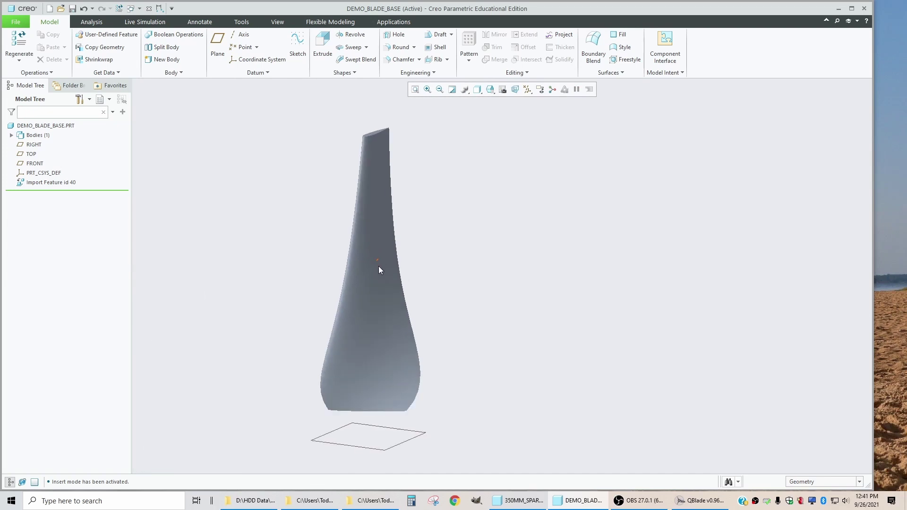
Step: Examine the imported blade in DEMO_BLADE_BASE and the finished example blade in 350MM_SPAR1_BASE from several angles
{"action": "mouse_move", "coordinate": [371, 280]}
{"action": "middle_mouse_down"}
{"action": "mouse_move", "coordinate": [333, 263]}
{"action": "mouse_move", "coordinate": [290, 279]}
{"action": "mouse_move", "coordinate": [364, 271]}
{"action": "mouse_move", "coordinate": [374, 251]}
{"action": "mouse_move", "coordinate": [355, 279]}
{"action": "mouse_move", "coordinate": [342, 257]}
{"action": "mouse_move", "coordinate": [346, 287]}
{"action": "mouse_move", "coordinate": [328, 290]}
{"action": "mouse_move", "coordinate": [360, 279]}
{"action": "mouse_move", "coordinate": [368, 287]}
{"action": "middle_mouse_up"}
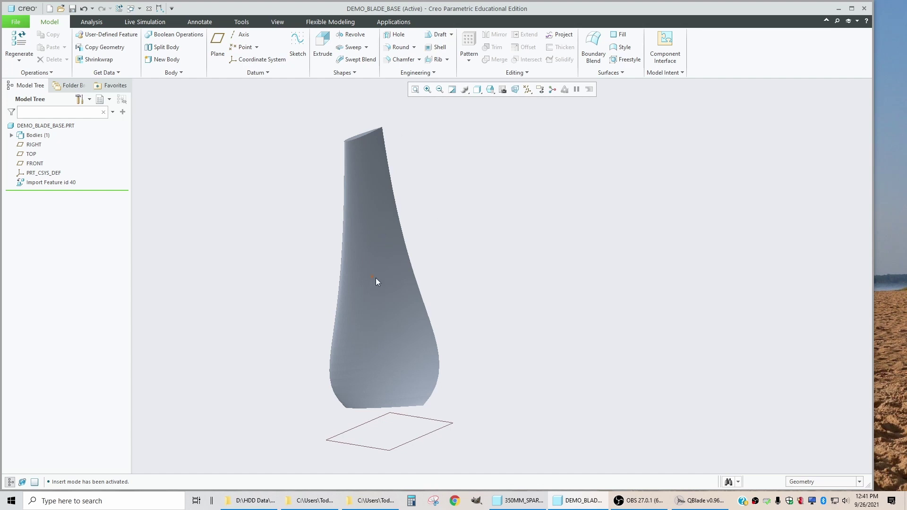
{"action": "middle_click_drag", "start_coordinate": [342, 304], "coordinate": [327, 312], "text": "shift"}
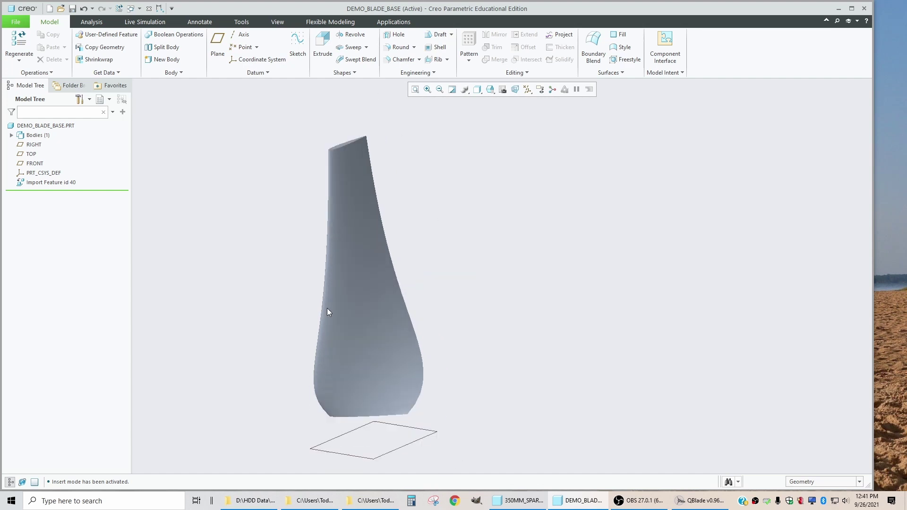
{"action": "scroll", "coordinate": [339, 297], "scroll_direction": "up", "scroll_amount": 2}
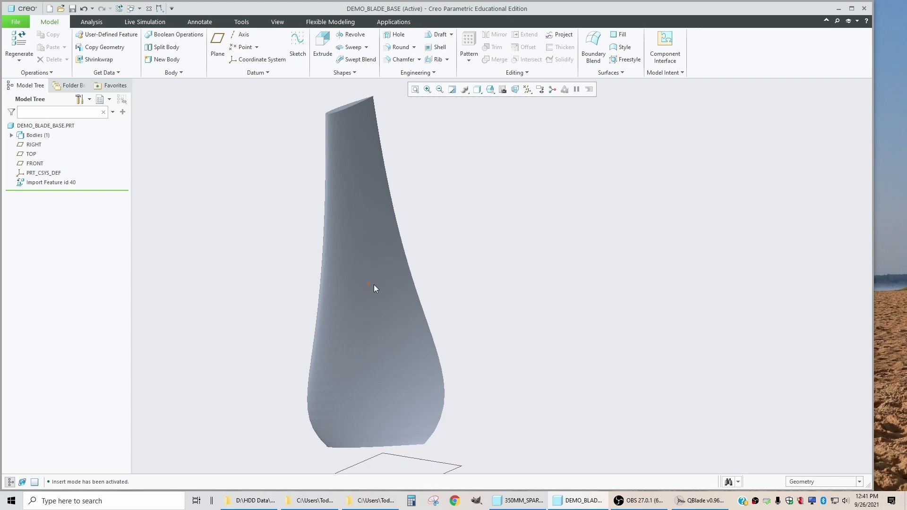
{"action": "mouse_move", "coordinate": [374, 285]}
{"action": "middle_mouse_down"}
{"action": "mouse_move", "coordinate": [361, 311]}
{"action": "mouse_move", "coordinate": [320, 284]}
{"action": "middle_mouse_up"}
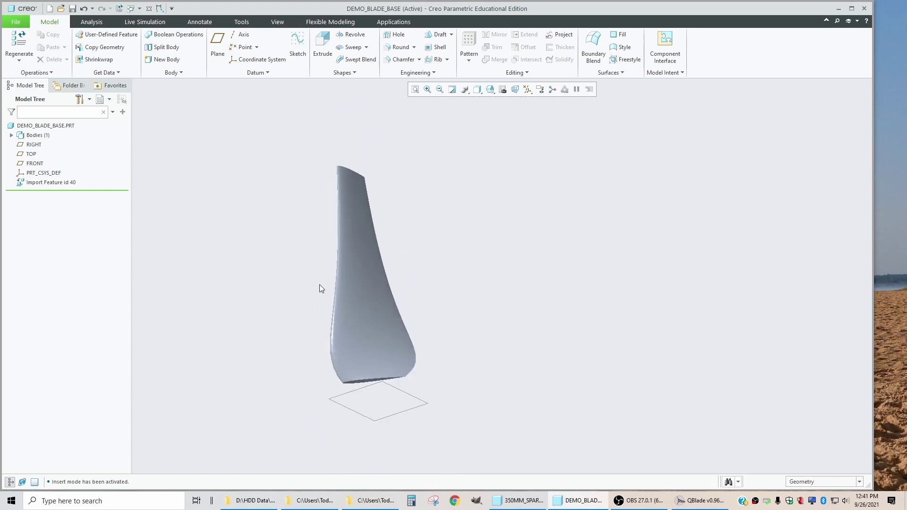
{"action": "scroll", "coordinate": [336, 288], "scroll_direction": "up", "scroll_amount": 2}
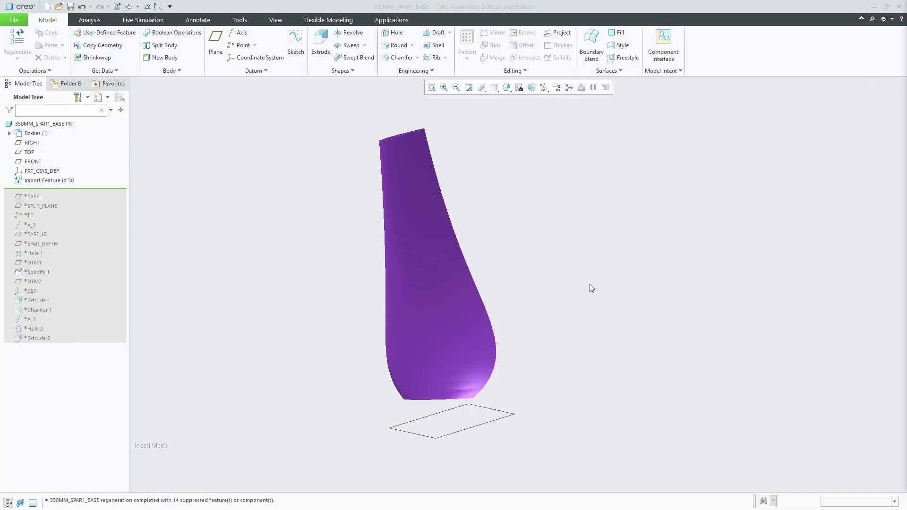
{"action": "scroll", "coordinate": [620, 282], "scroll_direction": "down", "scroll_amount": 3}
{"action": "scroll", "coordinate": [530, 266], "scroll_direction": "up", "scroll_amount": 3}
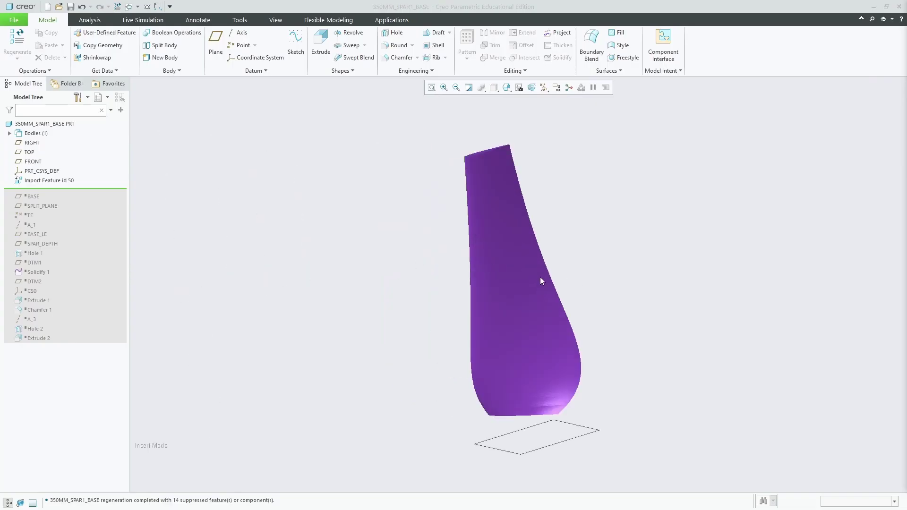
{"action": "mouse_move", "coordinate": [529, 334]}
{"action": "middle_mouse_down"}
{"action": "mouse_move", "coordinate": [523, 294]}
{"action": "mouse_move", "coordinate": [527, 307]}
{"action": "mouse_move", "coordinate": [545, 299]}
{"action": "mouse_move", "coordinate": [534, 317]}
{"action": "middle_mouse_up"}
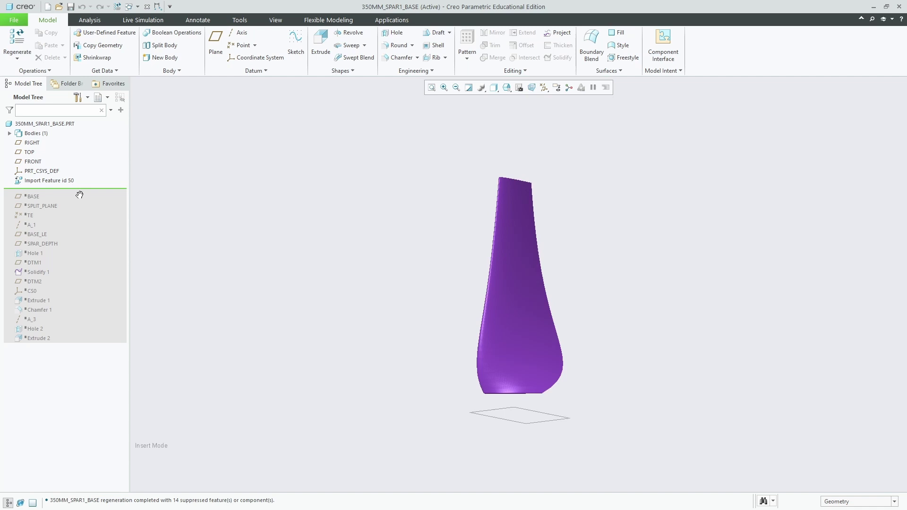
Step: Roll the 350MM_SPAR1_BASE history forward past the TE point, inspect its datum planes against the demo blade, and roll back to the import feature
{"action": "left_click_drag", "start_coordinate": [52, 195], "coordinate": [71, 211]}
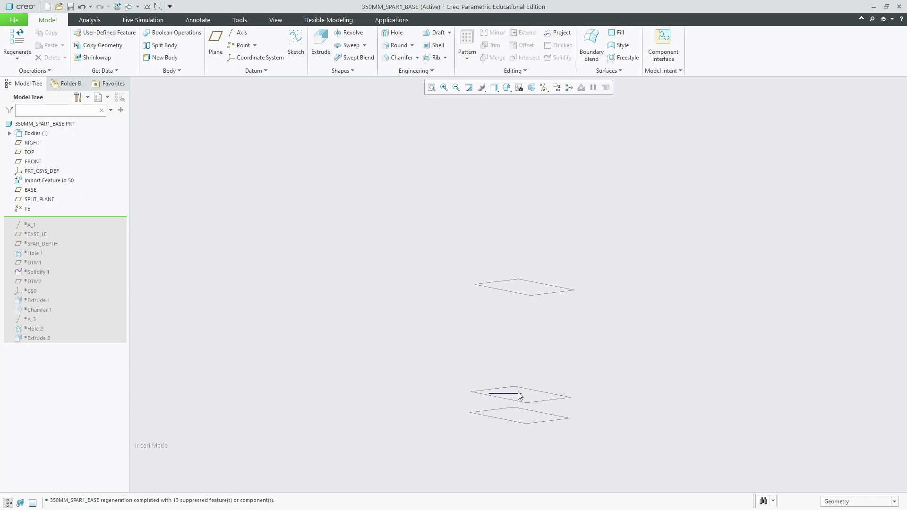
{"action": "scroll", "coordinate": [512, 395], "scroll_direction": "down", "scroll_amount": 1}
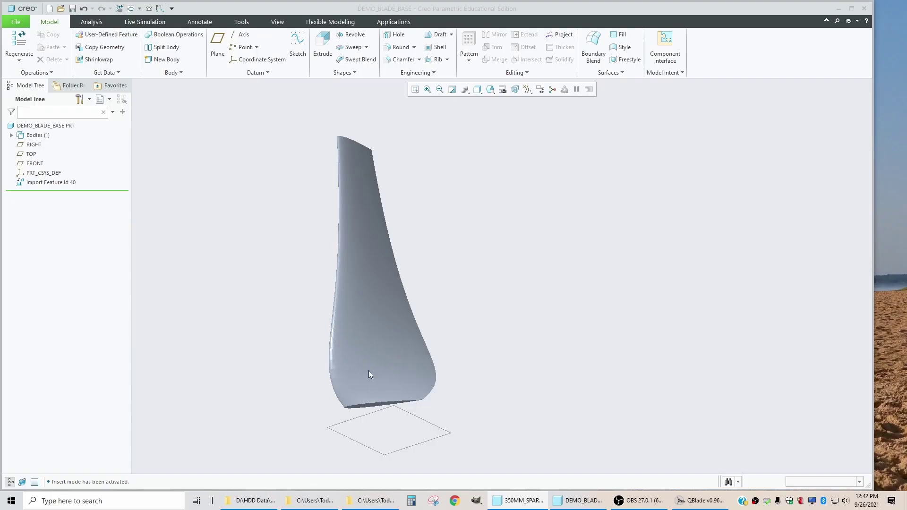
{"action": "scroll", "coordinate": [382, 400], "scroll_direction": "up", "scroll_amount": 3}
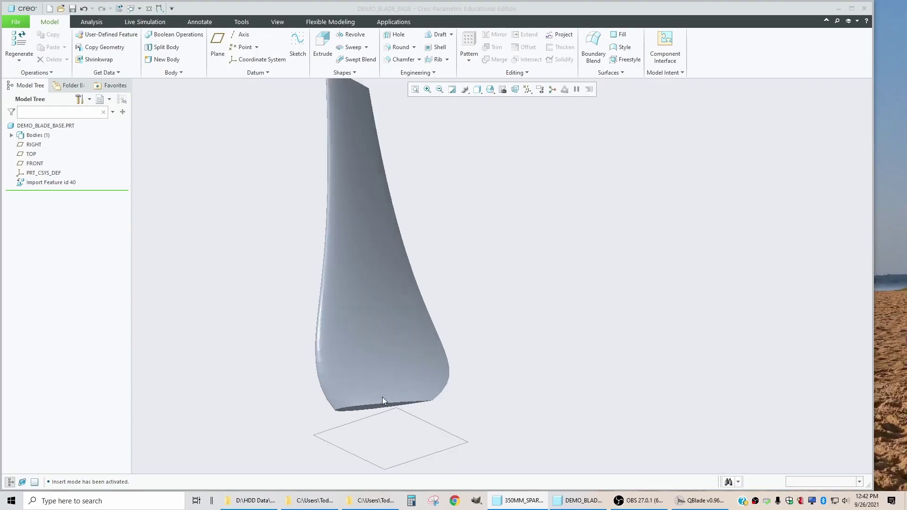
{"action": "scroll", "coordinate": [382, 400], "scroll_direction": "down", "scroll_amount": 3}
{"action": "scroll", "coordinate": [382, 395], "scroll_direction": "up", "scroll_amount": 3}
{"action": "scroll", "coordinate": [382, 394], "scroll_direction": "down", "scroll_amount": 4}
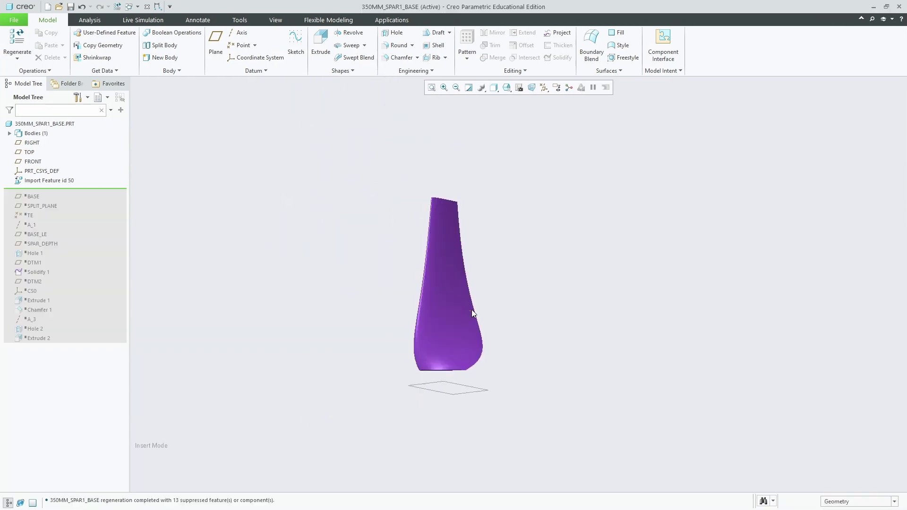
{"action": "scroll", "coordinate": [470, 310], "scroll_direction": "up", "scroll_amount": 2}
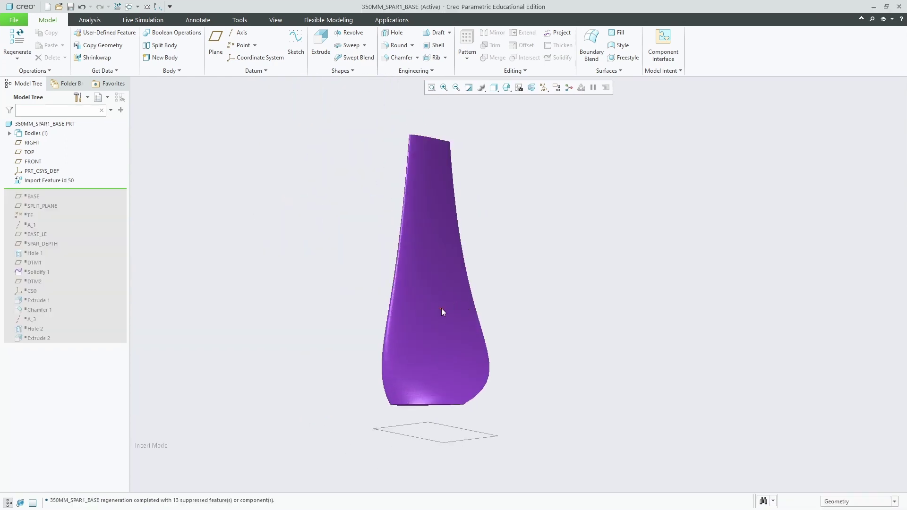
{"action": "middle_click_drag", "start_coordinate": [442, 308], "coordinate": [427, 359]}
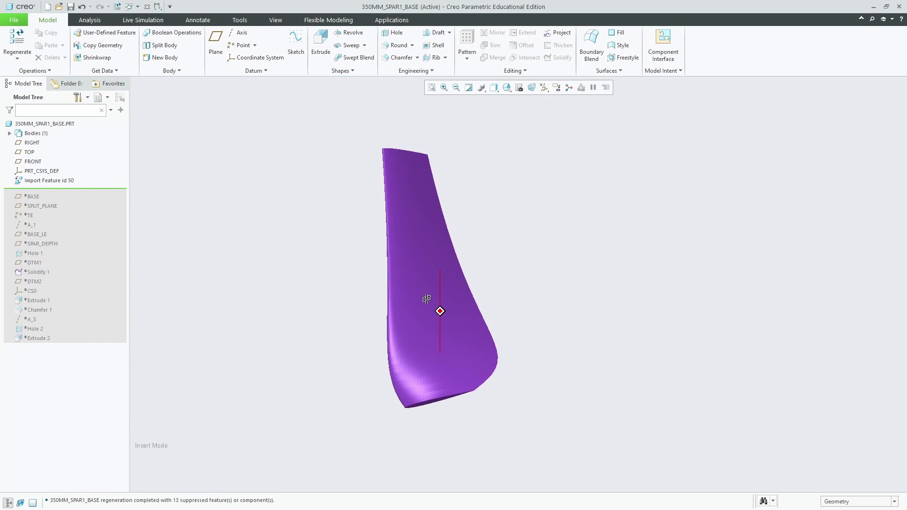
Step: Roll the 350MM_SPAR1_BASE history forward past SPLIT_PLANE and display the BASE plane's offset dimension
{"action": "left_click_drag", "start_coordinate": [66, 189], "coordinate": [65, 198]}
{"action": "scroll", "coordinate": [417, 390], "scroll_direction": "up", "scroll_amount": 1}
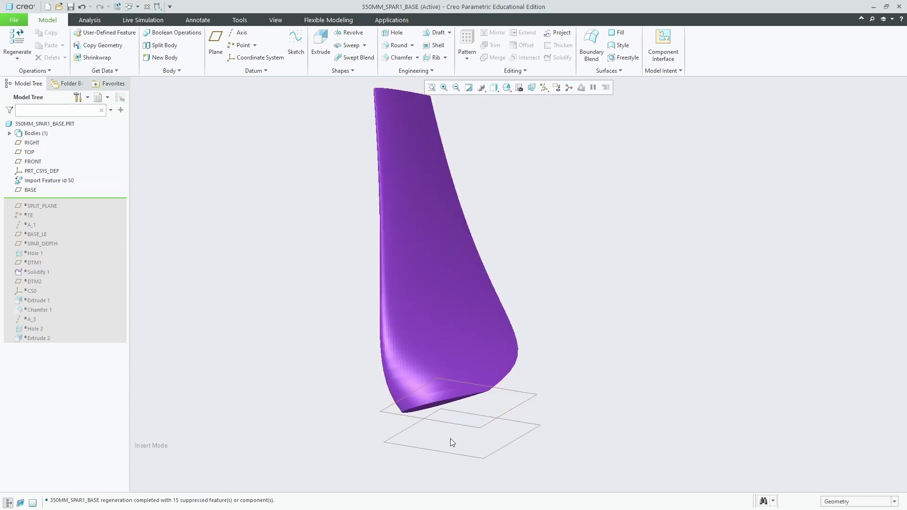
{"action": "mouse_move", "coordinate": [443, 397]}
{"action": "middle_mouse_down"}
{"action": "mouse_move", "coordinate": [418, 405]}
{"action": "mouse_move", "coordinate": [424, 413]}
{"action": "middle_mouse_up"}
{"action": "left_click", "coordinate": [29, 190]}
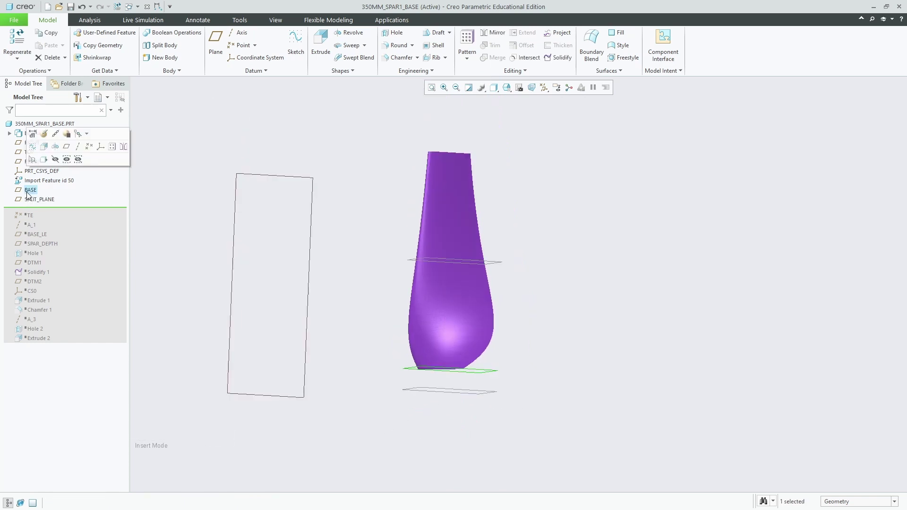
{"action": "left_click", "coordinate": [31, 133]}
{"action": "scroll", "coordinate": [401, 383], "scroll_direction": "up", "scroll_amount": 3}
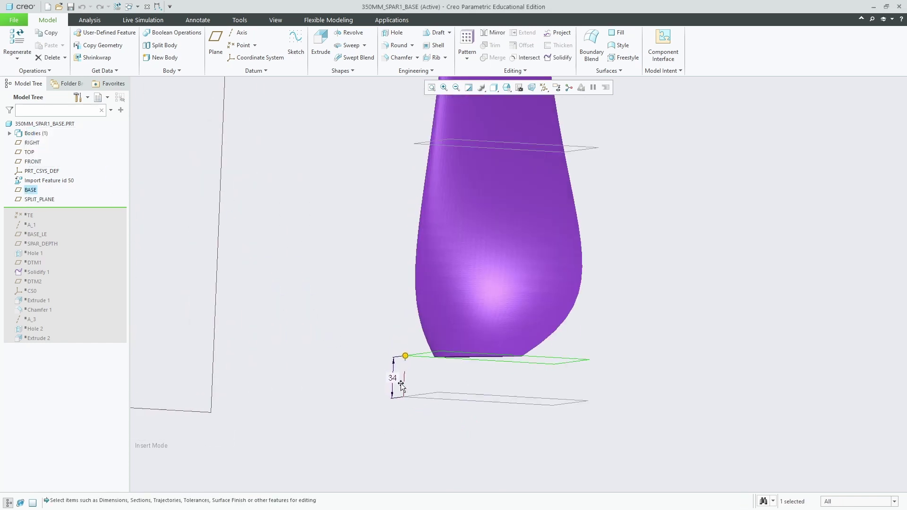
{"action": "scroll", "coordinate": [552, 405], "scroll_direction": "up", "scroll_amount": 1}
{"action": "scroll", "coordinate": [550, 404], "scroll_direction": "up", "scroll_amount": 1}
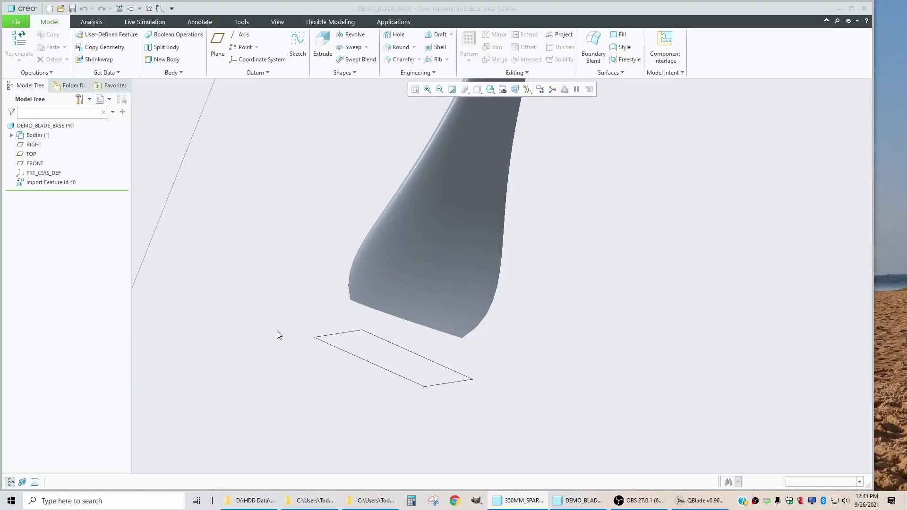
Step: Create a datum plane in DEMO_BLADE_BASE offset 34 from the TOP plane, at the blade's root
{"action": "left_click", "coordinate": [217, 41]}
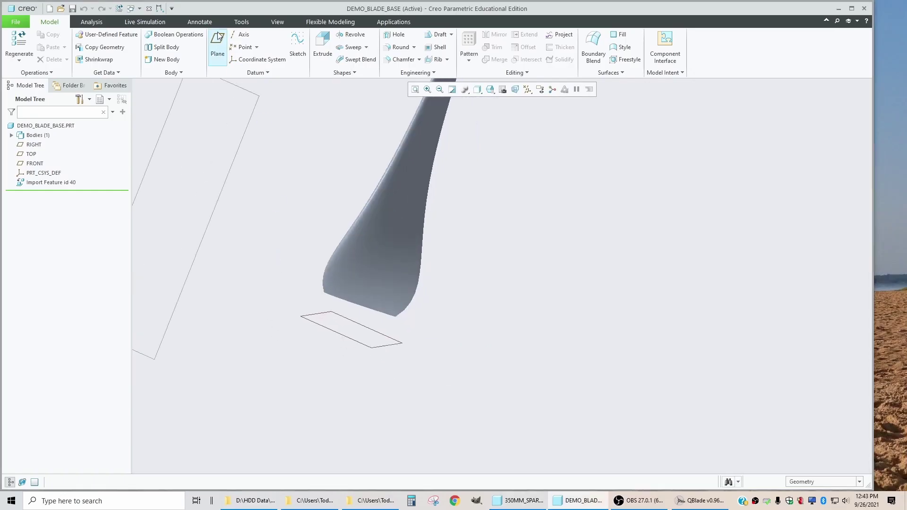
{"action": "left_click", "coordinate": [333, 330]}
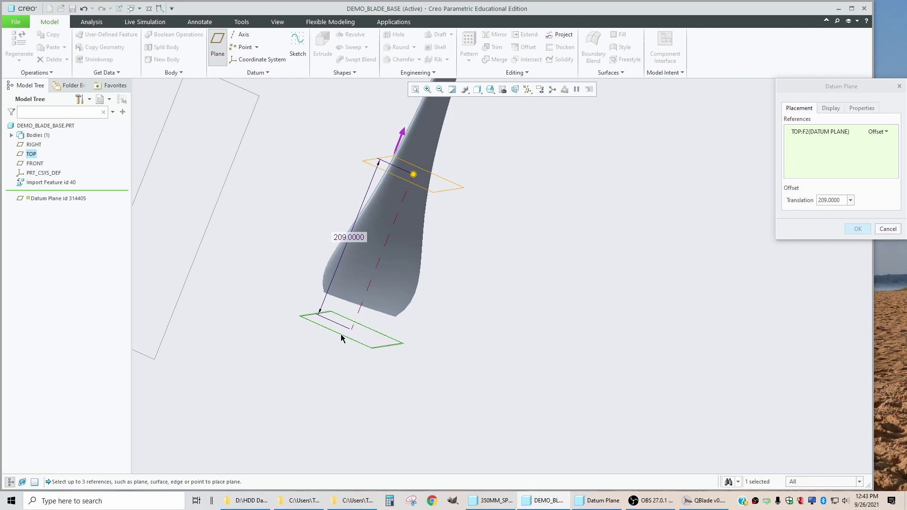
{"action": "left_click", "coordinate": [833, 200]}
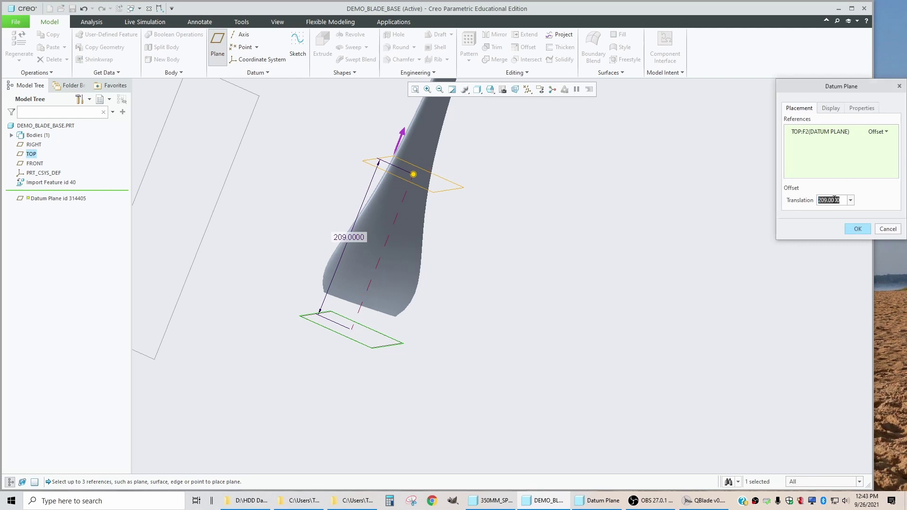
{"action": "double_click", "coordinate": [834, 201]}
{"action": "type", "text": "34"}
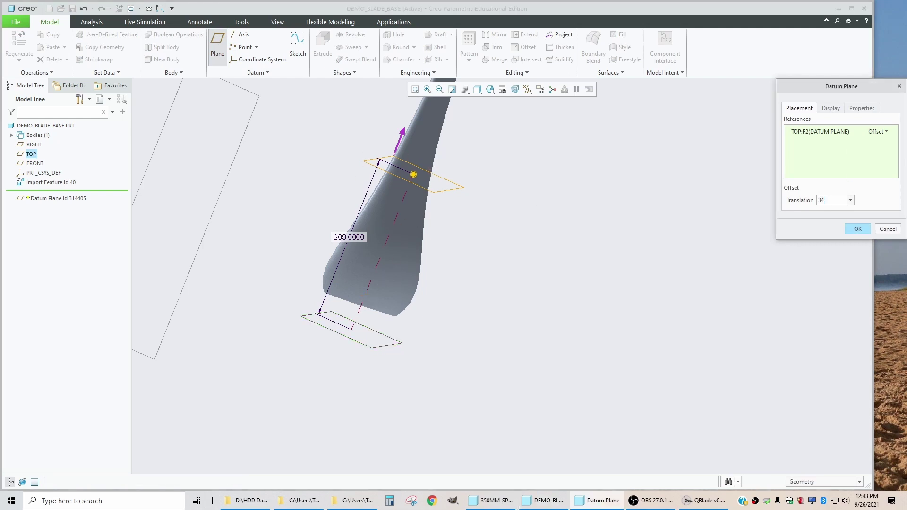
{"action": "key", "text": "Return"}
{"action": "left_click", "coordinate": [858, 229]}
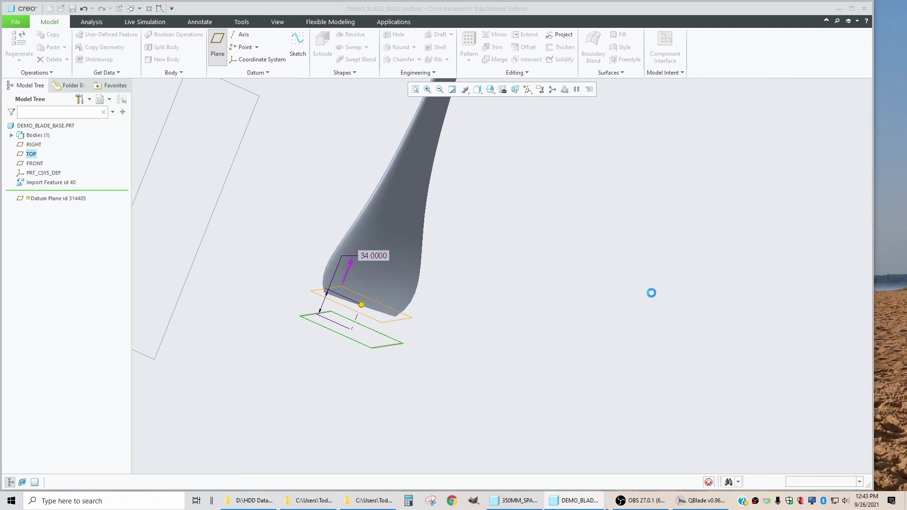
Step: Create a second datum plane offset 175 from the new plane at the blade's root
{"action": "scroll", "coordinate": [423, 282], "scroll_direction": "up", "scroll_amount": 3}
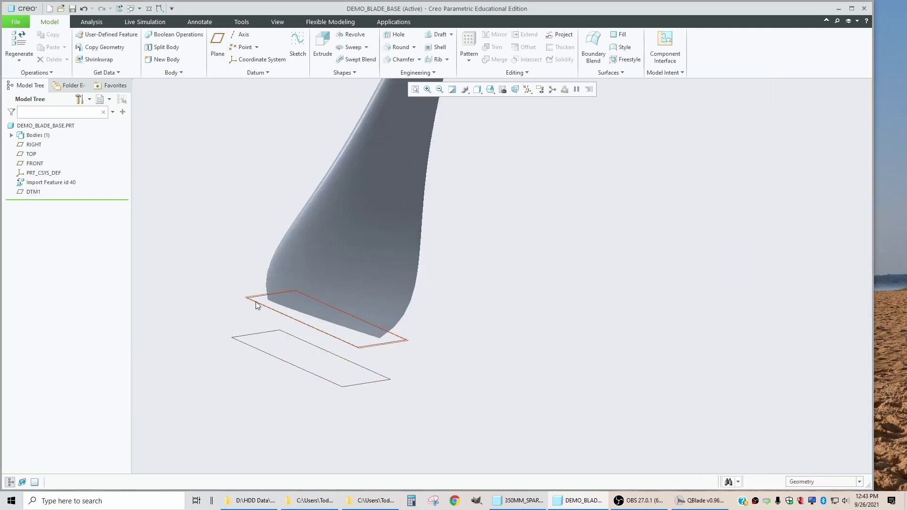
{"action": "left_click", "coordinate": [257, 303]}
{"action": "left_click", "coordinate": [213, 45]}
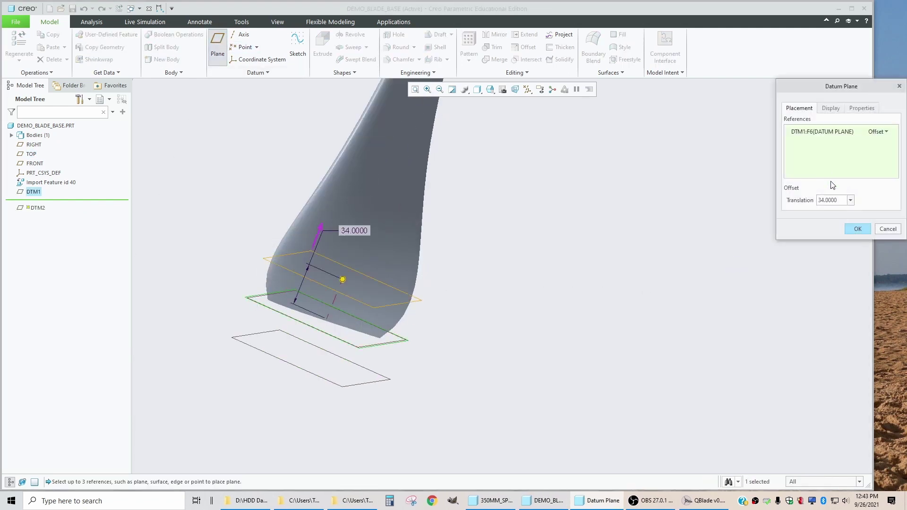
{"action": "double_click", "coordinate": [832, 200]}
{"action": "type", "text": "1775"}
{"action": "key", "text": "Return"}
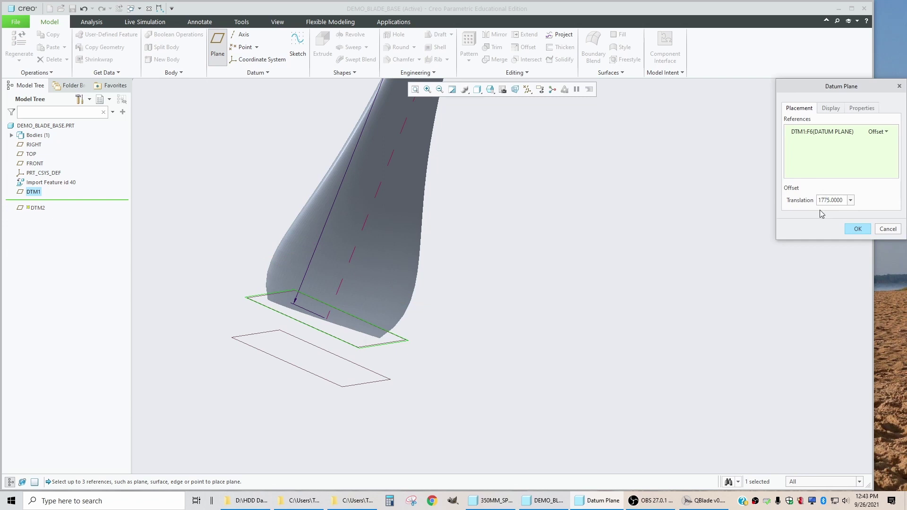
{"action": "left_click", "coordinate": [857, 229]}
Step: Rename the root datum plane as BASE and the plane offset 175 from it as SPLIT
{"action": "scroll", "coordinate": [471, 310], "scroll_direction": "down", "scroll_amount": 3}
{"action": "scroll", "coordinate": [426, 241], "scroll_direction": "up", "scroll_amount": 3}
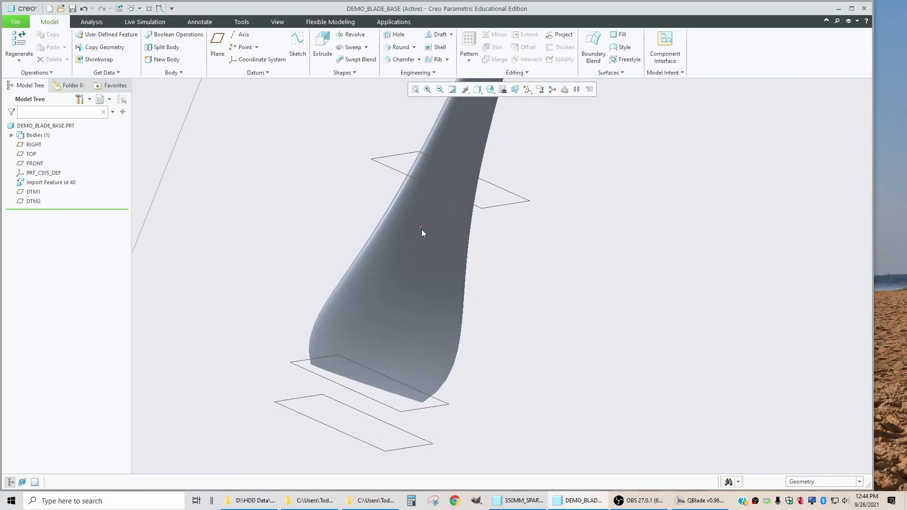
{"action": "left_click", "coordinate": [34, 192]}
{"action": "left_click", "coordinate": [34, 192]}
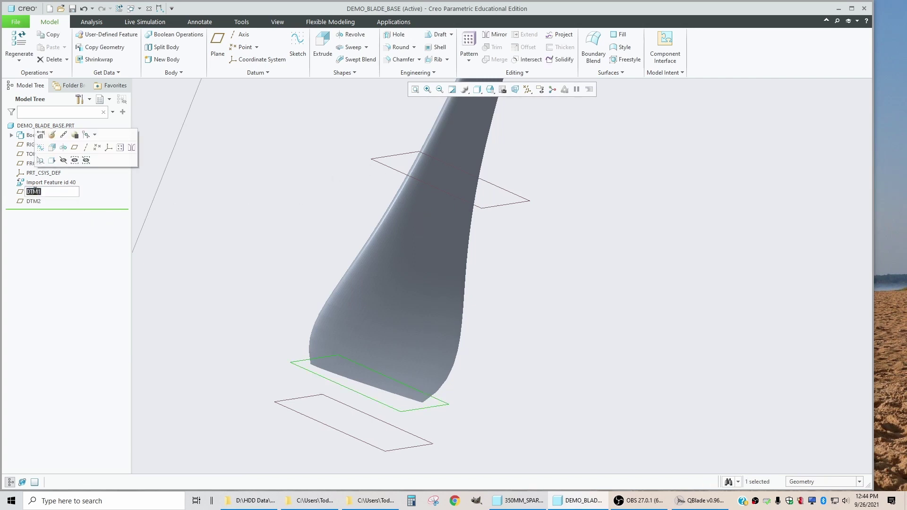
{"action": "type", "text": "base"}
{"action": "left_click", "coordinate": [38, 201]}
{"action": "left_click", "coordinate": [38, 200]}
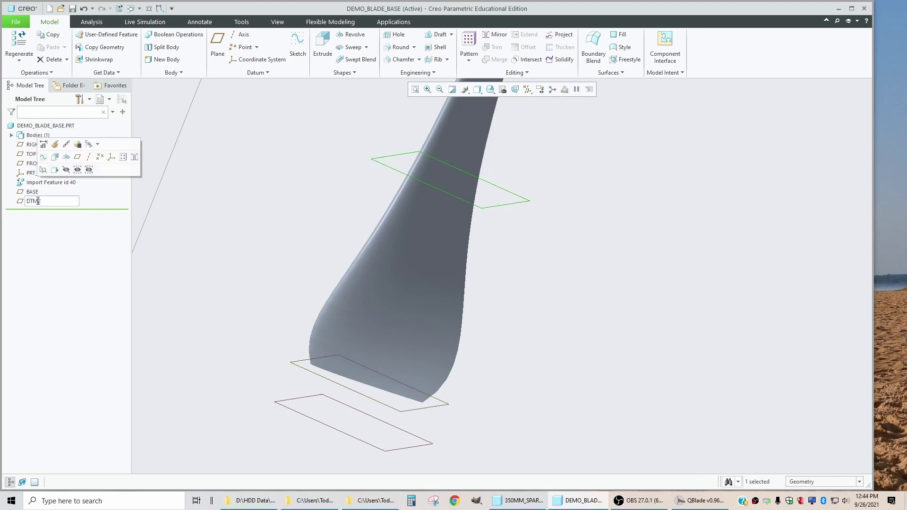
{"action": "type", "text": "split"}
{"action": "key", "text": "Return"}
{"action": "left_click", "coordinate": [225, 273]}
Step: Roll the 350MM_SPAR1_BASE history forward past axis A_1 and examine the root profile on both blades
{"action": "middle_click_drag", "start_coordinate": [340, 374], "coordinate": [349, 239]}
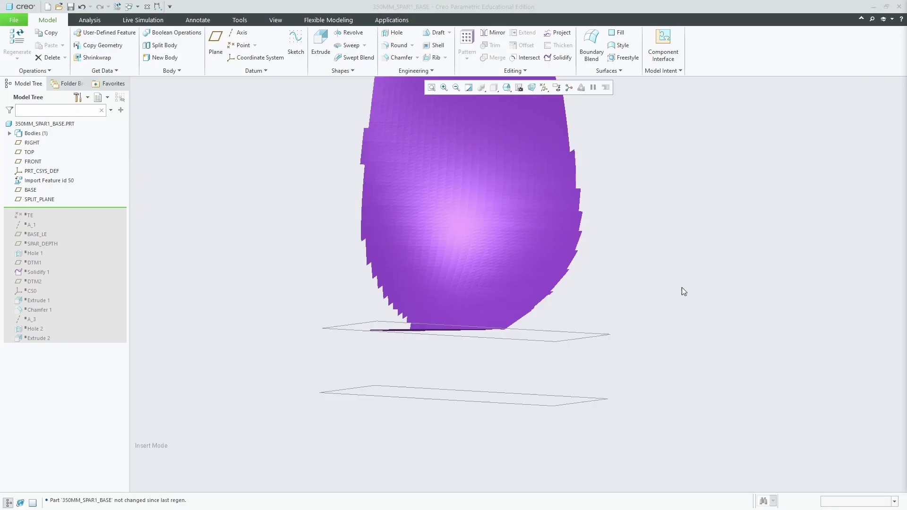
{"action": "middle_click_drag", "start_coordinate": [678, 294], "coordinate": [507, 255]}
{"action": "left_click", "coordinate": [539, 266]}
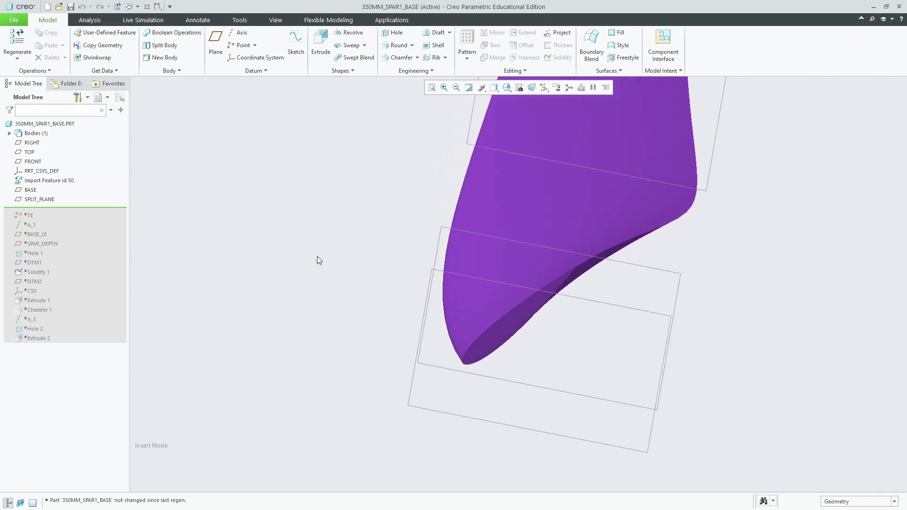
{"action": "left_click_drag", "start_coordinate": [61, 210], "coordinate": [58, 224]}
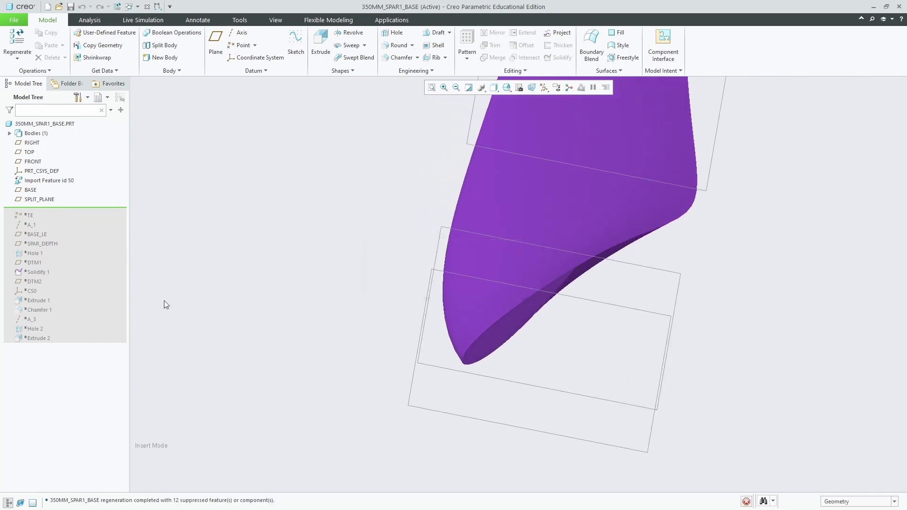
{"action": "scroll", "coordinate": [506, 316], "scroll_direction": "up", "scroll_amount": 2}
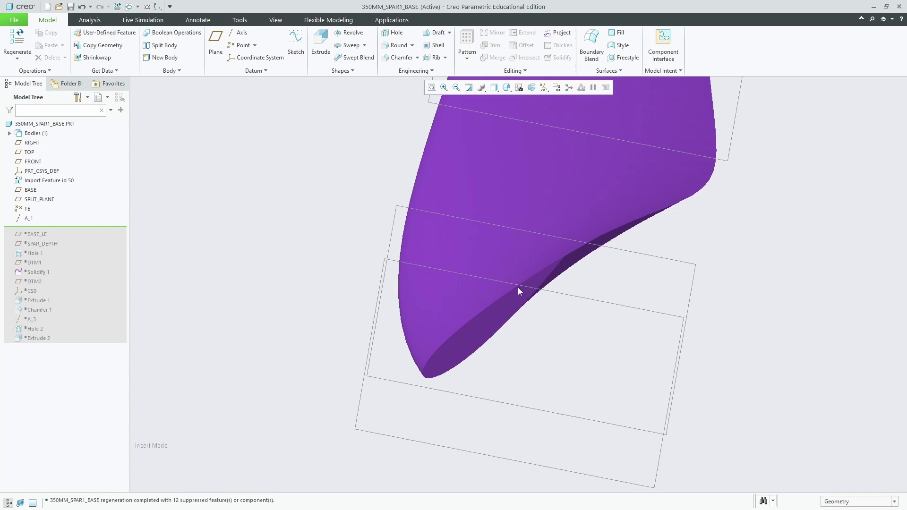
{"action": "scroll", "coordinate": [512, 283], "scroll_direction": "up", "scroll_amount": 1}
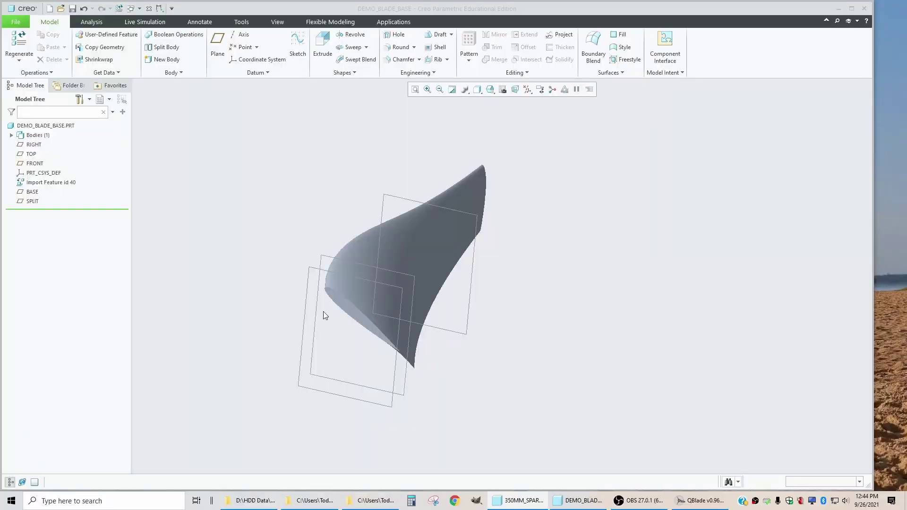
{"action": "scroll", "coordinate": [324, 311], "scroll_direction": "up", "scroll_amount": 4}
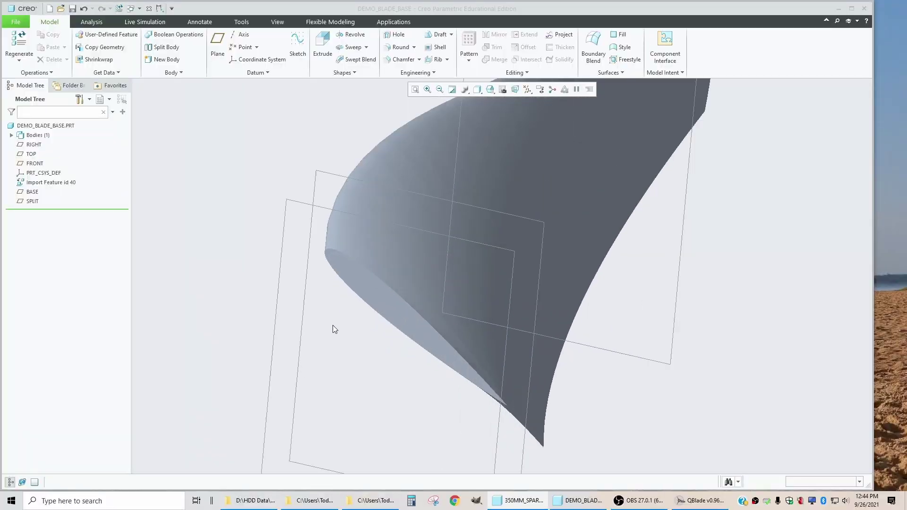
{"action": "middle_click_drag", "start_coordinate": [334, 328], "coordinate": [319, 297]}
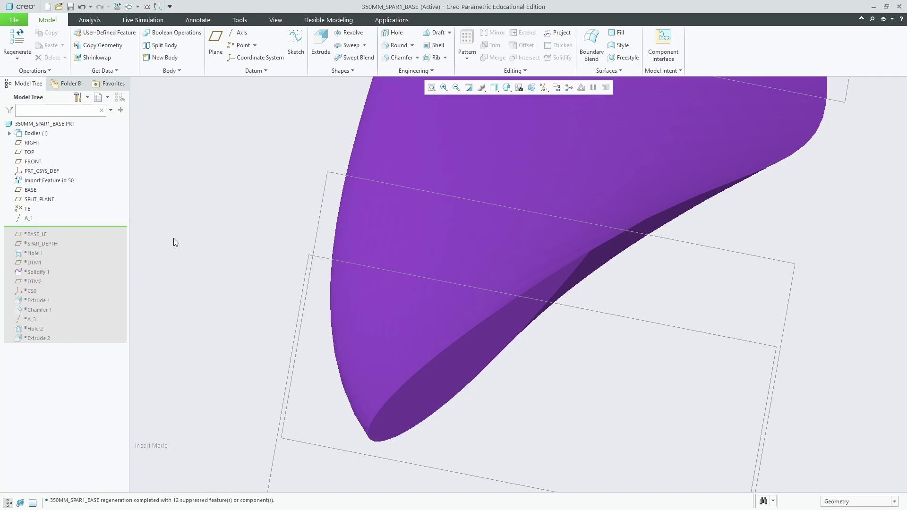
Step: Turn on the display of datum points and datum axes in 350MM_SPAR1_BASE
{"action": "left_click", "coordinate": [544, 88]}
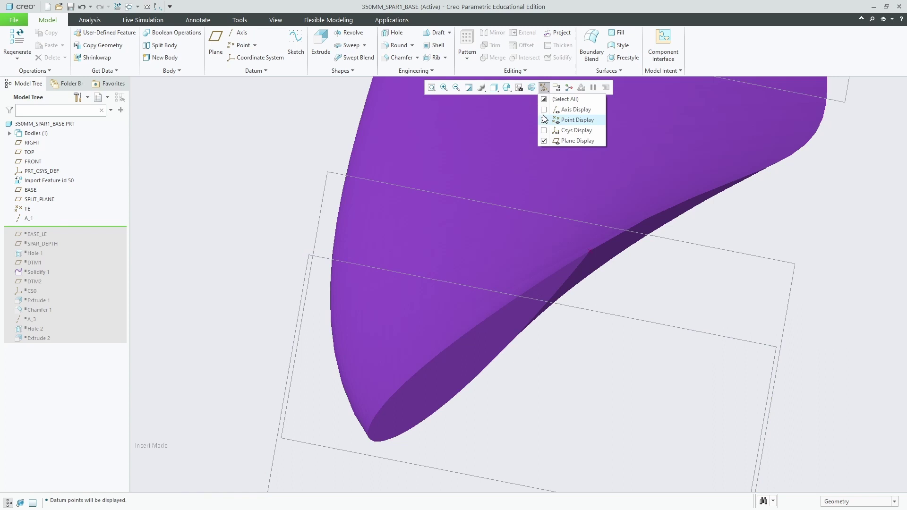
{"action": "left_click", "coordinate": [544, 110]}
{"action": "scroll", "coordinate": [543, 303], "scroll_direction": "down", "scroll_amount": 6}
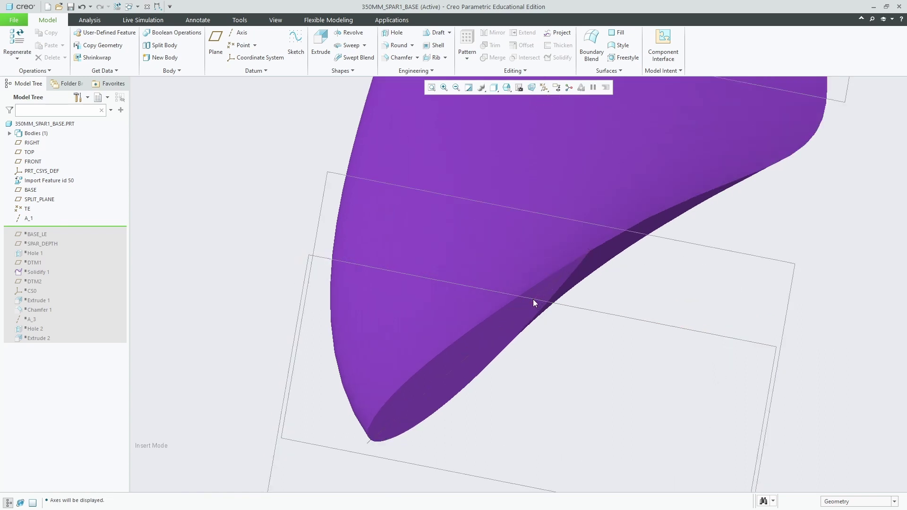
{"action": "scroll", "coordinate": [519, 285], "scroll_direction": "up", "scroll_amount": 3}
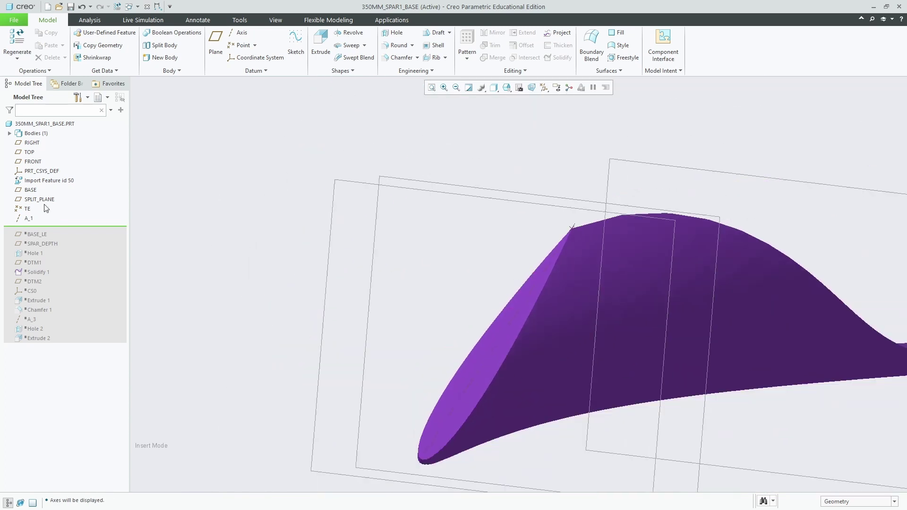
Step: Examine where point TE and axis A_1 lie on the reference blade's root profile
{"action": "left_click", "coordinate": [27, 208]}
{"action": "scroll", "coordinate": [580, 241], "scroll_direction": "down", "scroll_amount": 4}
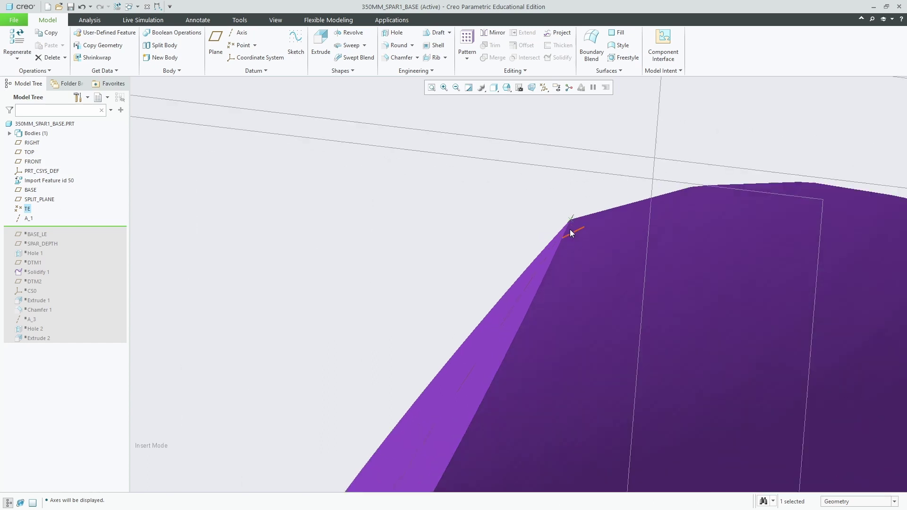
{"action": "scroll", "coordinate": [584, 217], "scroll_direction": "up", "scroll_amount": 3}
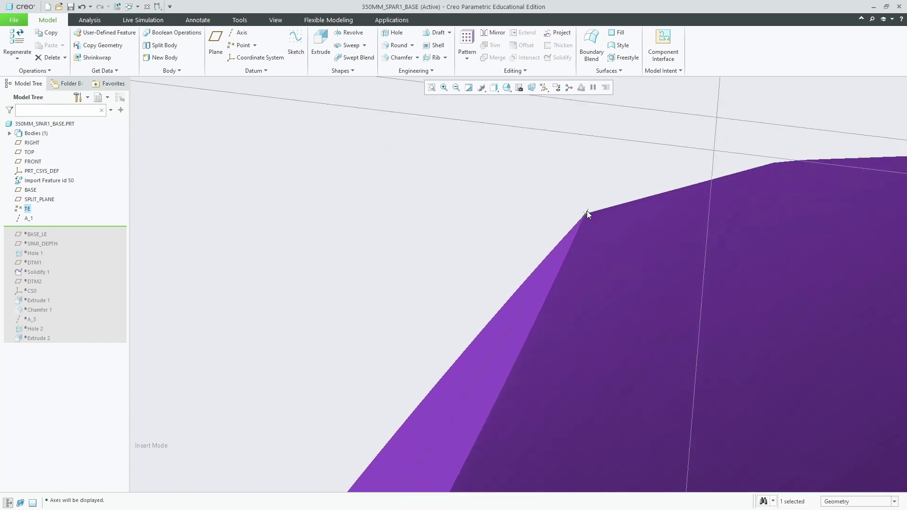
{"action": "left_click", "coordinate": [30, 219]}
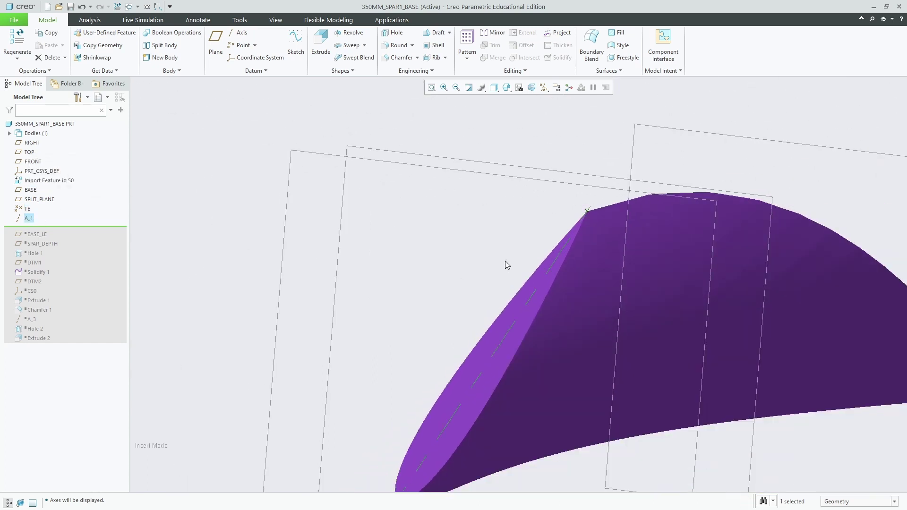
{"action": "scroll", "coordinate": [577, 246], "scroll_direction": "up", "scroll_amount": 3}
{"action": "scroll", "coordinate": [523, 313], "scroll_direction": "down", "scroll_amount": 3}
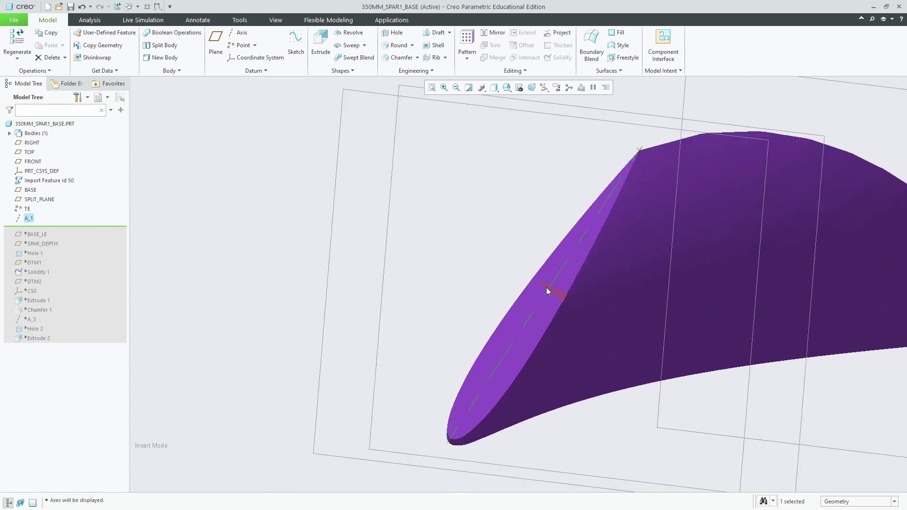
Step: Roll the reference blade's history forward past BASE_LE and examine that plane at the root's leading edge
{"action": "mouse_move", "coordinate": [53, 229]}
{"action": "left_mouse_down"}
{"action": "mouse_move", "coordinate": [65, 229]}
{"action": "mouse_move", "coordinate": [59, 237]}
{"action": "left_mouse_up"}
{"action": "scroll", "coordinate": [398, 254], "scroll_direction": "up", "scroll_amount": 3}
{"action": "middle_click_drag", "start_coordinate": [460, 278], "coordinate": [499, 327]}
{"action": "scroll", "coordinate": [392, 306], "scroll_direction": "down", "scroll_amount": 2}
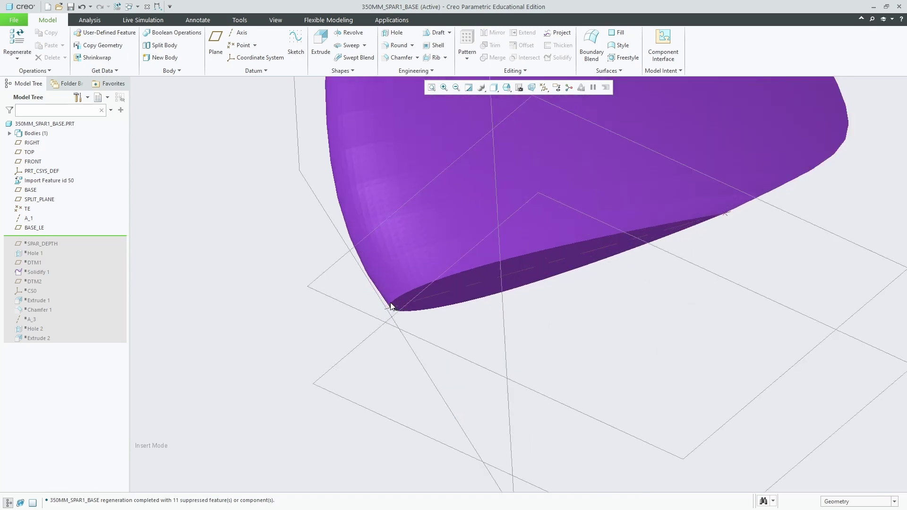
{"action": "middle_click_drag", "start_coordinate": [415, 304], "coordinate": [468, 297]}
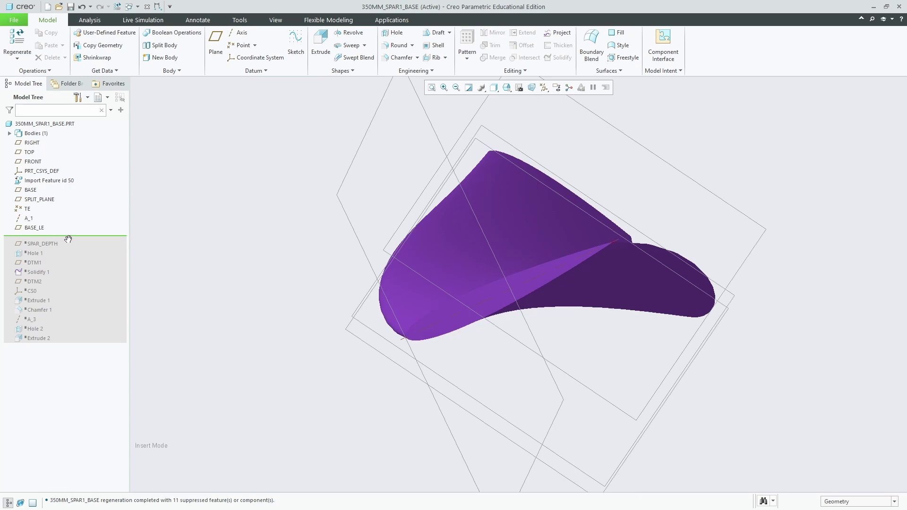
Step: Roll the reference blade's history forward past SPAR_DEPTH and examine that plane across the blade's span
{"action": "left_click_drag", "start_coordinate": [67, 248], "coordinate": [65, 246]}
{"action": "mouse_move", "coordinate": [463, 310]}
{"action": "middle_mouse_down"}
{"action": "mouse_move", "coordinate": [470, 354]}
{"action": "mouse_move", "coordinate": [422, 338]}
{"action": "mouse_move", "coordinate": [477, 288]}
{"action": "mouse_move", "coordinate": [453, 321]}
{"action": "middle_mouse_up"}
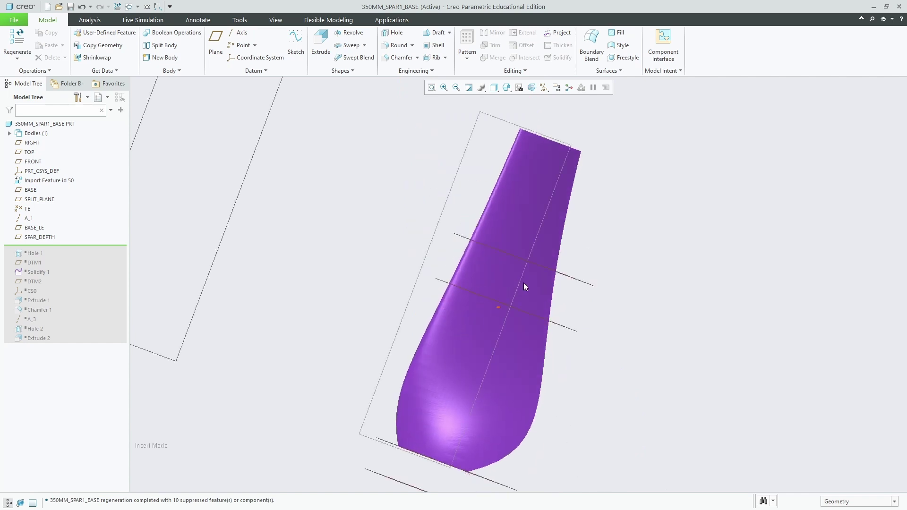
{"action": "left_click", "coordinate": [462, 236]}
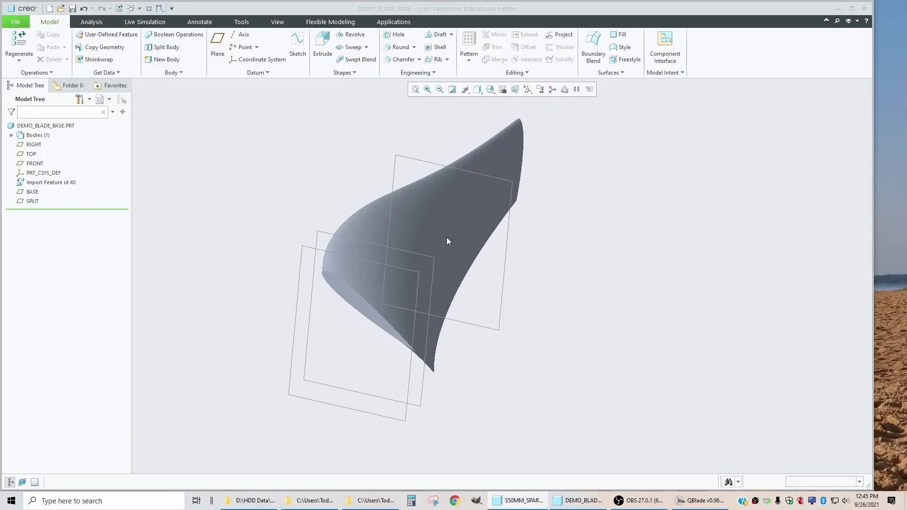
Step: In DEMO_BLADE_BASE, create a datum point on the trailing edge at the root corner, with an offset ratio of 0
{"action": "scroll", "coordinate": [447, 237], "scroll_direction": "down", "scroll_amount": 2}
{"action": "scroll", "coordinate": [432, 257], "scroll_direction": "up", "scroll_amount": 3}
{"action": "scroll", "coordinate": [447, 325], "scroll_direction": "down", "scroll_amount": 1}
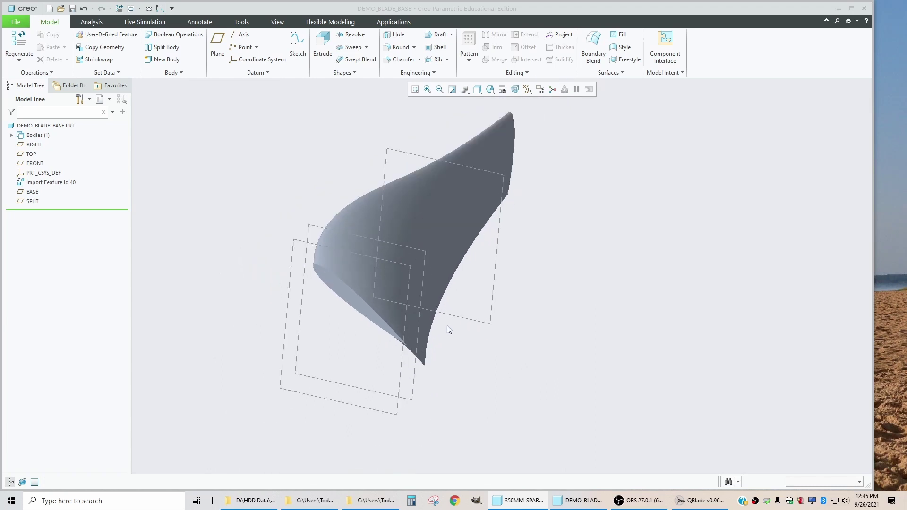
{"action": "scroll", "coordinate": [450, 326], "scroll_direction": "up", "scroll_amount": 1}
{"action": "middle_click_drag", "start_coordinate": [428, 302], "coordinate": [413, 312]}
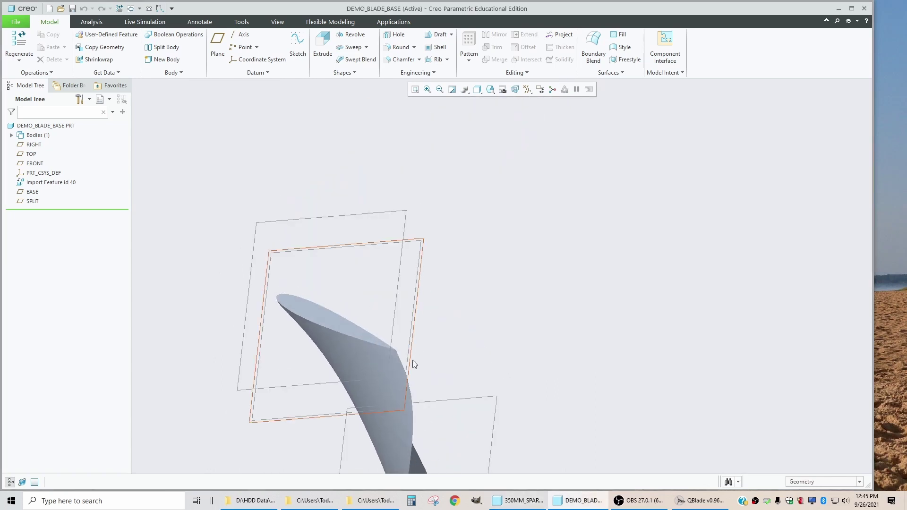
{"action": "scroll", "coordinate": [407, 355], "scroll_direction": "up", "scroll_amount": 5}
{"action": "scroll", "coordinate": [384, 336], "scroll_direction": "down", "scroll_amount": 6}
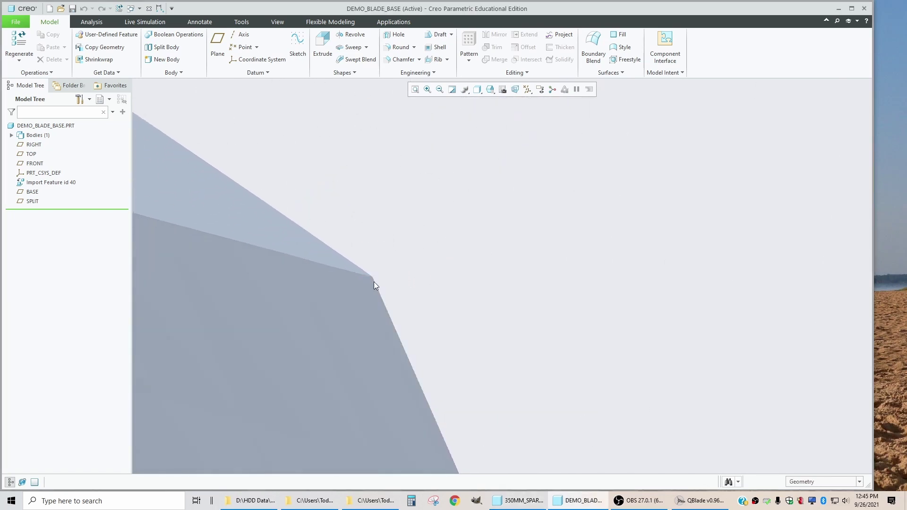
{"action": "scroll", "coordinate": [367, 270], "scroll_direction": "down", "scroll_amount": 3}
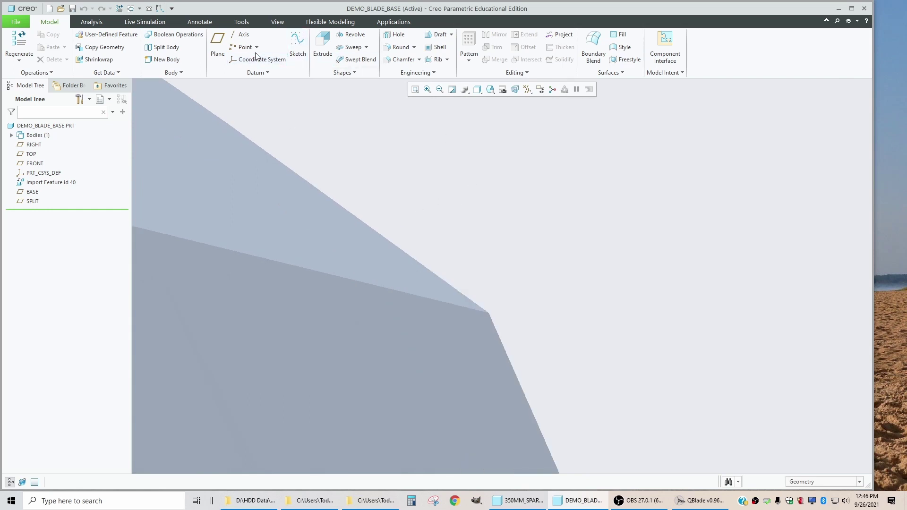
{"action": "left_click", "coordinate": [243, 48]}
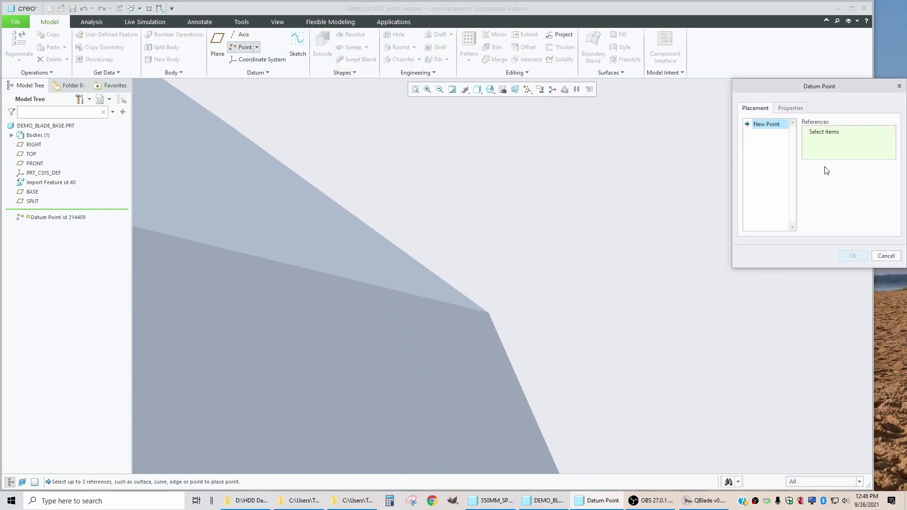
{"action": "left_click", "coordinate": [498, 335]}
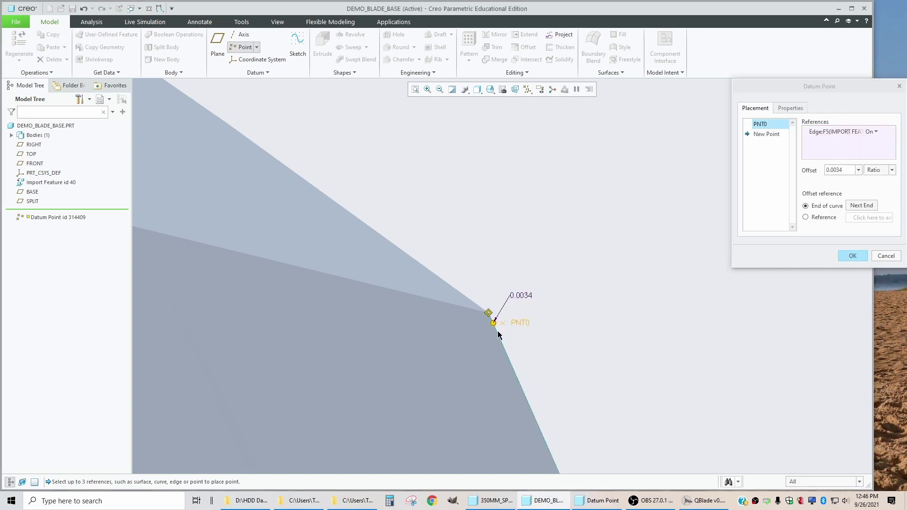
{"action": "left_click", "coordinate": [844, 170]}
{"action": "double_click", "coordinate": [844, 172]}
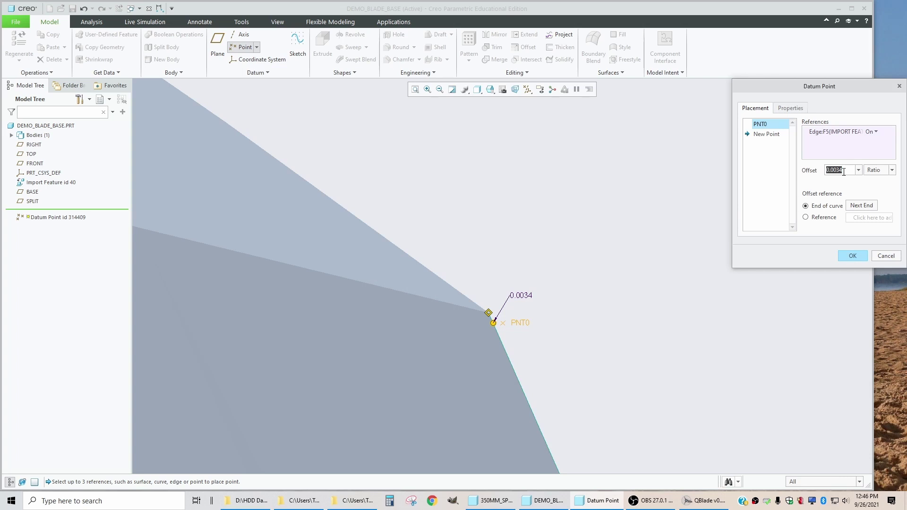
{"action": "type", "text": "0"}
{"action": "key", "text": "Return"}
{"action": "middle_click_drag", "start_coordinate": [454, 339], "coordinate": [504, 311]}
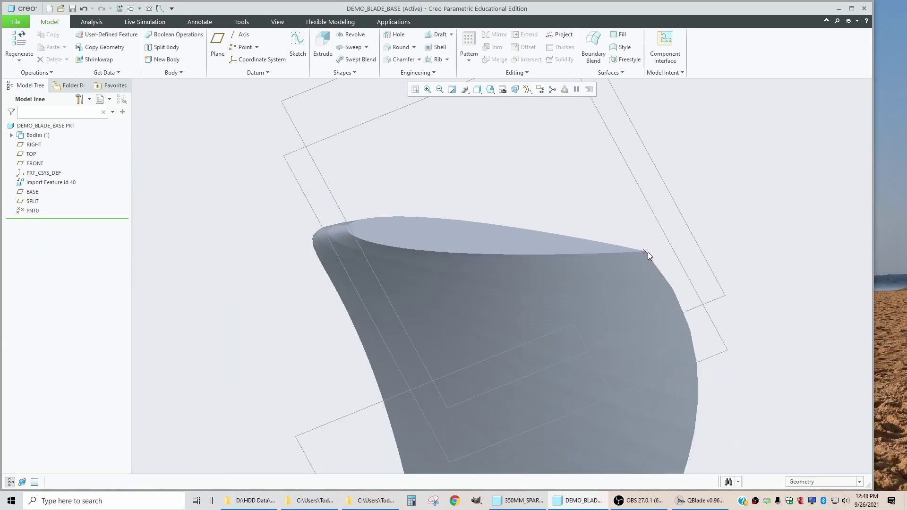
Step: Create a datum axis through the root profile's leading-edge vertex and the trailing-edge point PNT0
{"action": "scroll", "coordinate": [640, 250], "scroll_direction": "up", "scroll_amount": 2}
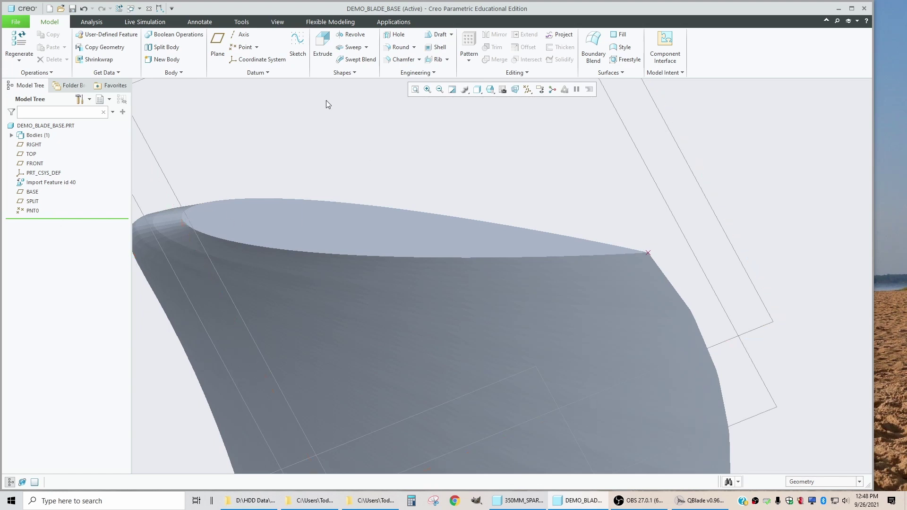
{"action": "left_click", "coordinate": [241, 34]}
{"action": "scroll", "coordinate": [177, 213], "scroll_direction": "up", "scroll_amount": 5}
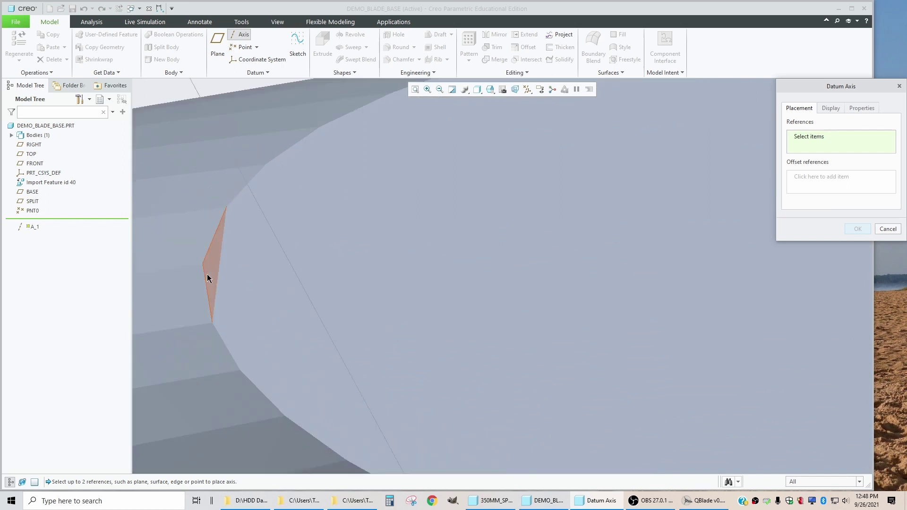
{"action": "left_click", "coordinate": [203, 266]}
{"action": "scroll", "coordinate": [221, 222], "scroll_direction": "down", "scroll_amount": 2}
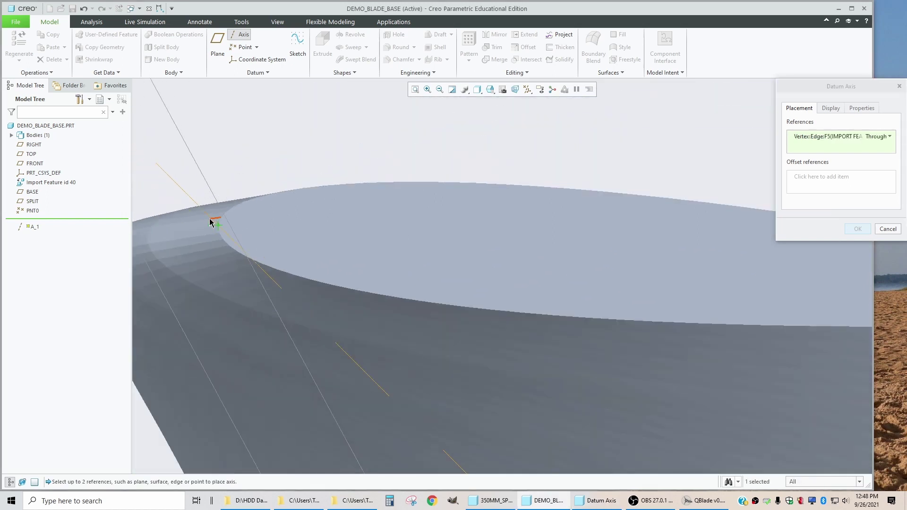
{"action": "left_click", "coordinate": [33, 211]}
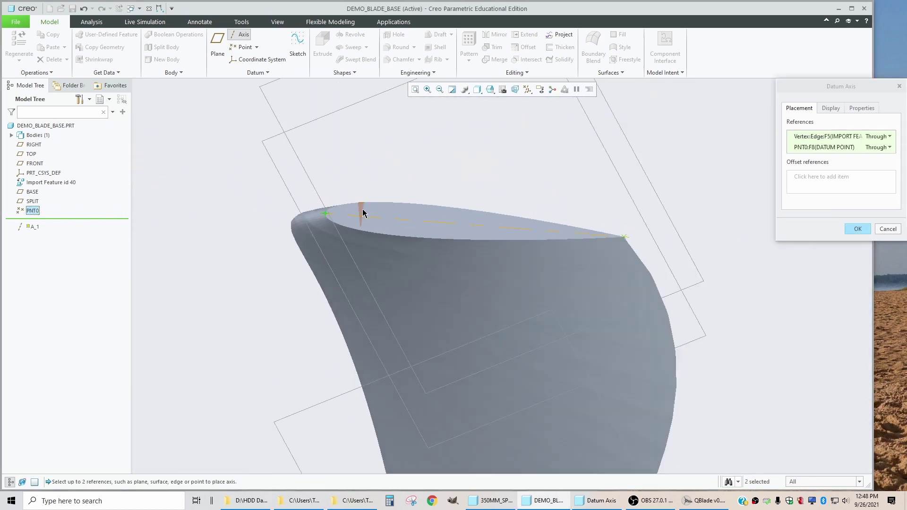
{"action": "key", "text": "ctrl+d"}
{"action": "left_click", "coordinate": [858, 230]}
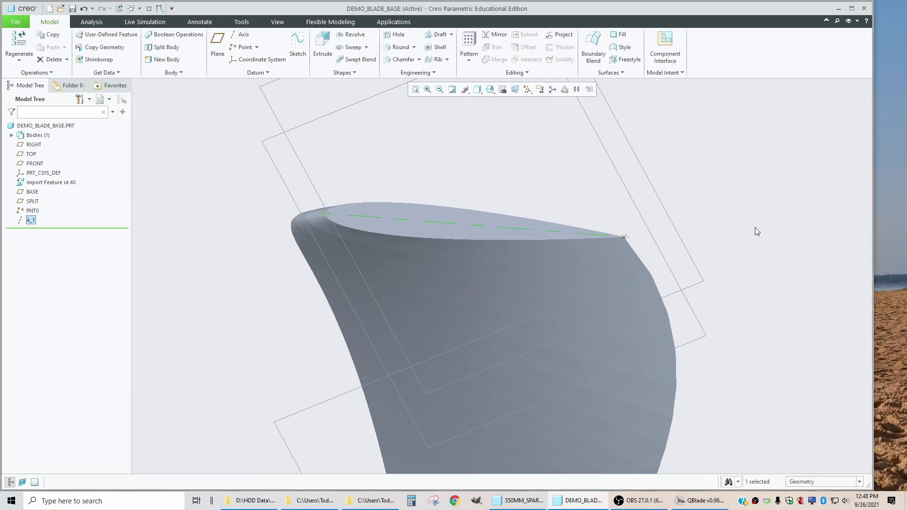
Step: Rename the trailing-edge datum point as TE
{"action": "left_click", "coordinate": [33, 211]}
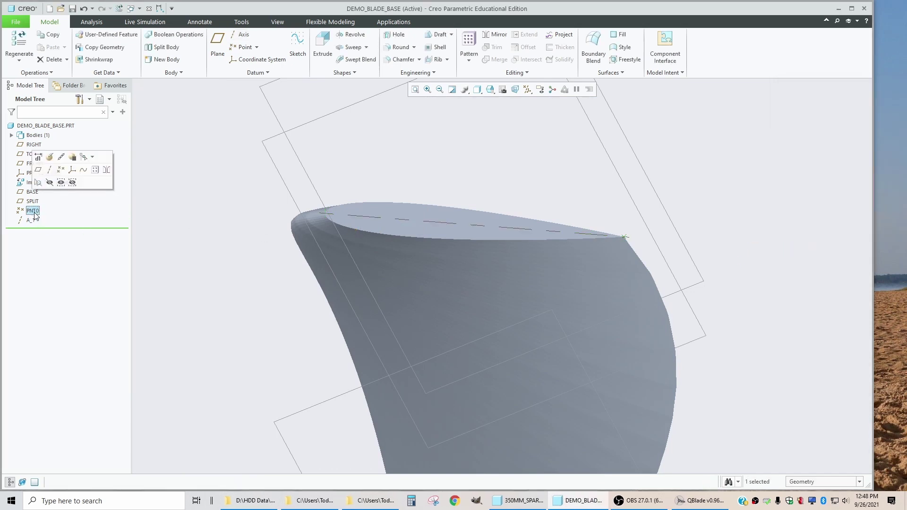
{"action": "left_click", "coordinate": [35, 211]}
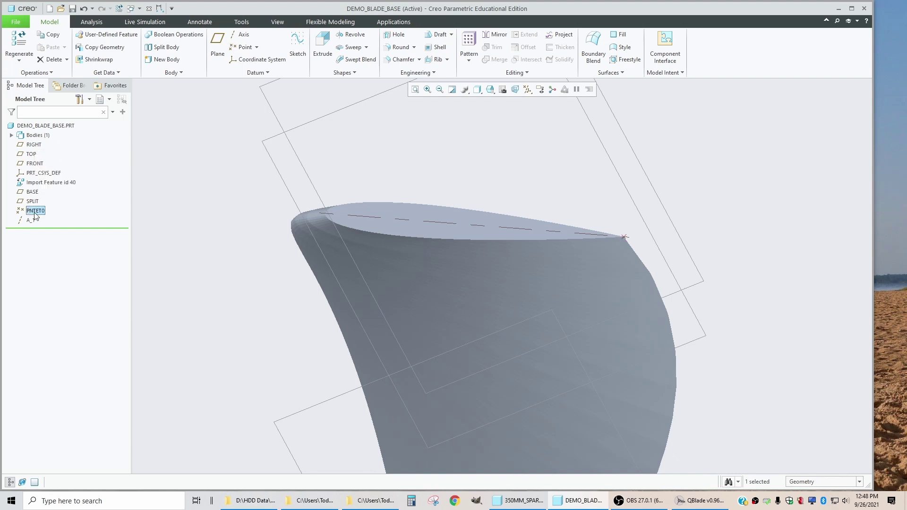
{"action": "double_click", "coordinate": [35, 211]}
{"action": "type", "text": "T"}
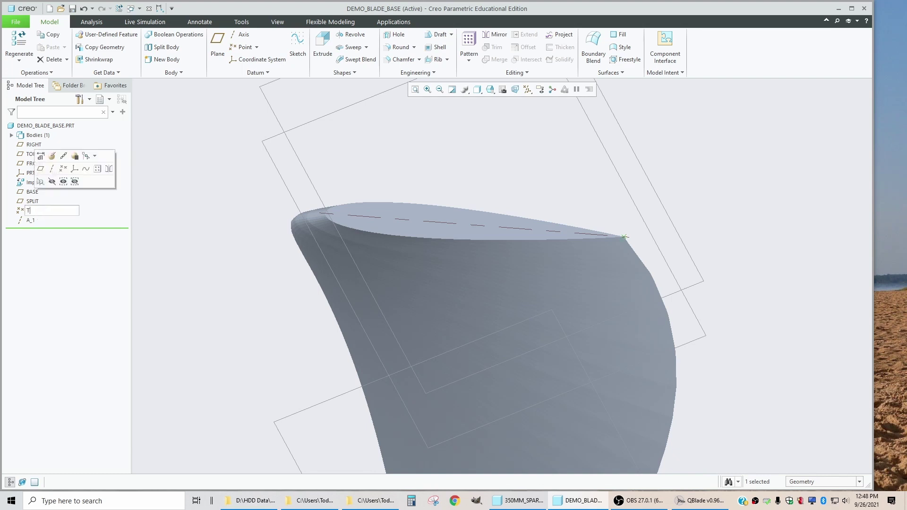
{"action": "type", "text": "E"}
{"action": "key", "text": "Return"}
Step: Create a datum plane normal to axis A_1 and through the root profile's leading-edge vertex
{"action": "scroll", "coordinate": [569, 252], "scroll_direction": "up", "scroll_amount": 4}
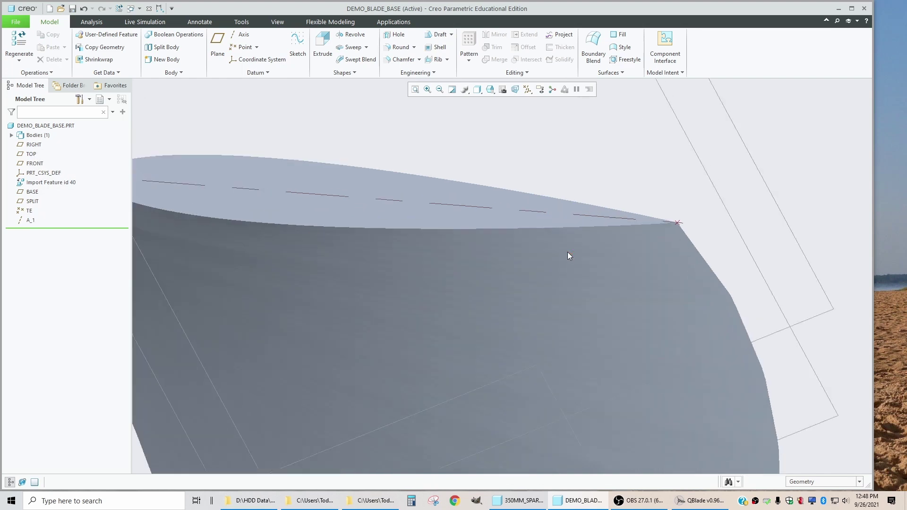
{"action": "scroll", "coordinate": [657, 240], "scroll_direction": "down", "scroll_amount": 2}
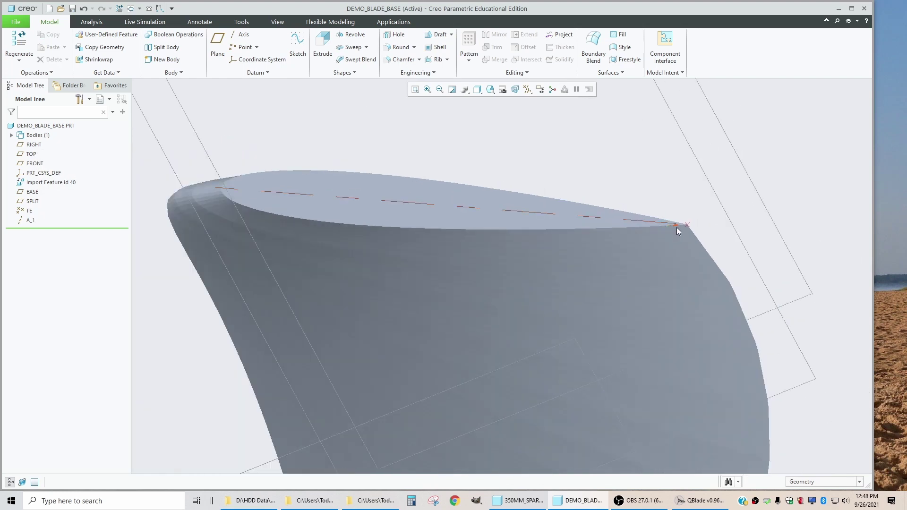
{"action": "scroll", "coordinate": [676, 229], "scroll_direction": "down", "scroll_amount": 2}
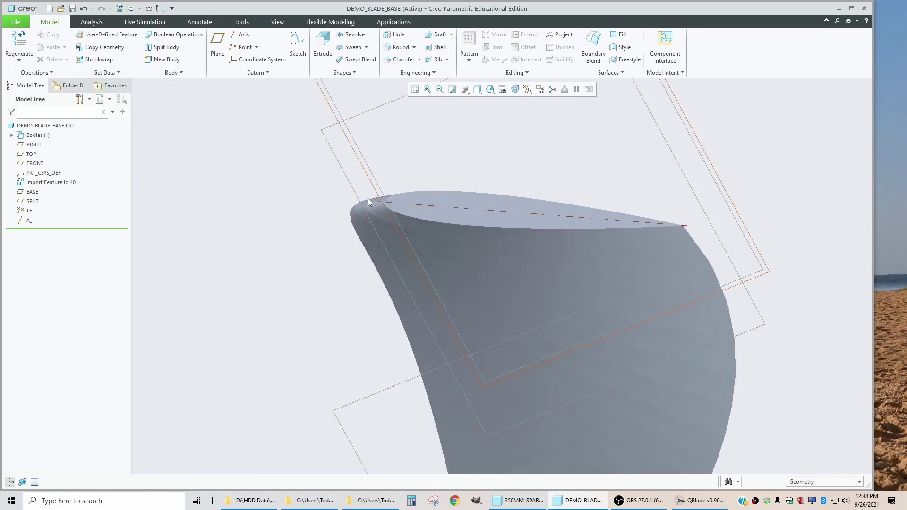
{"action": "scroll", "coordinate": [394, 189], "scroll_direction": "up", "scroll_amount": 2}
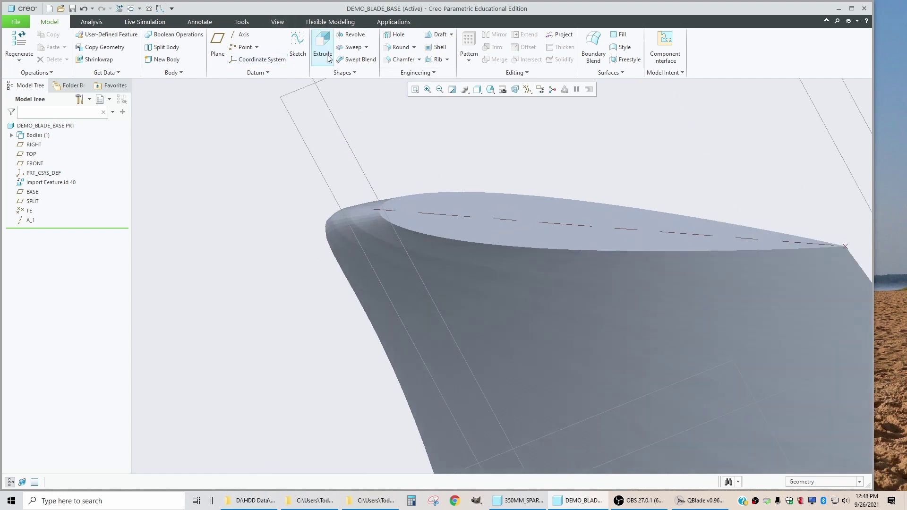
{"action": "left_click", "coordinate": [218, 41]}
{"action": "scroll", "coordinate": [355, 168], "scroll_direction": "up", "scroll_amount": 4}
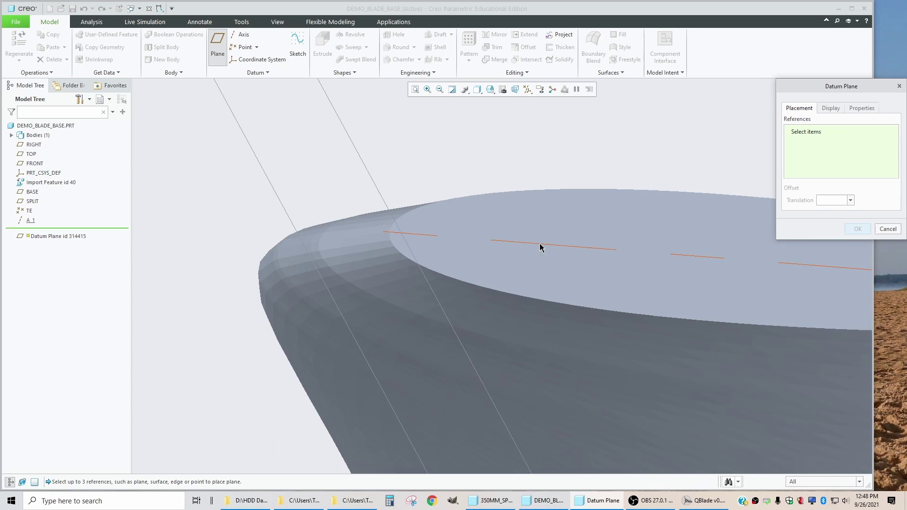
{"action": "left_click", "coordinate": [541, 247]}
{"action": "scroll", "coordinate": [385, 240], "scroll_direction": "up", "scroll_amount": 3}
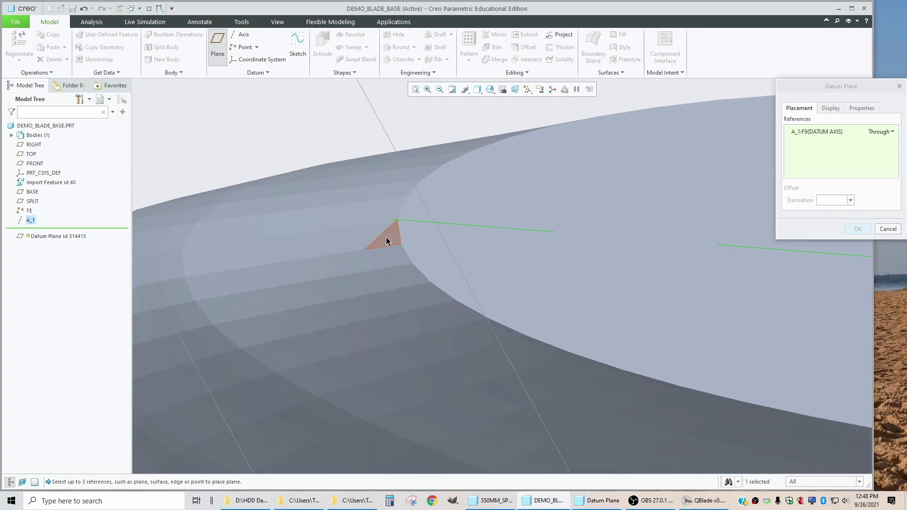
{"action": "left_click", "coordinate": [883, 132]}
{"action": "left_click", "coordinate": [882, 152]}
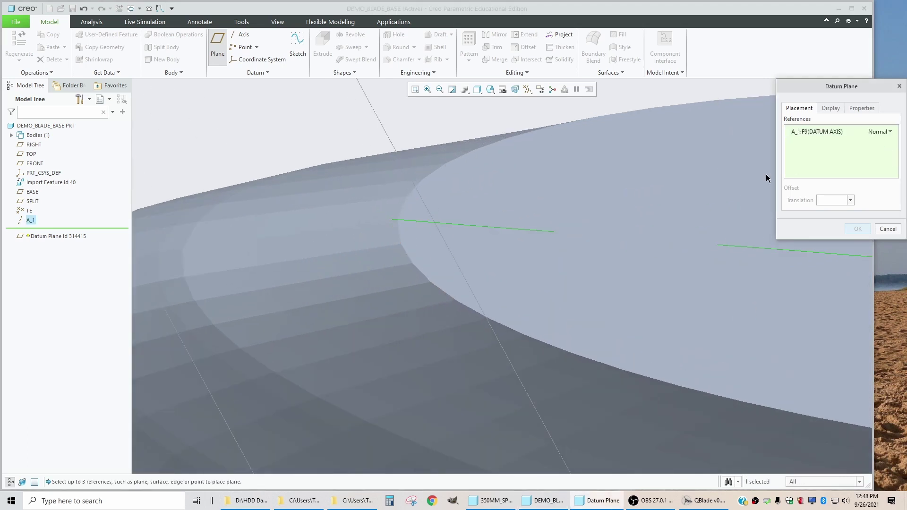
{"action": "scroll", "coordinate": [398, 225], "scroll_direction": "up", "scroll_amount": 2}
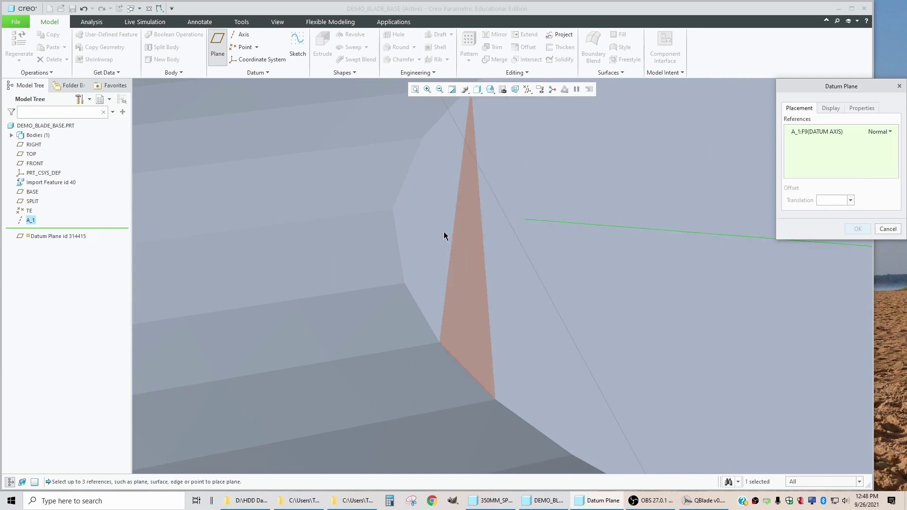
{"action": "left_click", "coordinate": [393, 209], "text": "ctrl"}
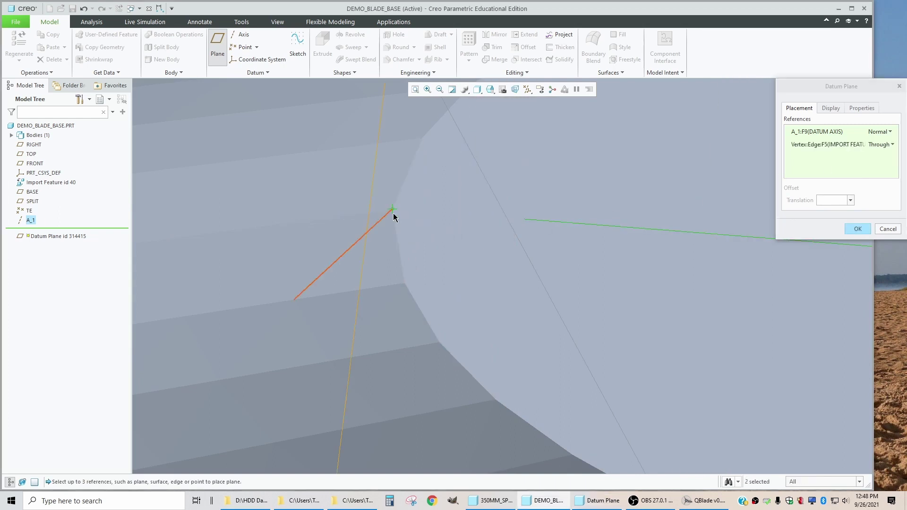
{"action": "left_click", "coordinate": [858, 228]}
Step: Rename the new leading-edge datum plane as BASE_LE
{"action": "scroll", "coordinate": [376, 231], "scroll_direction": "down", "scroll_amount": 6}
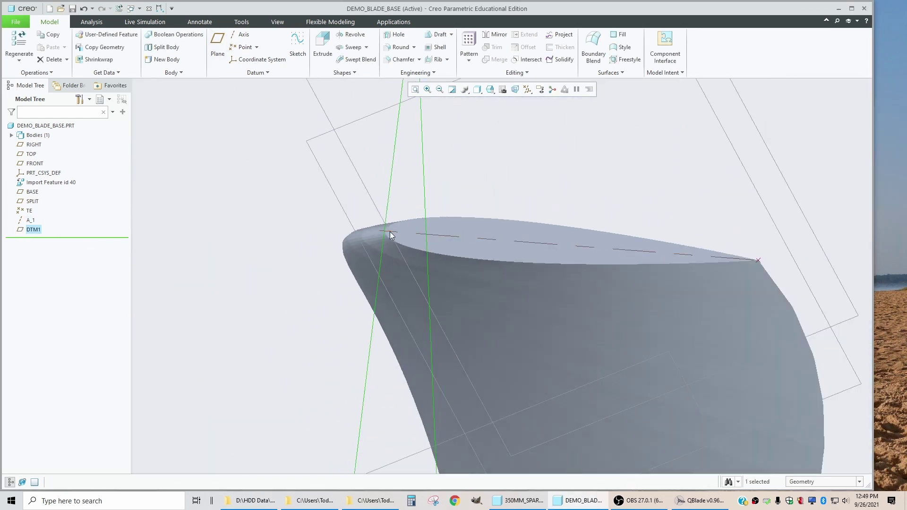
{"action": "middle_click_drag", "start_coordinate": [396, 232], "coordinate": [391, 318]}
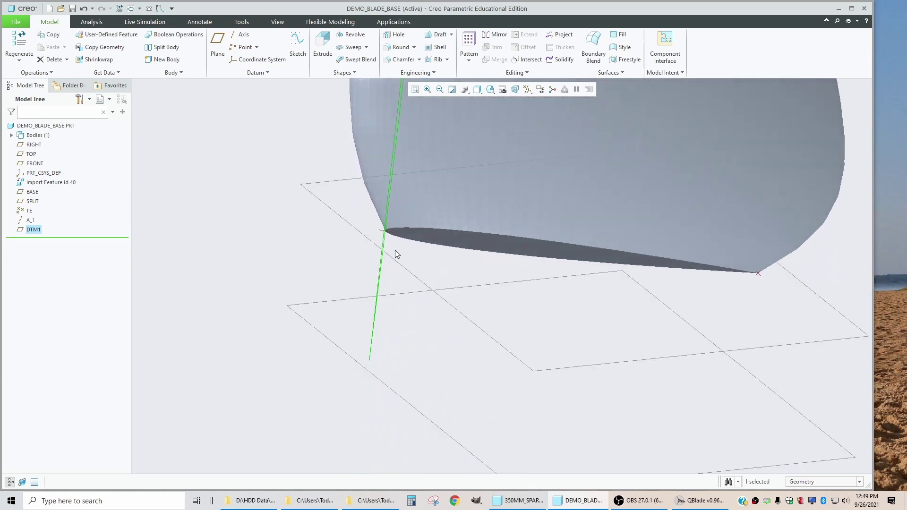
{"action": "scroll", "coordinate": [390, 229], "scroll_direction": "up", "scroll_amount": 3}
{"action": "scroll", "coordinate": [355, 245], "scroll_direction": "down", "scroll_amount": 3}
{"action": "middle_click_drag", "start_coordinate": [361, 228], "coordinate": [406, 265]}
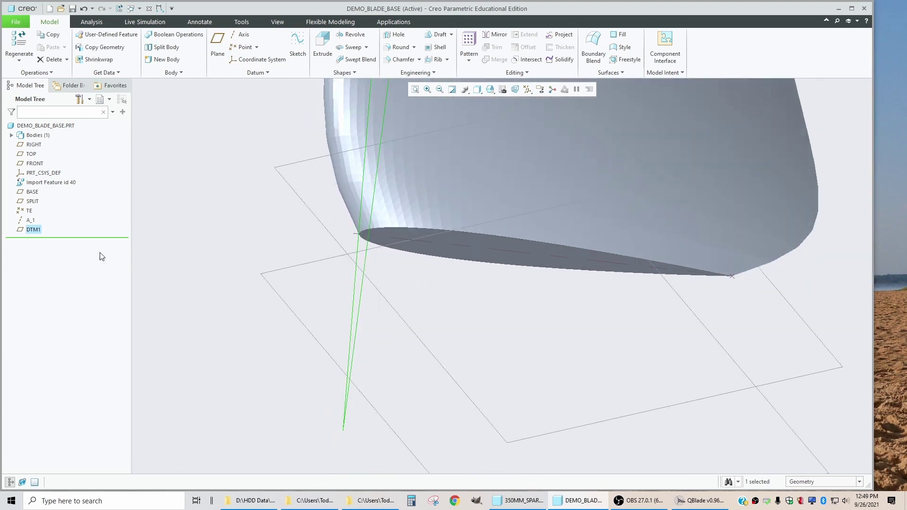
{"action": "left_click", "coordinate": [33, 232]}
{"action": "double_click", "coordinate": [34, 231]}
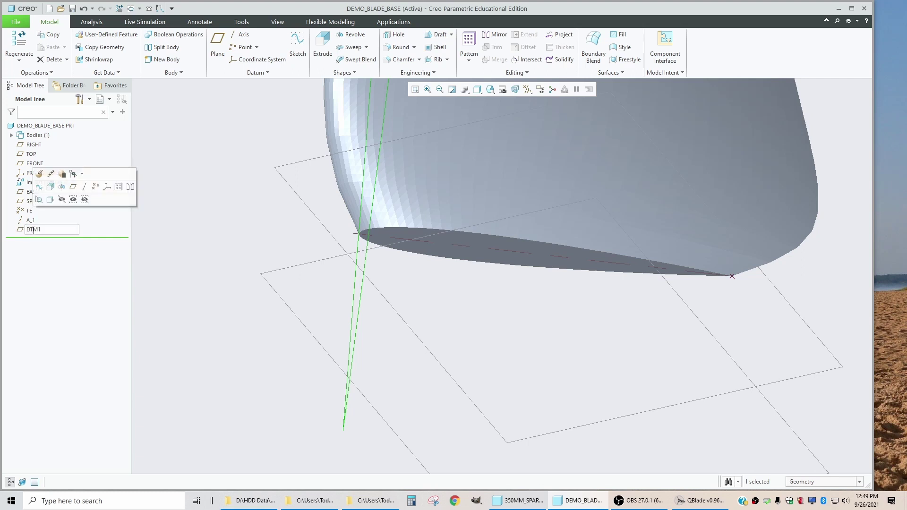
{"action": "type", "text": "base_le"}
{"action": "key", "text": "Return"}
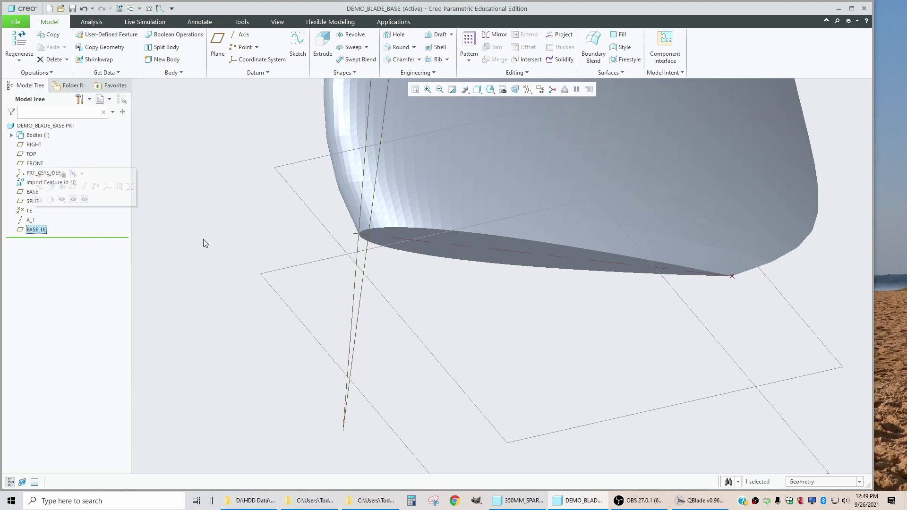
{"action": "left_click", "coordinate": [203, 239]}
Step: Switch to the reference blade 350MM_SPAR1_BASE and display the SPAR_DEPTH plane's offset dimension
{"action": "middle_click_drag", "start_coordinate": [245, 282], "coordinate": [369, 250]}
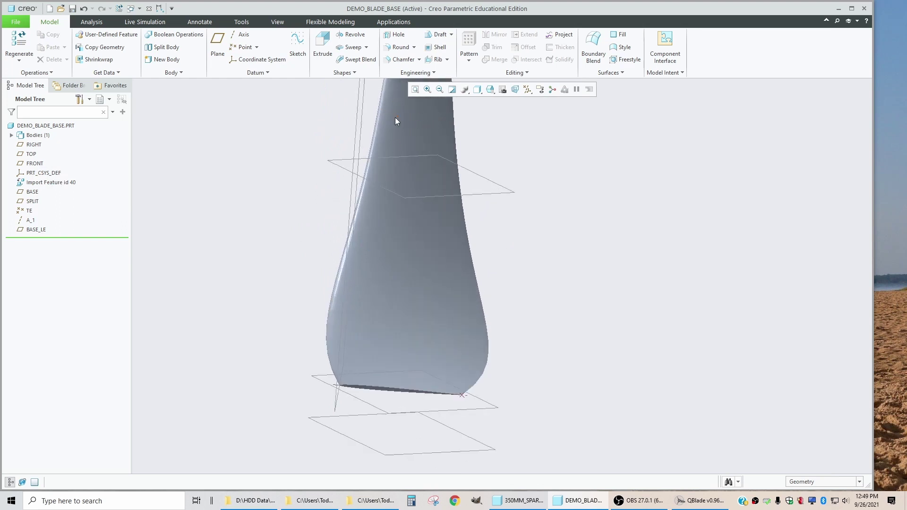
{"action": "middle_click_drag", "start_coordinate": [390, 164], "coordinate": [353, 257]}
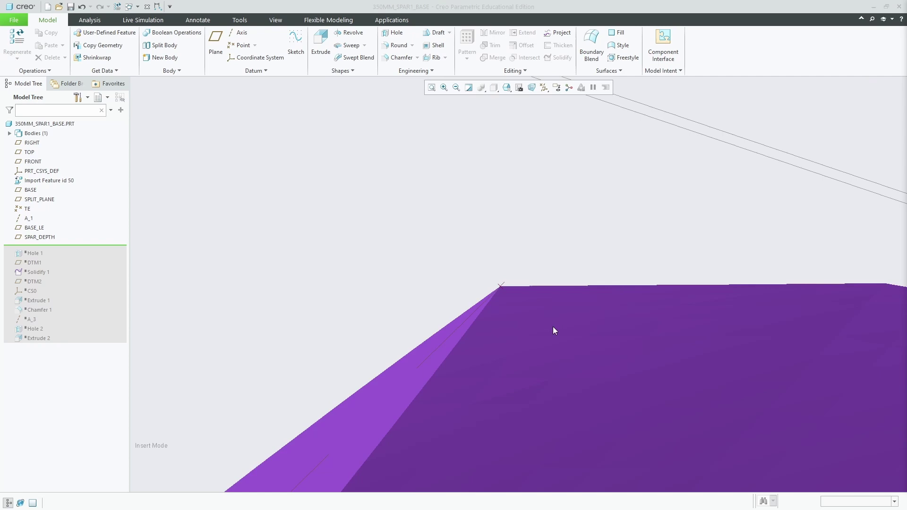
{"action": "scroll", "coordinate": [470, 223], "scroll_direction": "up", "scroll_amount": 3}
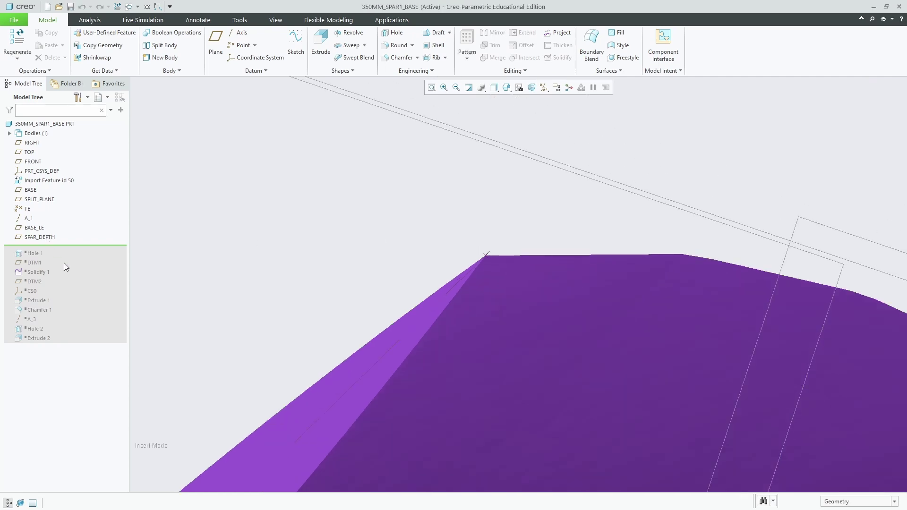
{"action": "scroll", "coordinate": [478, 231], "scroll_direction": "down", "scroll_amount": 5}
{"action": "middle_click_drag", "start_coordinate": [477, 231], "coordinate": [431, 273]}
{"action": "left_click", "coordinate": [38, 238]}
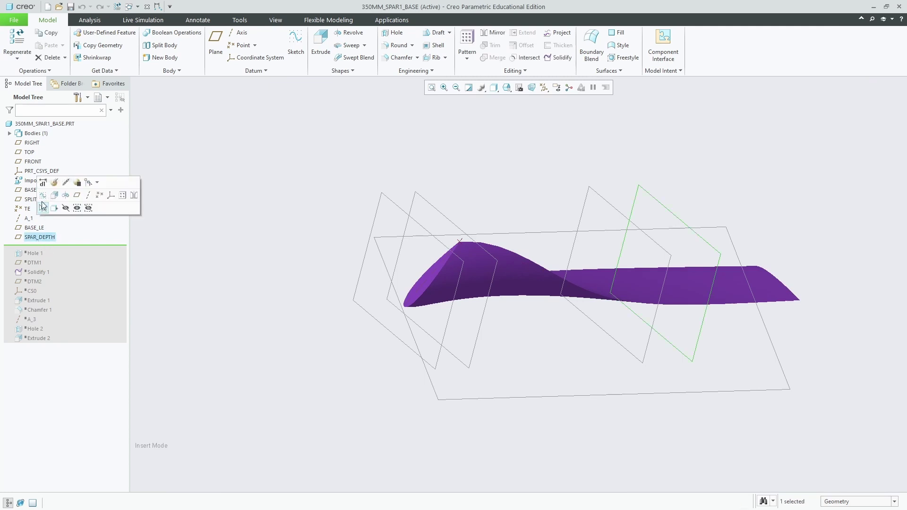
{"action": "left_click", "coordinate": [44, 185]}
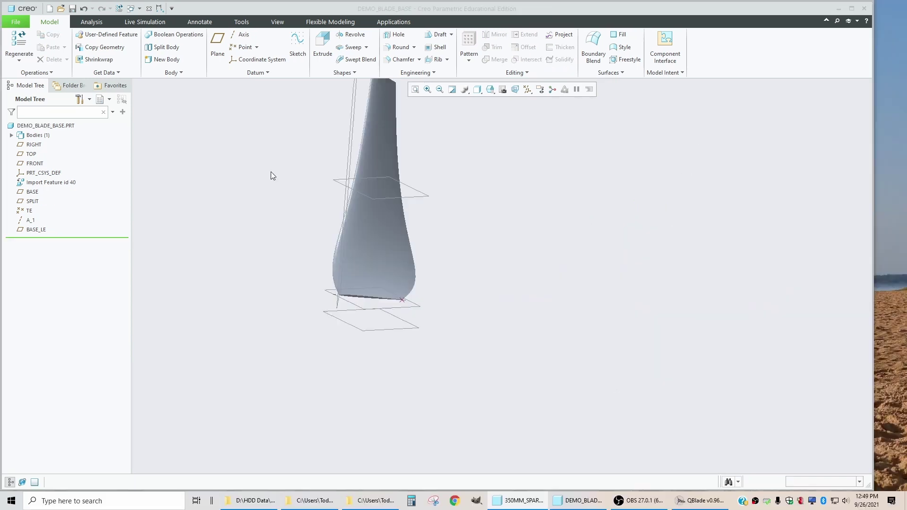
Step: Return to DEMO_BLADE_BASE and create a datum plane offset 50 from the SPLIT plane, towards the blade tip
{"action": "scroll", "coordinate": [377, 193], "scroll_direction": "up", "scroll_amount": 3}
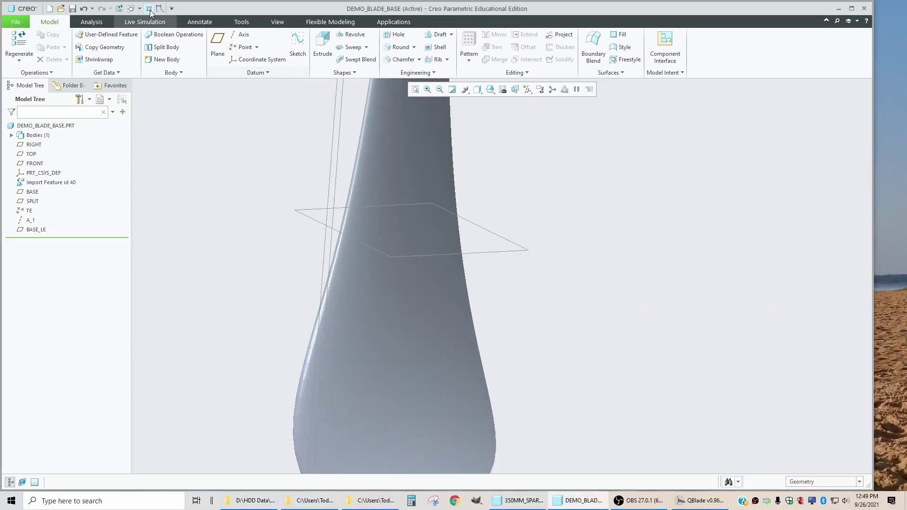
{"action": "left_click", "coordinate": [217, 44]}
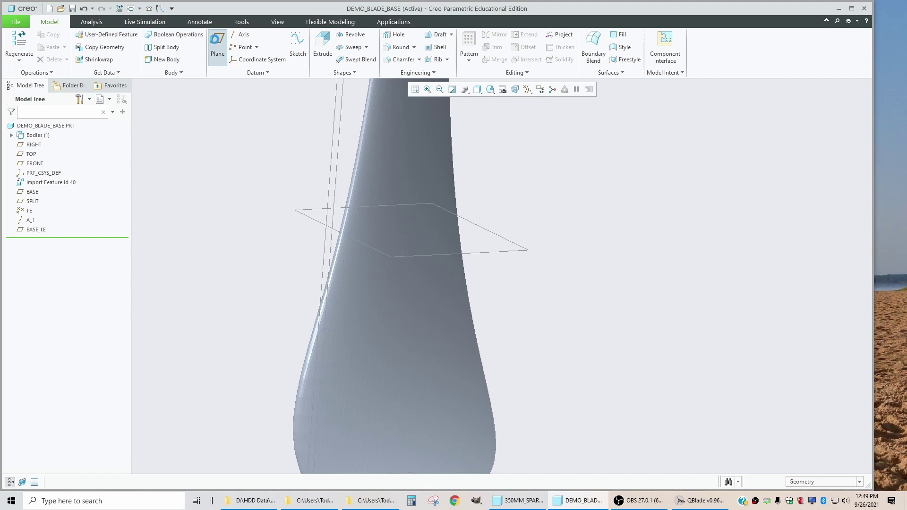
{"action": "left_click", "coordinate": [307, 214]}
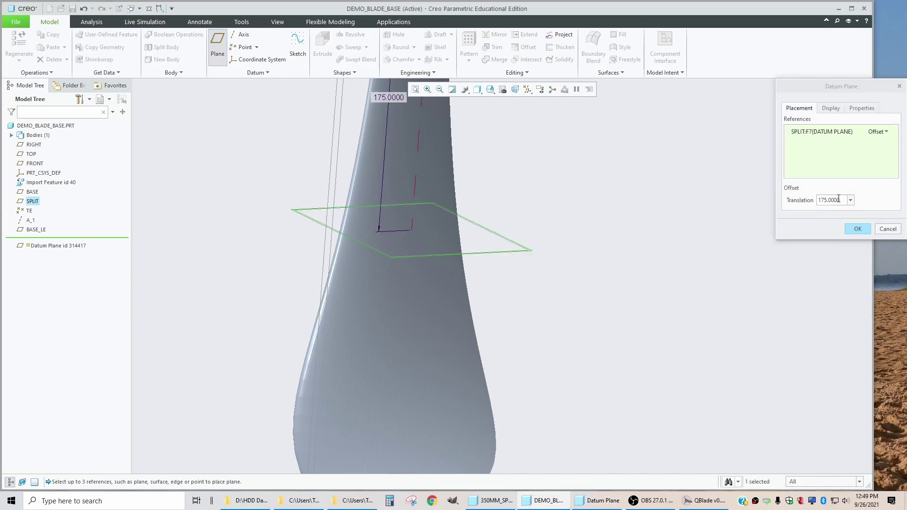
{"action": "left_click", "coordinate": [835, 199]}
{"action": "double_click", "coordinate": [839, 199]}
{"action": "type", "text": "50"}
{"action": "key", "text": "Return"}
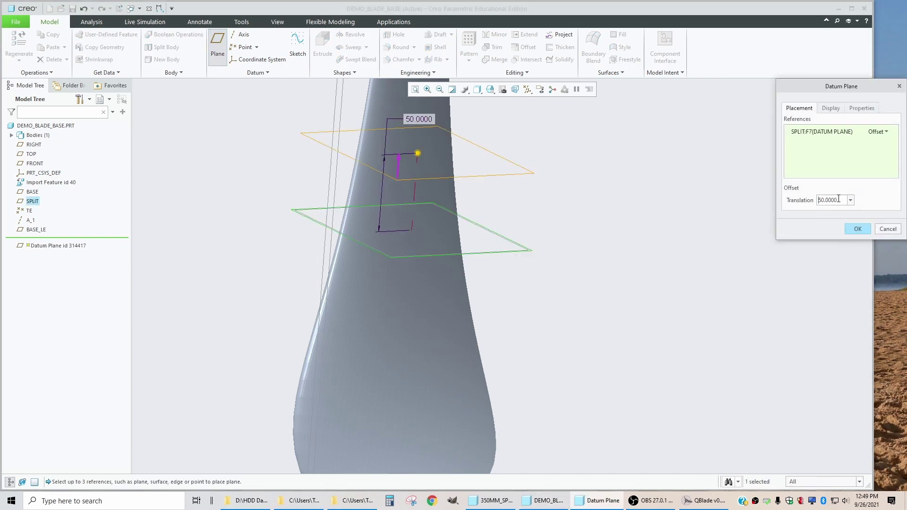
{"action": "left_click", "coordinate": [856, 232]}
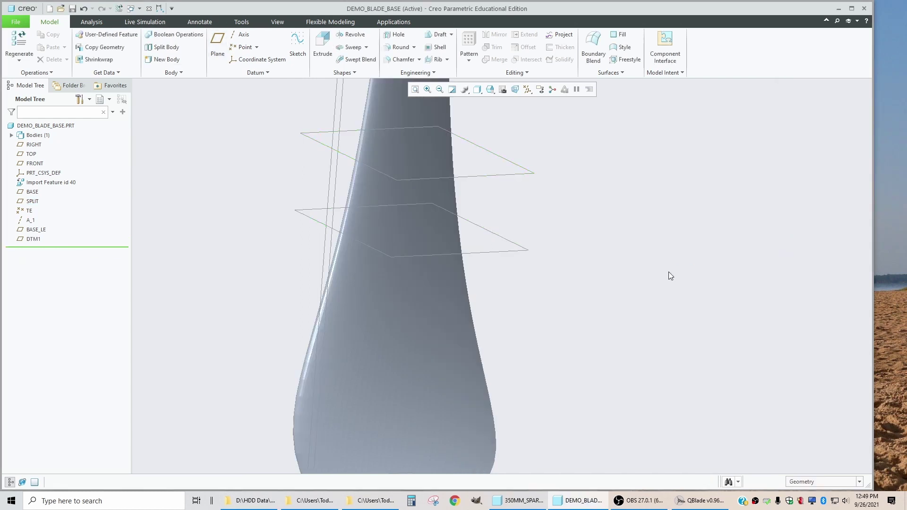
Step: Rename the new offset datum plane as SPAR_DEPTH
{"action": "left_click", "coordinate": [34, 239]}
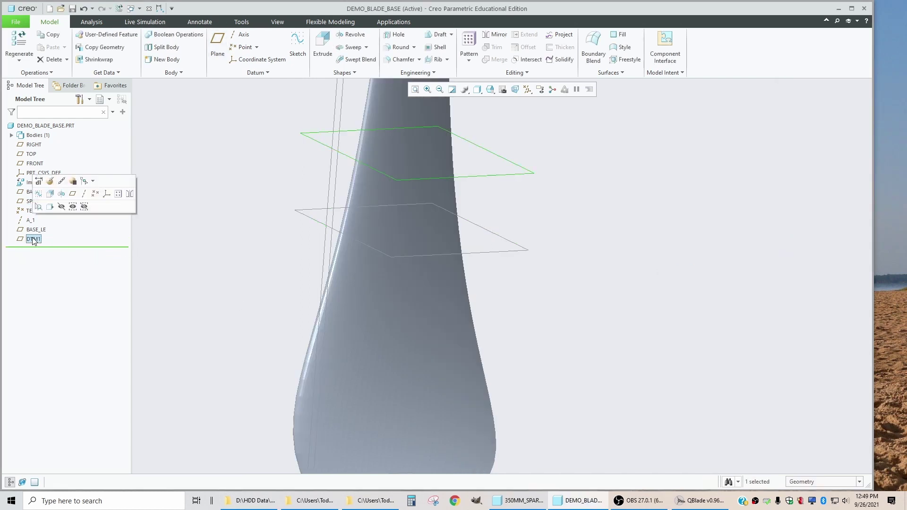
{"action": "double_click", "coordinate": [33, 240]}
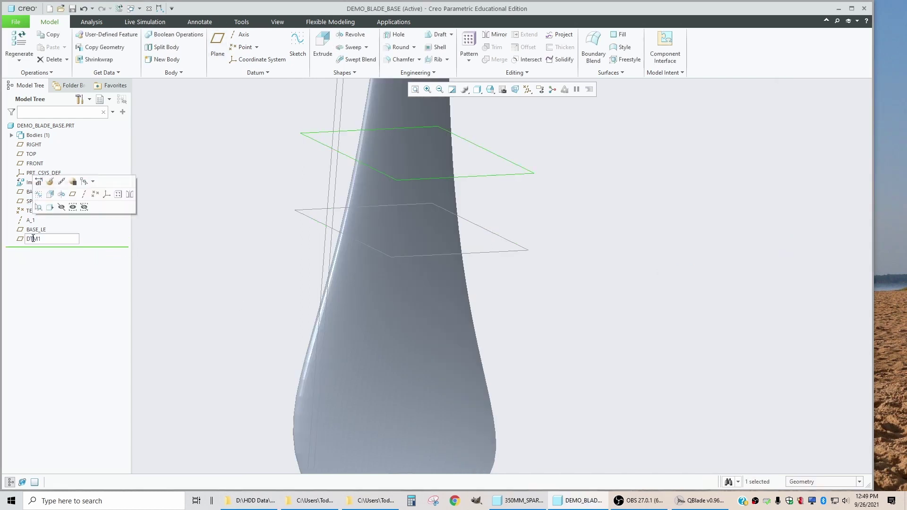
{"action": "double_click", "coordinate": [33, 239]}
{"action": "type", "text": "spar_depth"}
{"action": "key", "text": "Return"}
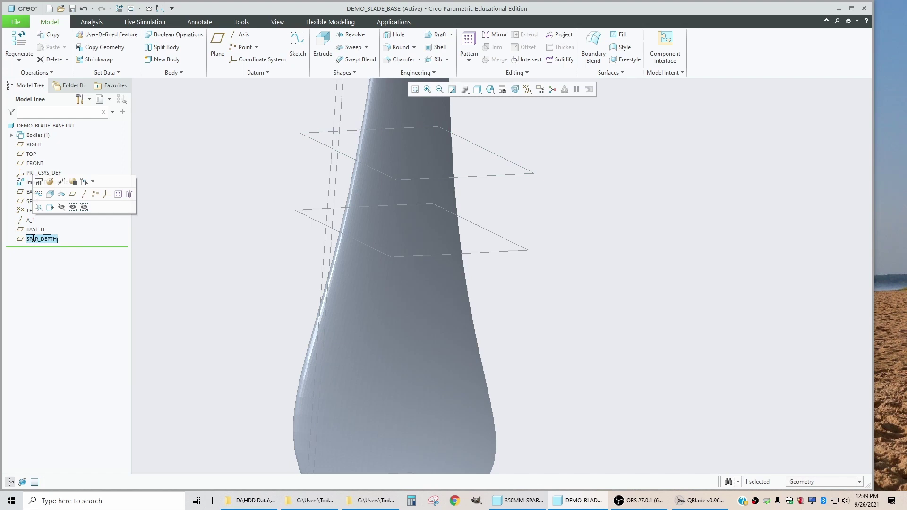
{"action": "left_click", "coordinate": [241, 326]}
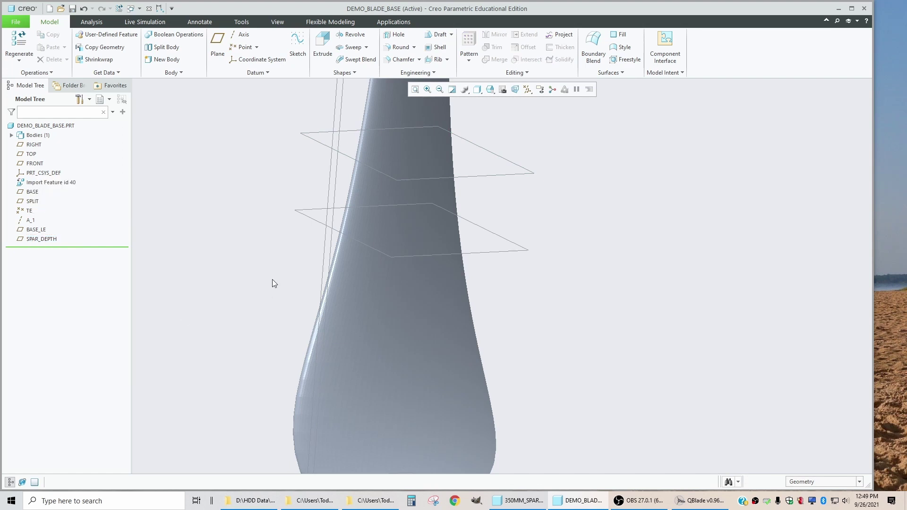
Step: Switch to 350MM_SPAR1_BASE and roll its history forward past Hole 1
{"action": "scroll", "coordinate": [319, 296], "scroll_direction": "down", "scroll_amount": 5}
{"action": "scroll", "coordinate": [336, 352], "scroll_direction": "up", "scroll_amount": 5}
{"action": "middle_click_drag", "start_coordinate": [341, 333], "coordinate": [341, 334]}
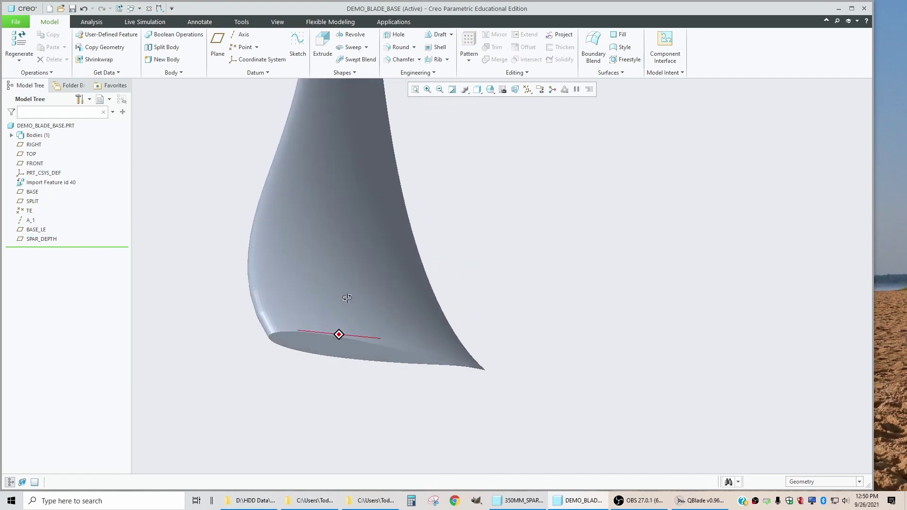
{"action": "scroll", "coordinate": [337, 377], "scroll_direction": "down", "scroll_amount": 3}
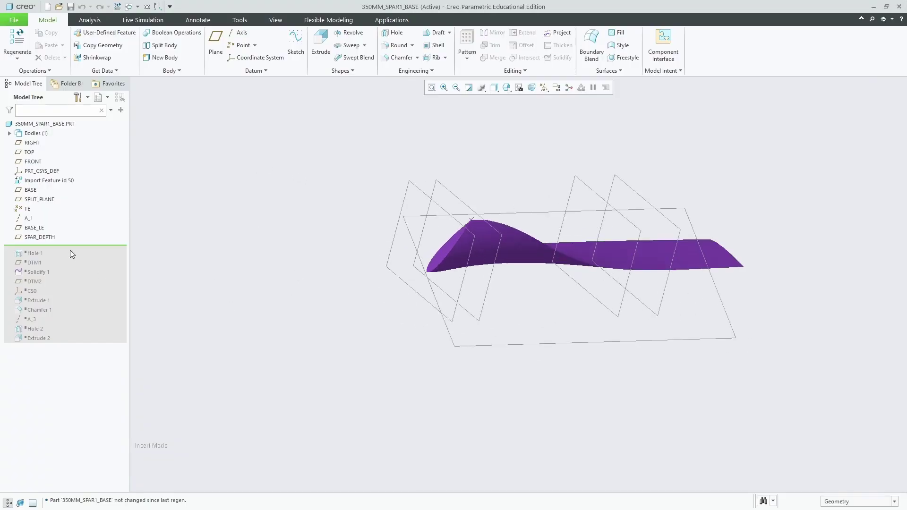
{"action": "left_click_drag", "start_coordinate": [69, 246], "coordinate": [68, 255]}
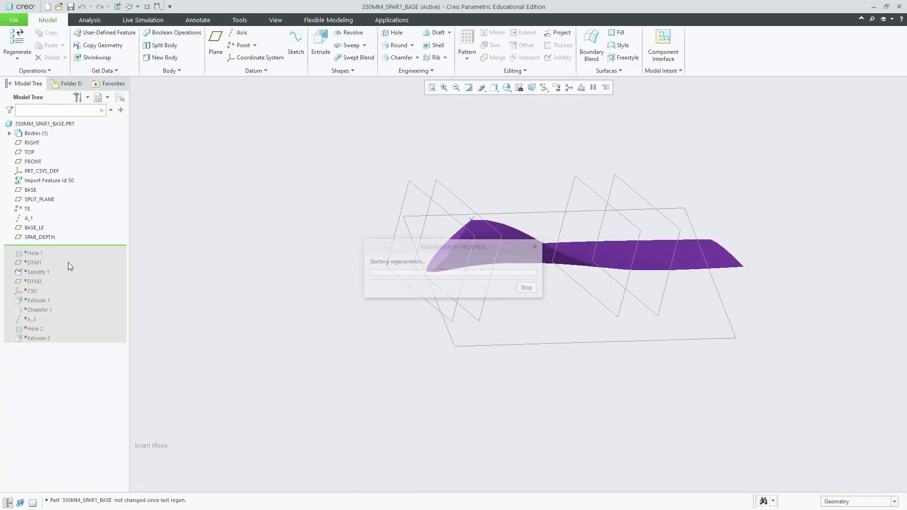
Step: Display the dimensions of Hole 1 and examine its diameter, depth and position from the leading edge
{"action": "scroll", "coordinate": [360, 251], "scroll_direction": "up", "scroll_amount": 5}
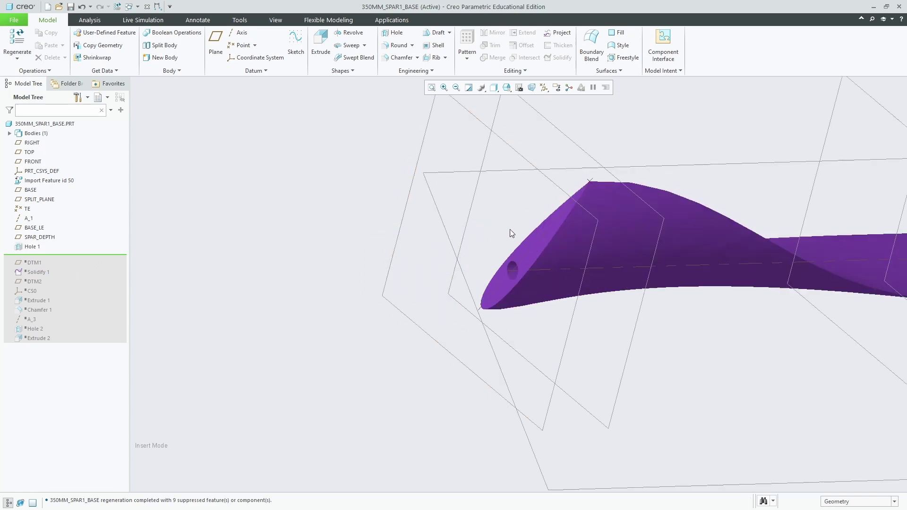
{"action": "scroll", "coordinate": [475, 270], "scroll_direction": "down", "scroll_amount": 3}
{"action": "scroll", "coordinate": [503, 286], "scroll_direction": "up", "scroll_amount": 4}
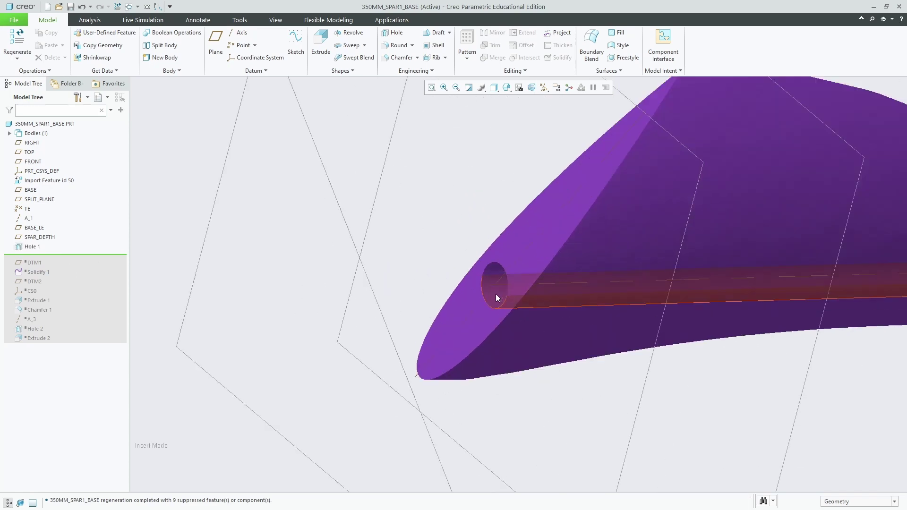
{"action": "double_click", "coordinate": [495, 297]}
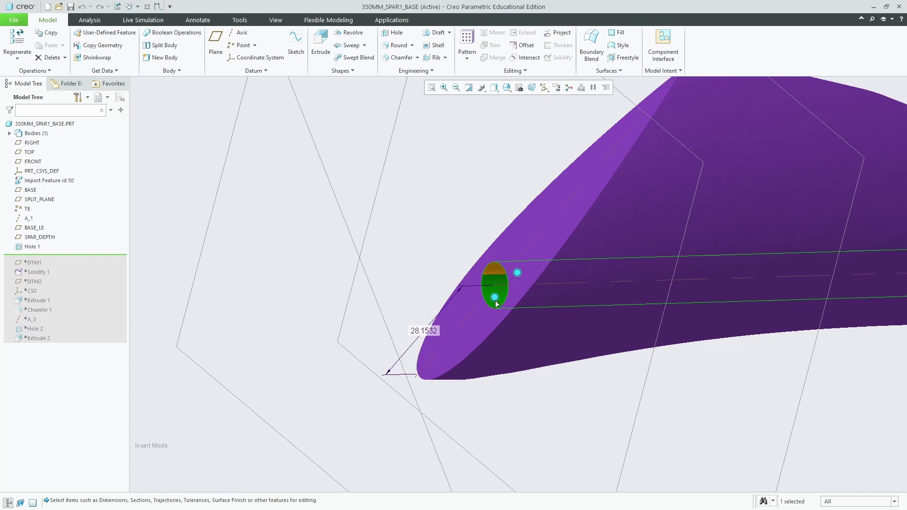
{"action": "scroll", "coordinate": [455, 336], "scroll_direction": "down", "scroll_amount": 5}
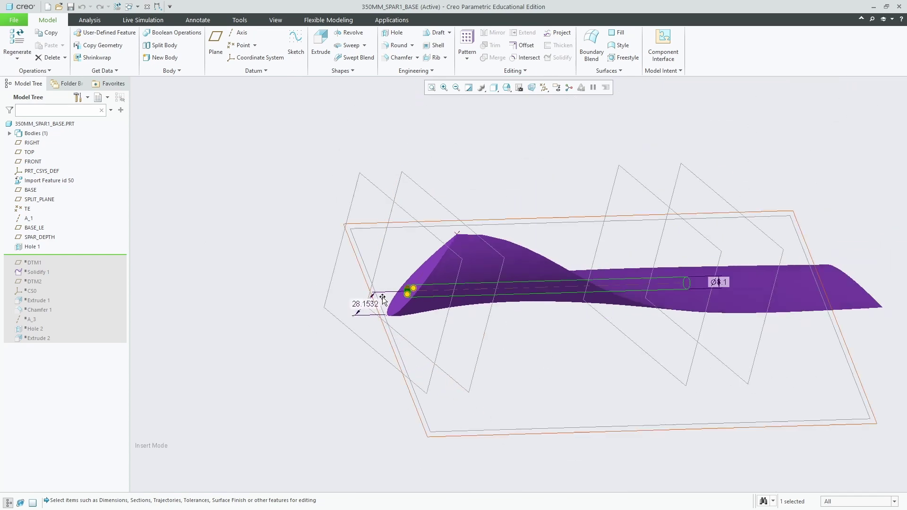
Step: Examine the spar hole's diameter and leading-edge offset dimensions on the reference blade up close
{"action": "scroll", "coordinate": [715, 288], "scroll_direction": "up", "scroll_amount": 1}
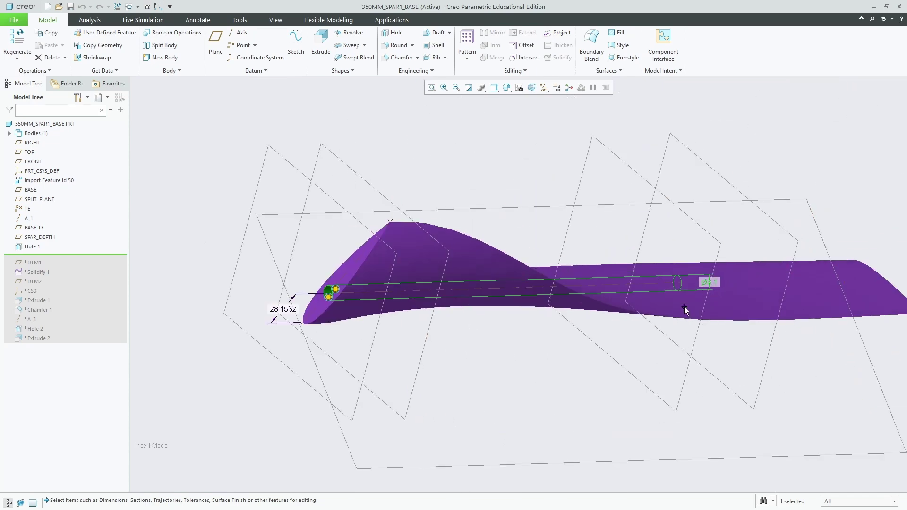
{"action": "scroll", "coordinate": [702, 330], "scroll_direction": "up", "scroll_amount": 3}
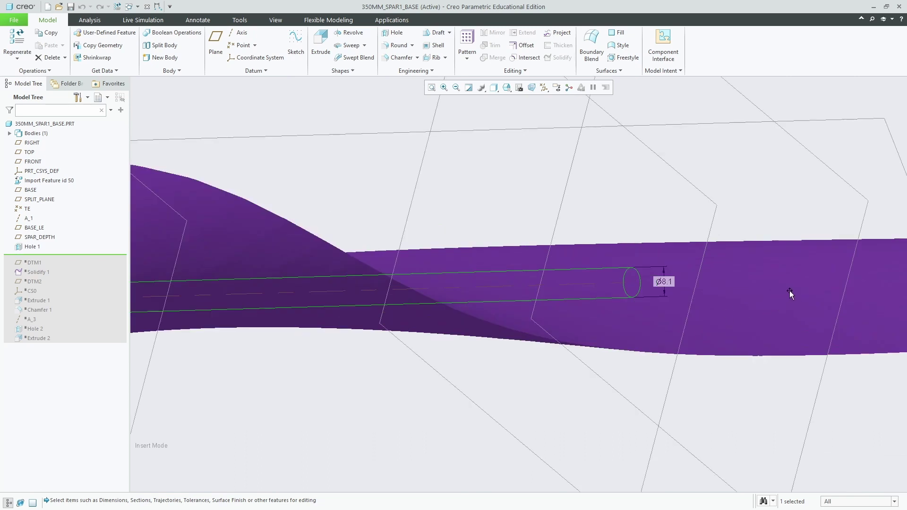
{"action": "scroll", "coordinate": [790, 290], "scroll_direction": "down", "scroll_amount": 3}
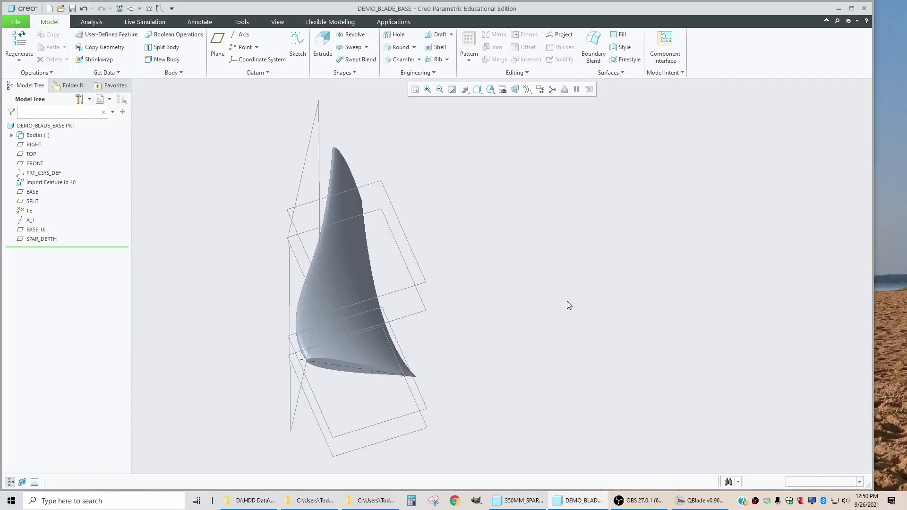
Step: Switch to DEMO_BLADE_BASE, examine the root chord from leading to trailing edge, and check the root chord length in QBlade's blade data
{"action": "scroll", "coordinate": [278, 355], "scroll_direction": "up", "scroll_amount": 3}
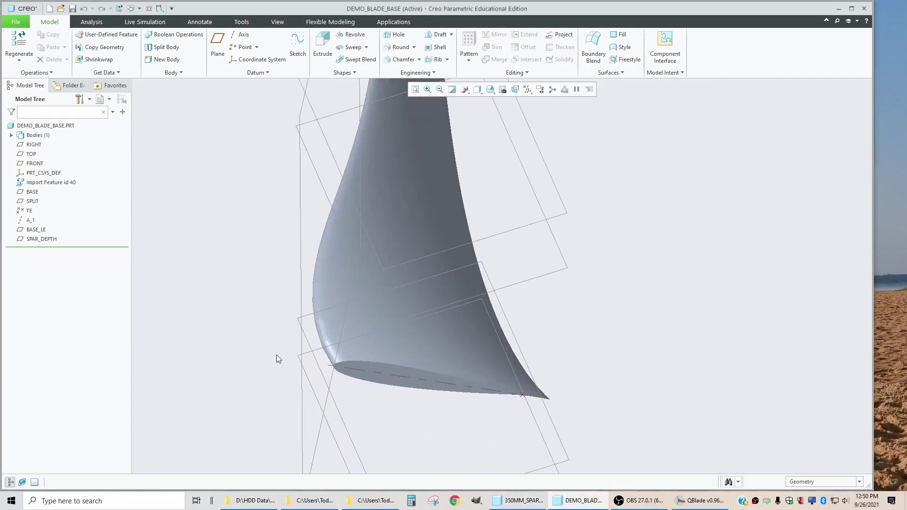
{"action": "scroll", "coordinate": [252, 347], "scroll_direction": "down", "scroll_amount": 3}
{"action": "scroll", "coordinate": [361, 367], "scroll_direction": "up", "scroll_amount": 3}
{"action": "scroll", "coordinate": [217, 364], "scroll_direction": "up", "scroll_amount": 2}
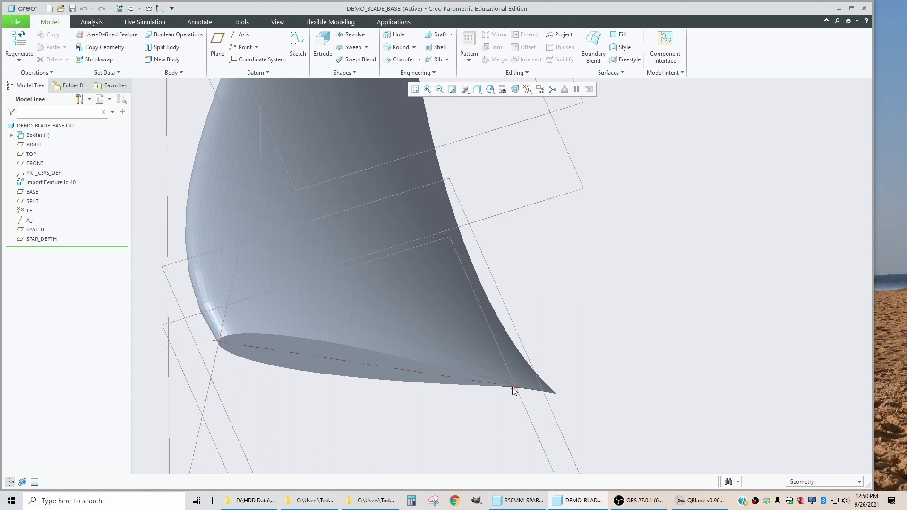
{"action": "scroll", "coordinate": [618, 350], "scroll_direction": "down", "scroll_amount": 3}
{"action": "scroll", "coordinate": [526, 382], "scroll_direction": "up", "scroll_amount": 3}
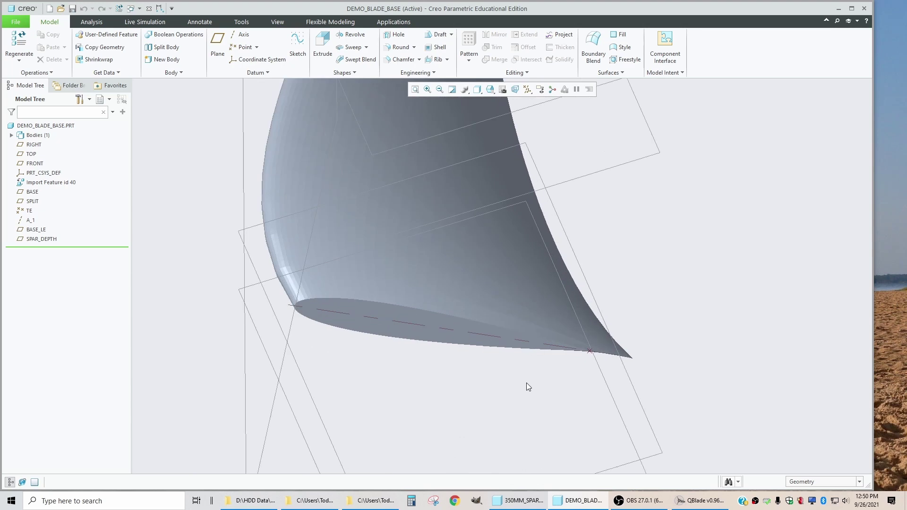
{"action": "left_click", "coordinate": [700, 501]}
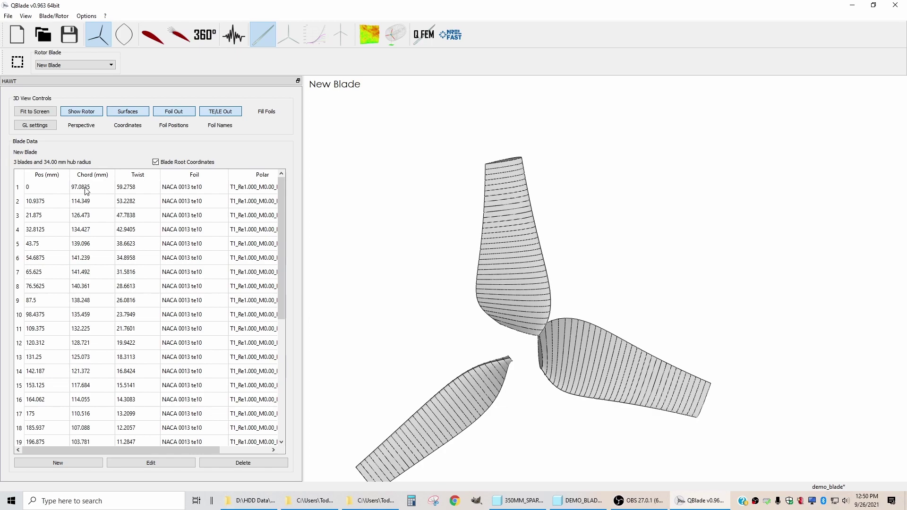
{"action": "left_click", "coordinate": [850, 6]}
Step: Measure the distance between the BASE_LE plane and the TE point at the blade root
{"action": "scroll", "coordinate": [408, 305], "scroll_direction": "down", "scroll_amount": 2}
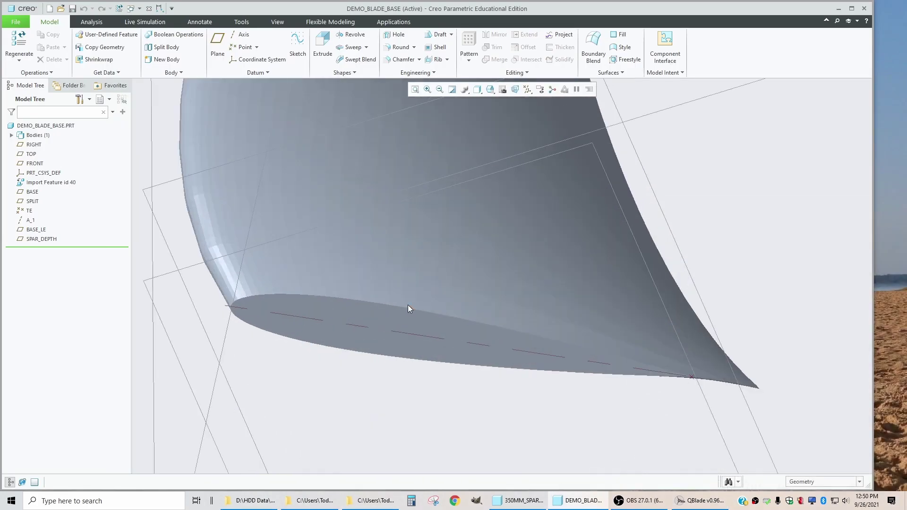
{"action": "left_click", "coordinate": [160, 8]}
{"action": "scroll", "coordinate": [231, 316], "scroll_direction": "down", "scroll_amount": 3}
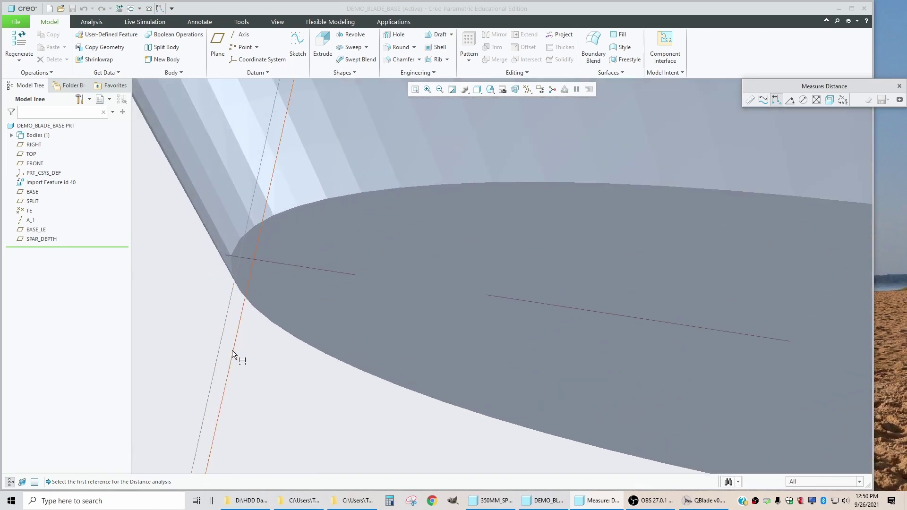
{"action": "left_click", "coordinate": [220, 353]}
{"action": "scroll", "coordinate": [203, 341], "scroll_direction": "up", "scroll_amount": 5}
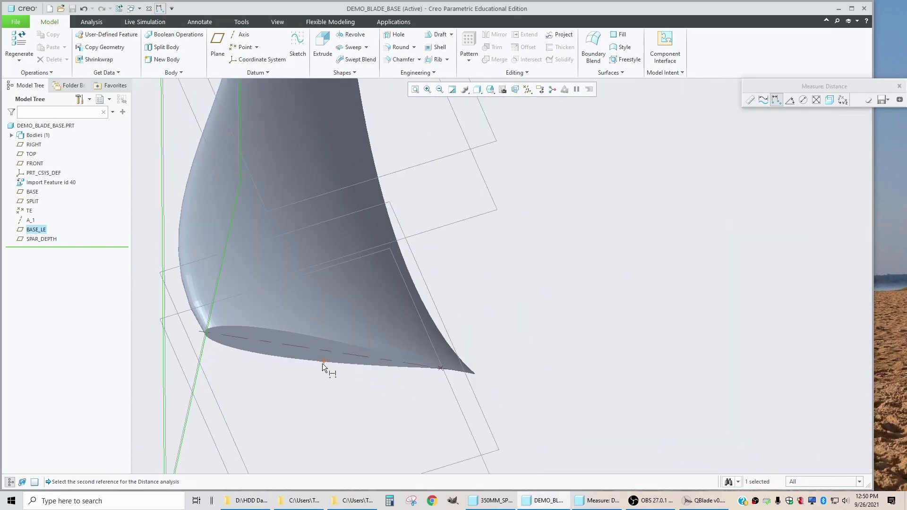
{"action": "left_click", "coordinate": [29, 211]}
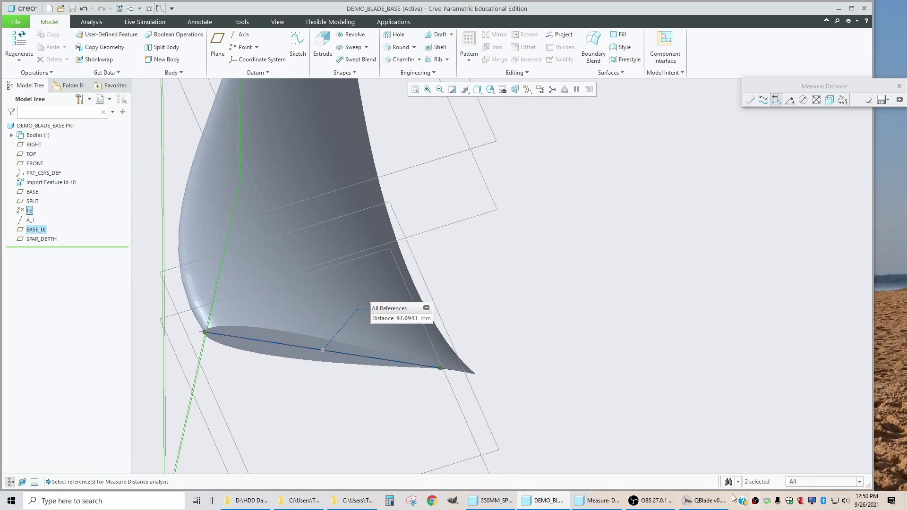
Step: Compare the measured distance with the root chord in QBlade, and close the measurement back in Creo
{"action": "left_click", "coordinate": [705, 501]}
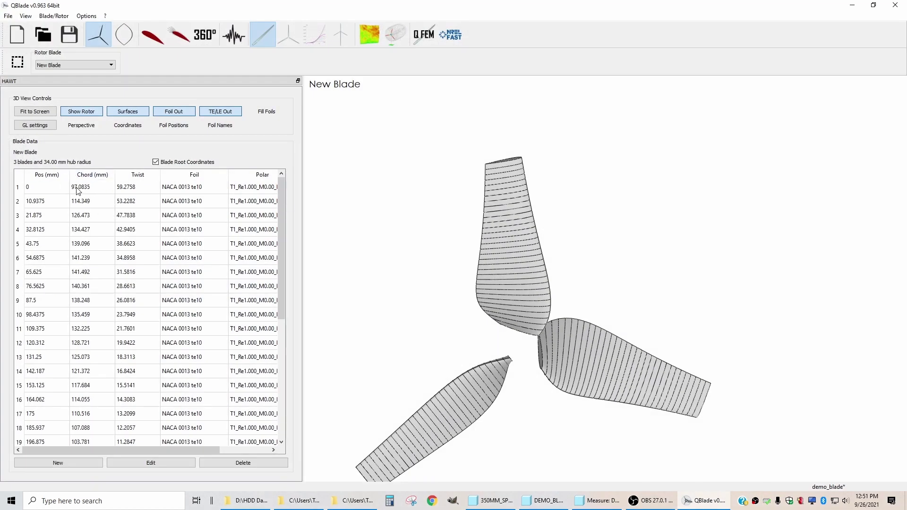
{"action": "left_click", "coordinate": [853, 5]}
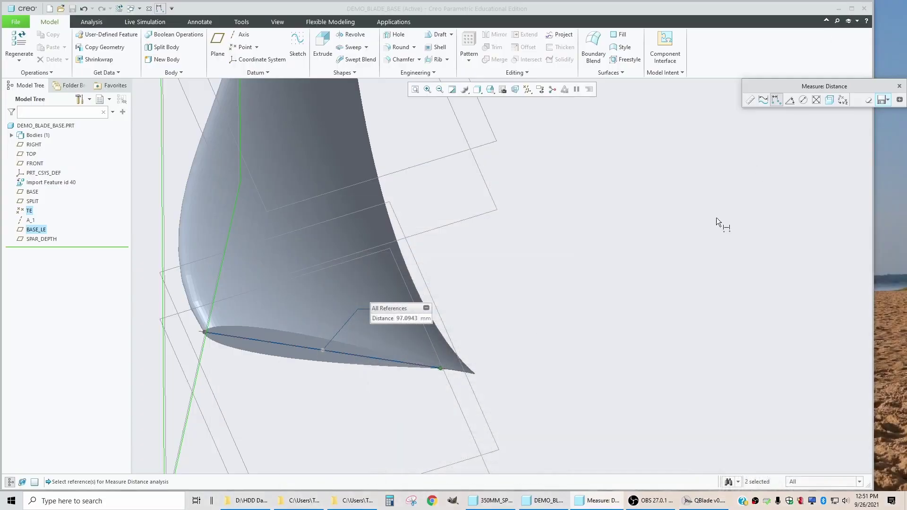
{"action": "left_click", "coordinate": [899, 87]}
Step: Start a simple hole with a diameter of 8.1 and set its depth up to the SPAR_DEPTH plane
{"action": "scroll", "coordinate": [159, 348], "scroll_direction": "down", "scroll_amount": 4}
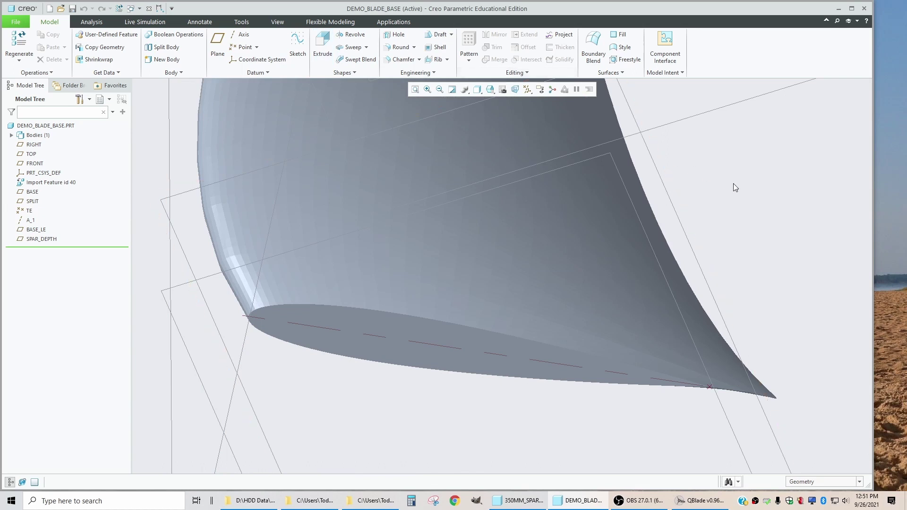
{"action": "left_click", "coordinate": [395, 37]}
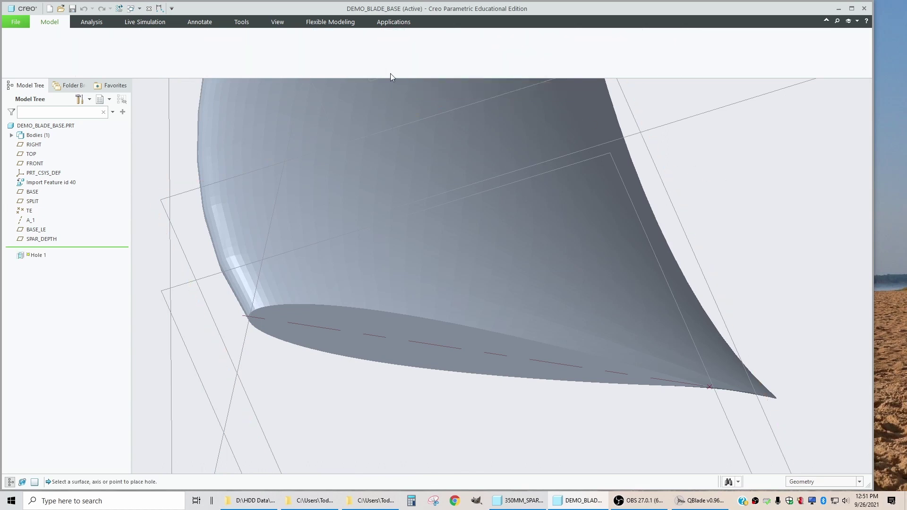
{"action": "double_click", "coordinate": [239, 47]}
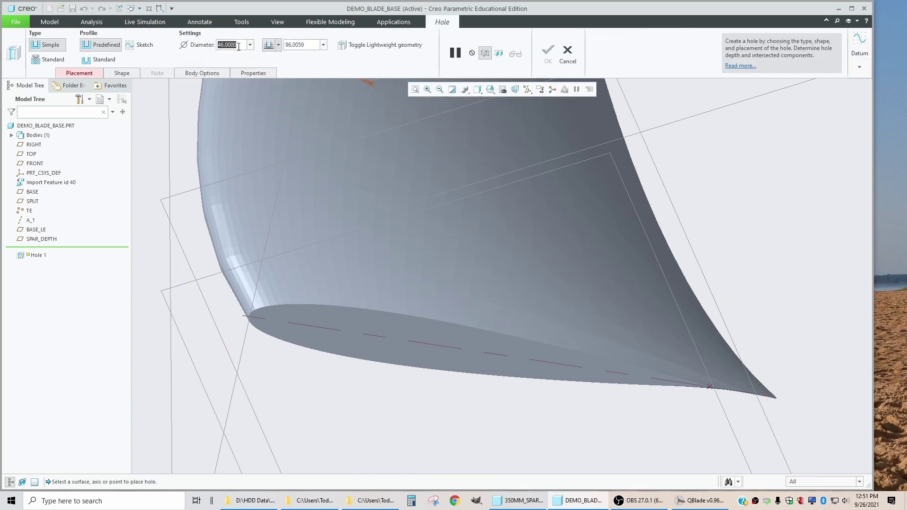
{"action": "type", "text": "8.1"}
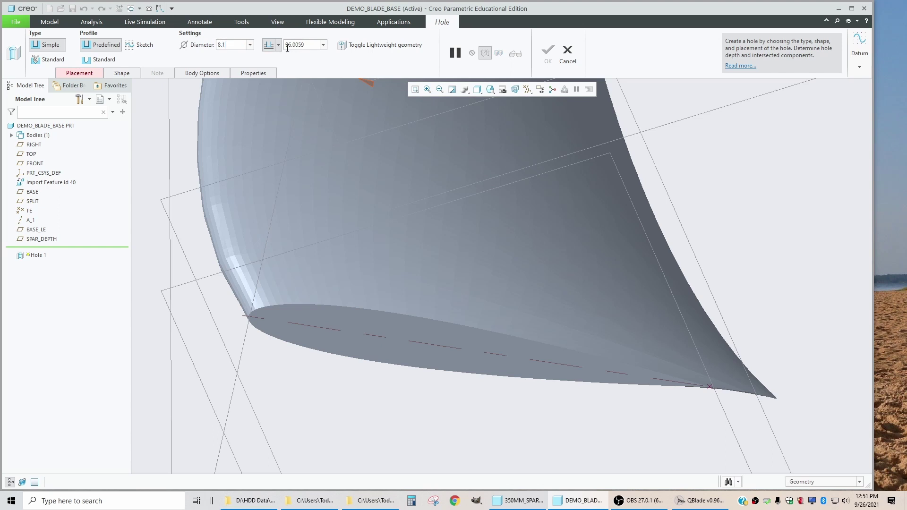
{"action": "left_click", "coordinate": [278, 45]}
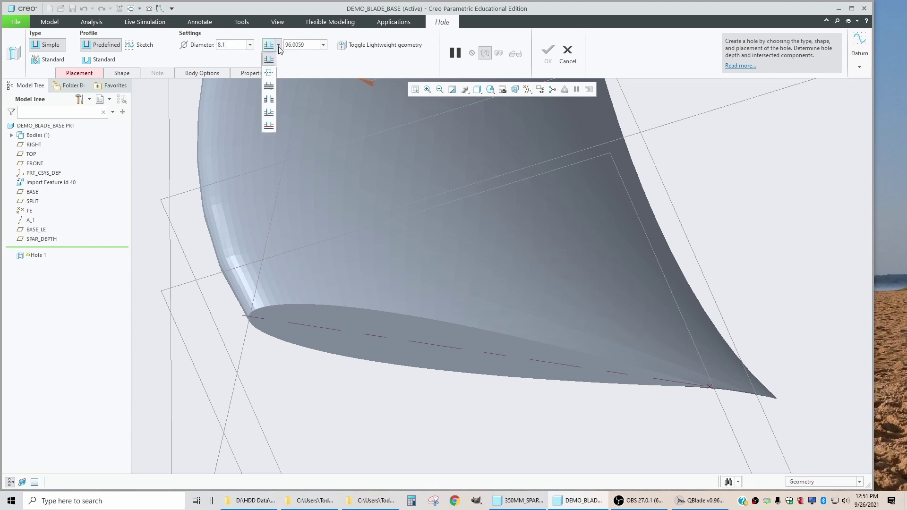
{"action": "left_click", "coordinate": [269, 126]}
{"action": "scroll", "coordinate": [321, 229], "scroll_direction": "down", "scroll_amount": 8}
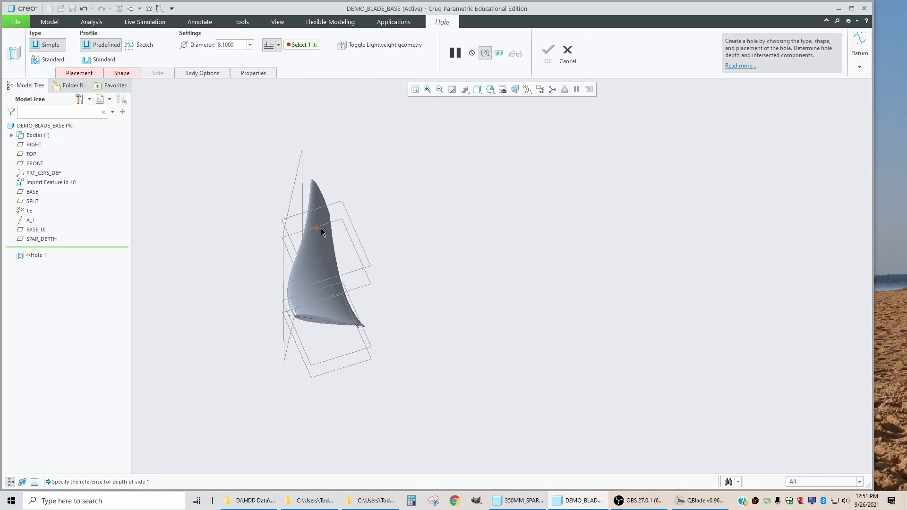
{"action": "middle_click_drag", "start_coordinate": [321, 227], "coordinate": [300, 211]}
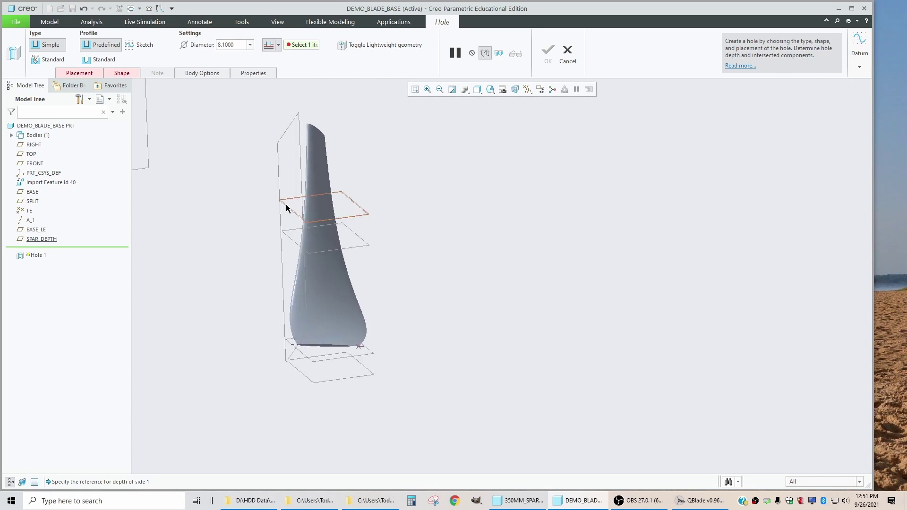
{"action": "left_click", "coordinate": [287, 208]}
Step: Place the hole on the BASE datum plane at the blade root
{"action": "left_click", "coordinate": [91, 75]}
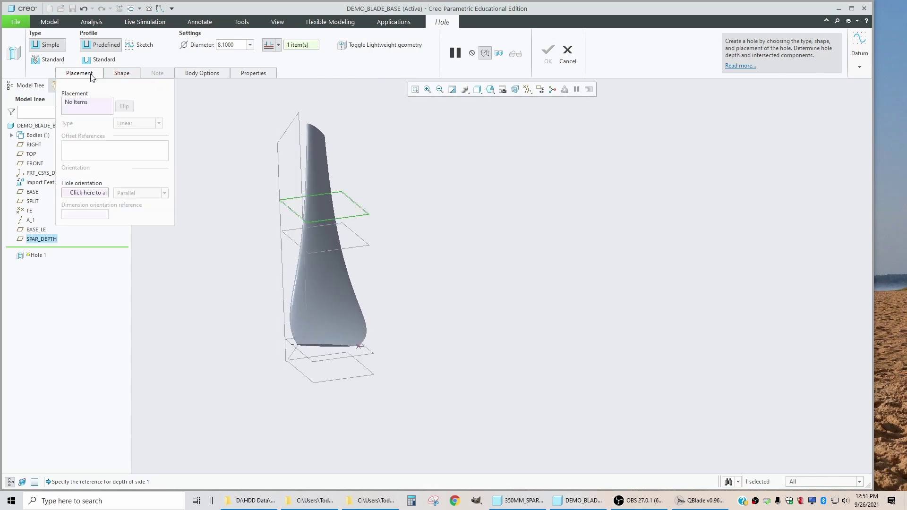
{"action": "scroll", "coordinate": [294, 357], "scroll_direction": "up", "scroll_amount": 5}
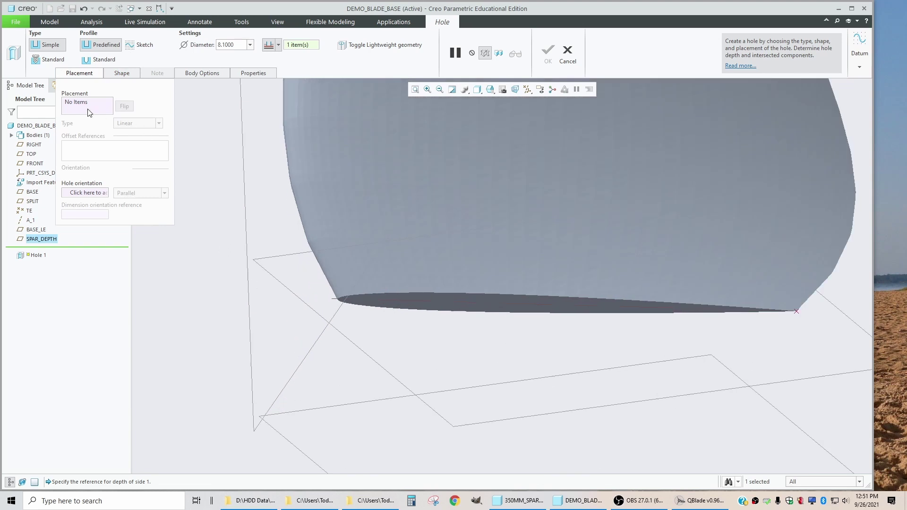
{"action": "left_click", "coordinate": [90, 112]}
{"action": "scroll", "coordinate": [428, 325], "scroll_direction": "down", "scroll_amount": 5}
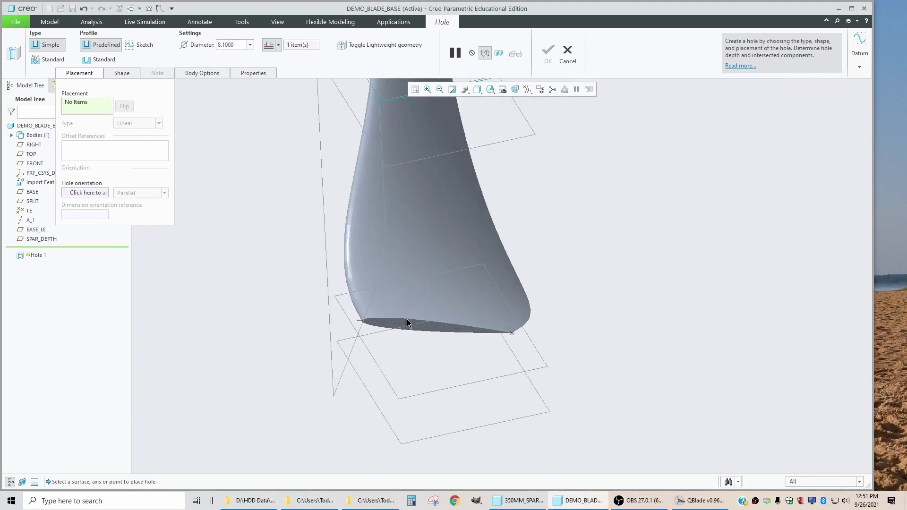
{"action": "middle_click_drag", "start_coordinate": [407, 324], "coordinate": [370, 336]}
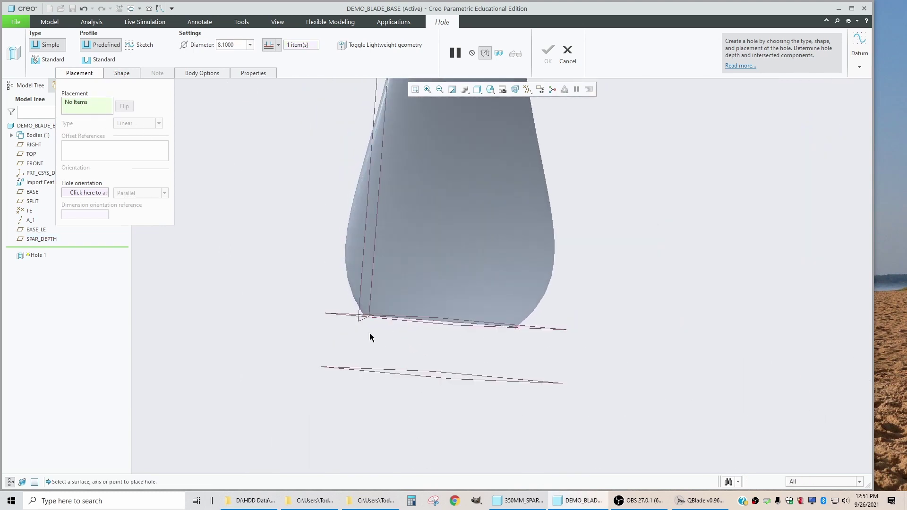
{"action": "left_click", "coordinate": [340, 318]}
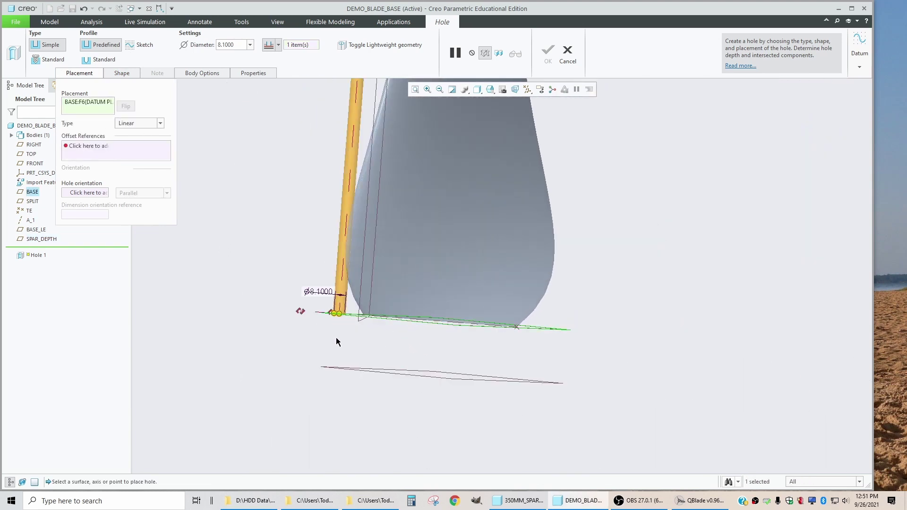
Step: Add the BASE_LE plane as the hole's first offset reference
{"action": "left_click", "coordinate": [90, 146]}
{"action": "scroll", "coordinate": [333, 300], "scroll_direction": "up", "scroll_amount": 3}
{"action": "middle_click_drag", "start_coordinate": [372, 340], "coordinate": [367, 277]}
{"action": "scroll", "coordinate": [310, 295], "scroll_direction": "down", "scroll_amount": 3}
{"action": "middle_click_drag", "start_coordinate": [398, 327], "coordinate": [371, 242]}
{"action": "left_click", "coordinate": [345, 214]}
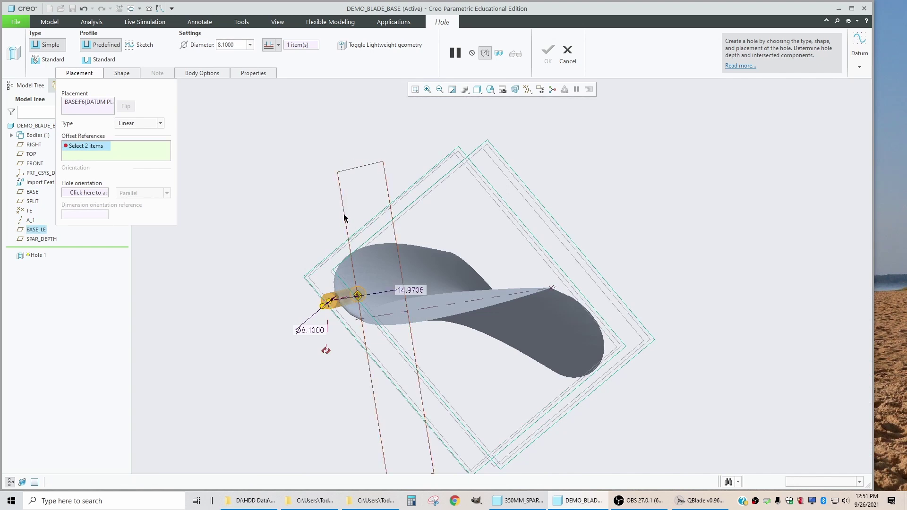
Step: Add chord axis A_1 as the hole's second offset reference and align the hole to it
{"action": "left_click", "coordinate": [30, 221], "text": "ctrl"}
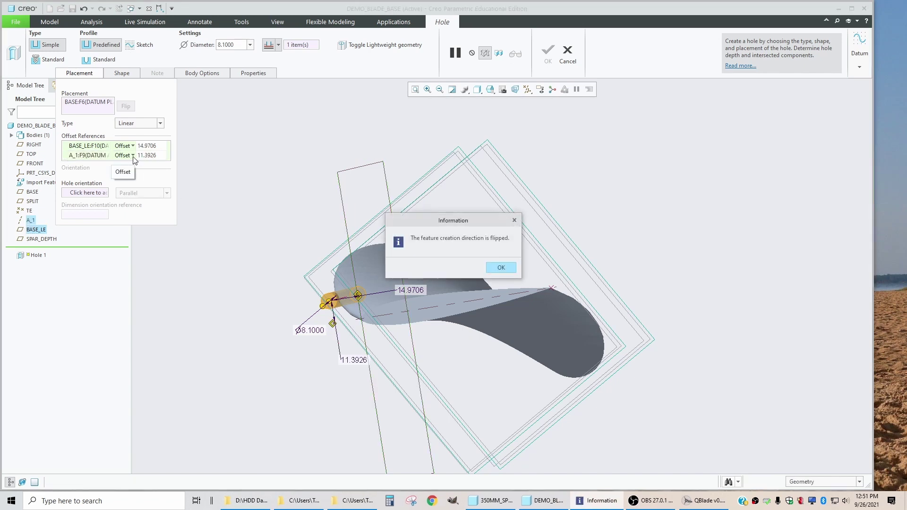
{"action": "left_click", "coordinate": [134, 160]}
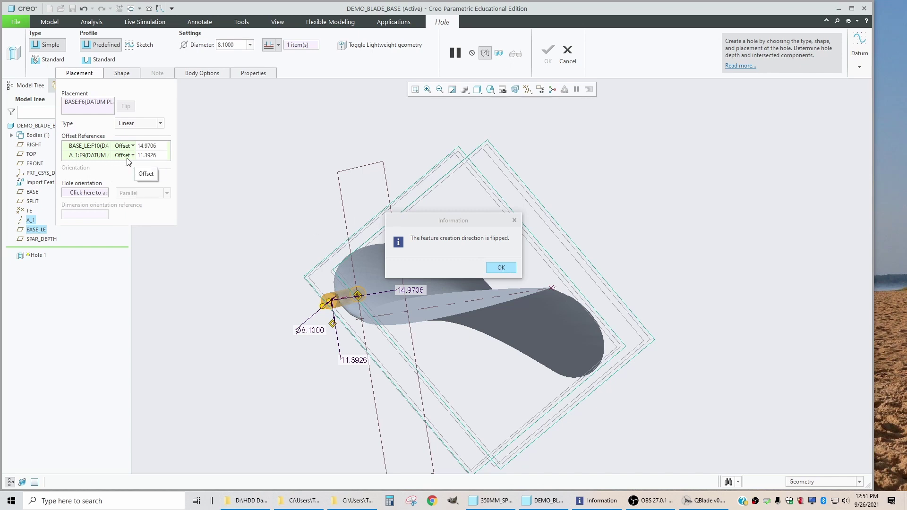
{"action": "left_click", "coordinate": [501, 267]}
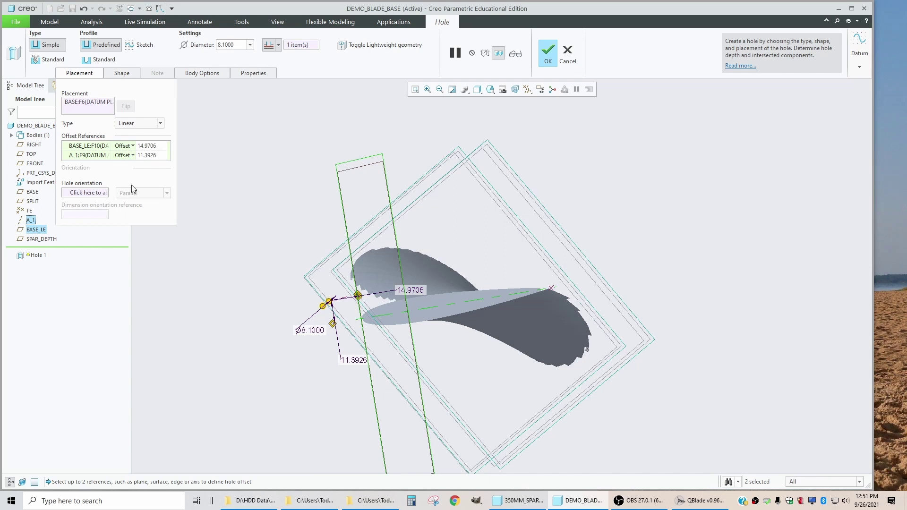
{"action": "left_click", "coordinate": [133, 156]}
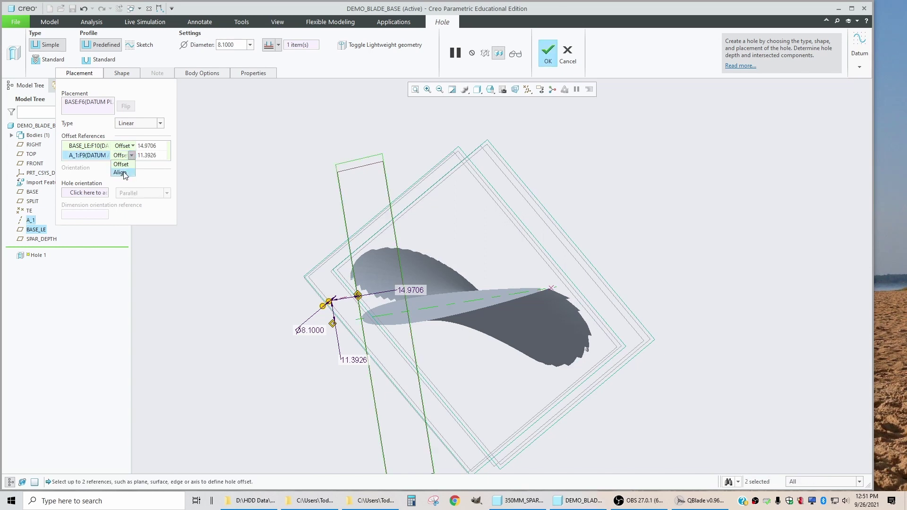
{"action": "left_click", "coordinate": [122, 172]}
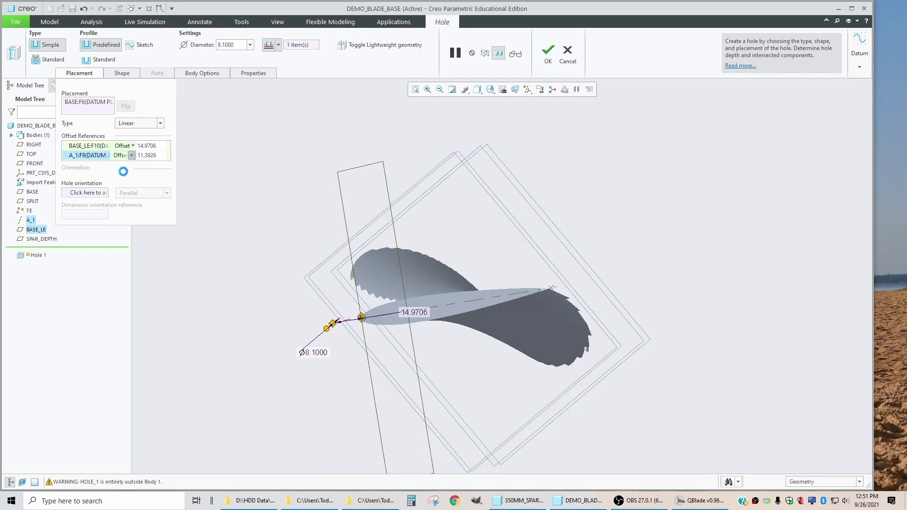
Step: Check the root chord in QBlade, return to Creo and set the hole's offset from BASE_LE to 97.084*.42
{"action": "left_click", "coordinate": [151, 147]}
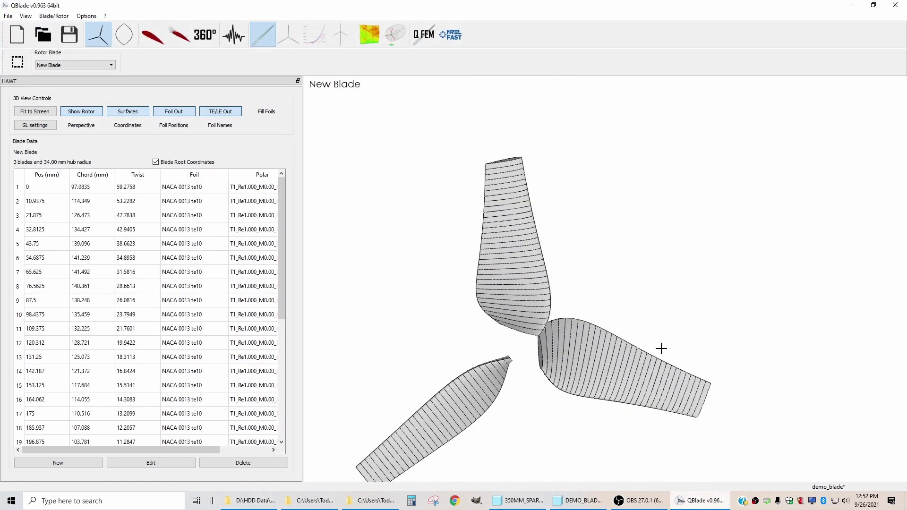
{"action": "left_click", "coordinate": [702, 501]}
{"action": "left_click", "coordinate": [853, 5]}
{"action": "left_click", "coordinate": [152, 148]}
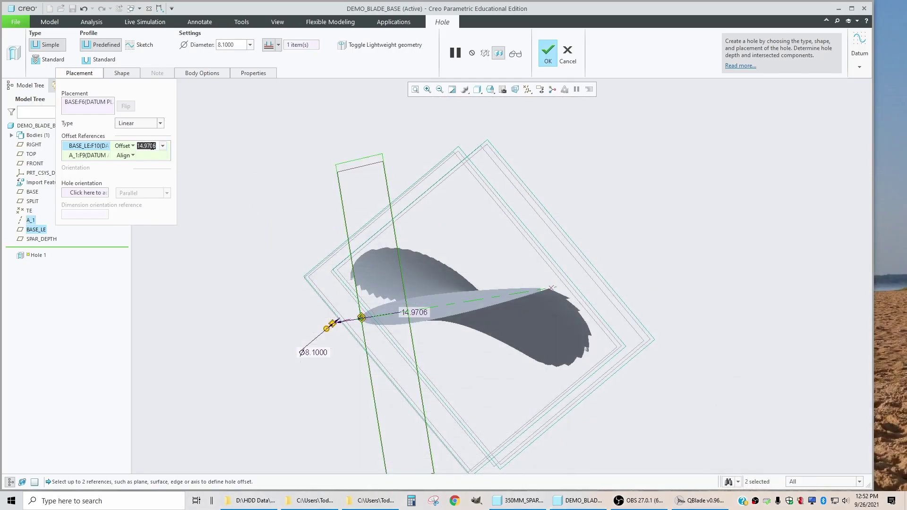
{"action": "type", "text": "97.084"}
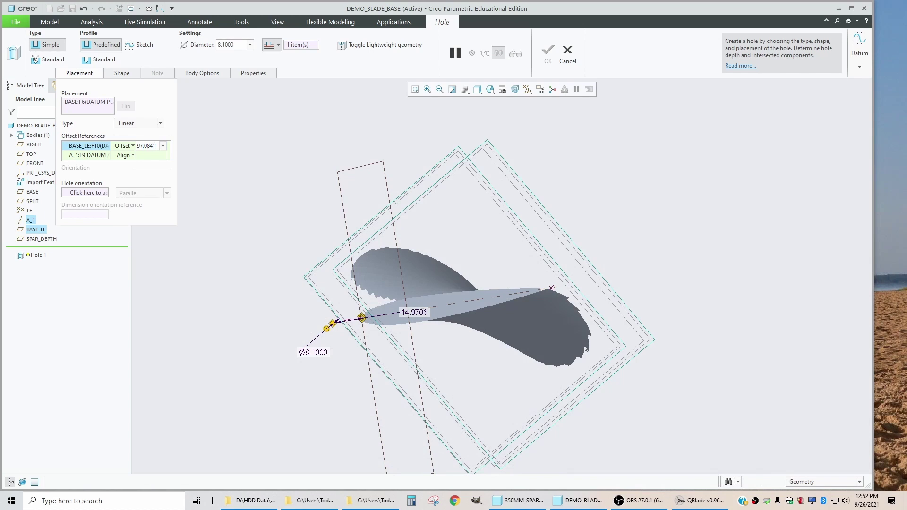
{"action": "type", "text": "*.42"}
{"action": "key", "text": "Return"}
Step: Negate the hole's BASE_LE offset to flip it onto the blade's root section, and complete the hole
{"action": "left_click", "coordinate": [138, 147]}
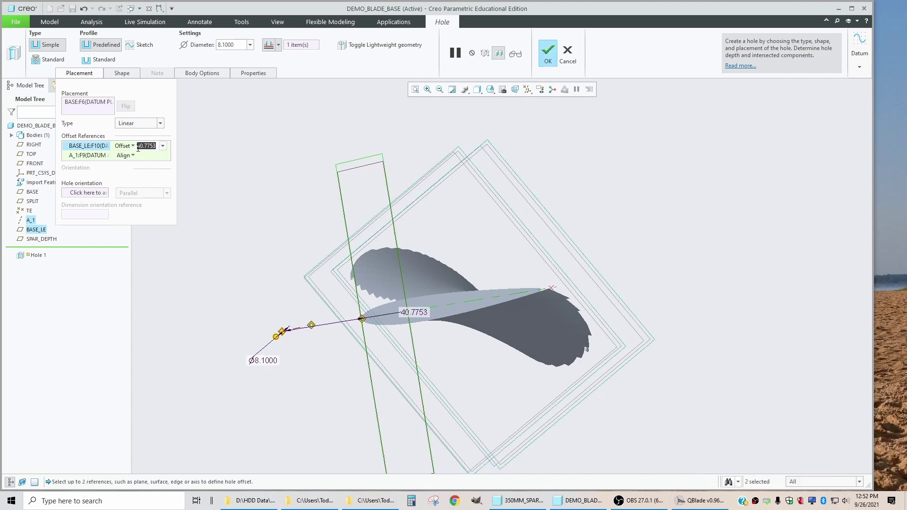
{"action": "left_click", "coordinate": [139, 147]}
{"action": "type", "text": "-"}
{"action": "key", "text": "Return"}
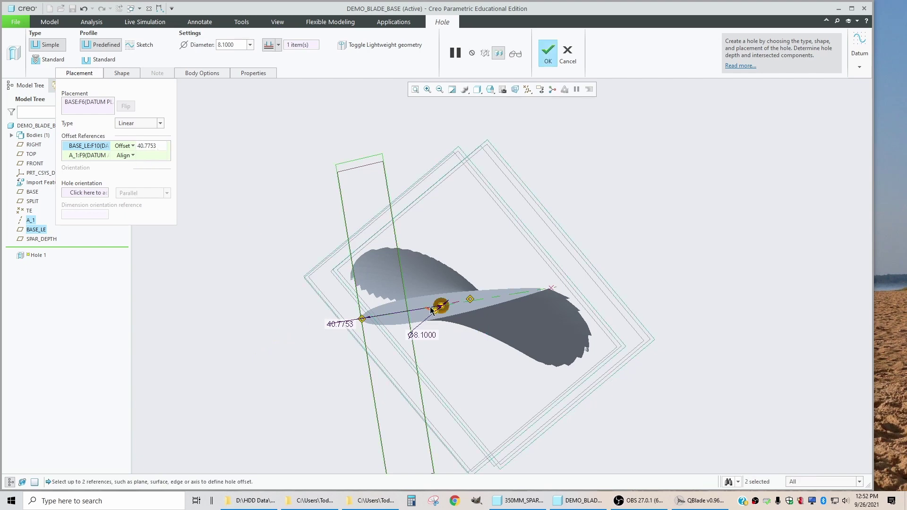
{"action": "scroll", "coordinate": [431, 311], "scroll_direction": "down", "scroll_amount": 6}
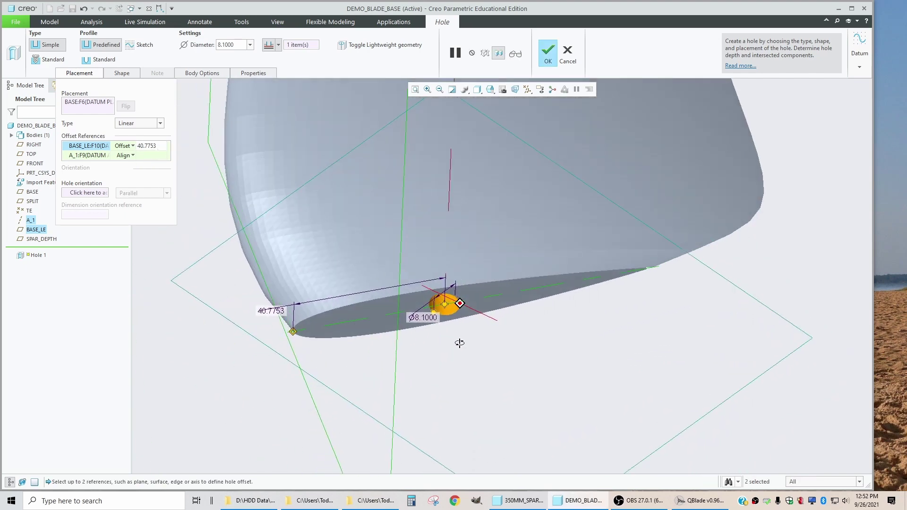
{"action": "middle_click_drag", "start_coordinate": [460, 343], "coordinate": [589, 130]}
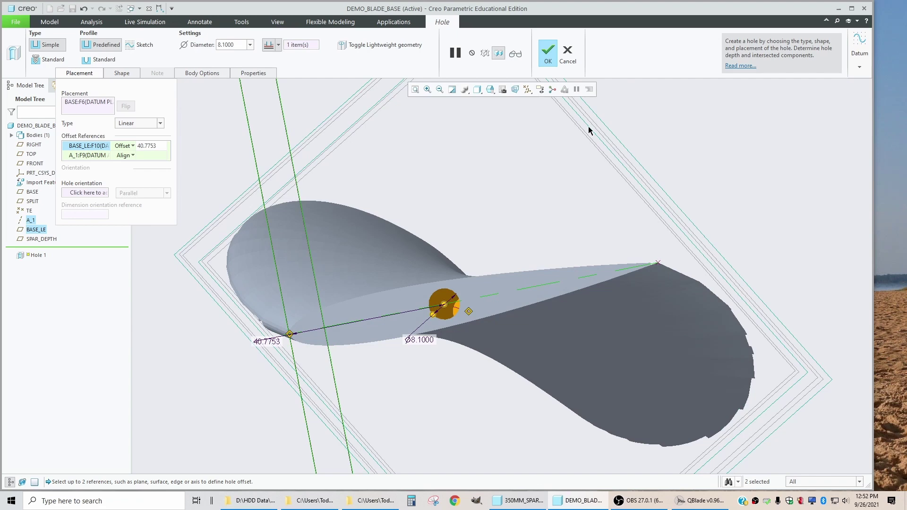
{"action": "left_click", "coordinate": [549, 56]}
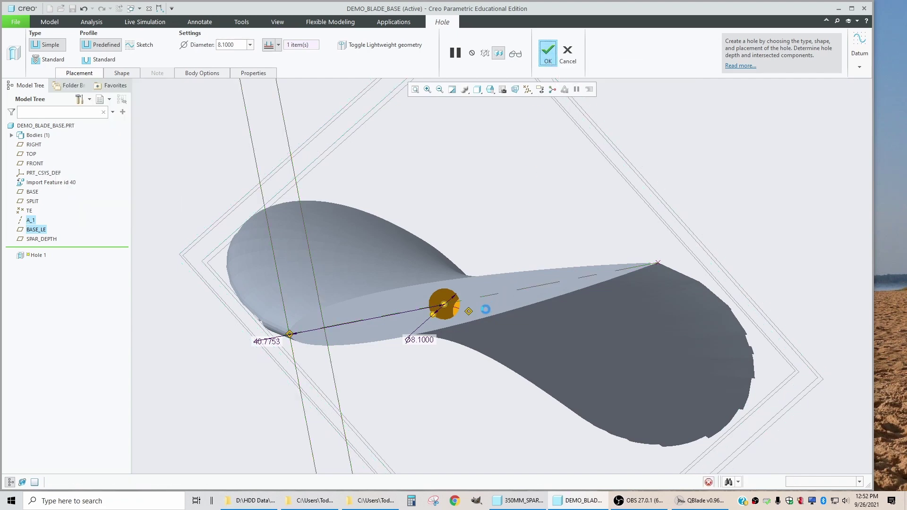
Step: Examine the finished spar hole's path from the root section up through the blade, and deselect it
{"action": "scroll", "coordinate": [474, 308], "scroll_direction": "up", "scroll_amount": 2}
{"action": "middle_click_drag", "start_coordinate": [474, 308], "coordinate": [448, 348]}
{"action": "scroll", "coordinate": [475, 320], "scroll_direction": "up", "scroll_amount": 2}
{"action": "scroll", "coordinate": [466, 366], "scroll_direction": "down", "scroll_amount": 3}
{"action": "scroll", "coordinate": [454, 373], "scroll_direction": "down", "scroll_amount": 3}
{"action": "scroll", "coordinate": [446, 360], "scroll_direction": "up", "scroll_amount": 3}
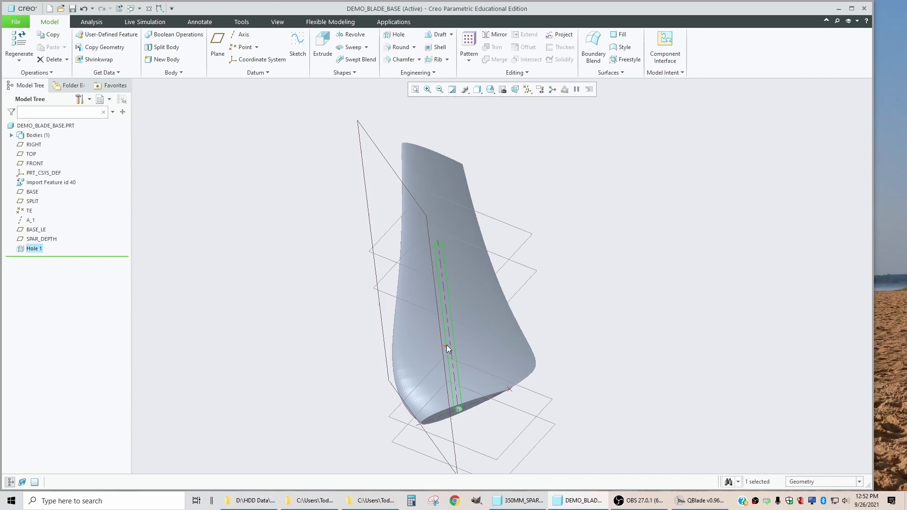
{"action": "left_click", "coordinate": [316, 272]}
{"action": "scroll", "coordinate": [456, 284], "scroll_direction": "up", "scroll_amount": 3}
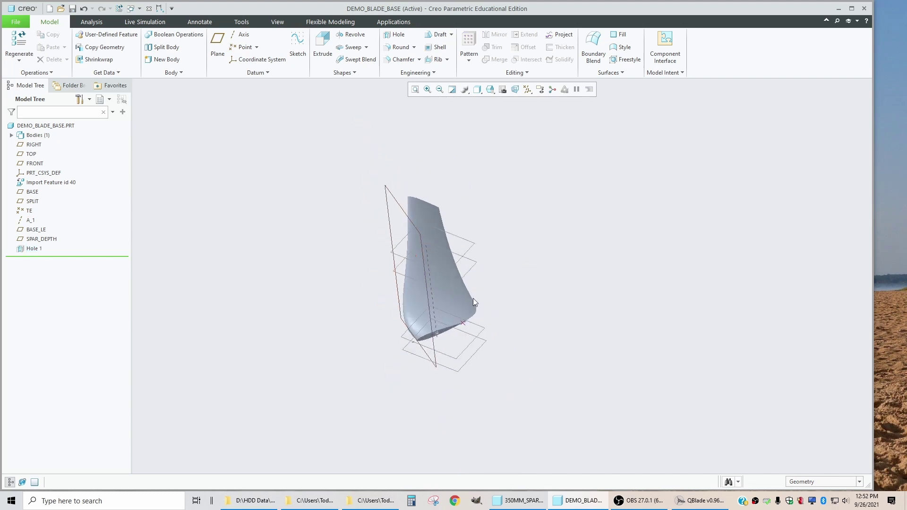
{"action": "scroll", "coordinate": [445, 271], "scroll_direction": "down", "scroll_amount": 3}
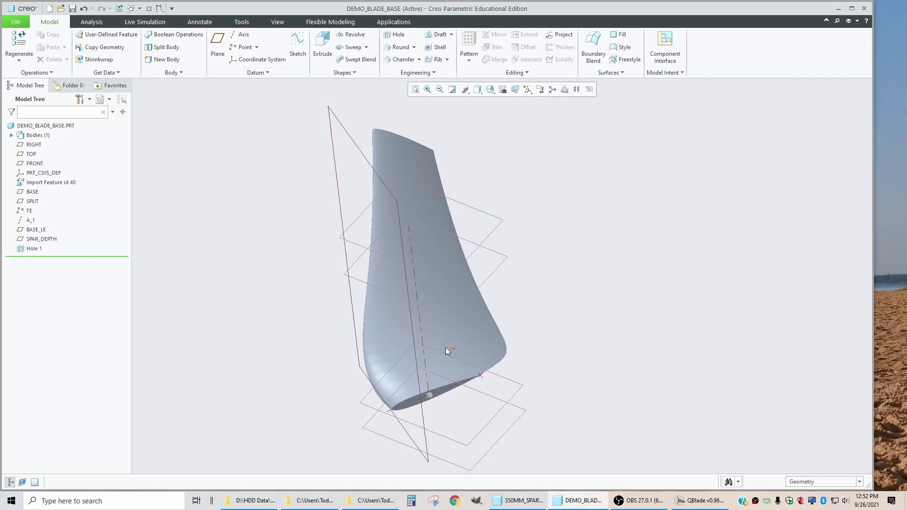
{"action": "scroll", "coordinate": [441, 389], "scroll_direction": "down", "scroll_amount": 2}
{"action": "scroll", "coordinate": [424, 390], "scroll_direction": "up", "scroll_amount": 1}
{"action": "scroll", "coordinate": [480, 313], "scroll_direction": "down", "scroll_amount": 1}
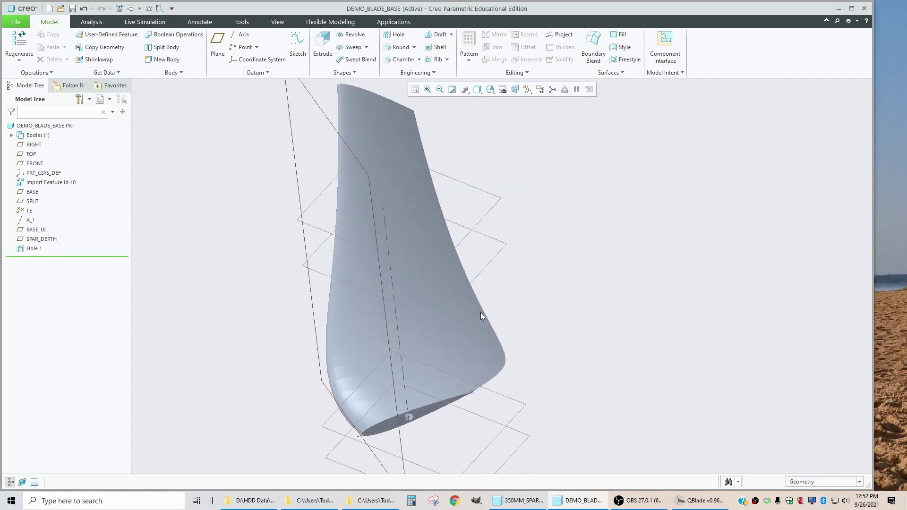
Step: Define the blade material's density as 1 kg/mm^3 and calculate the mass properties of the solid geometry
{"action": "left_click", "coordinate": [92, 24]}
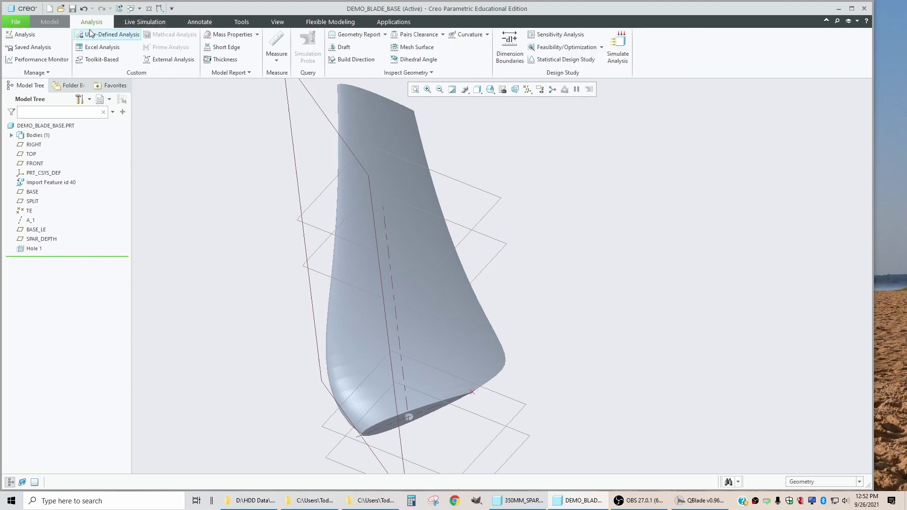
{"action": "left_click", "coordinate": [230, 34]}
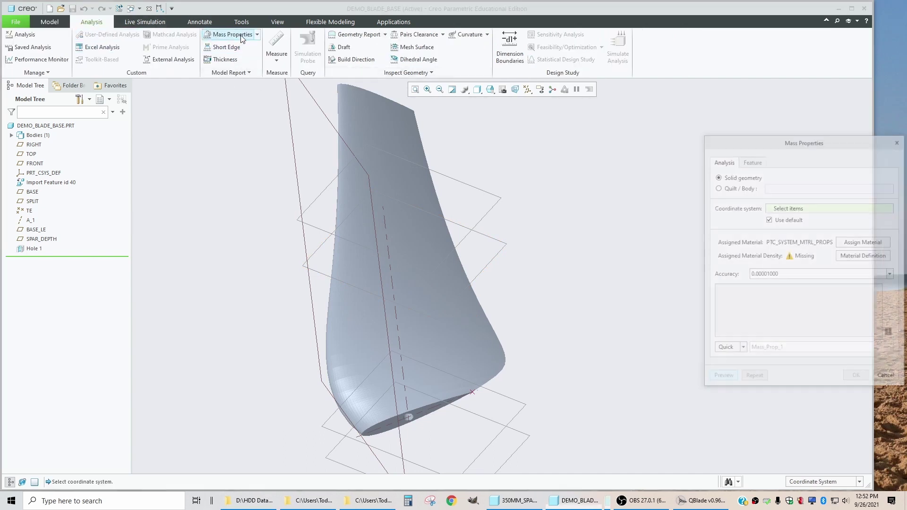
{"action": "left_click", "coordinate": [728, 352]}
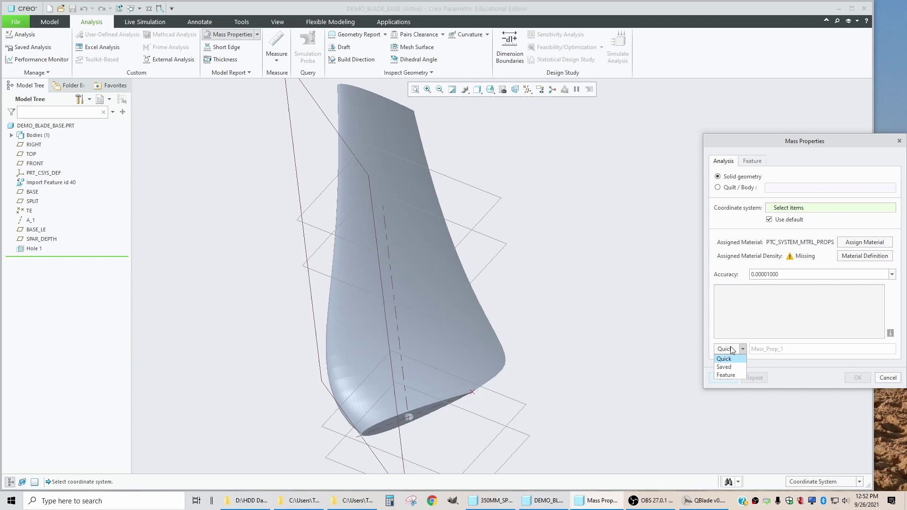
{"action": "left_click", "coordinate": [819, 356]}
{"action": "left_click", "coordinate": [852, 257]}
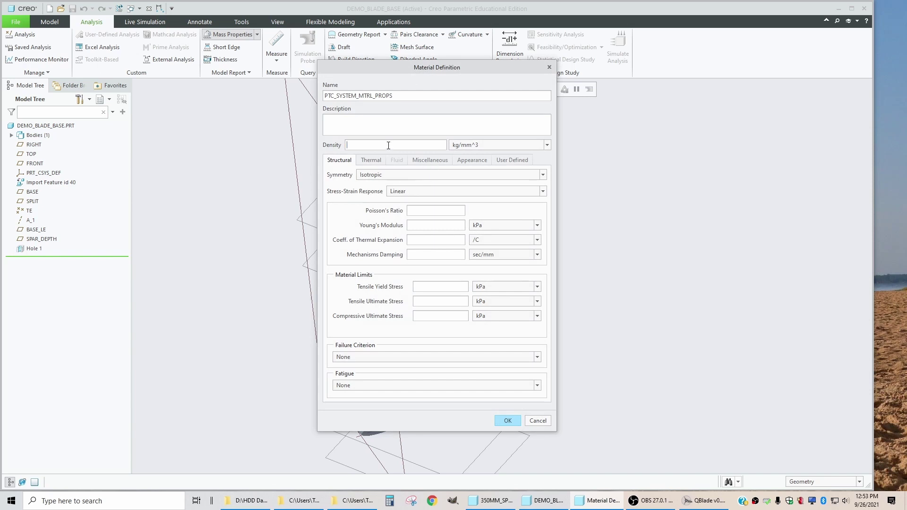
{"action": "left_click", "coordinate": [498, 421]}
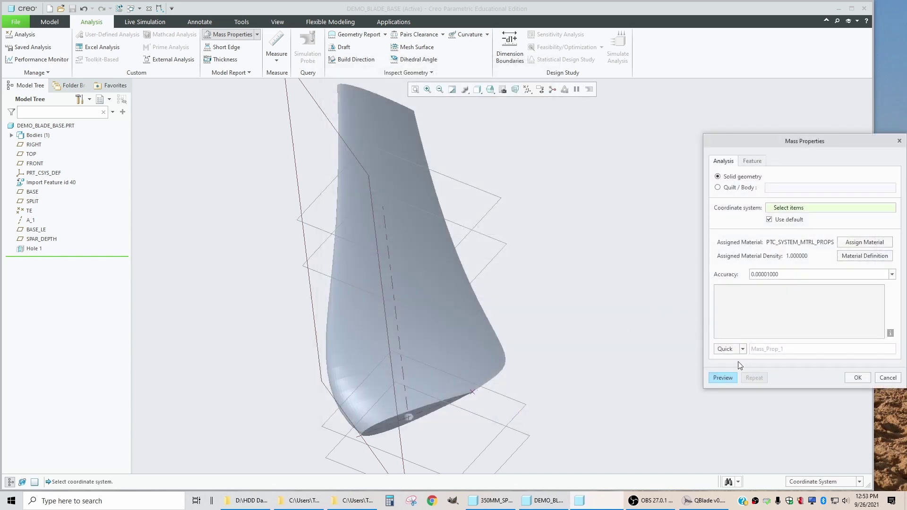
{"action": "left_click", "coordinate": [722, 376]}
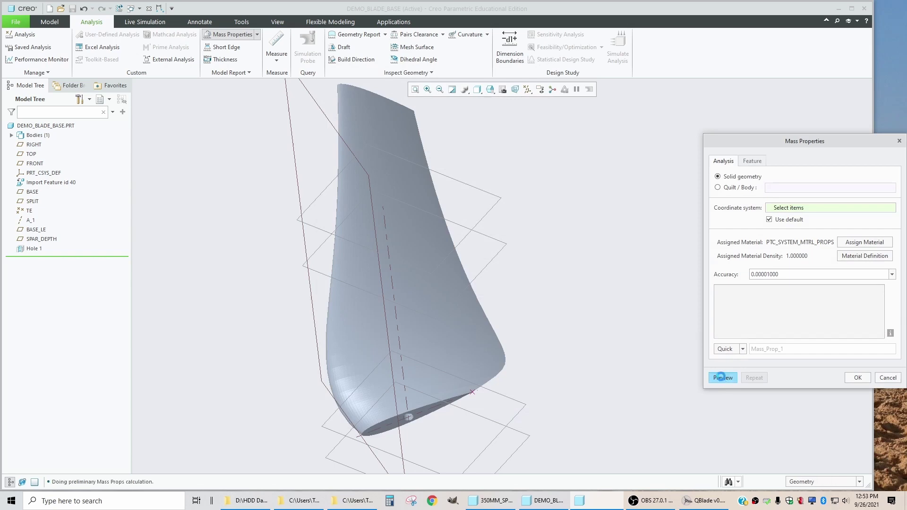
Step: Examine where the centre of gravity lies relative to the spar hole's axis, and close the mass properties analysis
{"action": "scroll", "coordinate": [393, 287], "scroll_direction": "down", "scroll_amount": 7}
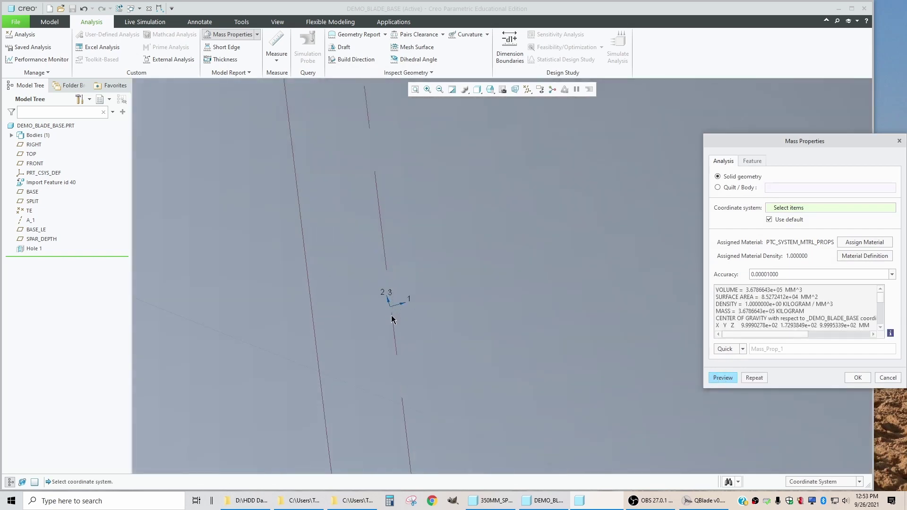
{"action": "mouse_move", "coordinate": [391, 314]}
{"action": "middle_mouse_down"}
{"action": "mouse_move", "coordinate": [397, 292]}
{"action": "mouse_move", "coordinate": [407, 307]}
{"action": "middle_mouse_up"}
{"action": "scroll", "coordinate": [406, 287], "scroll_direction": "up", "scroll_amount": 8}
{"action": "scroll", "coordinate": [407, 308], "scroll_direction": "up", "scroll_amount": 10}
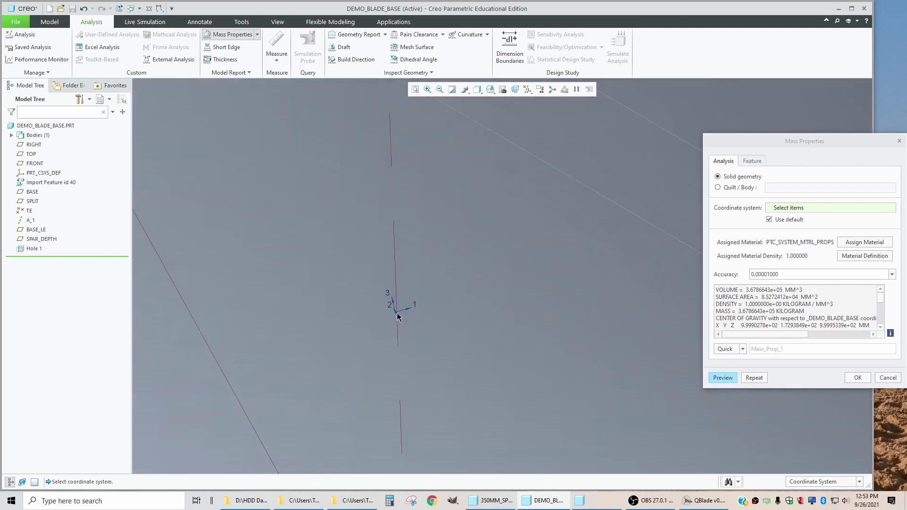
{"action": "scroll", "coordinate": [402, 311], "scroll_direction": "up", "scroll_amount": 10}
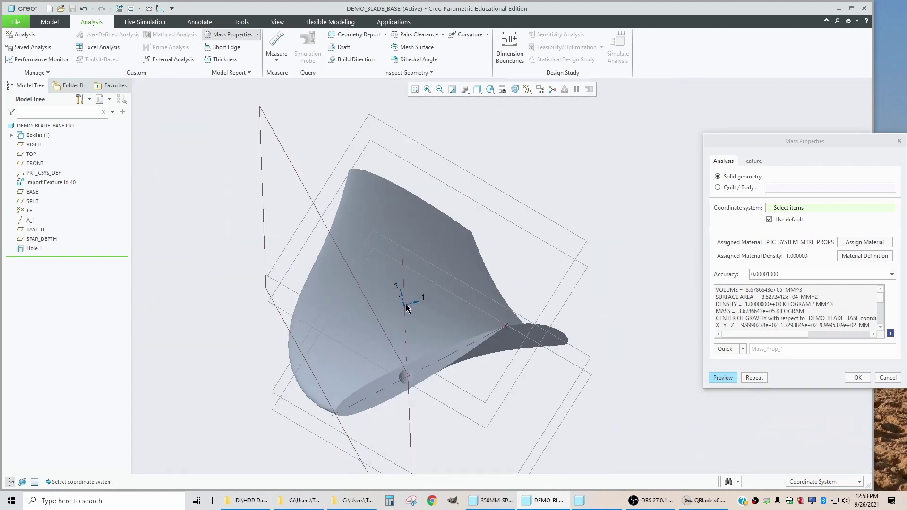
{"action": "mouse_move", "coordinate": [405, 307]}
{"action": "middle_mouse_down"}
{"action": "mouse_move", "coordinate": [405, 374]}
{"action": "mouse_move", "coordinate": [408, 163]}
{"action": "middle_mouse_up"}
{"action": "scroll", "coordinate": [407, 290], "scroll_direction": "down", "scroll_amount": 3}
{"action": "scroll", "coordinate": [407, 301], "scroll_direction": "down", "scroll_amount": 3}
{"action": "middle_click_drag", "start_coordinate": [438, 321], "coordinate": [427, 328]}
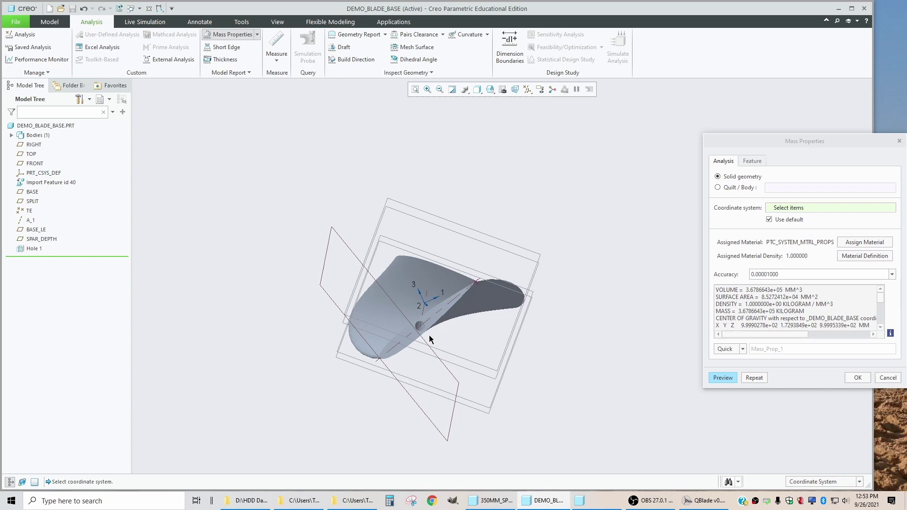
{"action": "middle_click_drag", "start_coordinate": [429, 335], "coordinate": [503, 369]}
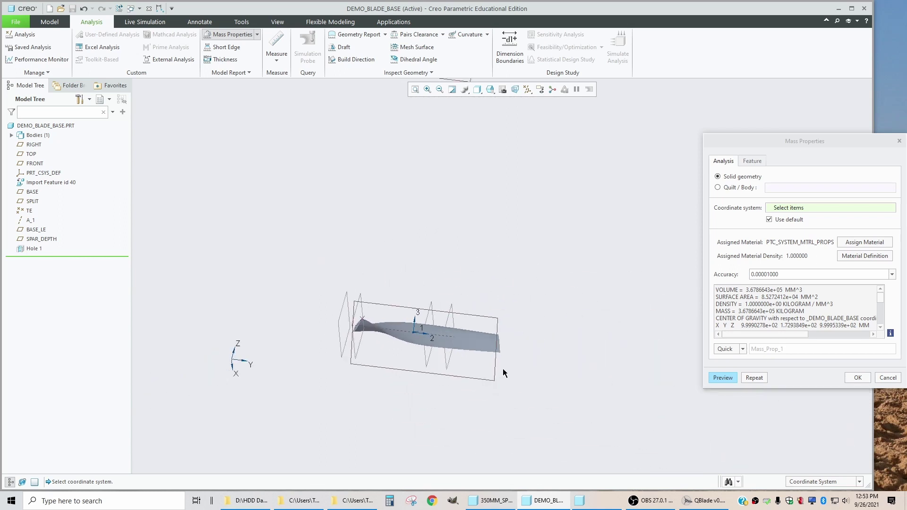
{"action": "mouse_move", "coordinate": [445, 341]}
{"action": "middle_mouse_down"}
{"action": "mouse_move", "coordinate": [407, 331]}
{"action": "mouse_move", "coordinate": [491, 348]}
{"action": "mouse_move", "coordinate": [481, 350]}
{"action": "middle_mouse_up"}
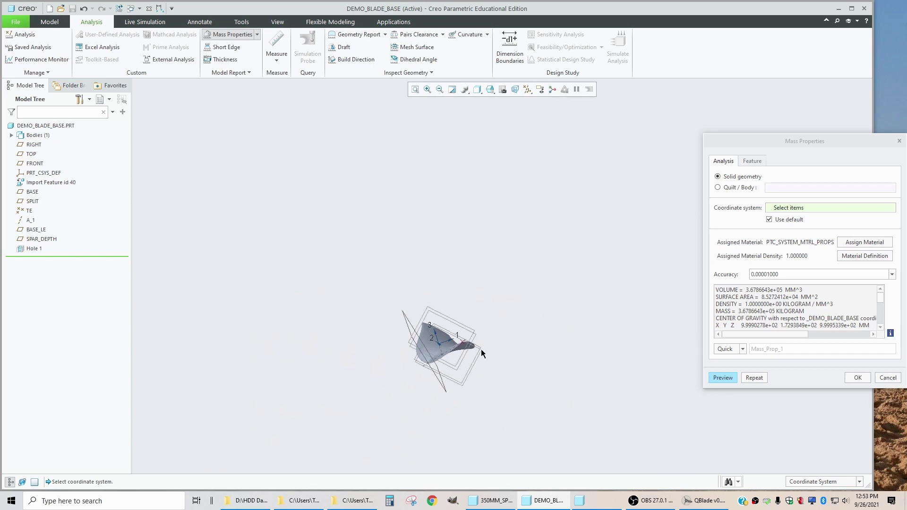
{"action": "scroll", "coordinate": [443, 353], "scroll_direction": "down", "scroll_amount": 5}
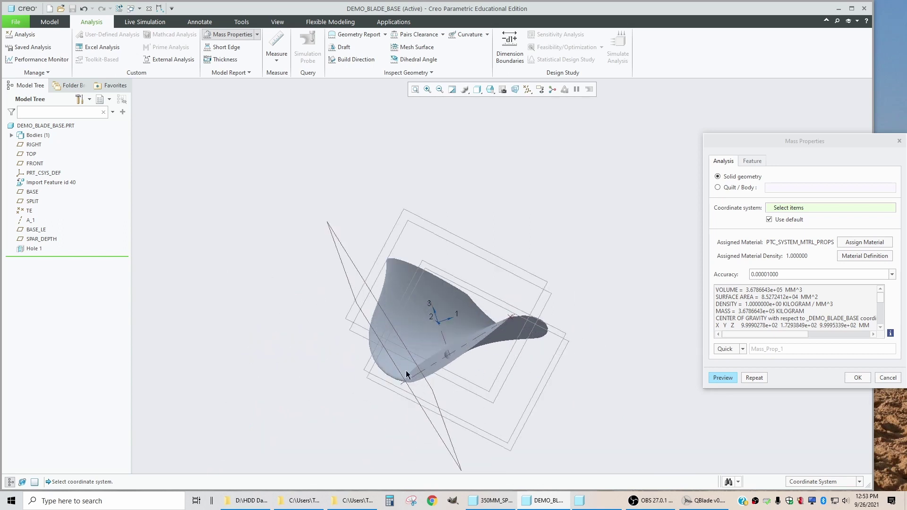
{"action": "scroll", "coordinate": [423, 366], "scroll_direction": "up", "scroll_amount": 4}
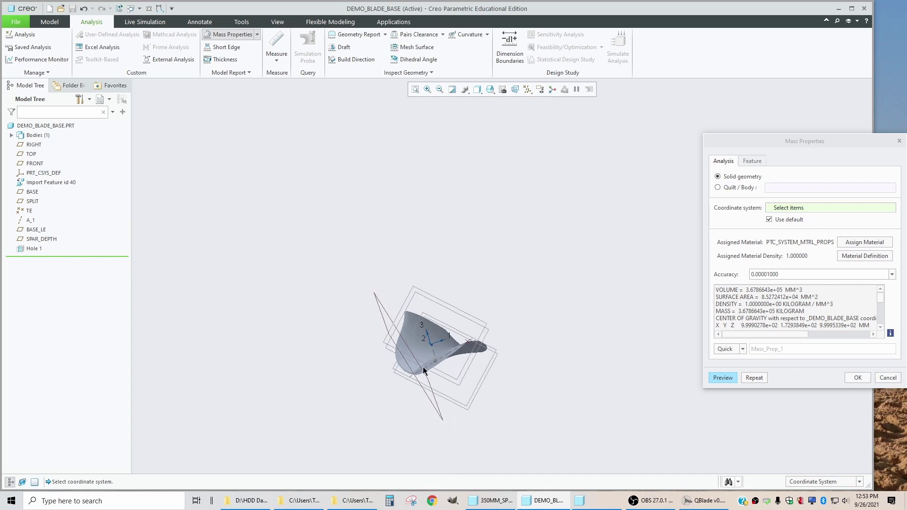
{"action": "scroll", "coordinate": [429, 360], "scroll_direction": "down", "scroll_amount": 4}
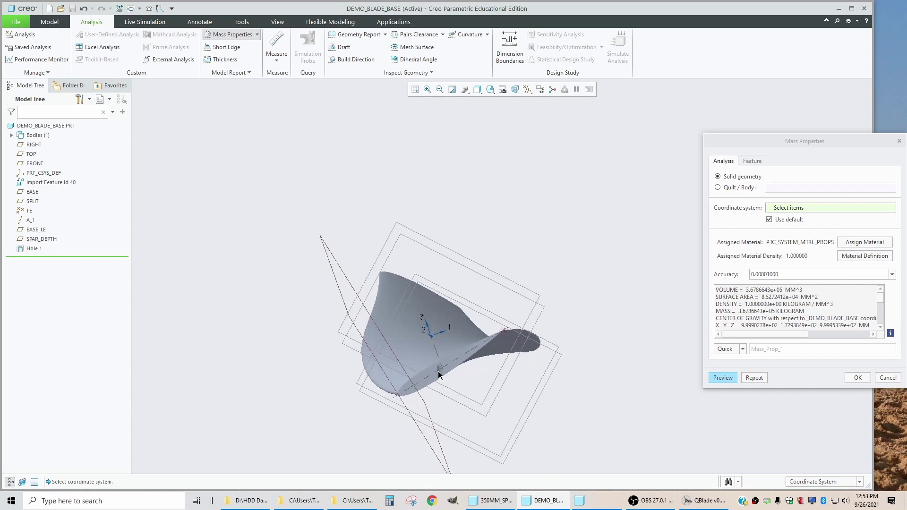
{"action": "middle_click_drag", "start_coordinate": [447, 361], "coordinate": [422, 385]}
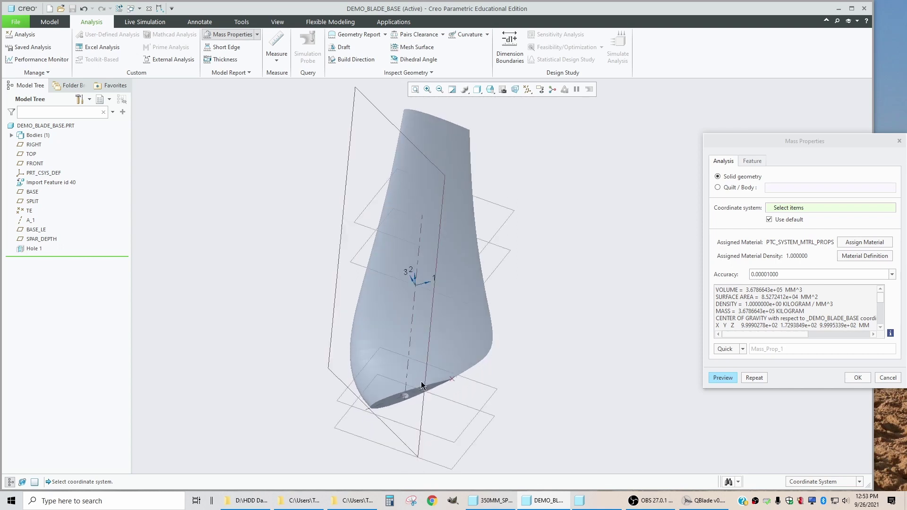
{"action": "left_click", "coordinate": [852, 380]}
{"action": "scroll", "coordinate": [497, 312], "scroll_direction": "up", "scroll_amount": 2}
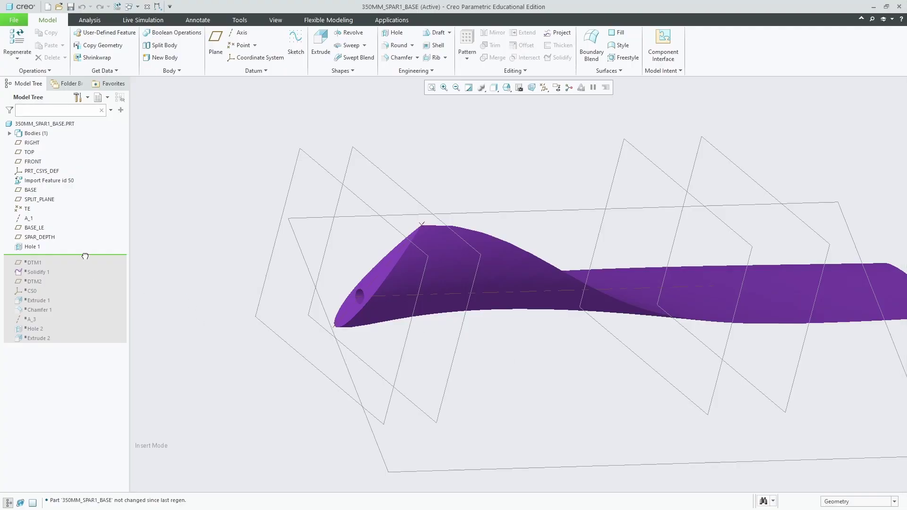
Step: Switch to the 350MM_SPAR1_BASE reference part, roll its feature history forward past DTM1 and Solidify 1, and examine the root
{"action": "left_click_drag", "start_coordinate": [85, 256], "coordinate": [86, 268]}
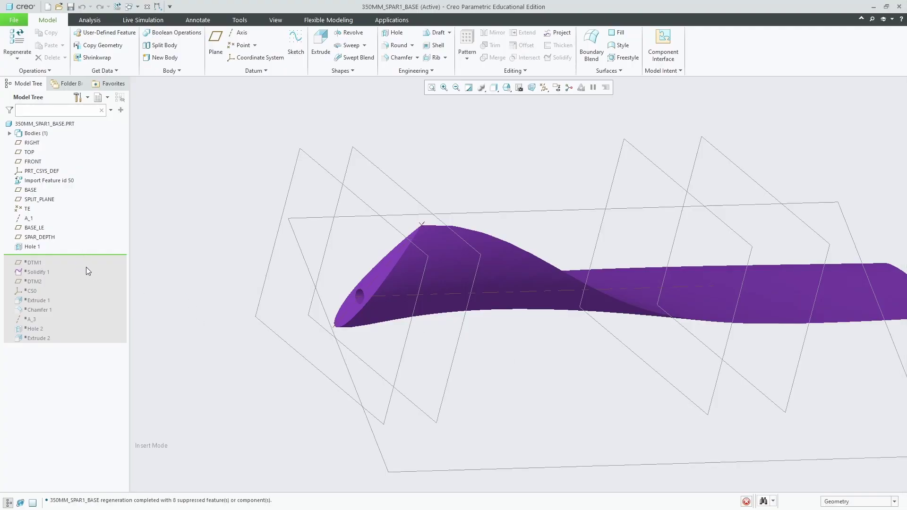
{"action": "middle_click_drag", "start_coordinate": [225, 281], "coordinate": [294, 324]}
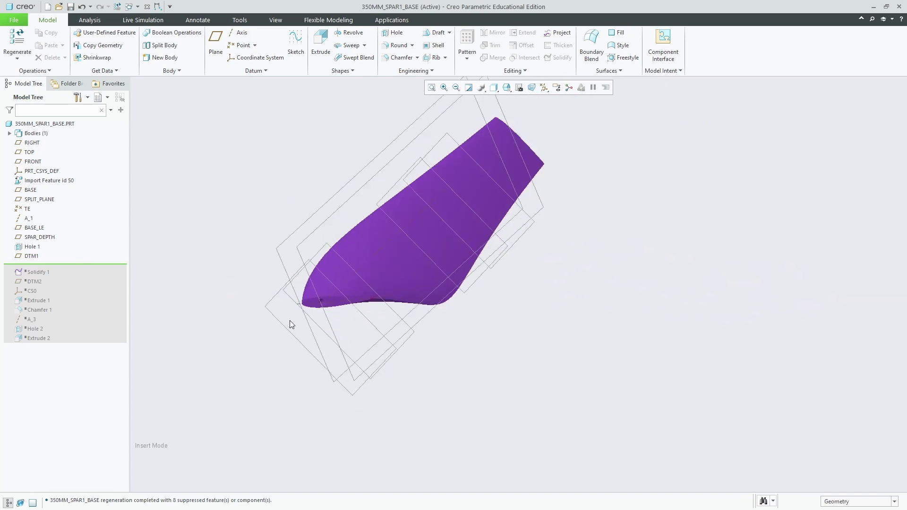
{"action": "left_click", "coordinate": [35, 256]}
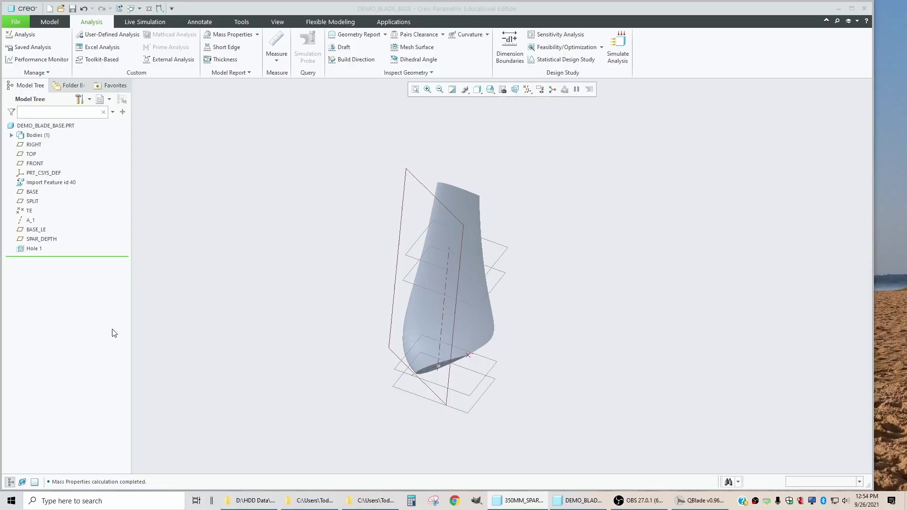
{"action": "scroll", "coordinate": [441, 383], "scroll_direction": "down", "scroll_amount": 2}
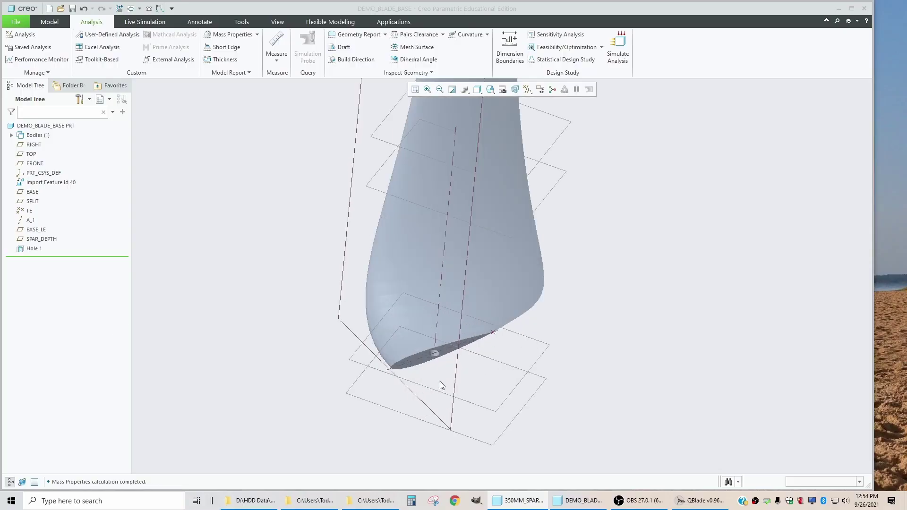
Step: Switch to the DEMO_BLADE_BASE part and create a datum plane through the spar hole's axis, parallel to the BASE_LE plane
{"action": "left_click", "coordinate": [614, 350]}
{"action": "scroll", "coordinate": [414, 333], "scroll_direction": "down", "scroll_amount": 2}
{"action": "middle_click_drag", "start_coordinate": [445, 347], "coordinate": [448, 338]}
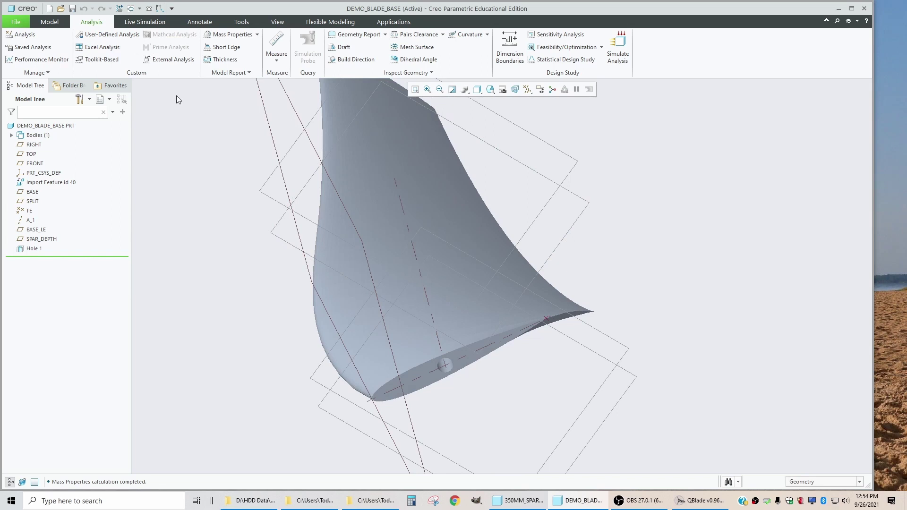
{"action": "left_click", "coordinate": [49, 22]}
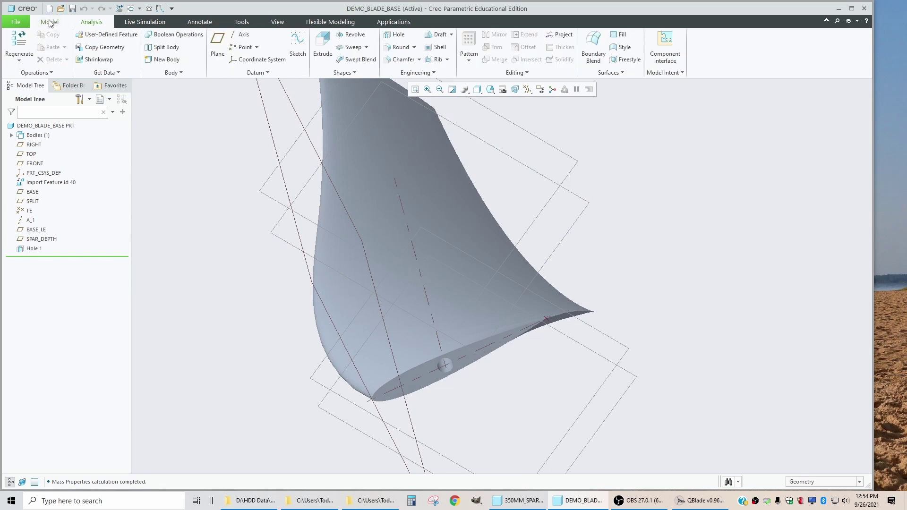
{"action": "left_click", "coordinate": [217, 43]}
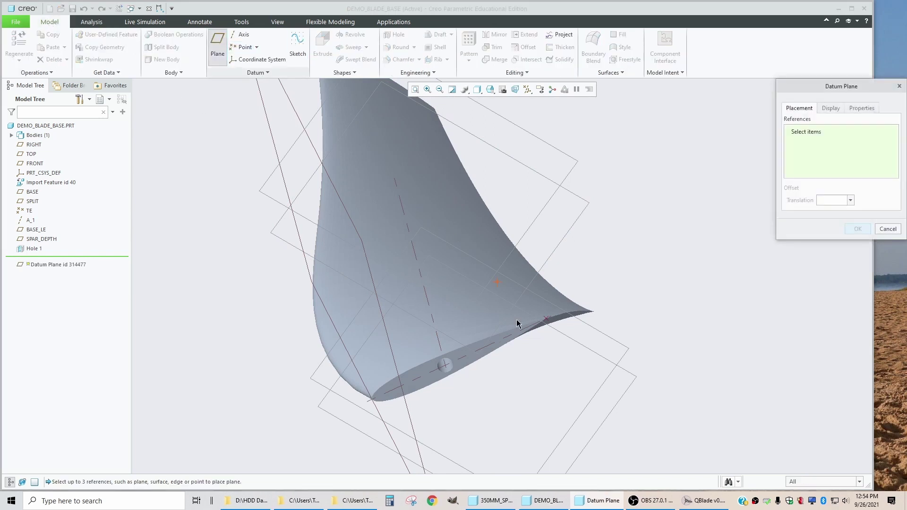
{"action": "left_click", "coordinate": [431, 317]}
{"action": "middle_click_drag", "start_coordinate": [432, 318], "coordinate": [440, 413]}
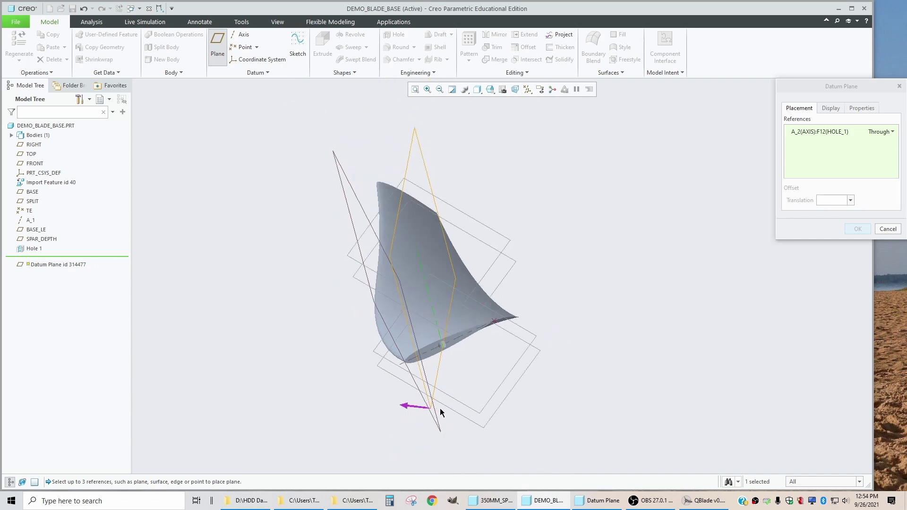
{"action": "left_click", "coordinate": [355, 192], "text": "ctrl"}
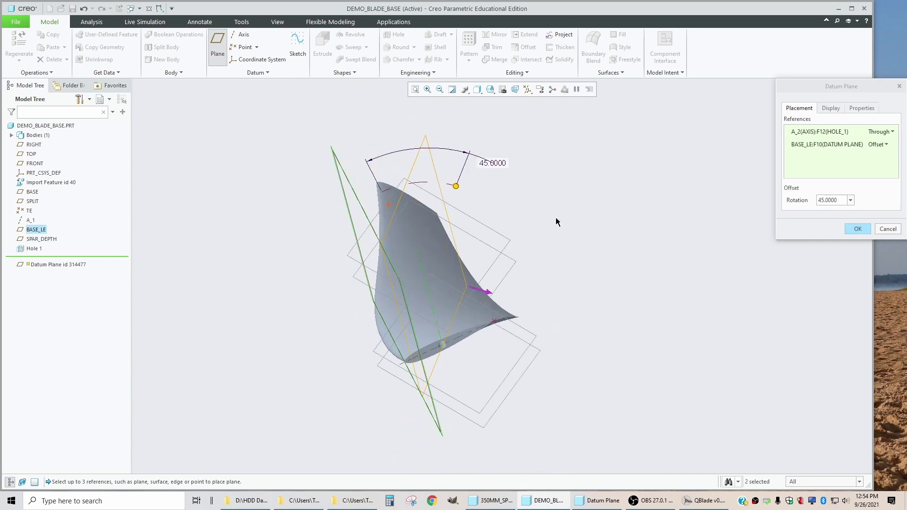
{"action": "double_click", "coordinate": [835, 200]}
{"action": "left_click", "coordinate": [851, 202]}
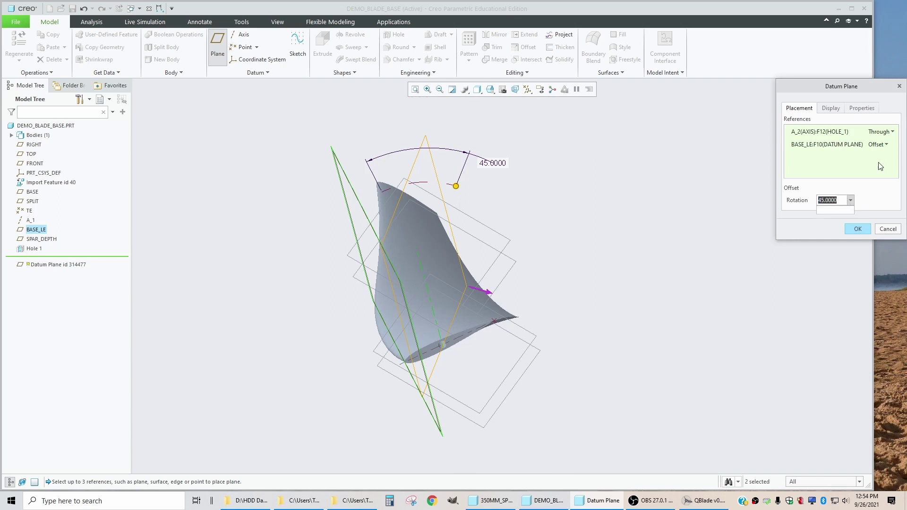
{"action": "left_click", "coordinate": [888, 145]}
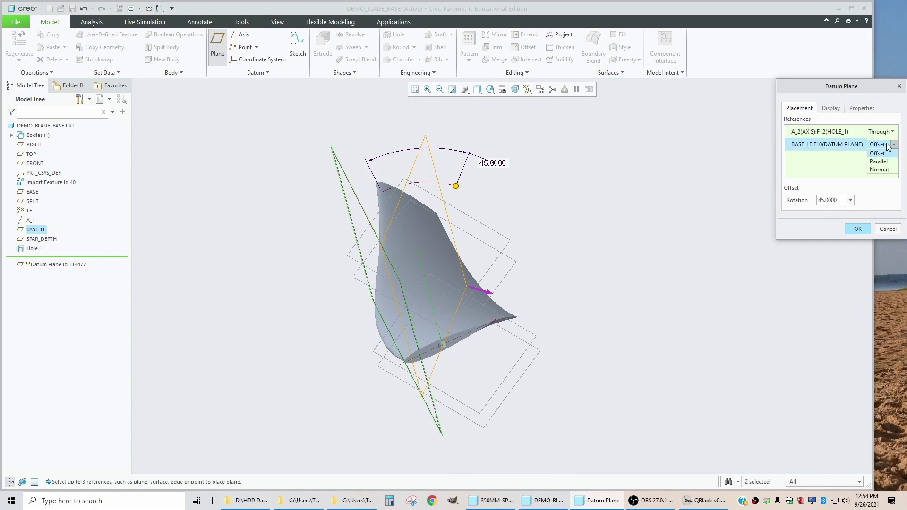
{"action": "left_click", "coordinate": [879, 162]}
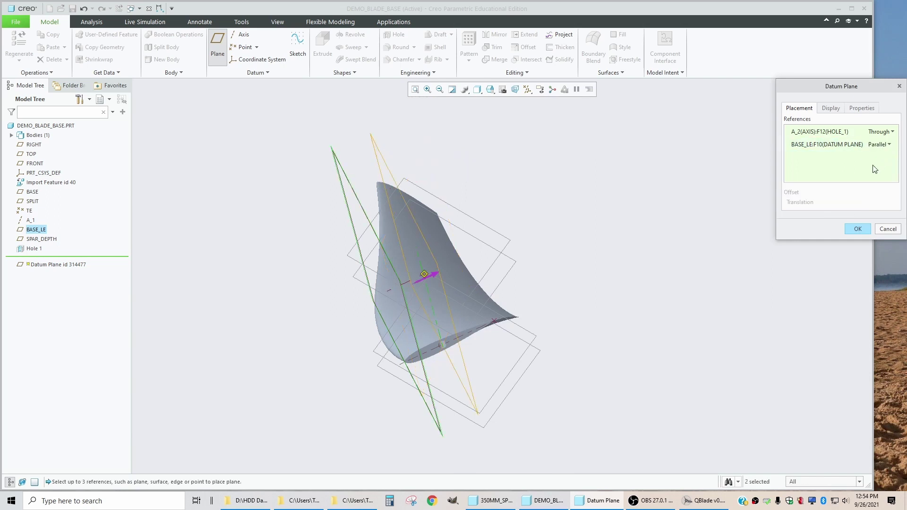
{"action": "left_click", "coordinate": [858, 228]}
Step: Check the new datum plane's position at the root and along the blade, and save the part
{"action": "scroll", "coordinate": [424, 359], "scroll_direction": "down", "scroll_amount": 4}
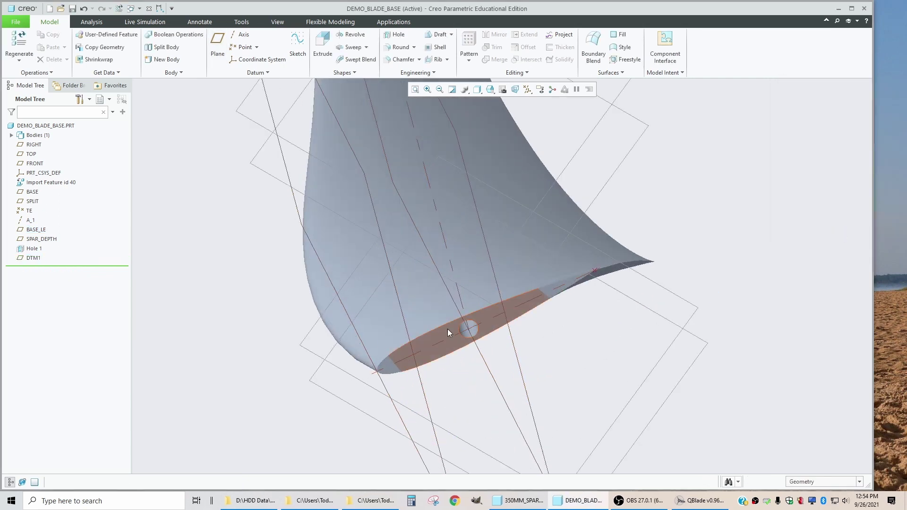
{"action": "mouse_move", "coordinate": [449, 330]}
{"action": "middle_mouse_down"}
{"action": "mouse_move", "coordinate": [446, 301]}
{"action": "mouse_move", "coordinate": [433, 309]}
{"action": "mouse_move", "coordinate": [456, 329]}
{"action": "middle_mouse_up"}
{"action": "scroll", "coordinate": [467, 338], "scroll_direction": "up", "scroll_amount": 4}
{"action": "middle_click_drag", "start_coordinate": [471, 340], "coordinate": [398, 404]}
{"action": "scroll", "coordinate": [426, 289], "scroll_direction": "up", "scroll_amount": 3}
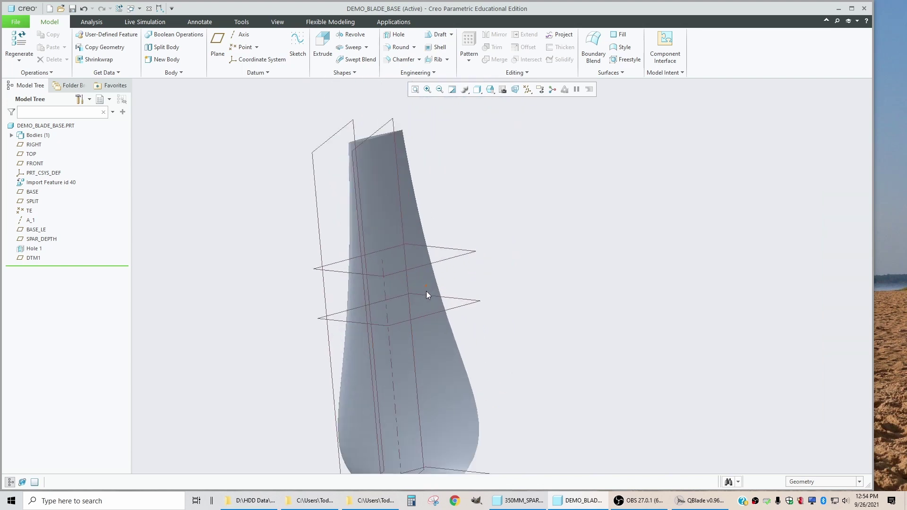
{"action": "left_click", "coordinate": [72, 8]}
Step: Remove the blade material above the SPLIT plane with Solidify
{"action": "scroll", "coordinate": [292, 177], "scroll_direction": "down", "scroll_amount": 2}
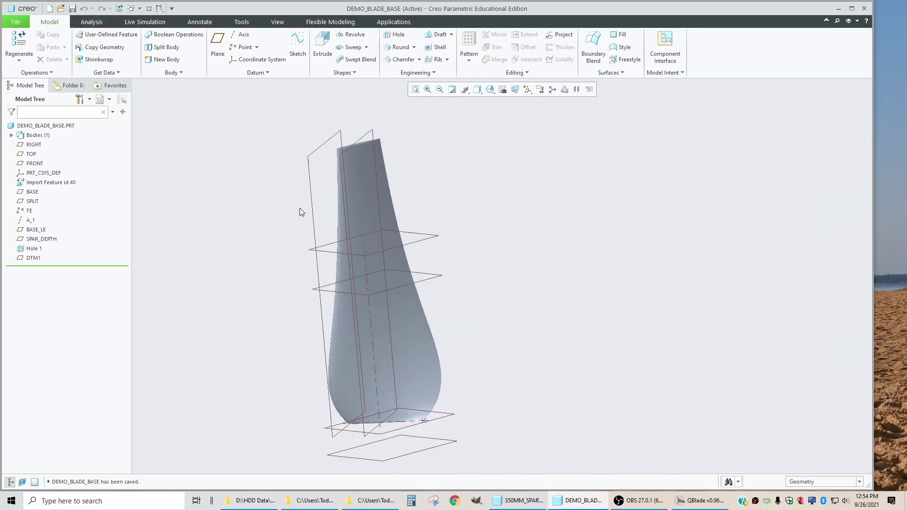
{"action": "scroll", "coordinate": [301, 210], "scroll_direction": "up", "scroll_amount": 1}
{"action": "left_click", "coordinate": [467, 299]}
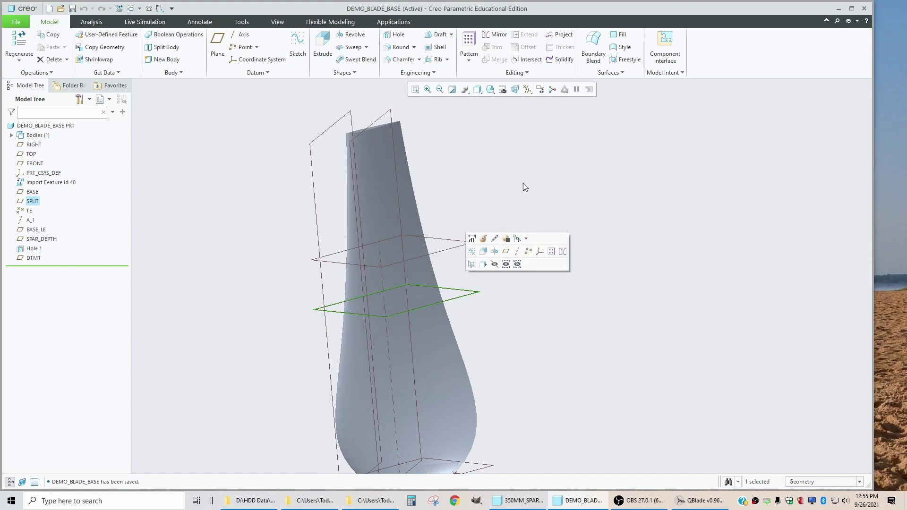
{"action": "left_click", "coordinate": [562, 60]}
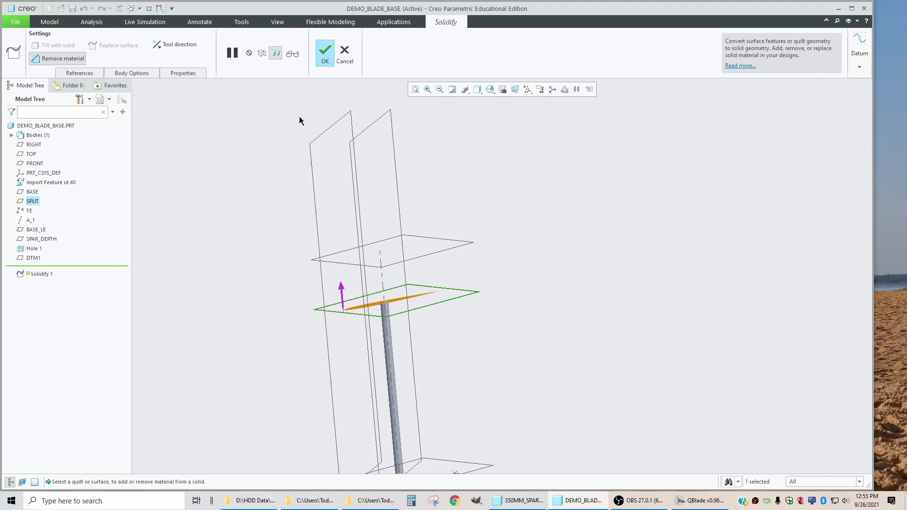
{"action": "left_click", "coordinate": [324, 52]}
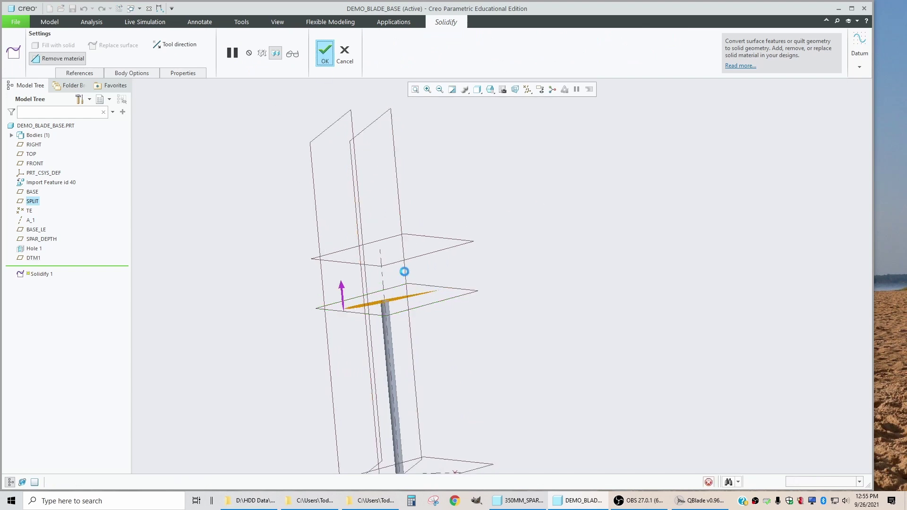
Step: Inspect the cut end of the trimmed blade and save the part
{"action": "scroll", "coordinate": [367, 321], "scroll_direction": "up", "scroll_amount": 5}
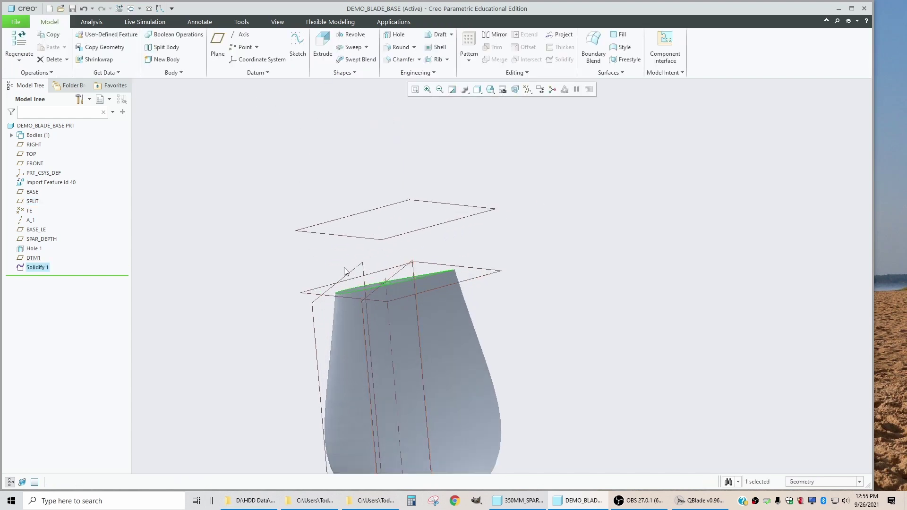
{"action": "scroll", "coordinate": [371, 243], "scroll_direction": "down", "scroll_amount": 5}
{"action": "scroll", "coordinate": [373, 255], "scroll_direction": "up", "scroll_amount": 2}
{"action": "middle_click_drag", "start_coordinate": [383, 286], "coordinate": [401, 291]}
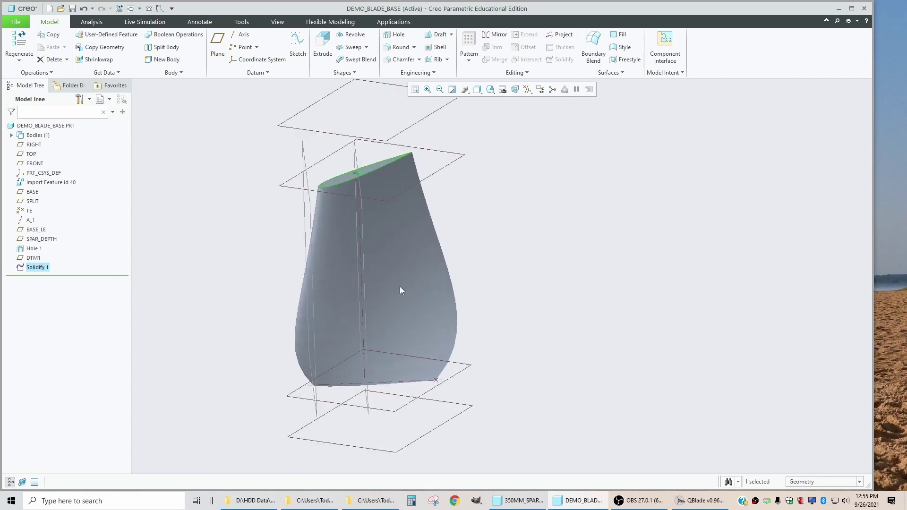
{"action": "left_click", "coordinate": [72, 8]}
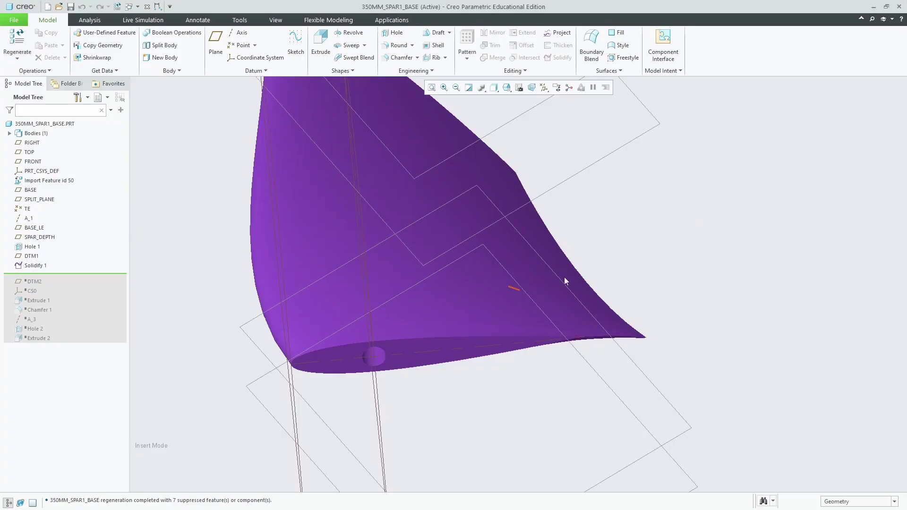
Step: Switch to the 350MM_SPAR1_BASE reference part, roll its feature history forward past Extrude 1, and examine the block at the root
{"action": "scroll", "coordinate": [510, 318], "scroll_direction": "up", "scroll_amount": 2}
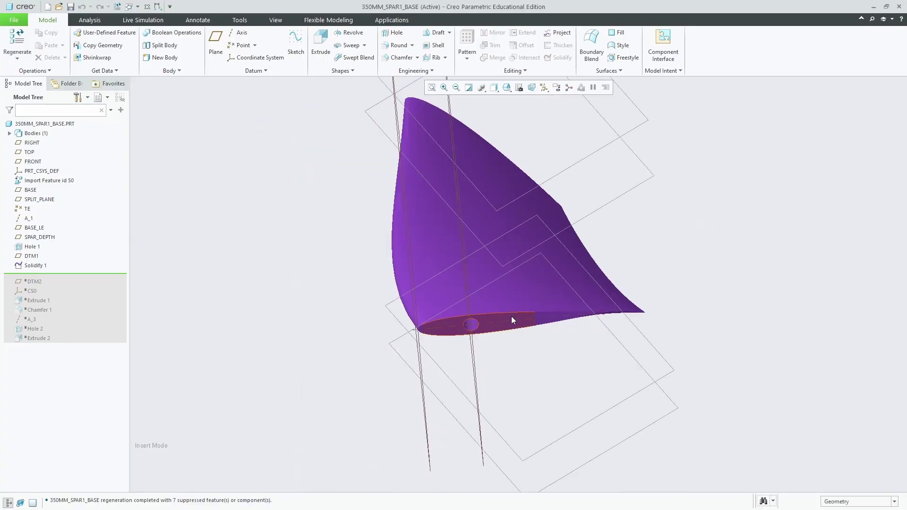
{"action": "scroll", "coordinate": [391, 327], "scroll_direction": "down", "scroll_amount": 2}
{"action": "left_click_drag", "start_coordinate": [65, 274], "coordinate": [66, 302]}
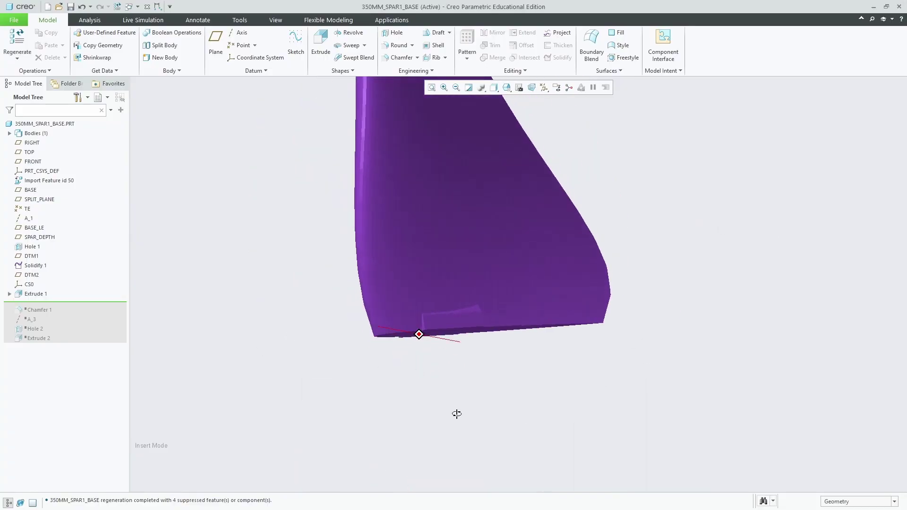
{"action": "middle_click_drag", "start_coordinate": [456, 413], "coordinate": [460, 407]}
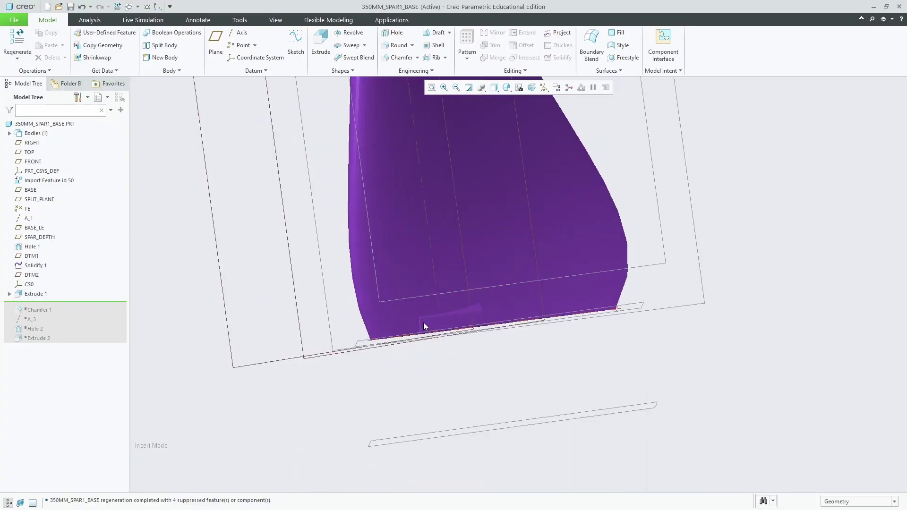
{"action": "scroll", "coordinate": [423, 322], "scroll_direction": "down", "scroll_amount": 4}
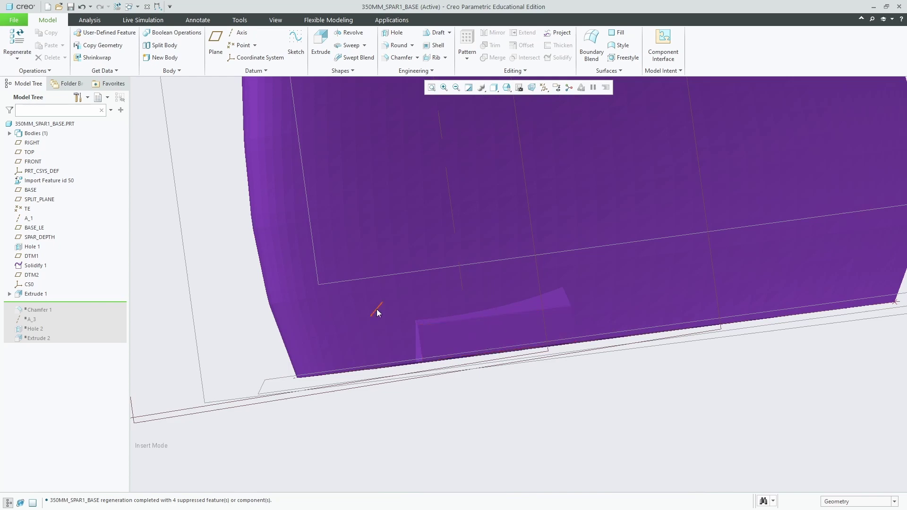
{"action": "middle_click_drag", "start_coordinate": [493, 355], "coordinate": [475, 320]}
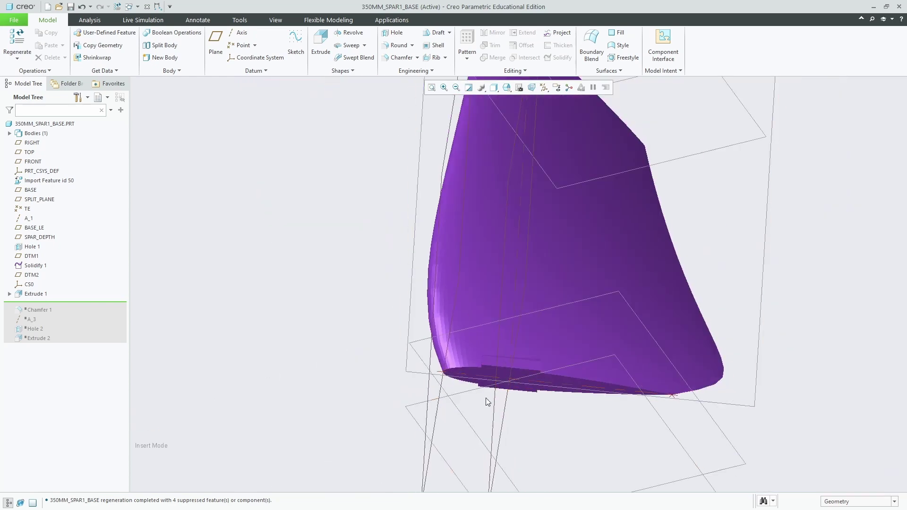
{"action": "scroll", "coordinate": [534, 376], "scroll_direction": "down", "scroll_amount": 2}
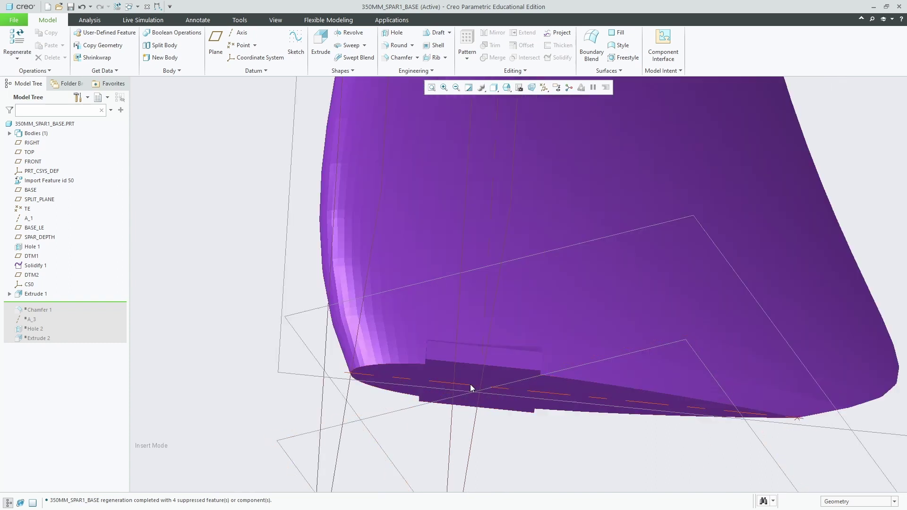
Step: Display the dimensions of the reference part's Extrude 1 and examine its width across the root section
{"action": "left_click", "coordinate": [9, 294]}
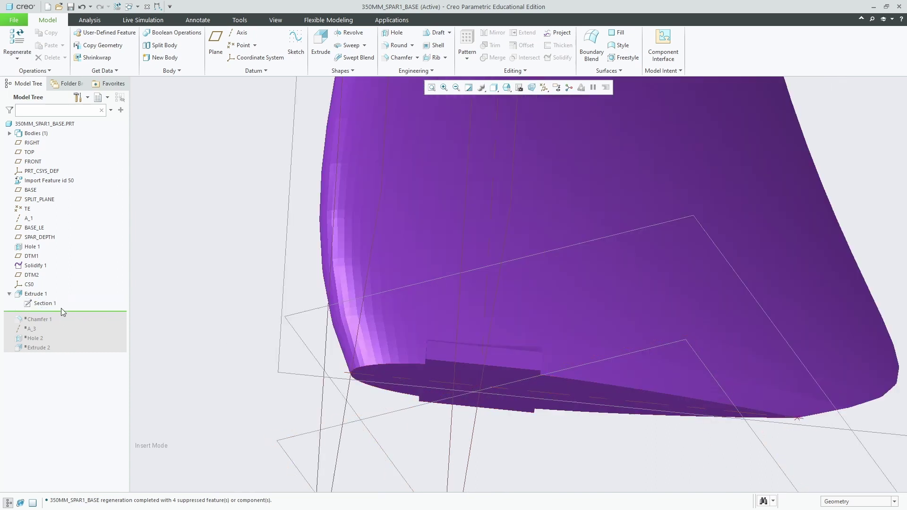
{"action": "left_click", "coordinate": [41, 295]}
{"action": "left_click", "coordinate": [47, 251]}
{"action": "scroll", "coordinate": [479, 376], "scroll_direction": "down", "scroll_amount": 2}
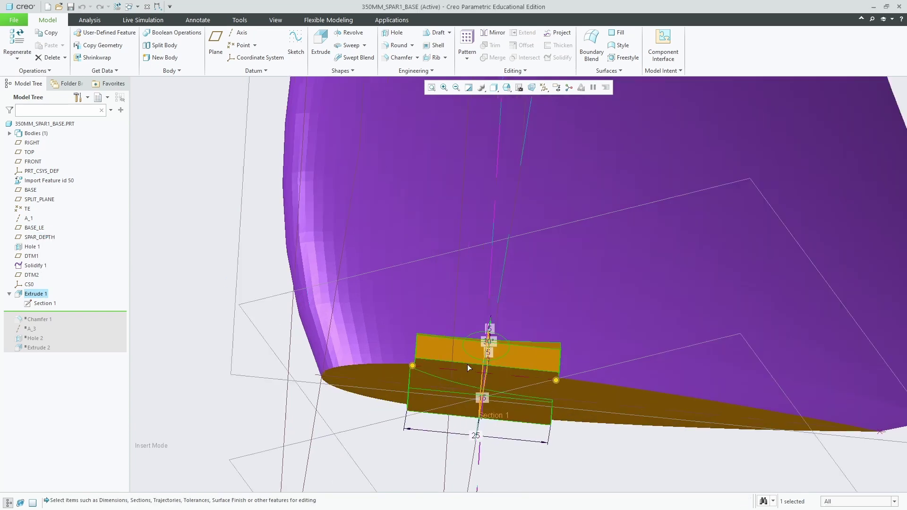
{"action": "middle_click_drag", "start_coordinate": [479, 376], "coordinate": [505, 377]}
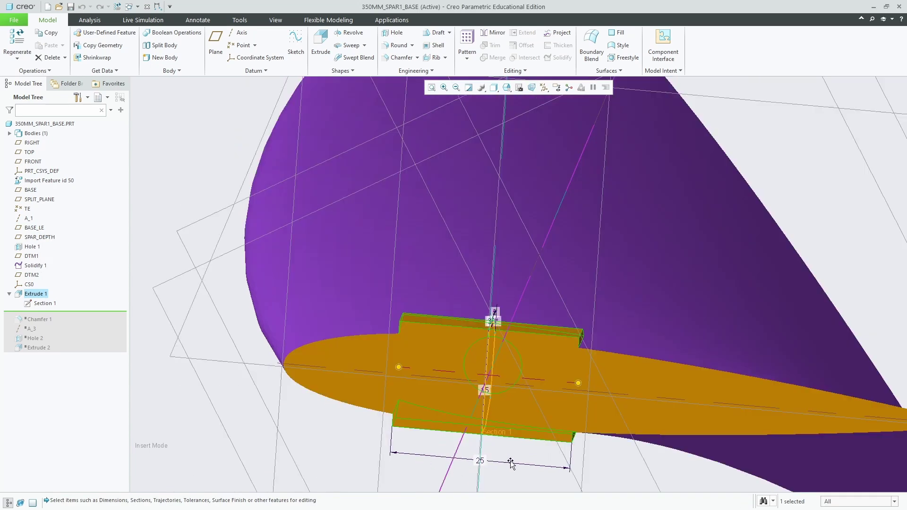
{"action": "middle_click_drag", "start_coordinate": [552, 442], "coordinate": [558, 439]}
Step: Examine the dimensioned section profile of the reference part's Extrude 1 from several sides
{"action": "scroll", "coordinate": [535, 310], "scroll_direction": "up", "scroll_amount": 8}
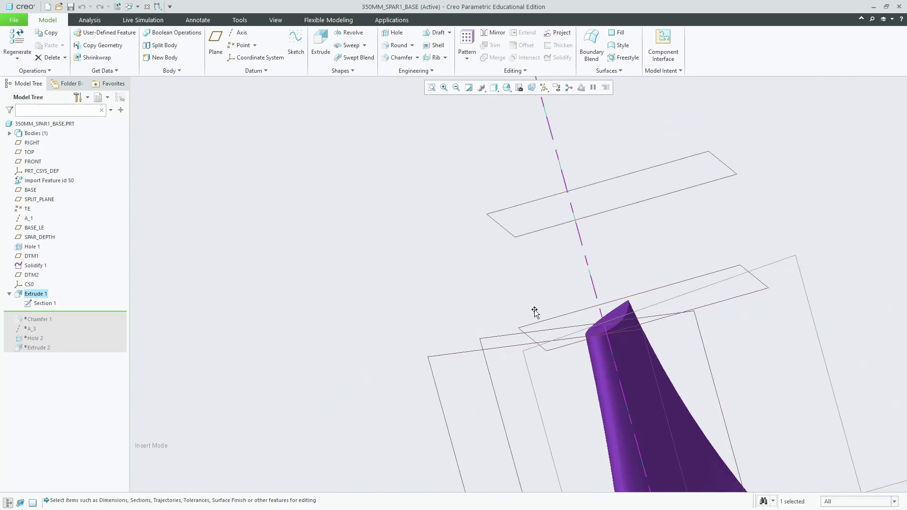
{"action": "scroll", "coordinate": [561, 341], "scroll_direction": "down", "scroll_amount": 3}
{"action": "scroll", "coordinate": [561, 339], "scroll_direction": "down", "scroll_amount": 5}
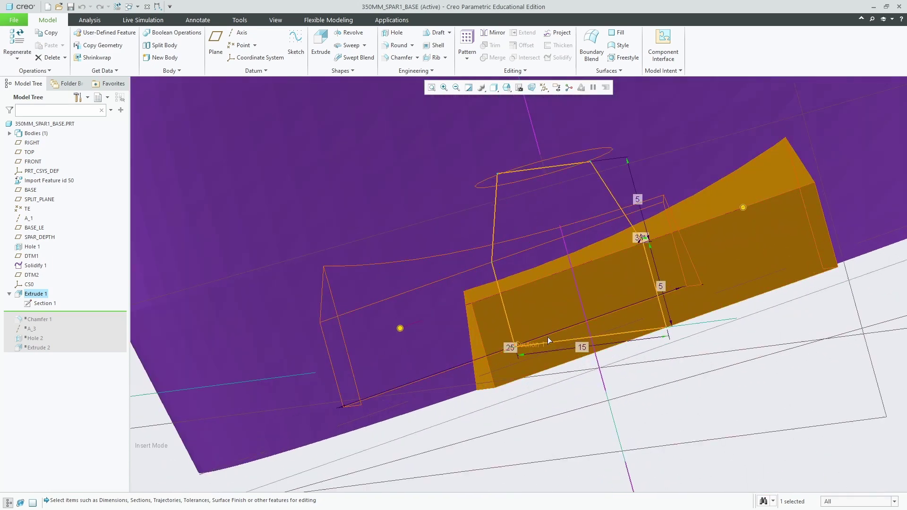
{"action": "middle_click_drag", "start_coordinate": [548, 337], "coordinate": [576, 332]}
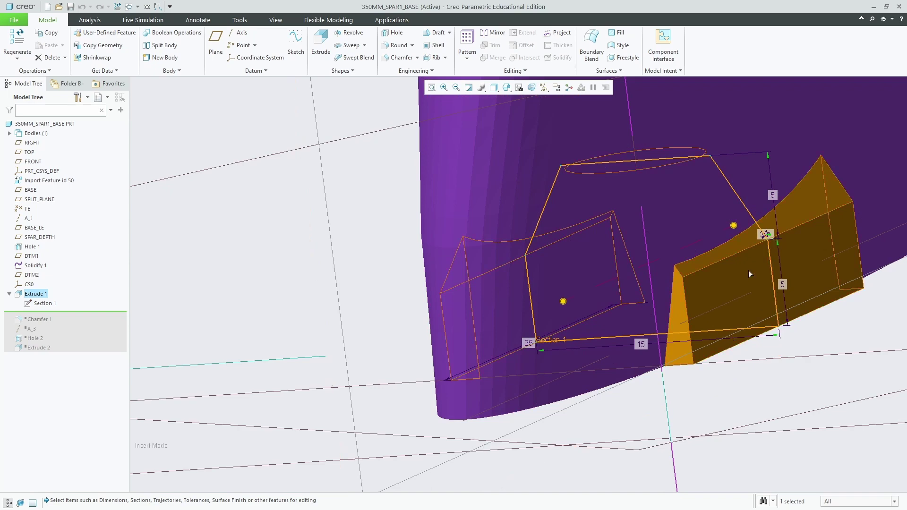
{"action": "middle_click_drag", "start_coordinate": [748, 271], "coordinate": [799, 217]}
{"action": "scroll", "coordinate": [776, 229], "scroll_direction": "up", "scroll_amount": 3}
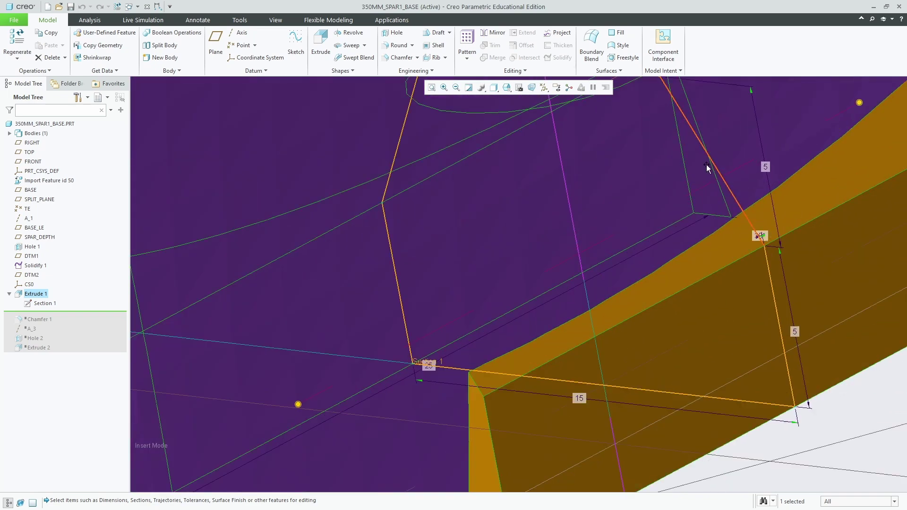
{"action": "scroll", "coordinate": [601, 297], "scroll_direction": "down", "scroll_amount": 5}
{"action": "mouse_move", "coordinate": [528, 315]}
{"action": "middle_mouse_down"}
{"action": "mouse_move", "coordinate": [574, 358]}
{"action": "mouse_move", "coordinate": [594, 306]}
{"action": "middle_mouse_up"}
{"action": "scroll", "coordinate": [577, 361], "scroll_direction": "up", "scroll_amount": 4}
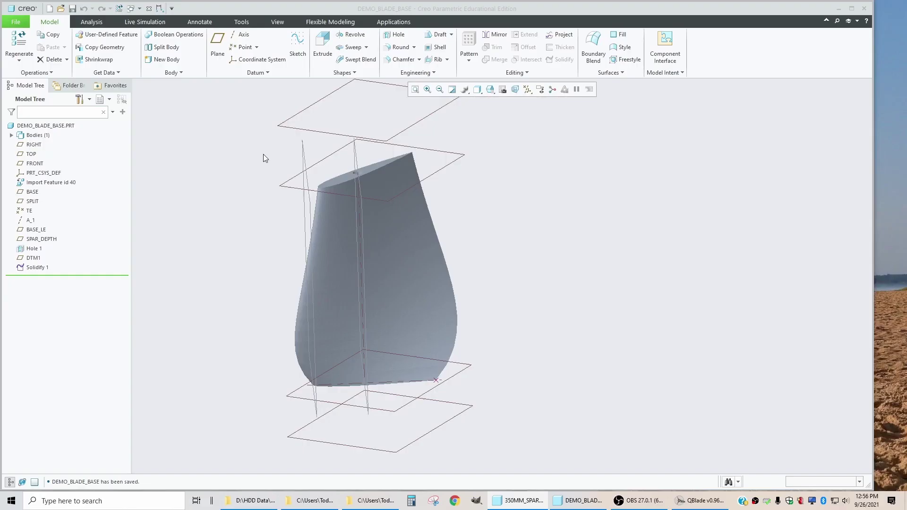
Step: Return to the DEMO_BLADE_BASE part and start a solid extrude with symmetric depth, ready for choosing its sketch placement
{"action": "left_click", "coordinate": [219, 170]}
{"action": "scroll", "coordinate": [365, 351], "scroll_direction": "down", "scroll_amount": 4}
{"action": "middle_click_drag", "start_coordinate": [366, 350], "coordinate": [400, 345]}
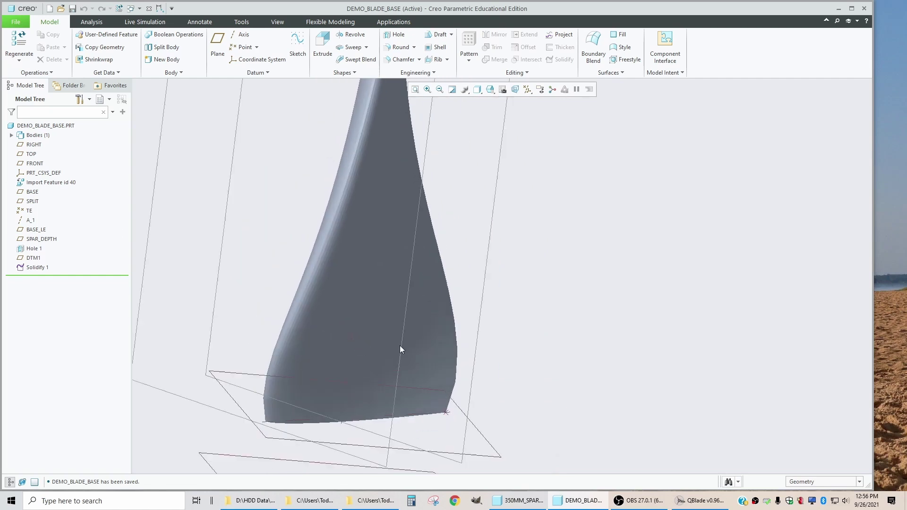
{"action": "scroll", "coordinate": [399, 350], "scroll_direction": "down", "scroll_amount": 6}
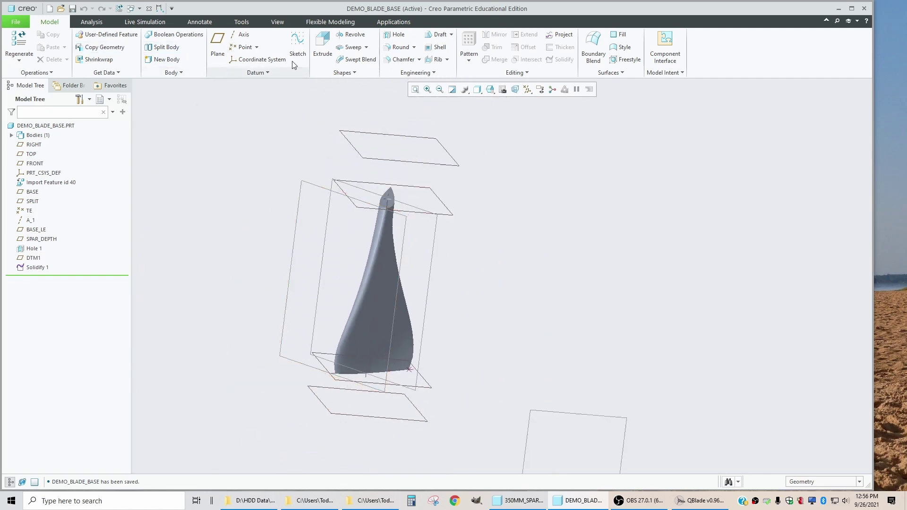
{"action": "left_click", "coordinate": [323, 45]}
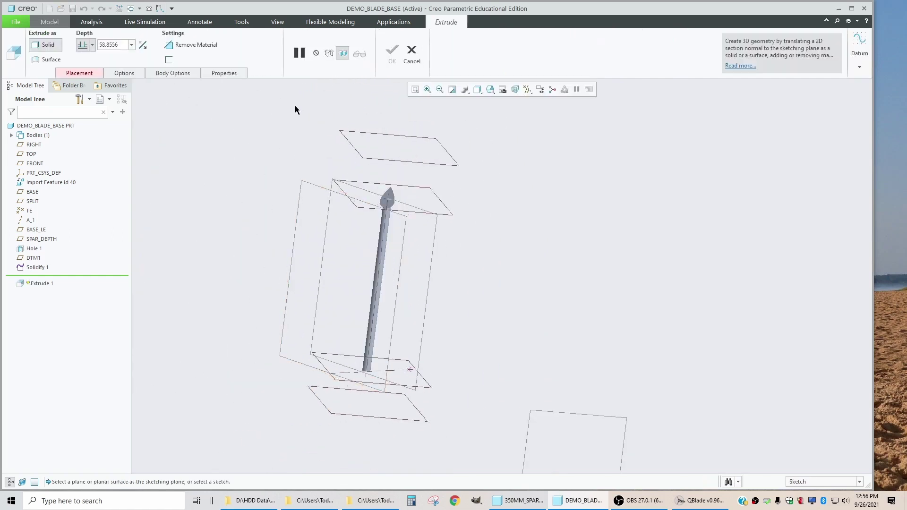
{"action": "left_click", "coordinate": [92, 46]}
{"action": "left_click", "coordinate": [81, 72]}
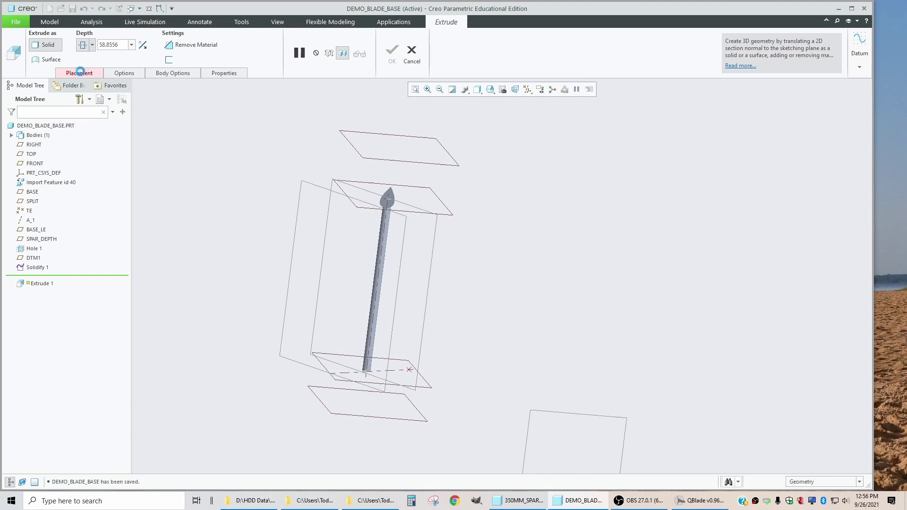
{"action": "left_click", "coordinate": [86, 74]}
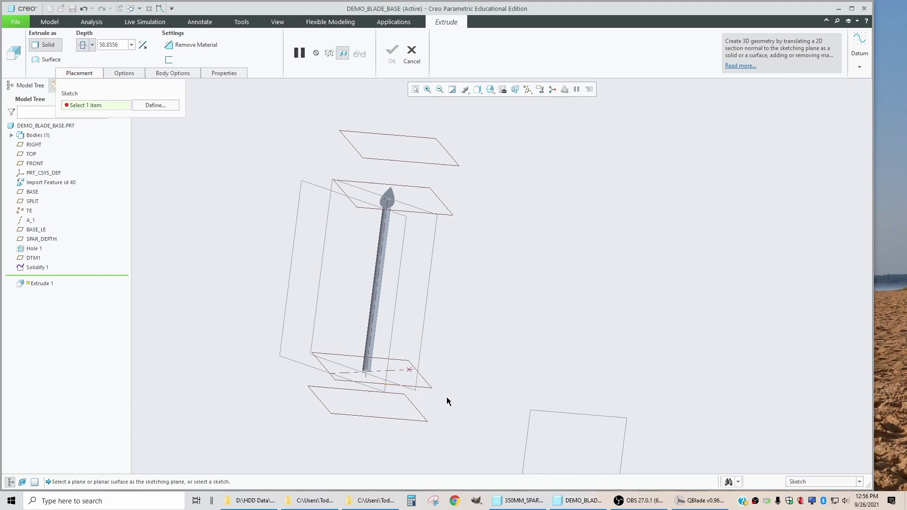
Step: Place the extrude's sketch on datum plane DTM1 and orient the view square to the sketch at the blade root
{"action": "middle_click_drag", "start_coordinate": [392, 374], "coordinate": [378, 400]}
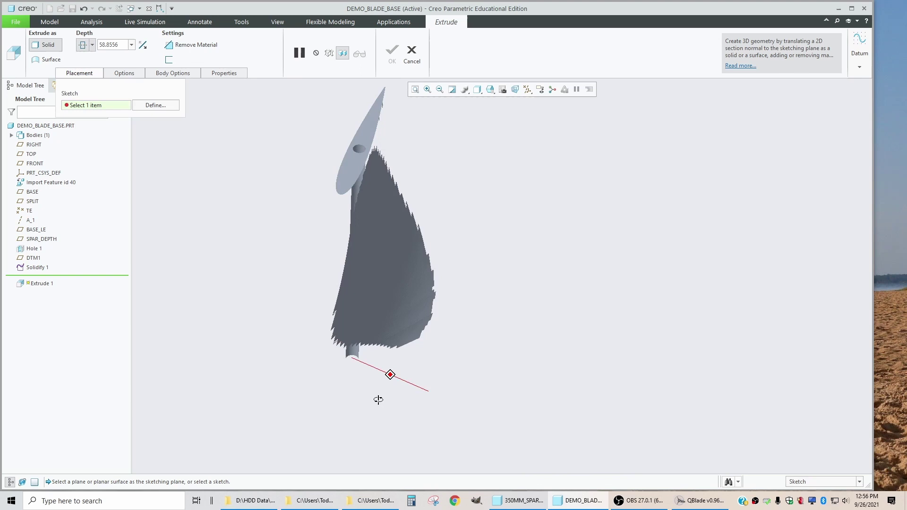
{"action": "scroll", "coordinate": [379, 399], "scroll_direction": "down", "scroll_amount": 3}
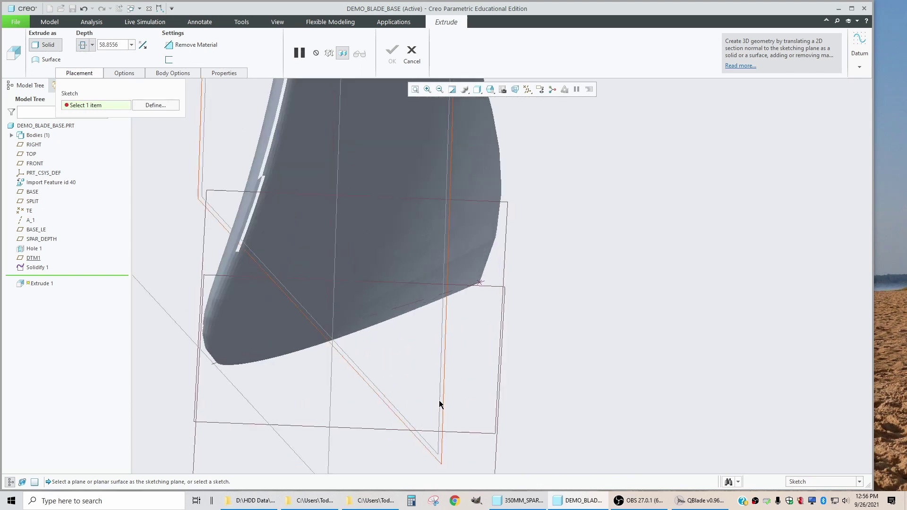
{"action": "left_click", "coordinate": [439, 401]}
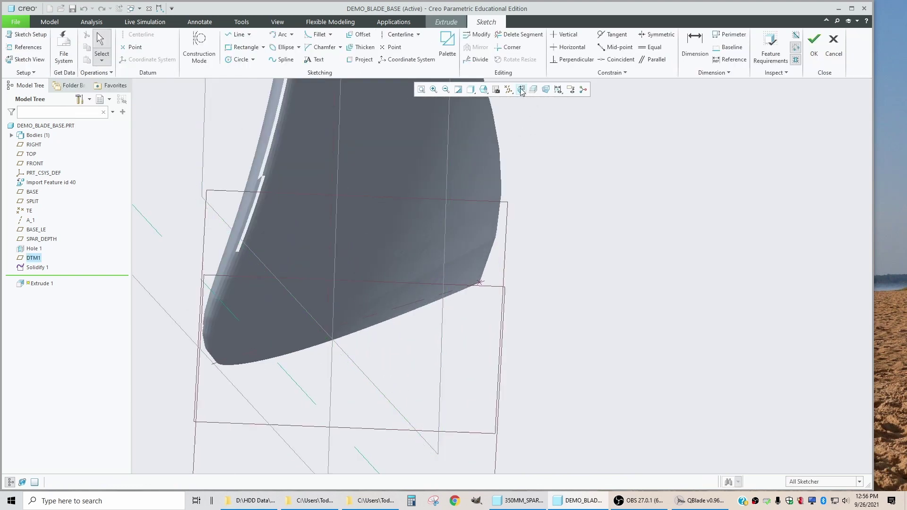
{"action": "left_click", "coordinate": [522, 90]}
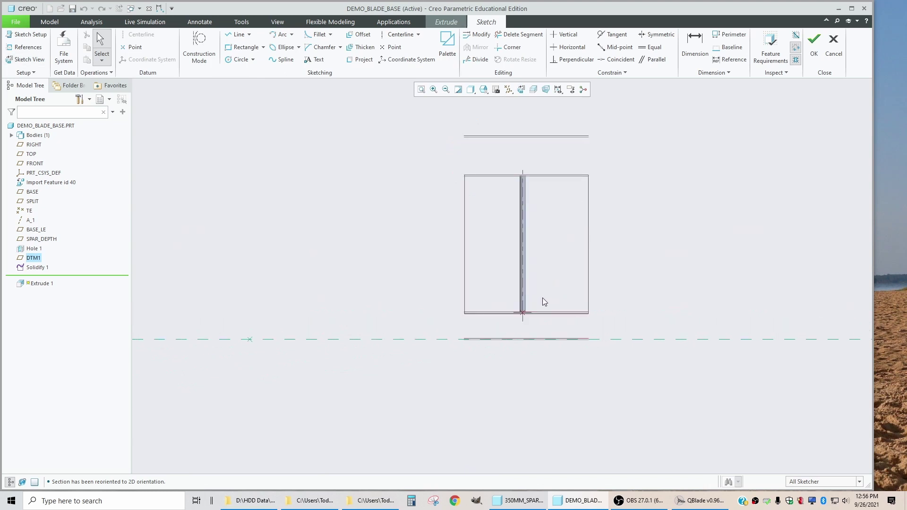
{"action": "scroll", "coordinate": [543, 301], "scroll_direction": "up", "scroll_amount": 6}
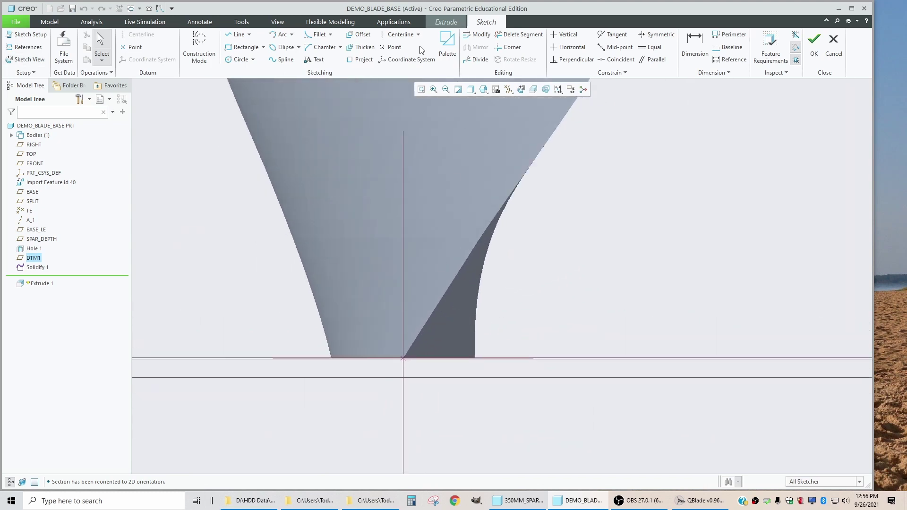
Step: Add the axis A_2 of Hole 1 as a sketch reference and draw a vertical centerline along it
{"action": "left_click", "coordinate": [400, 34]}
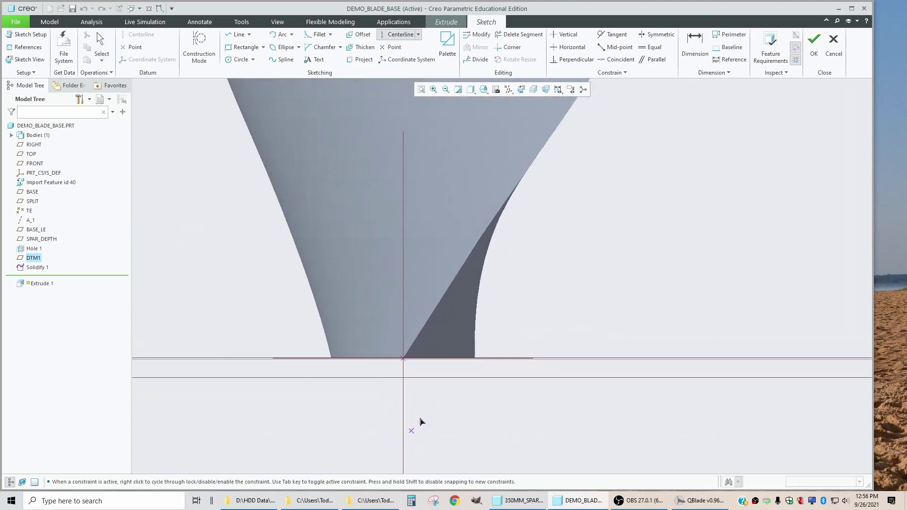
{"action": "left_click", "coordinate": [27, 48]}
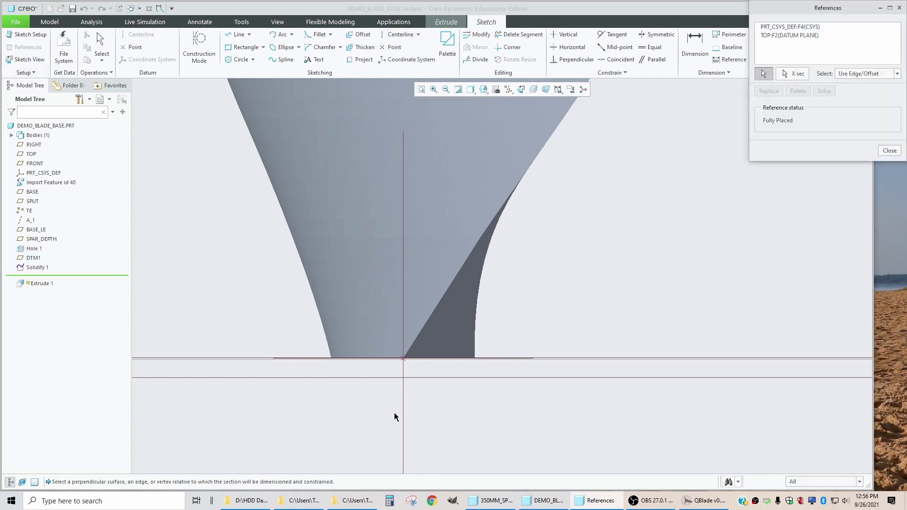
{"action": "left_click", "coordinate": [404, 310]}
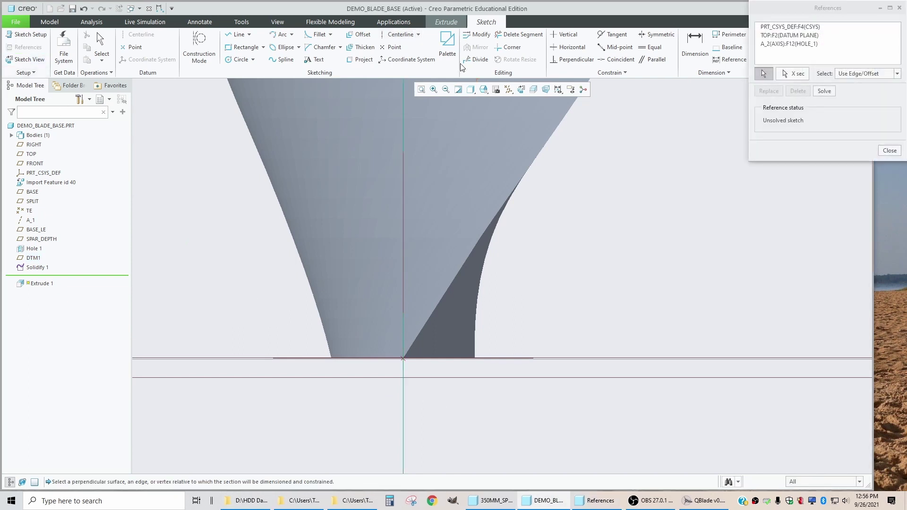
{"action": "left_click", "coordinate": [400, 35]}
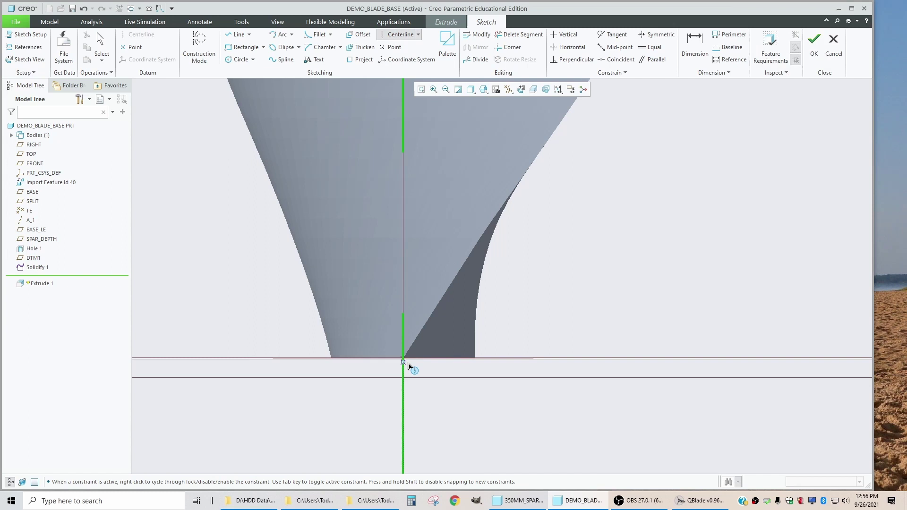
{"action": "left_click", "coordinate": [409, 364]}
{"action": "left_click", "coordinate": [407, 304]}
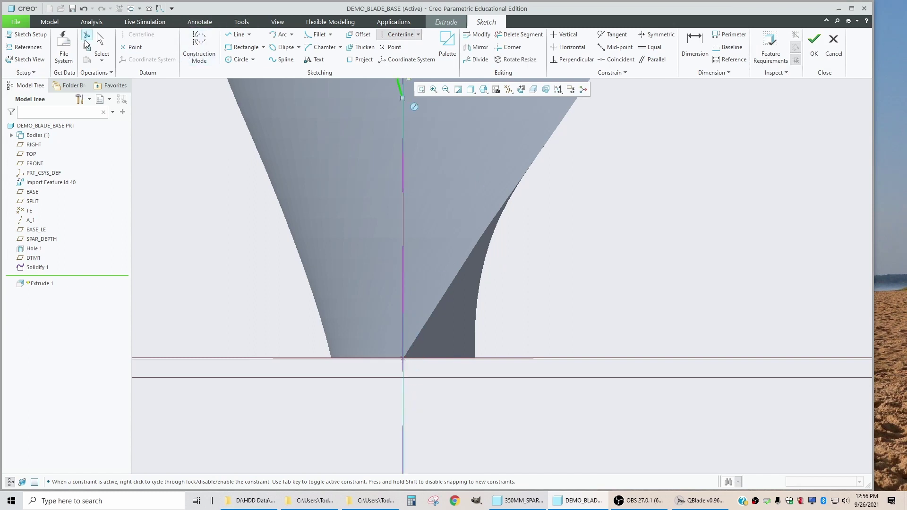
Step: Add the BASE datum plane as a sketch reference for the root profile
{"action": "left_click", "coordinate": [237, 37]}
{"action": "left_click", "coordinate": [237, 37]}
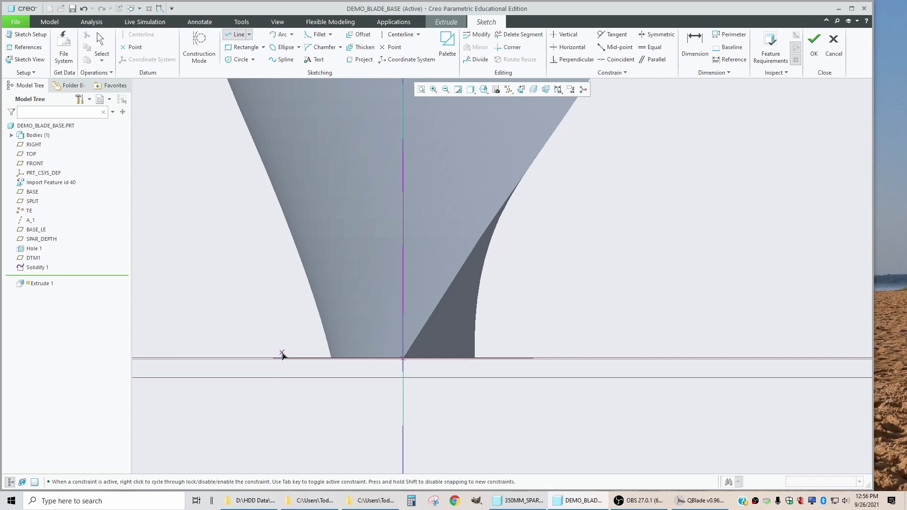
{"action": "left_click", "coordinate": [27, 48]}
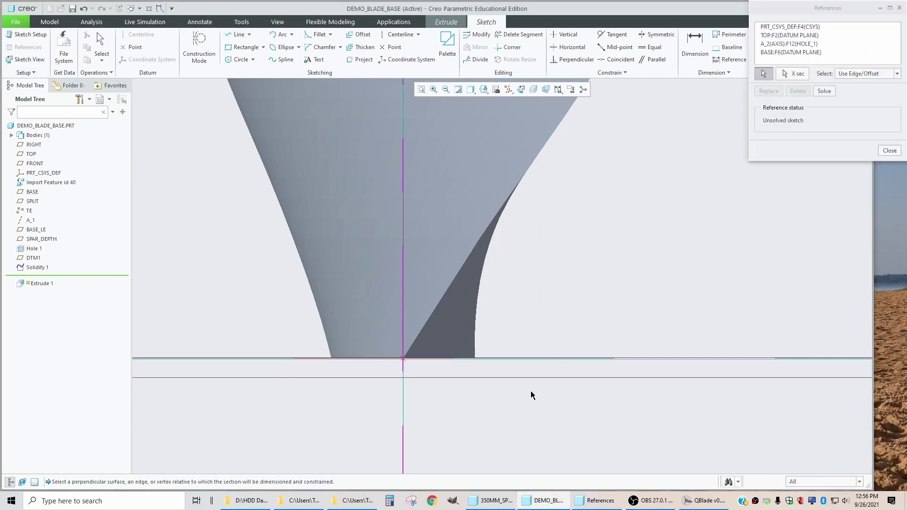
Step: Sketch a vertical line up from the BASE plane beside the blade root, continued by a short line slanting inward
{"action": "left_click", "coordinate": [236, 35]}
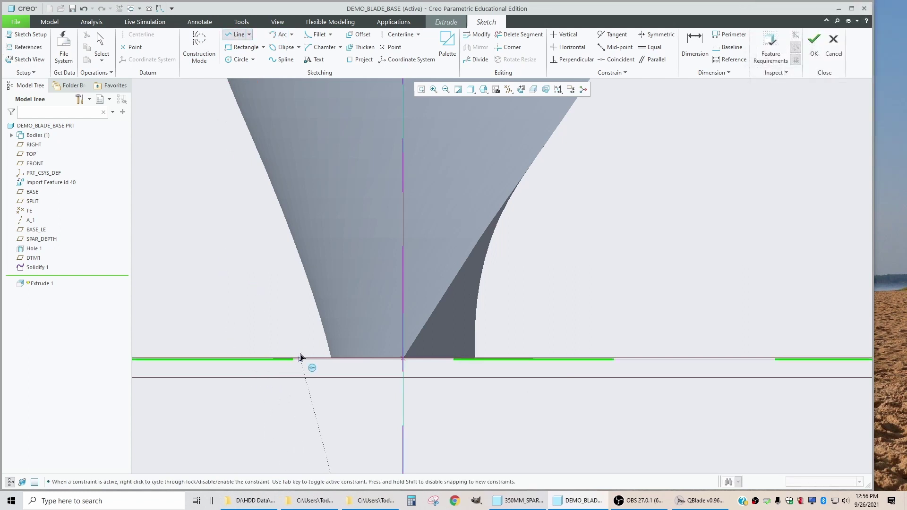
{"action": "left_click", "coordinate": [296, 359]}
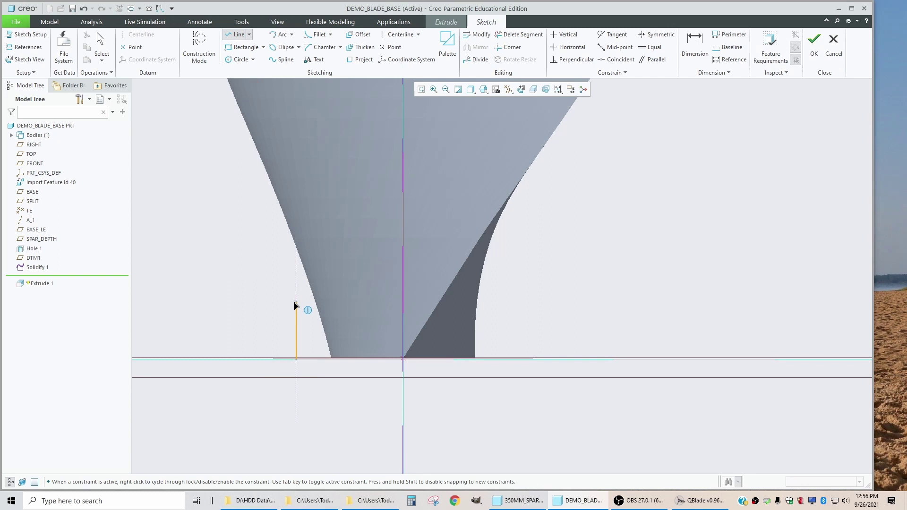
{"action": "left_click", "coordinate": [296, 300]}
{"action": "scroll", "coordinate": [355, 210], "scroll_direction": "down", "scroll_amount": 3}
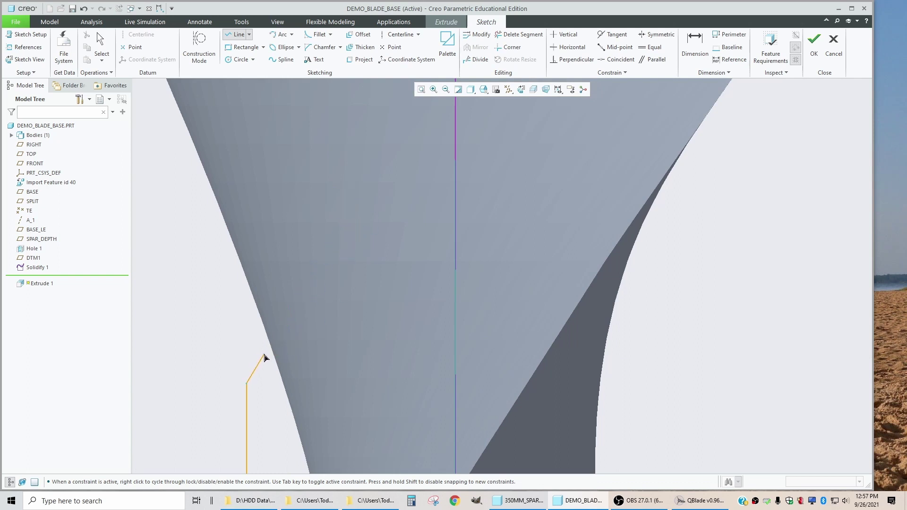
{"action": "scroll", "coordinate": [297, 265], "scroll_direction": "up", "scroll_amount": 4}
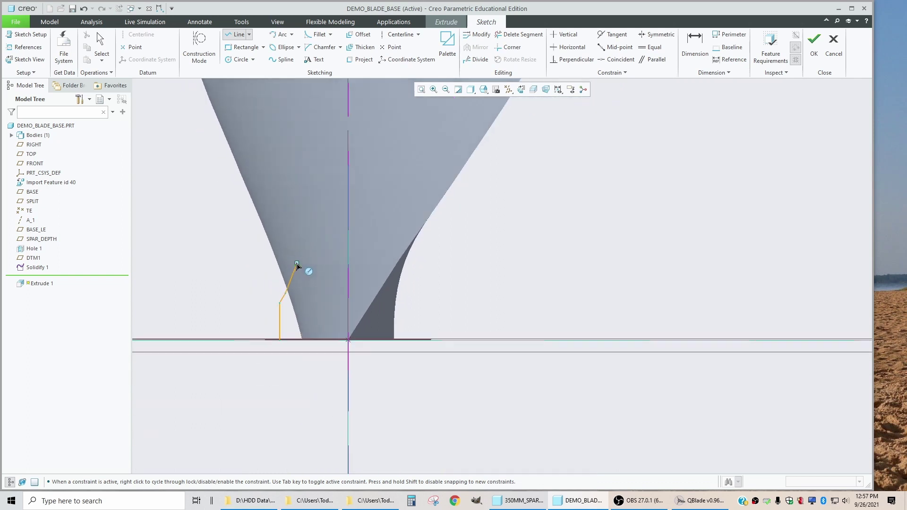
{"action": "scroll", "coordinate": [307, 344], "scroll_direction": "down", "scroll_amount": 2}
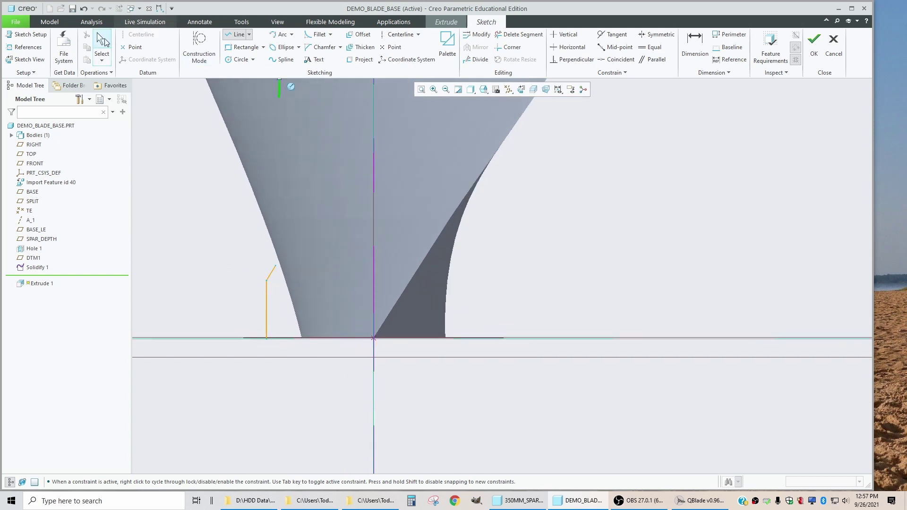
Step: Mirror the vertical line and the slanted line about the vertical centerline
{"action": "left_click", "coordinate": [102, 43]}
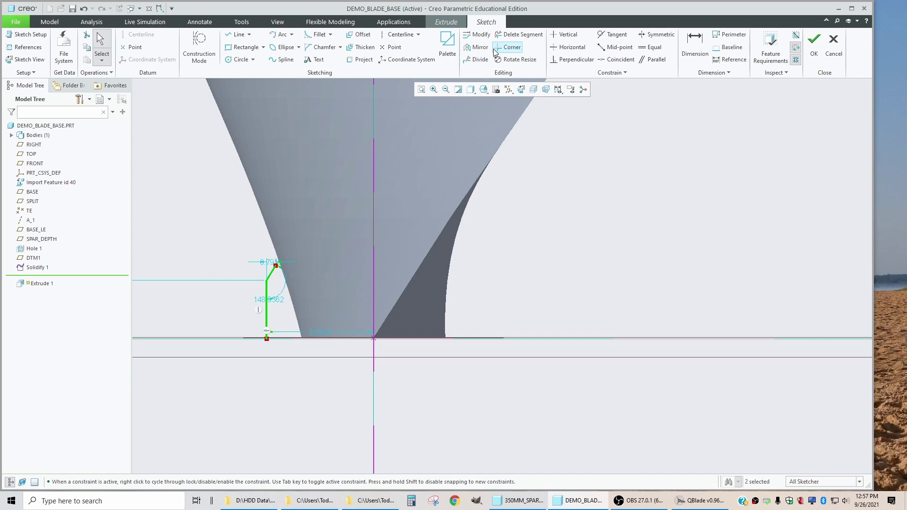
{"action": "left_click", "coordinate": [477, 47]}
{"action": "left_click", "coordinate": [374, 438]}
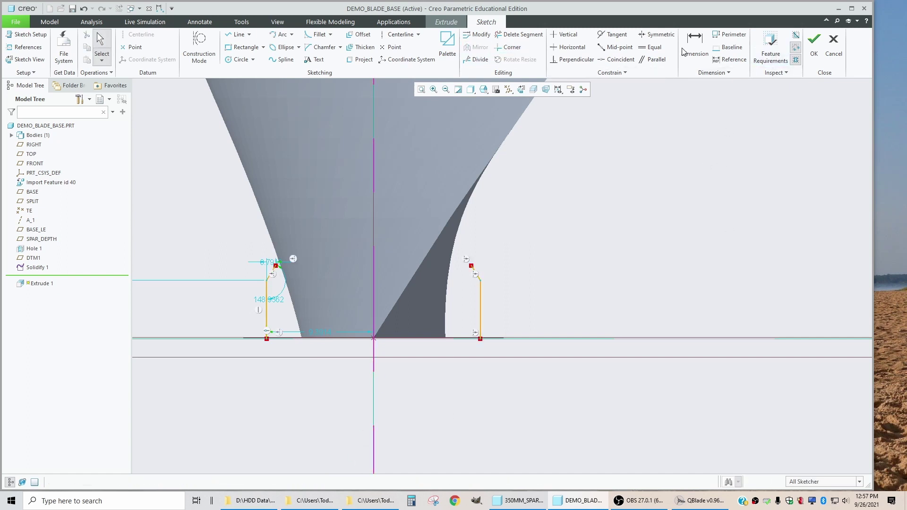
Step: Dimension the distance between the two vertical lines as 15 and the length of the vertical line as 5
{"action": "key", "text": "d"}
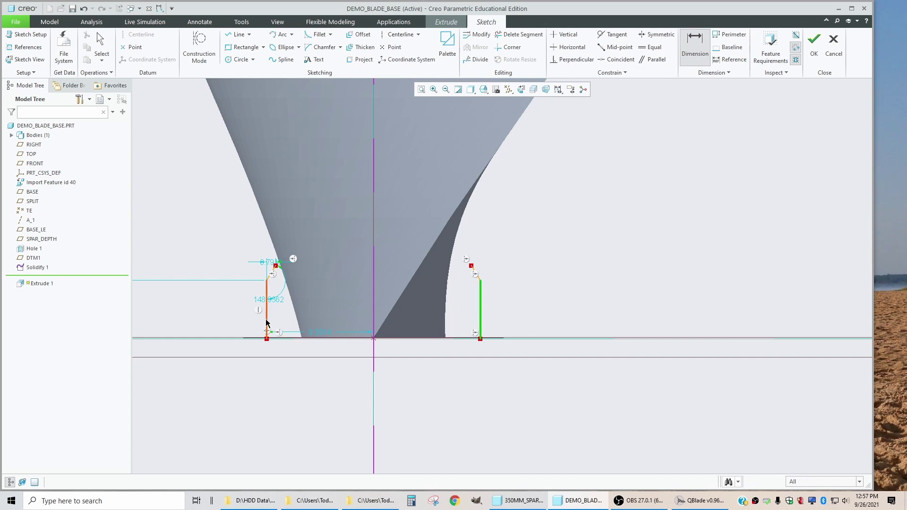
{"action": "middle_click", "coordinate": [355, 402]}
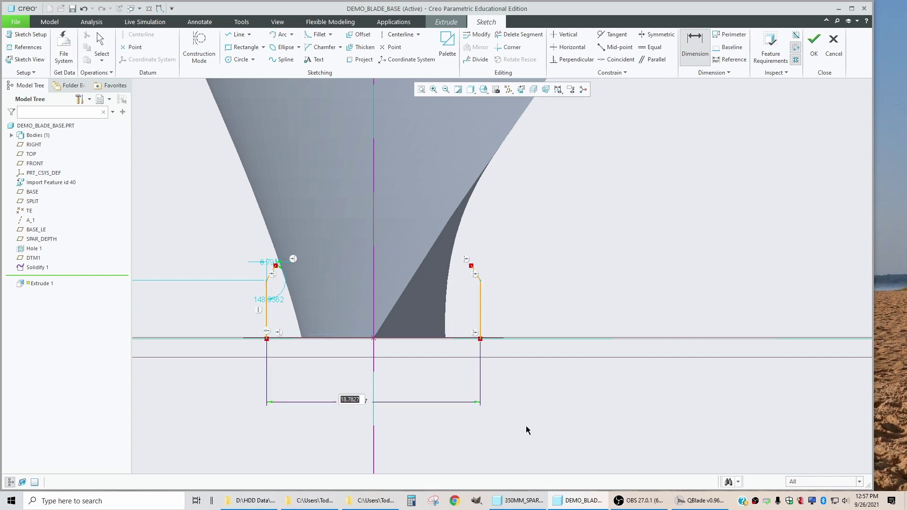
{"action": "key", "text": "Return"}
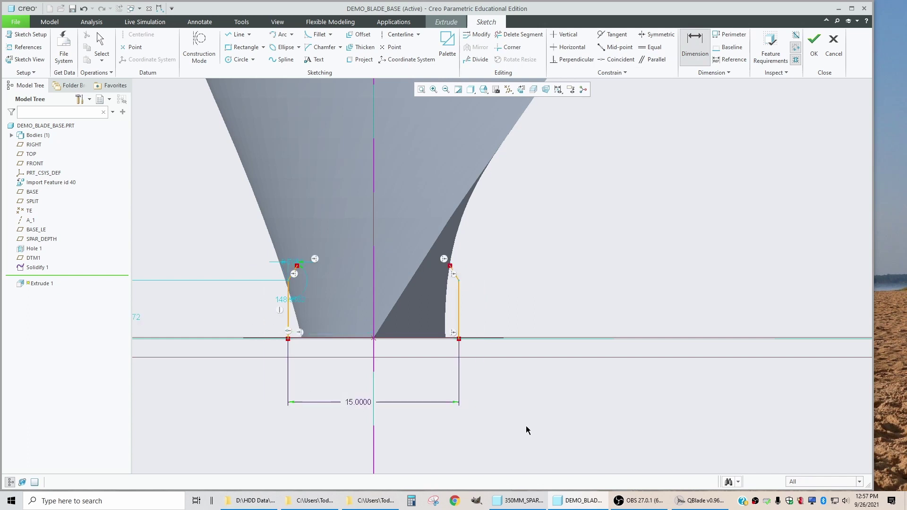
{"action": "left_click", "coordinate": [459, 315]}
{"action": "middle_click", "coordinate": [492, 307]}
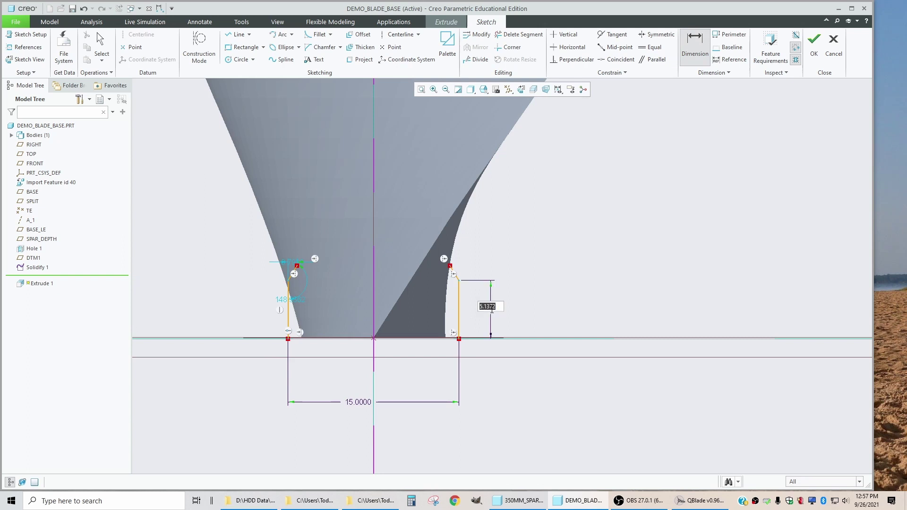
{"action": "type", "text": "5"}
{"action": "key", "text": "Return"}
Step: Dimension the angle between the slanted line and the vertical line as 35 degrees
{"action": "scroll", "coordinate": [494, 314], "scroll_direction": "down", "scroll_amount": 5}
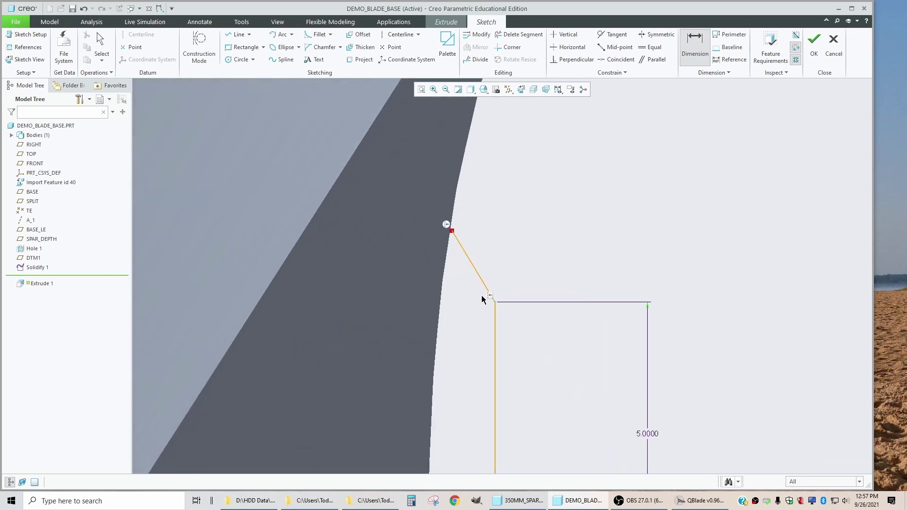
{"action": "left_click", "coordinate": [495, 320]}
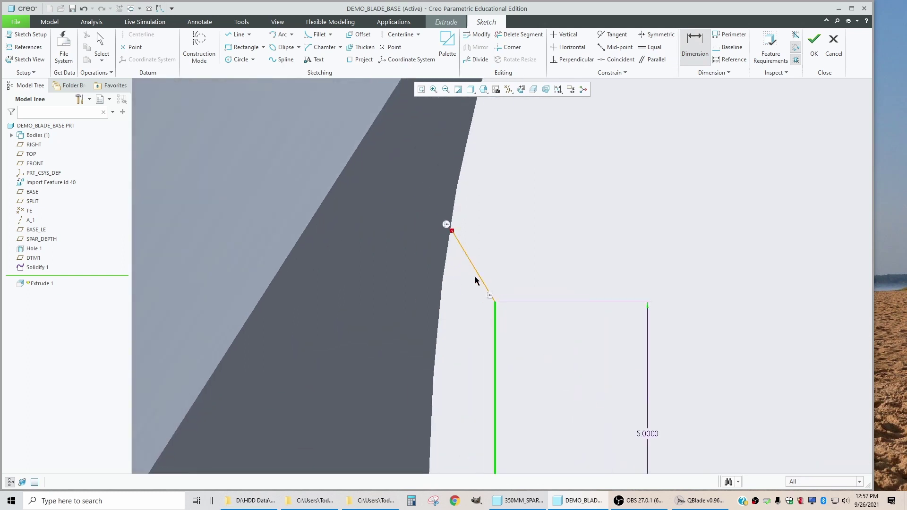
{"action": "middle_click", "coordinate": [487, 255]}
{"action": "type", "text": "356"}
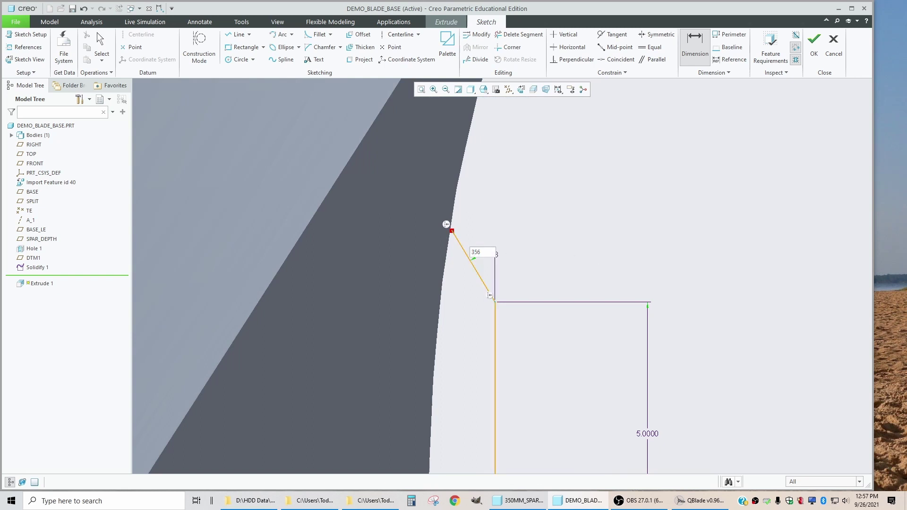
{"action": "key", "text": "Return"}
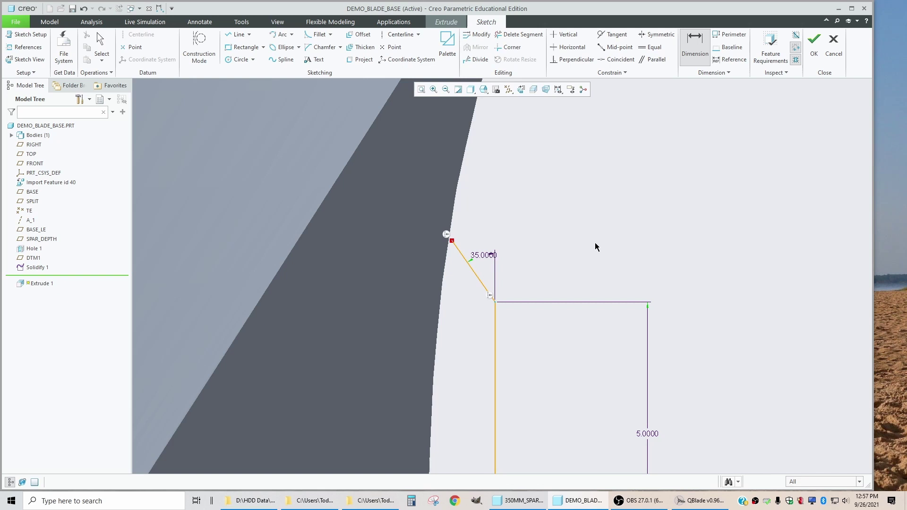
Step: Close the top of the profile with a horizontal line joining the upper ends of the two slanted lines
{"action": "scroll", "coordinate": [594, 253], "scroll_direction": "down", "scroll_amount": 5}
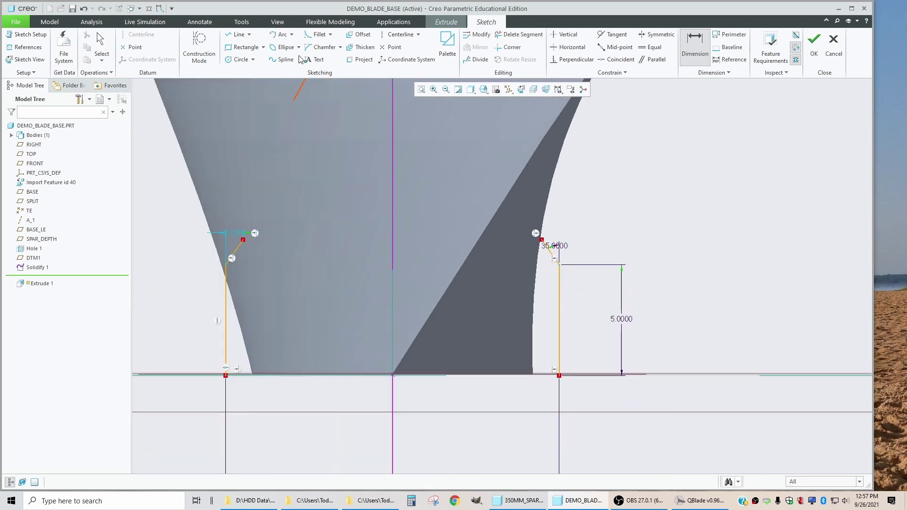
{"action": "left_click", "coordinate": [230, 35]}
{"action": "left_click", "coordinate": [544, 241]}
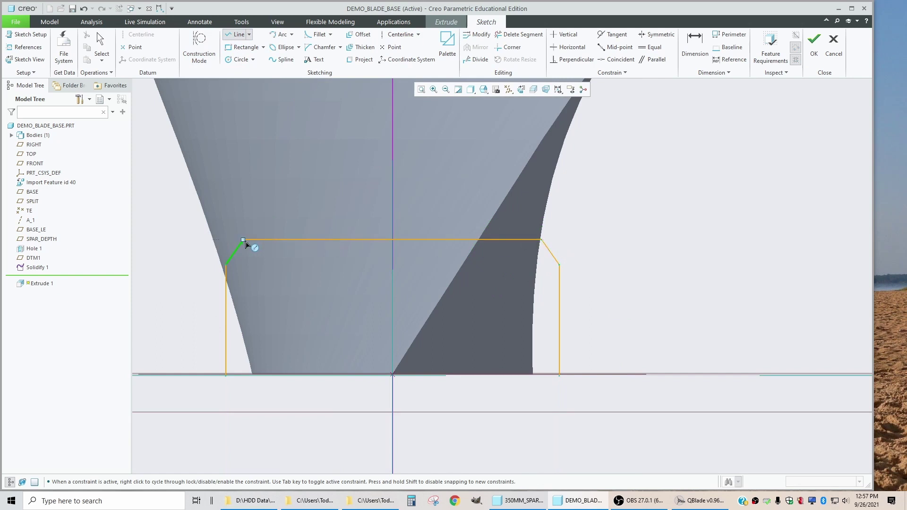
{"action": "middle_click", "coordinate": [274, 265]}
Step: Dimension the vertical distance between the top horizontal line and the upper end of the vertical line as 5
{"action": "left_click", "coordinate": [698, 35]}
{"action": "scroll", "coordinate": [590, 218], "scroll_direction": "down", "scroll_amount": 3}
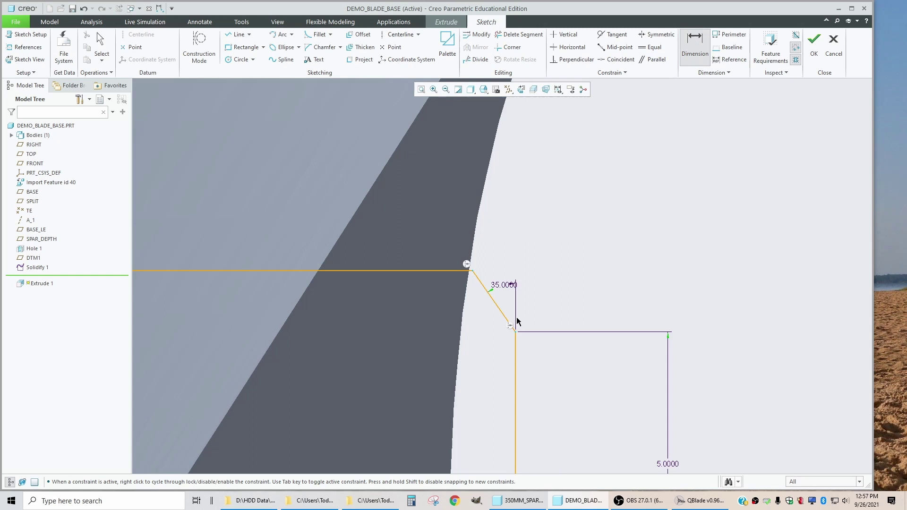
{"action": "left_click", "coordinate": [444, 270]}
{"action": "middle_click", "coordinate": [554, 300]}
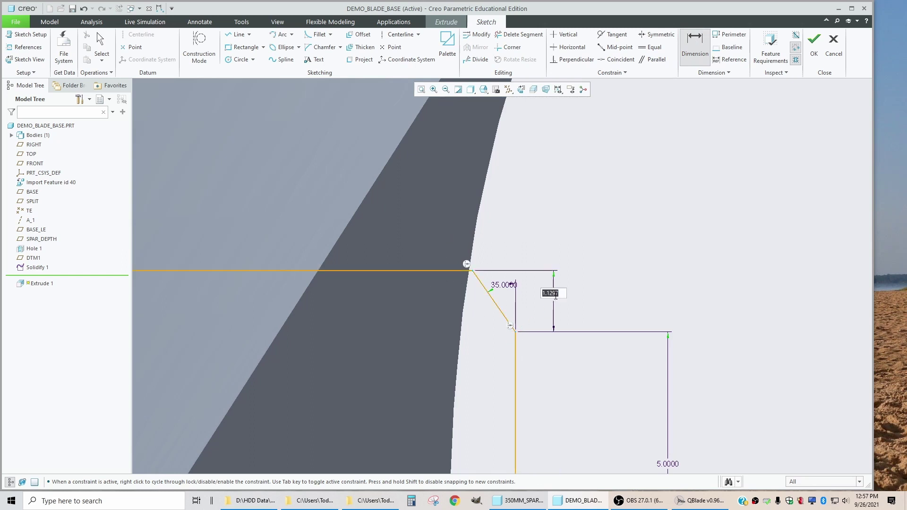
{"action": "scroll", "coordinate": [634, 235], "scroll_direction": "down", "scroll_amount": 3}
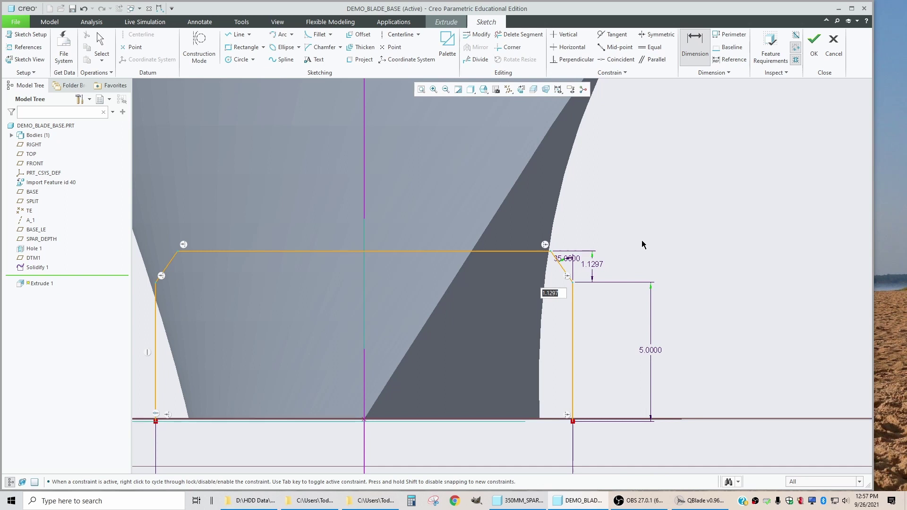
{"action": "type", "text": "5"}
{"action": "key", "text": "Return"}
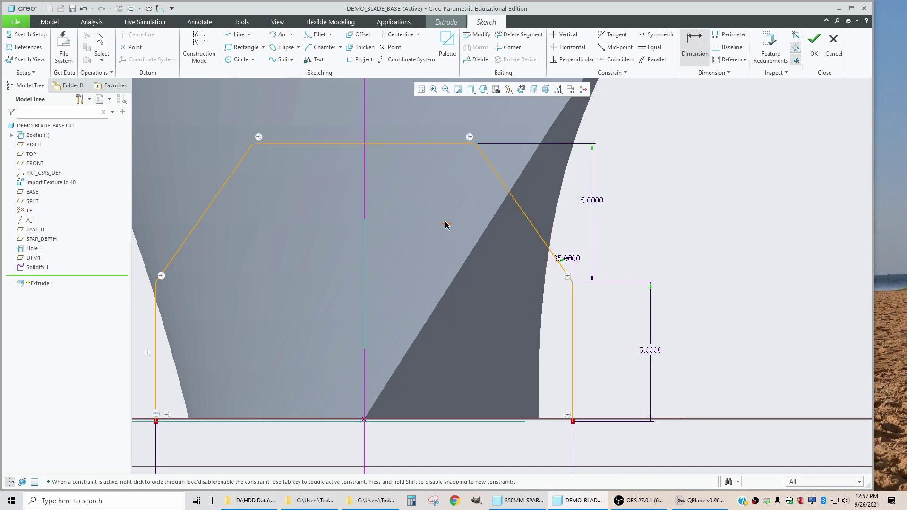
Step: Finish the sketch and create the solid symmetric extrusion with a depth of 25
{"action": "middle_click_drag", "start_coordinate": [447, 224], "coordinate": [402, 240]}
{"action": "scroll", "coordinate": [269, 323], "scroll_direction": "down", "scroll_amount": 8}
{"action": "scroll", "coordinate": [411, 287], "scroll_direction": "up", "scroll_amount": 3}
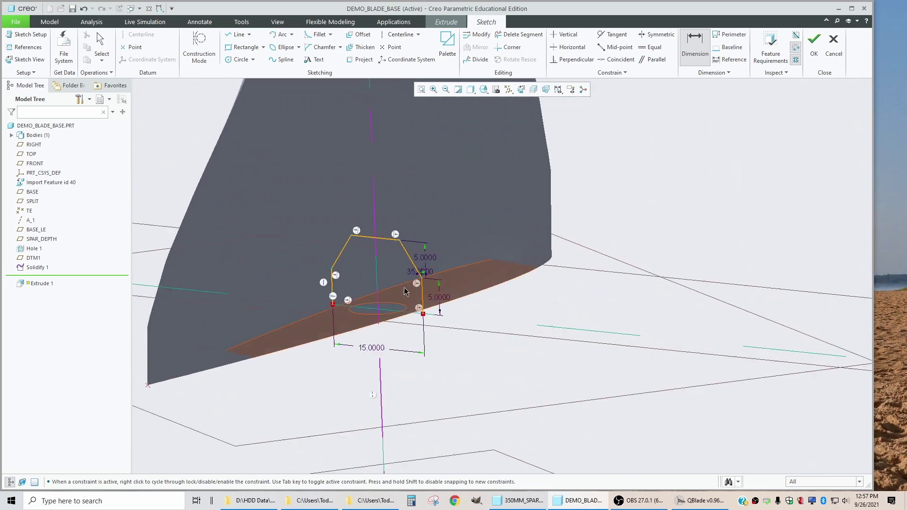
{"action": "left_click", "coordinate": [814, 48]}
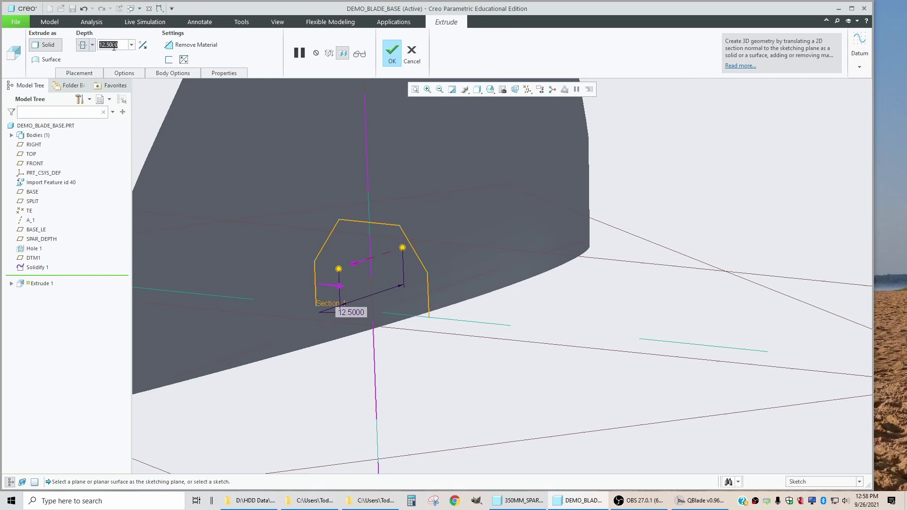
{"action": "type", "text": "25"}
{"action": "key", "text": "Return"}
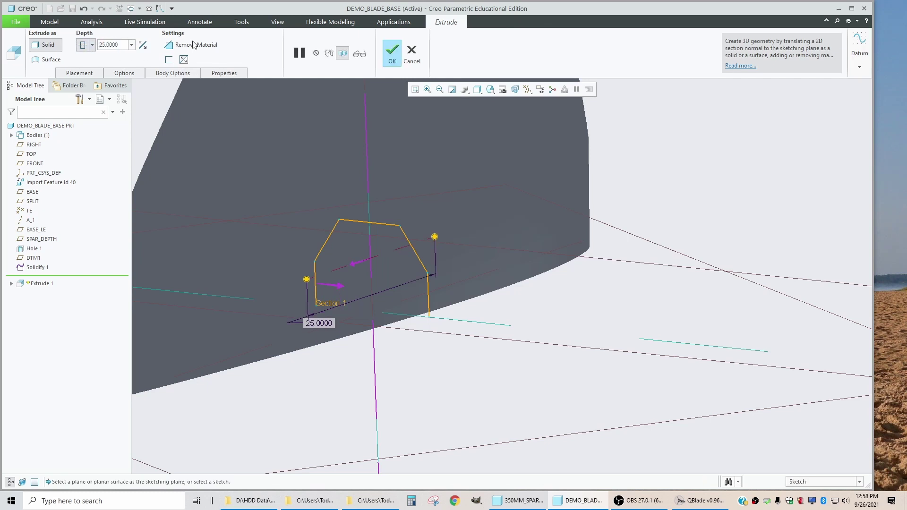
{"action": "left_click", "coordinate": [393, 59]}
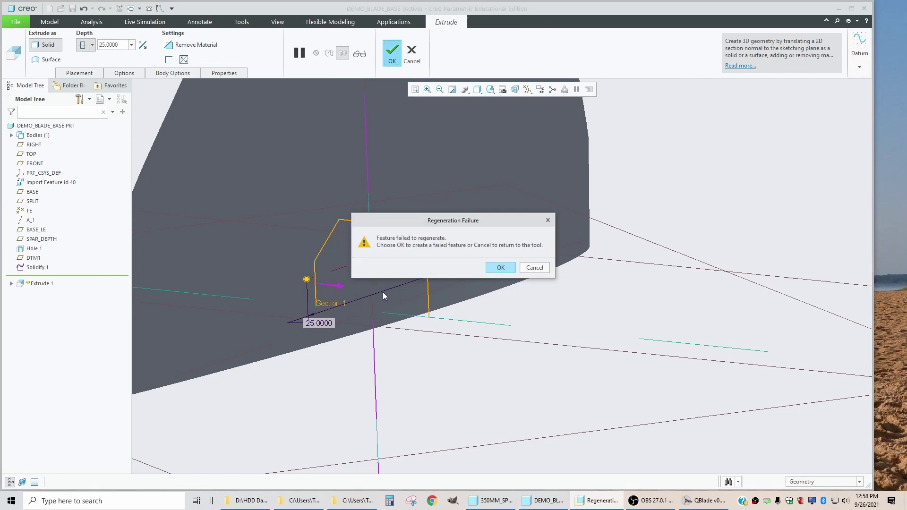
{"action": "key", "text": "Return"}
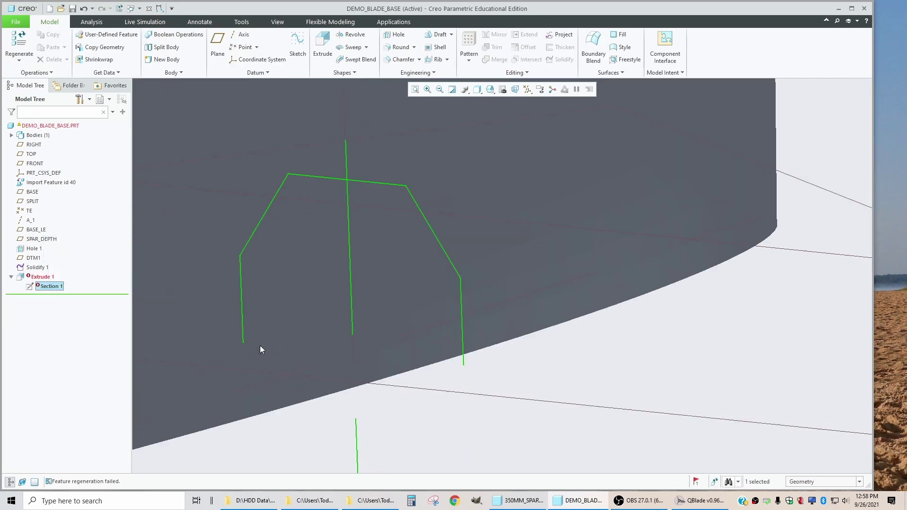
Step: Reopen Section 1 of Extrude 1 and close the profile with a horizontal line joining the lower ends of the two vertical lines
{"action": "middle_click_drag", "start_coordinate": [442, 320], "coordinate": [459, 300]}
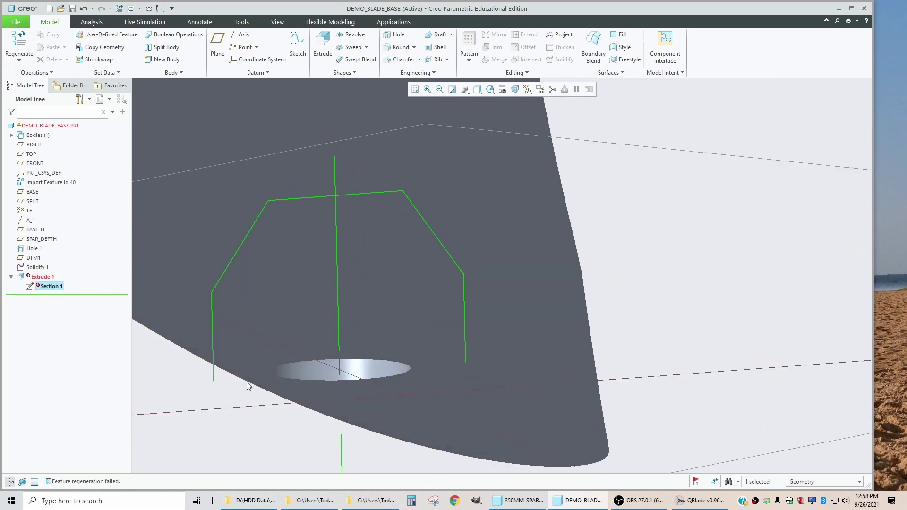
{"action": "left_click", "coordinate": [47, 289]}
{"action": "left_click", "coordinate": [53, 255]}
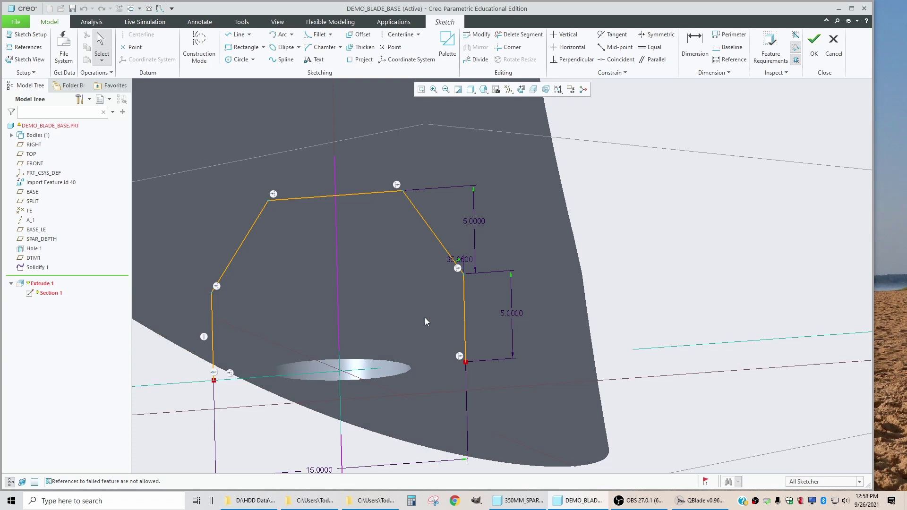
{"action": "left_click", "coordinate": [30, 59]}
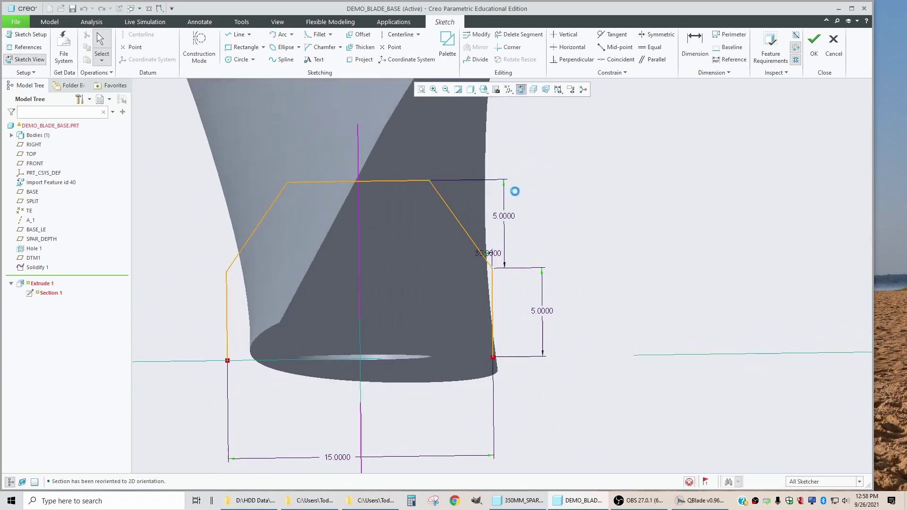
{"action": "left_click", "coordinate": [232, 42]}
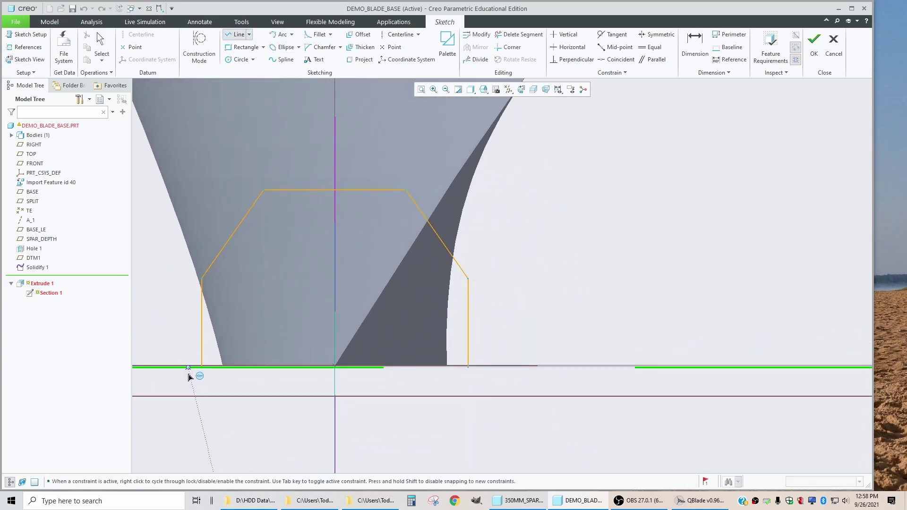
{"action": "left_click", "coordinate": [203, 368]}
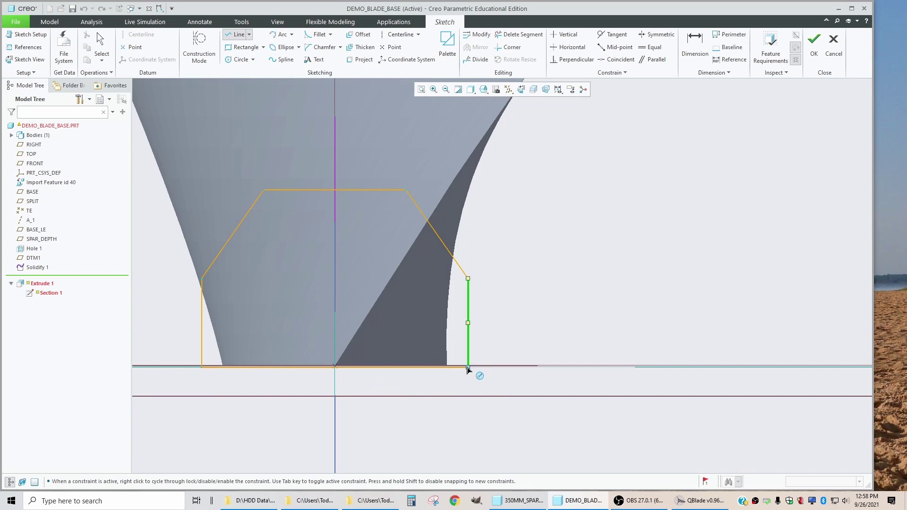
{"action": "left_click", "coordinate": [468, 368]}
{"action": "middle_click", "coordinate": [593, 318]}
{"action": "left_click", "coordinate": [814, 44]}
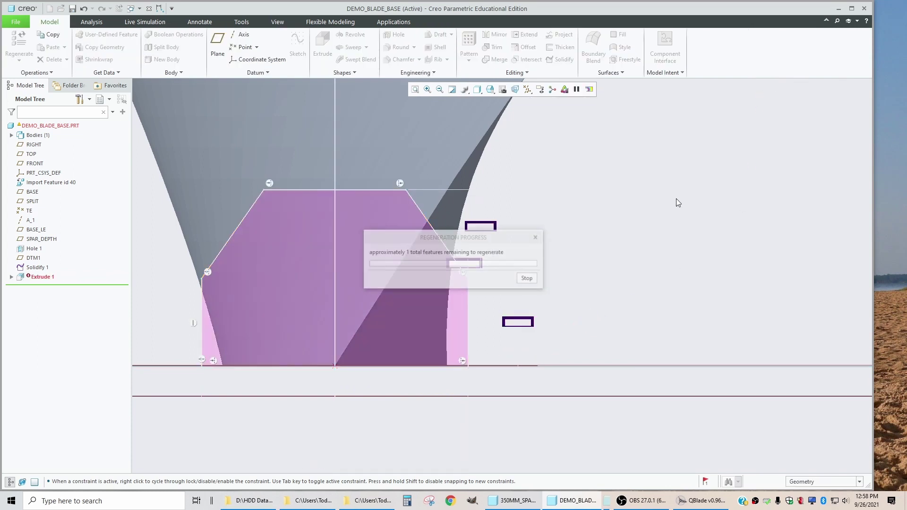
Step: Compare the root extrusion with Extrude 1 in 350MM_SPAR1_BASE, displaying the reference feature's dimensions and examining its slant angle
{"action": "scroll", "coordinate": [532, 291], "scroll_direction": "up", "scroll_amount": 2}
{"action": "middle_click_drag", "start_coordinate": [489, 283], "coordinate": [425, 308]}
{"action": "scroll", "coordinate": [425, 308], "scroll_direction": "up", "scroll_amount": 4}
{"action": "mouse_move", "coordinate": [510, 274]}
{"action": "middle_mouse_down"}
{"action": "mouse_move", "coordinate": [446, 259]}
{"action": "mouse_move", "coordinate": [377, 271]}
{"action": "mouse_move", "coordinate": [410, 284]}
{"action": "mouse_move", "coordinate": [450, 282]}
{"action": "mouse_move", "coordinate": [446, 308]}
{"action": "mouse_move", "coordinate": [405, 283]}
{"action": "mouse_move", "coordinate": [366, 279]}
{"action": "mouse_move", "coordinate": [367, 289]}
{"action": "middle_mouse_up"}
{"action": "scroll", "coordinate": [366, 289], "scroll_direction": "up", "scroll_amount": 3}
{"action": "scroll", "coordinate": [500, 290], "scroll_direction": "down", "scroll_amount": 5}
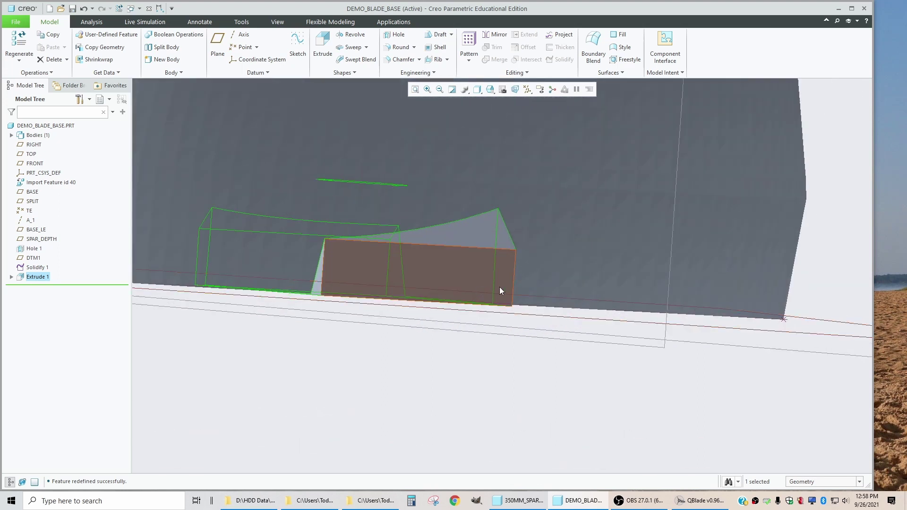
{"action": "left_click", "coordinate": [427, 396]}
{"action": "middle_click_drag", "start_coordinate": [426, 397], "coordinate": [479, 313]}
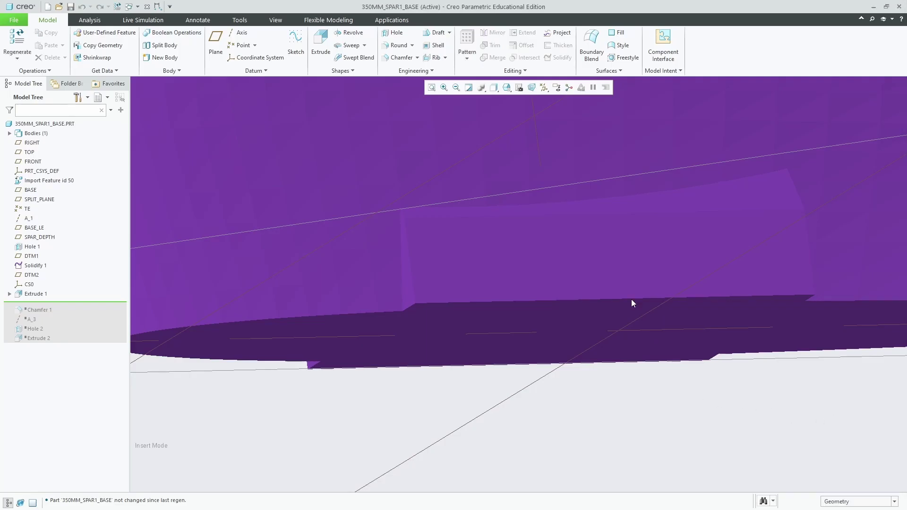
{"action": "mouse_move", "coordinate": [632, 300]}
{"action": "middle_mouse_down"}
{"action": "mouse_move", "coordinate": [623, 283]}
{"action": "mouse_move", "coordinate": [682, 282]}
{"action": "mouse_move", "coordinate": [639, 304]}
{"action": "middle_mouse_up"}
{"action": "scroll", "coordinate": [579, 303], "scroll_direction": "down", "scroll_amount": 3}
{"action": "double_click", "coordinate": [571, 283]}
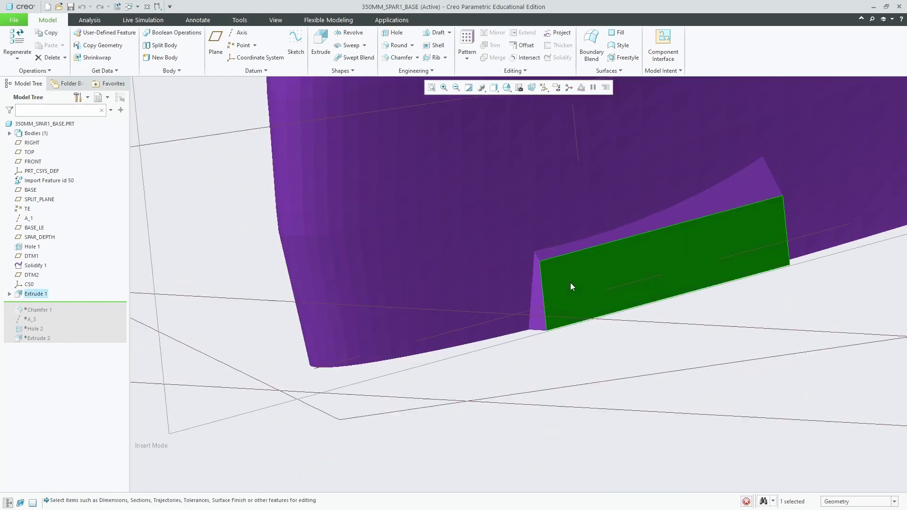
{"action": "scroll", "coordinate": [673, 222], "scroll_direction": "up", "scroll_amount": 3}
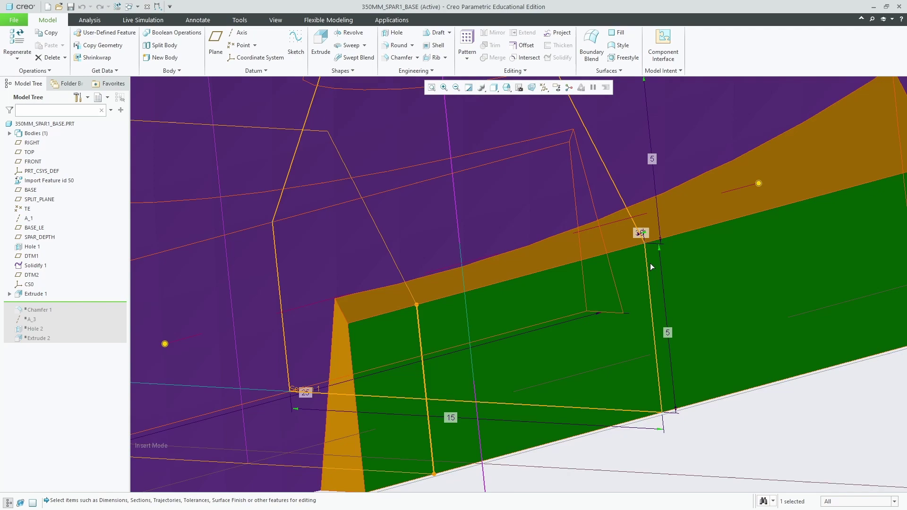
{"action": "middle_click_drag", "start_coordinate": [650, 263], "coordinate": [642, 240]}
{"action": "scroll", "coordinate": [654, 225], "scroll_direction": "down", "scroll_amount": 6}
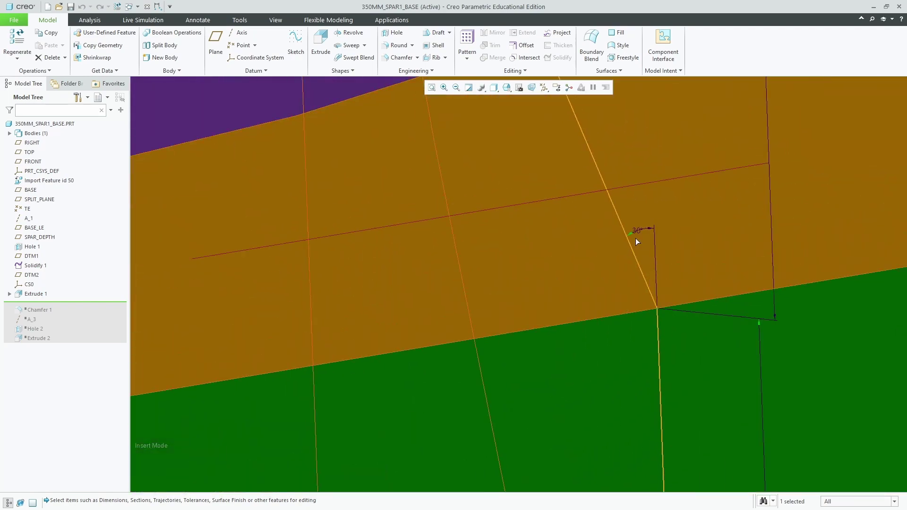
{"action": "scroll", "coordinate": [636, 238], "scroll_direction": "down", "scroll_amount": 6}
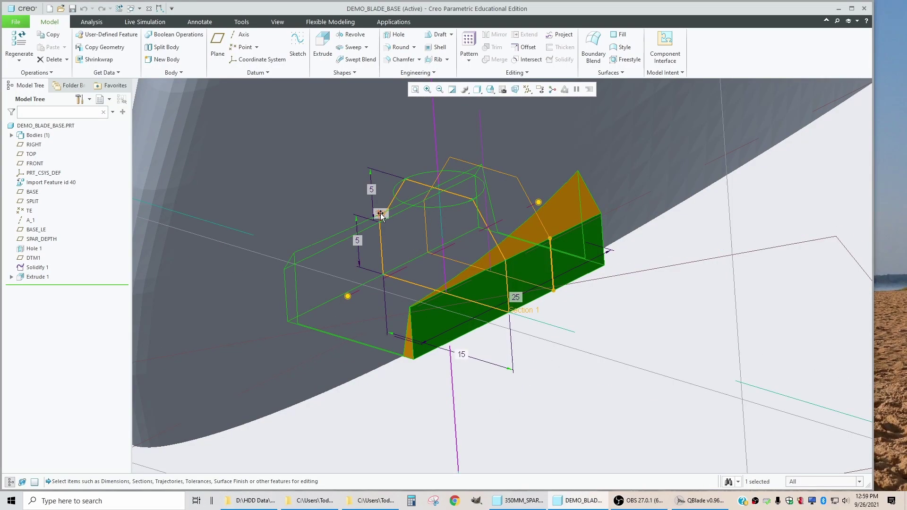
Step: Set the slant angle of Extrude 1 in DEMO_BLADE_BASE to 30 degrees and regenerate the part
{"action": "double_click", "coordinate": [381, 214]}
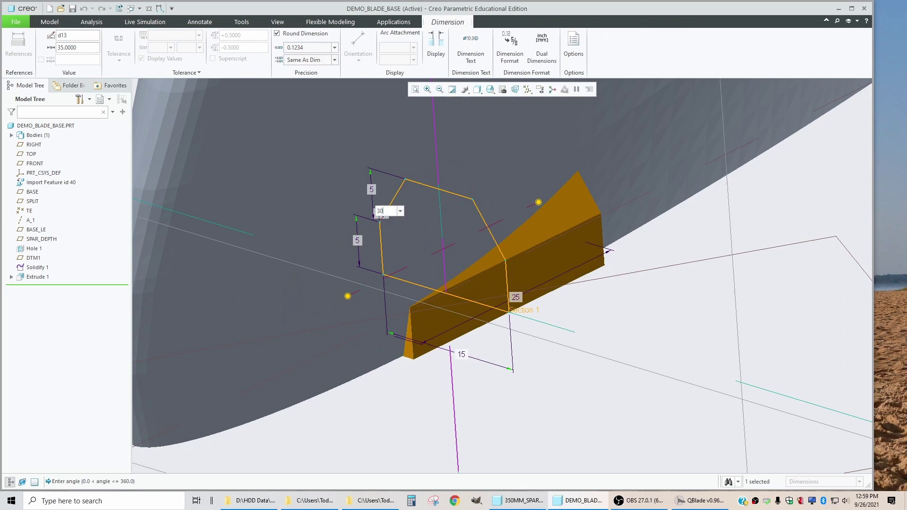
{"action": "type", "text": "30"}
{"action": "key", "text": "Return"}
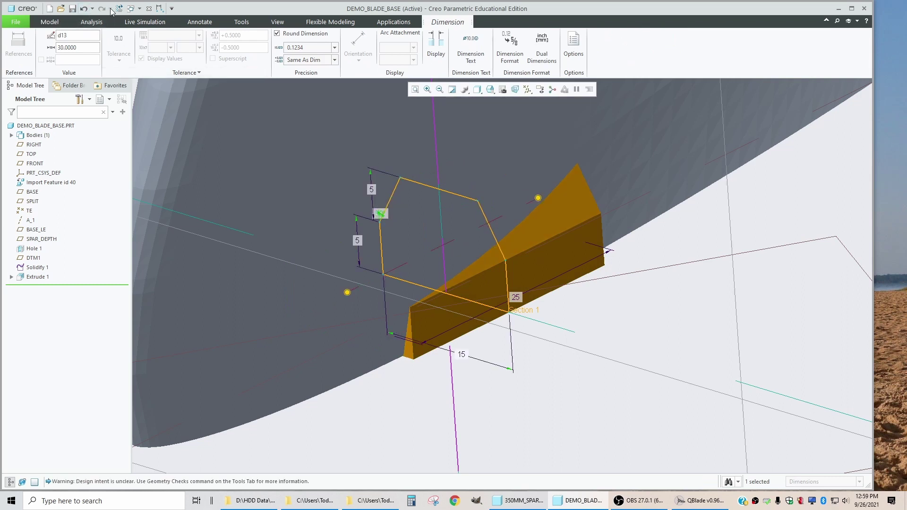
{"action": "left_click", "coordinate": [119, 10]}
{"action": "left_click", "coordinate": [449, 269]}
Step: Examine the regenerated root extrusion on the demo blade from several sides
{"action": "scroll", "coordinate": [449, 268], "scroll_direction": "down", "scroll_amount": 2}
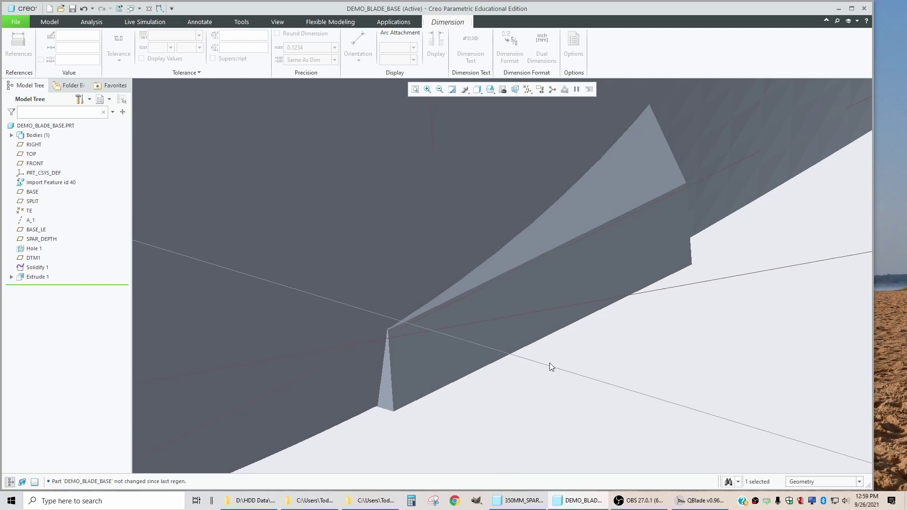
{"action": "scroll", "coordinate": [540, 379], "scroll_direction": "up", "scroll_amount": 4}
{"action": "mouse_move", "coordinate": [540, 379]}
{"action": "middle_mouse_down"}
{"action": "mouse_move", "coordinate": [563, 365]}
{"action": "mouse_move", "coordinate": [621, 361]}
{"action": "mouse_move", "coordinate": [558, 378]}
{"action": "mouse_move", "coordinate": [526, 327]}
{"action": "mouse_move", "coordinate": [456, 319]}
{"action": "mouse_move", "coordinate": [470, 273]}
{"action": "mouse_move", "coordinate": [525, 331]}
{"action": "mouse_move", "coordinate": [526, 361]}
{"action": "mouse_move", "coordinate": [500, 354]}
{"action": "mouse_move", "coordinate": [517, 300]}
{"action": "mouse_move", "coordinate": [520, 310]}
{"action": "mouse_move", "coordinate": [515, 293]}
{"action": "mouse_move", "coordinate": [467, 308]}
{"action": "mouse_move", "coordinate": [455, 288]}
{"action": "mouse_move", "coordinate": [461, 306]}
{"action": "mouse_move", "coordinate": [423, 348]}
{"action": "mouse_move", "coordinate": [406, 350]}
{"action": "middle_mouse_up"}
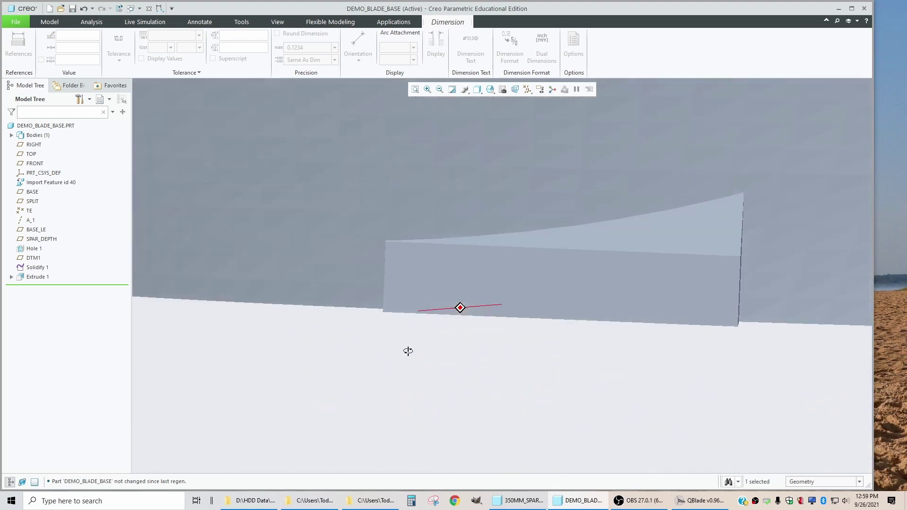
{"action": "scroll", "coordinate": [563, 291], "scroll_direction": "down", "scroll_amount": 5}
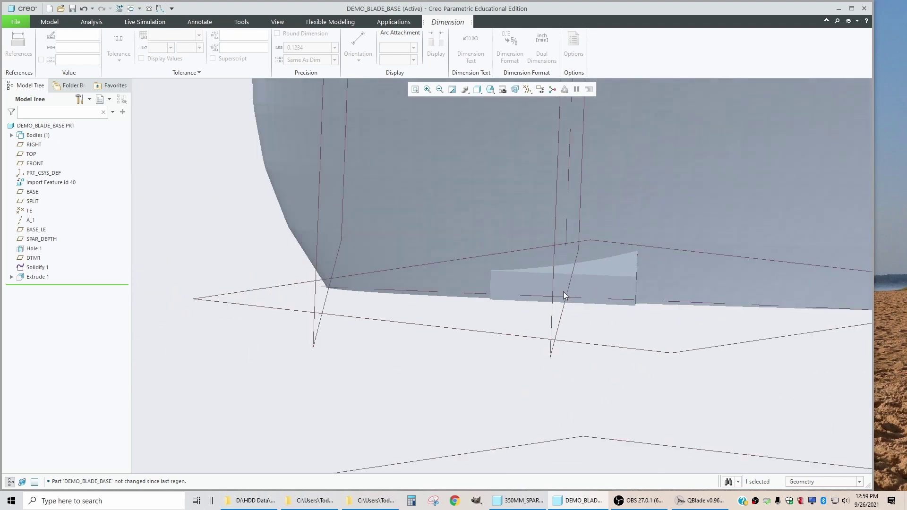
{"action": "mouse_move", "coordinate": [563, 291]}
{"action": "middle_mouse_down"}
{"action": "mouse_move", "coordinate": [543, 293]}
{"action": "mouse_move", "coordinate": [610, 298]}
{"action": "mouse_move", "coordinate": [553, 327]}
{"action": "mouse_move", "coordinate": [506, 311]}
{"action": "mouse_move", "coordinate": [513, 253]}
{"action": "middle_mouse_up"}
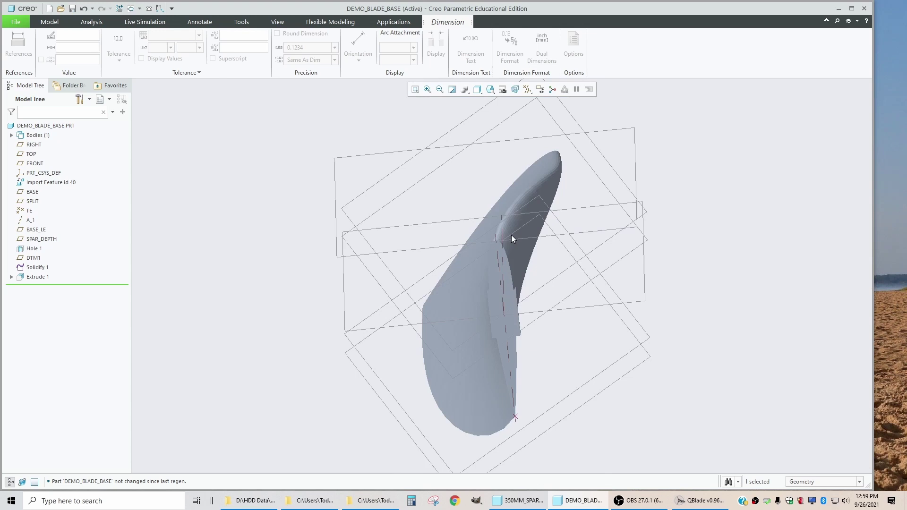
{"action": "scroll", "coordinate": [508, 298], "scroll_direction": "up", "scroll_amount": 5}
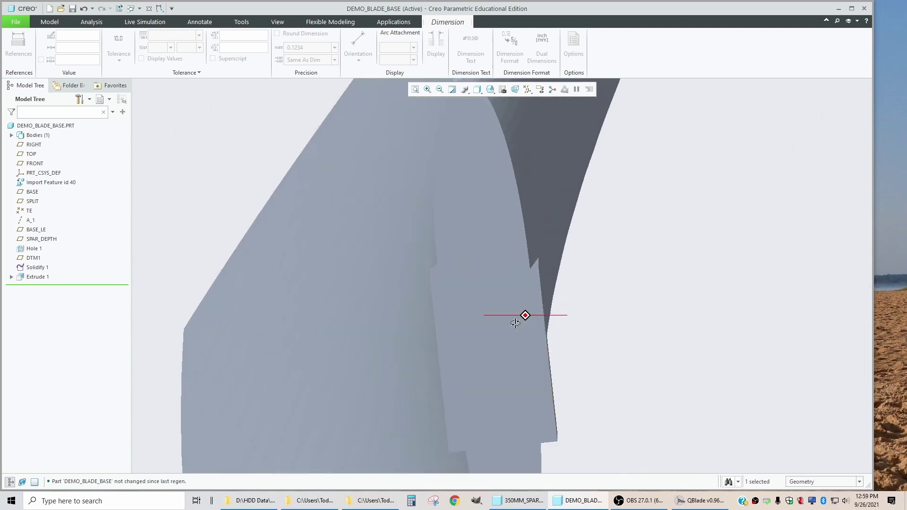
{"action": "middle_click_drag", "start_coordinate": [516, 323], "coordinate": [457, 371]}
{"action": "middle_click_drag", "start_coordinate": [556, 308], "coordinate": [585, 334]}
{"action": "scroll", "coordinate": [395, 342], "scroll_direction": "down", "scroll_amount": 6}
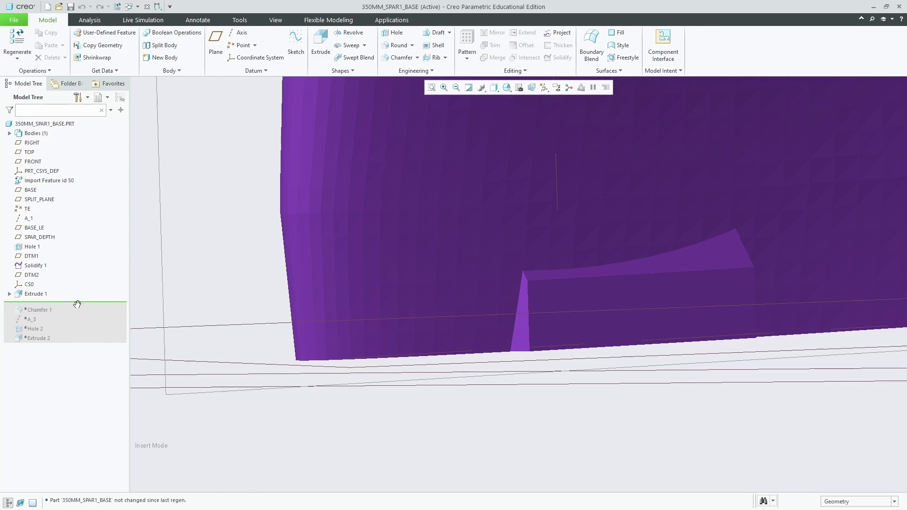
Step: Roll 350MM_SPAR1_BASE forward to include Chamfer 1 and display the chamfer's dimension to examine its size and edges
{"action": "left_click_drag", "start_coordinate": [77, 304], "coordinate": [77, 313]}
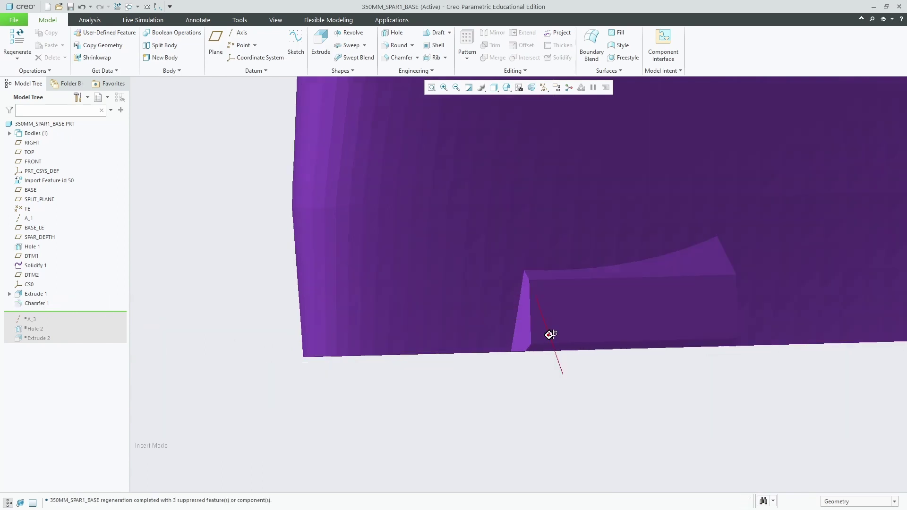
{"action": "middle_click_drag", "start_coordinate": [551, 335], "coordinate": [565, 323]}
{"action": "scroll", "coordinate": [528, 356], "scroll_direction": "down", "scroll_amount": 5}
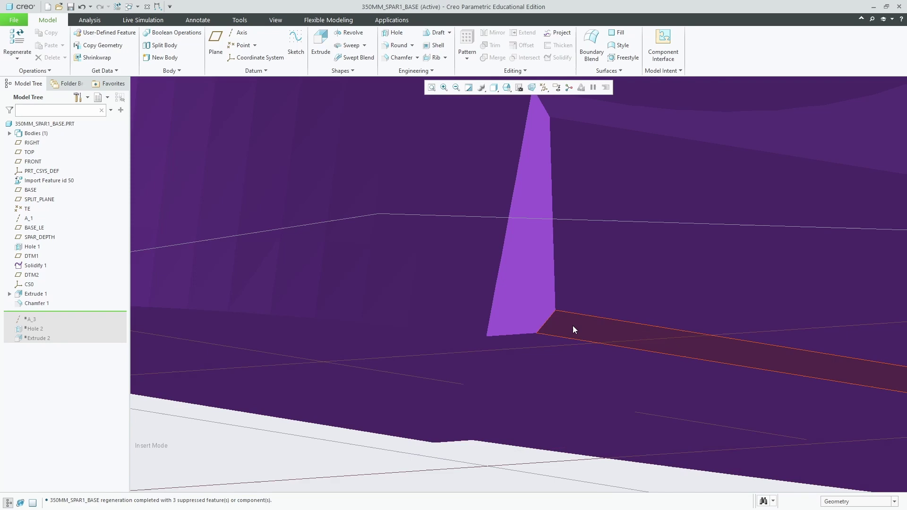
{"action": "left_click", "coordinate": [573, 325]}
{"action": "scroll", "coordinate": [496, 352], "scroll_direction": "down", "scroll_amount": 3}
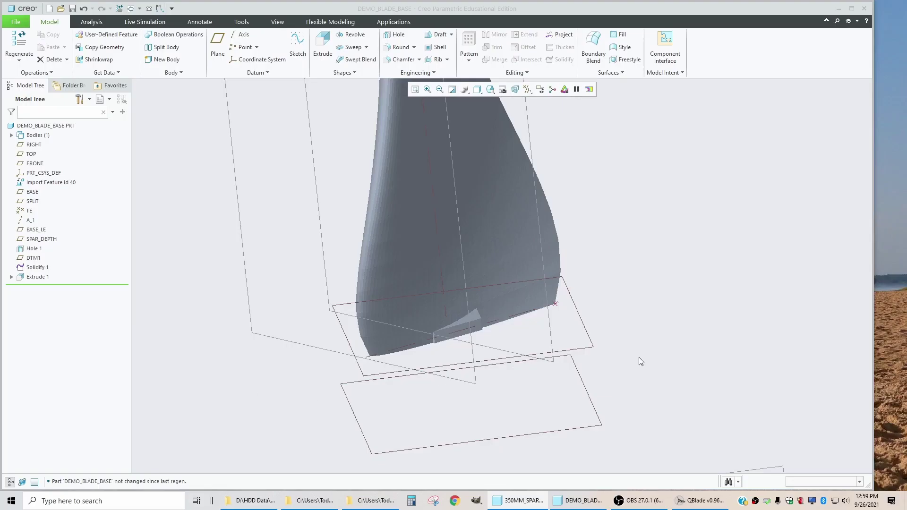
{"action": "left_click", "coordinate": [641, 362]}
{"action": "scroll", "coordinate": [494, 340], "scroll_direction": "up", "scroll_amount": 4}
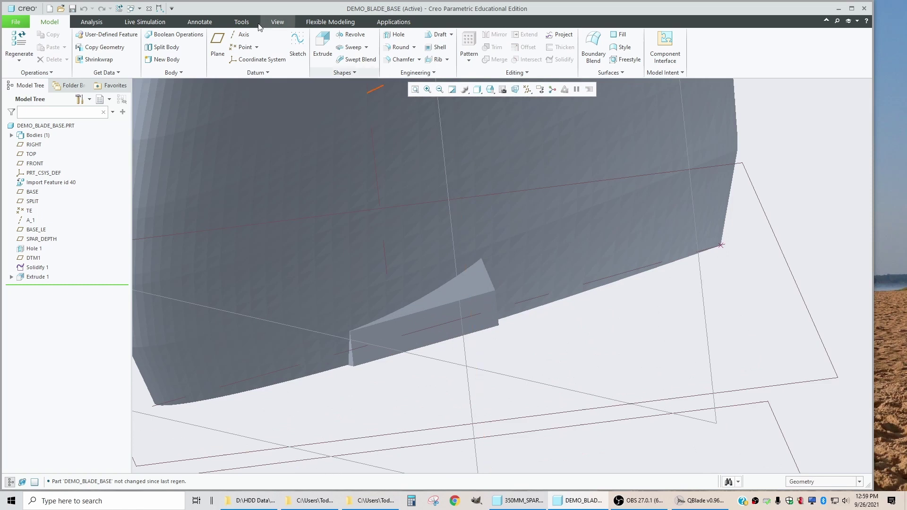
Step: Chamfer the two long lower edges of the demo blade's root extrusion with a D x D chamfer of 0.5
{"action": "left_click", "coordinate": [403, 59]}
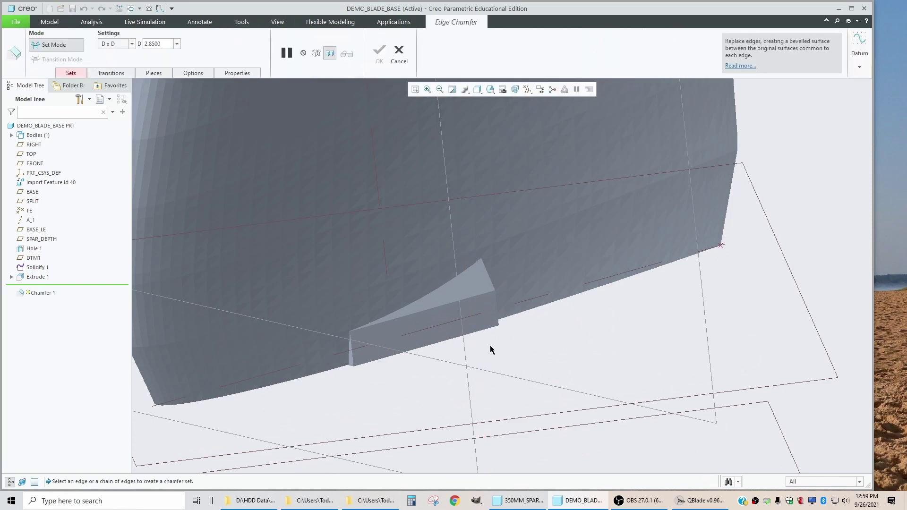
{"action": "left_click", "coordinate": [485, 330]}
{"action": "middle_click_drag", "start_coordinate": [486, 330], "coordinate": [492, 286]}
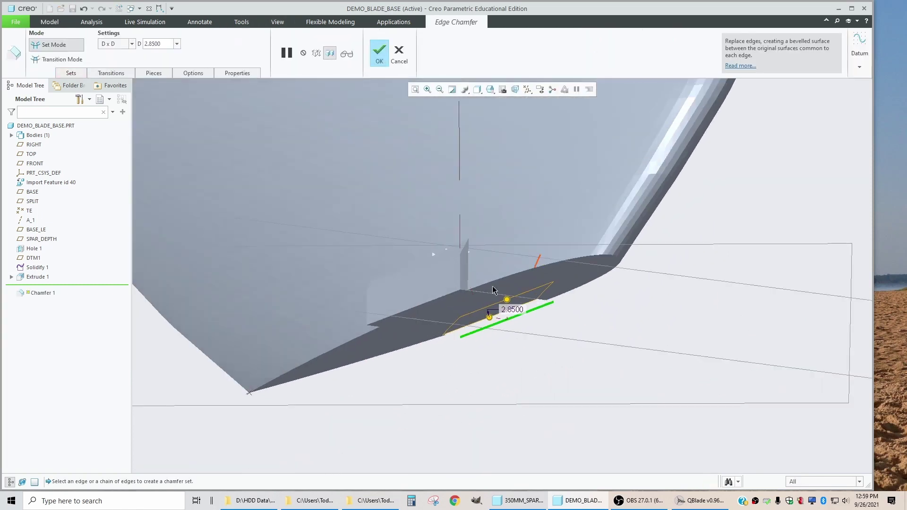
{"action": "left_click", "coordinate": [422, 308], "text": "ctrl"}
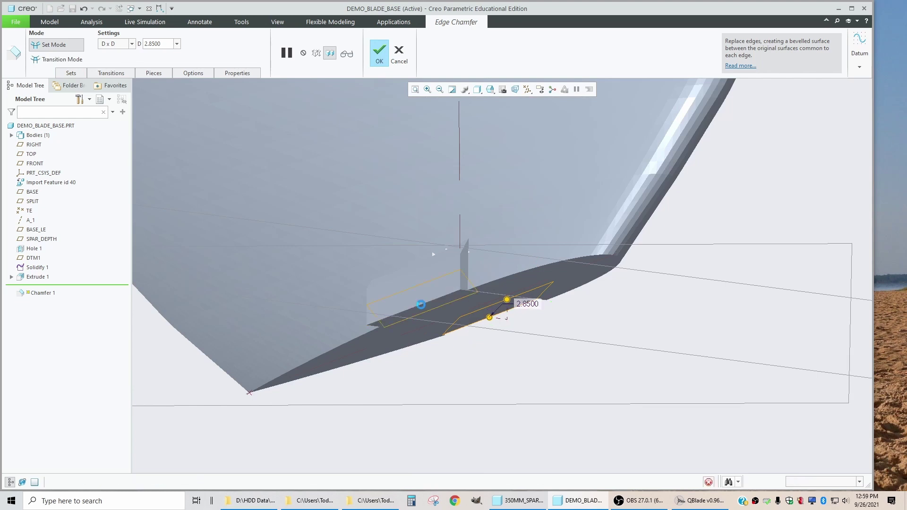
{"action": "double_click", "coordinate": [159, 43]}
{"action": "key", "text": "BackSpace"}
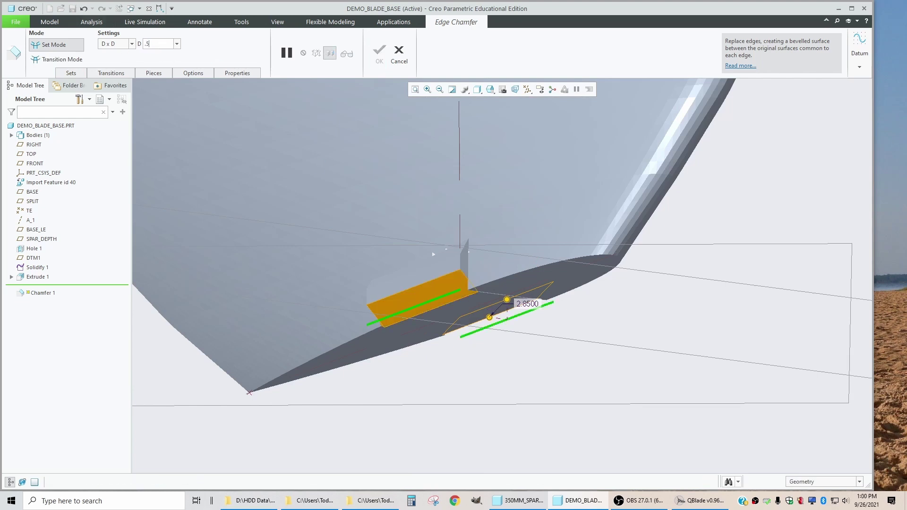
{"action": "type", "text": ".5"}
{"action": "key", "text": "Return"}
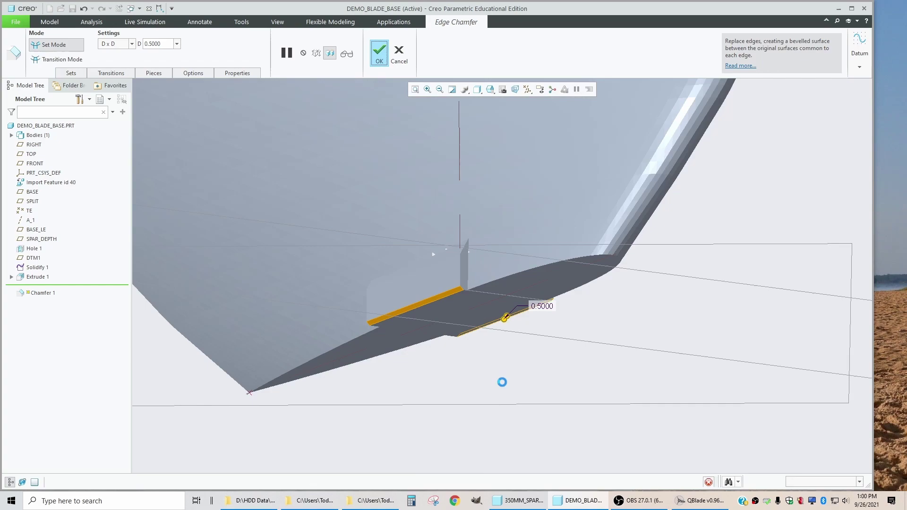
{"action": "left_click", "coordinate": [489, 370]}
{"action": "scroll", "coordinate": [493, 303], "scroll_direction": "down", "scroll_amount": 2}
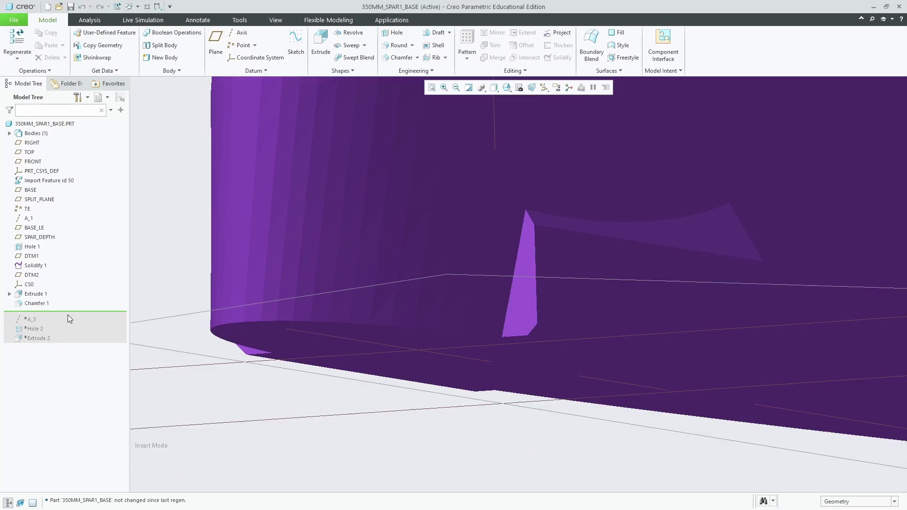
Step: Switch to 350MM_SPAR1_BASE, roll the model forward to include A_3 and Hole 2, and examine the blade root from below
{"action": "left_click_drag", "start_coordinate": [77, 313], "coordinate": [73, 333]}
{"action": "scroll", "coordinate": [514, 316], "scroll_direction": "up", "scroll_amount": 2}
{"action": "scroll", "coordinate": [559, 288], "scroll_direction": "down", "scroll_amount": 3}
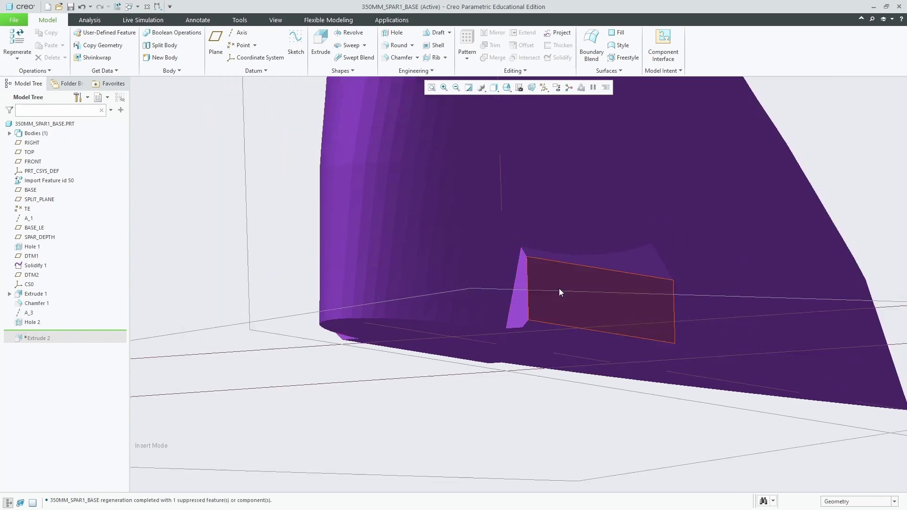
{"action": "middle_click_drag", "start_coordinate": [567, 304], "coordinate": [538, 288]}
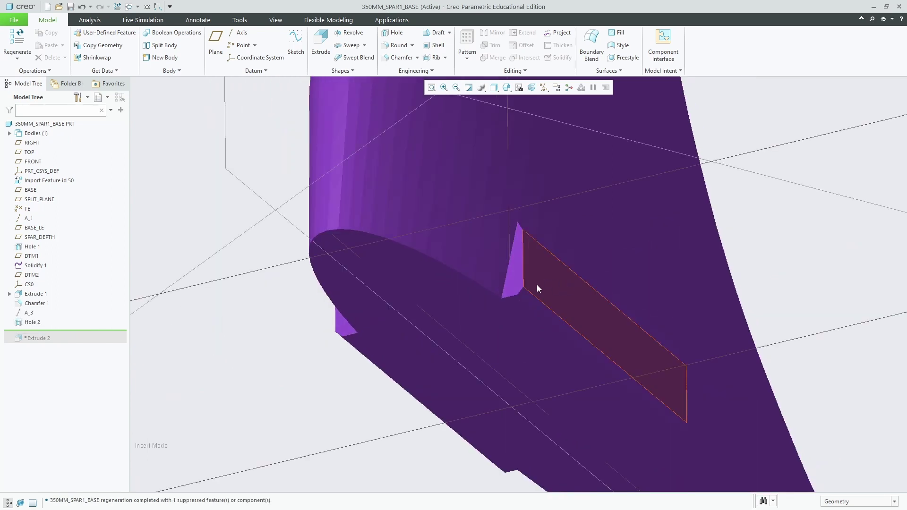
{"action": "middle_click_drag", "start_coordinate": [609, 360], "coordinate": [607, 333]}
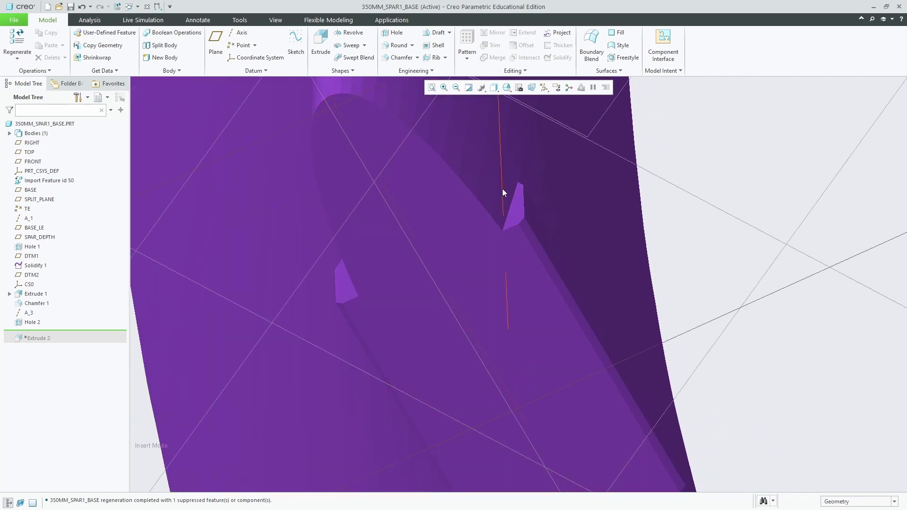
{"action": "scroll", "coordinate": [435, 277], "scroll_direction": "up", "scroll_amount": 5}
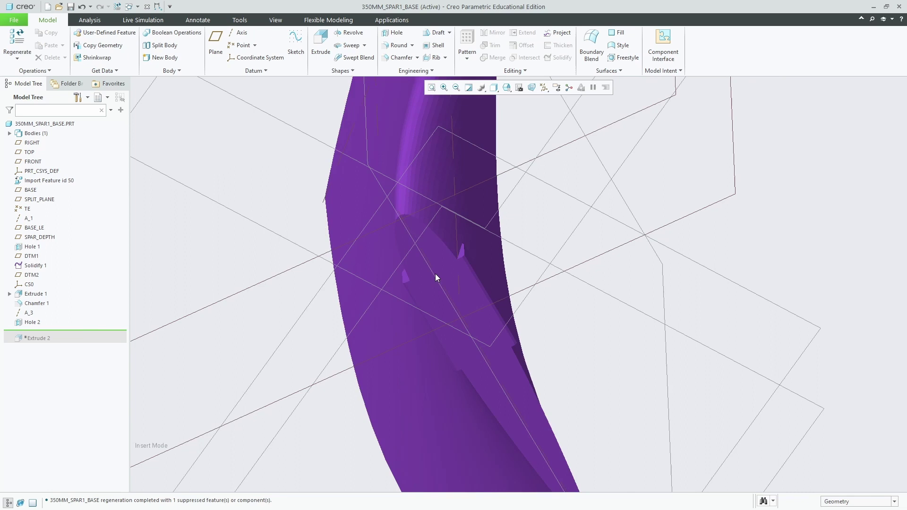
{"action": "middle_click_drag", "start_coordinate": [446, 289], "coordinate": [369, 362]}
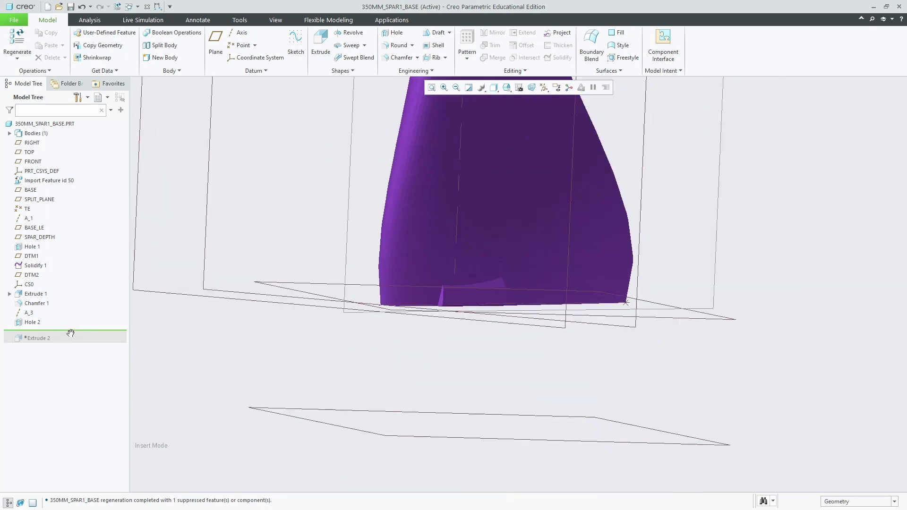
Step: Roll 350MM_SPAR1_BASE forward to include Extrude 2, highlight that feature, and examine its bore at the blade's end faces
{"action": "left_click_drag", "start_coordinate": [72, 354], "coordinate": [81, 344]}
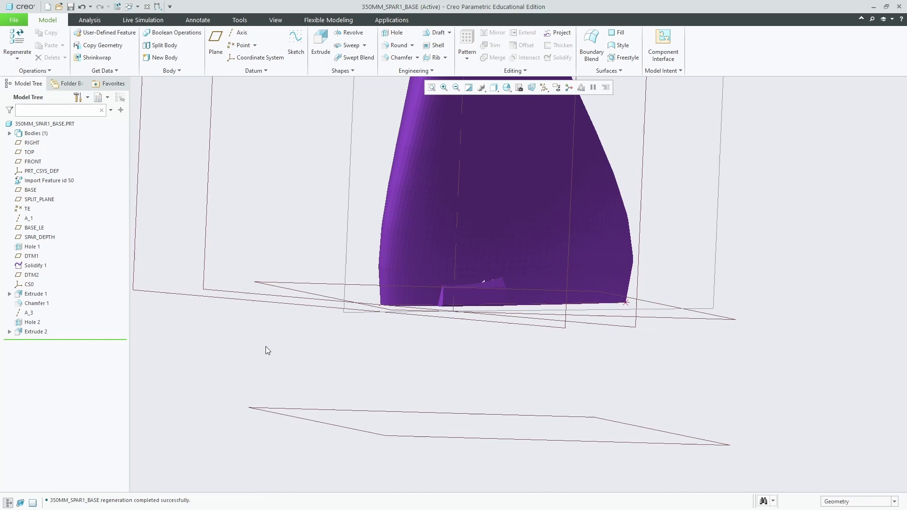
{"action": "middle_click_drag", "start_coordinate": [450, 274], "coordinate": [472, 326]}
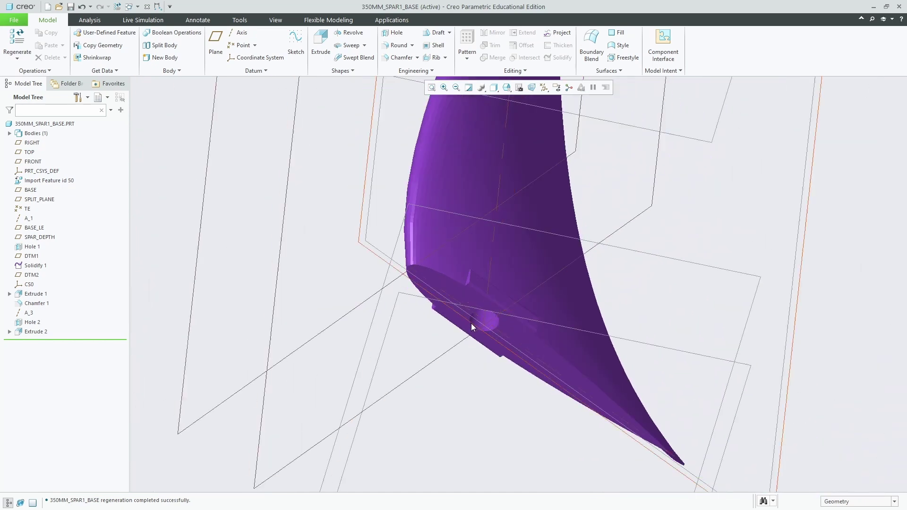
{"action": "left_click", "coordinate": [37, 331]}
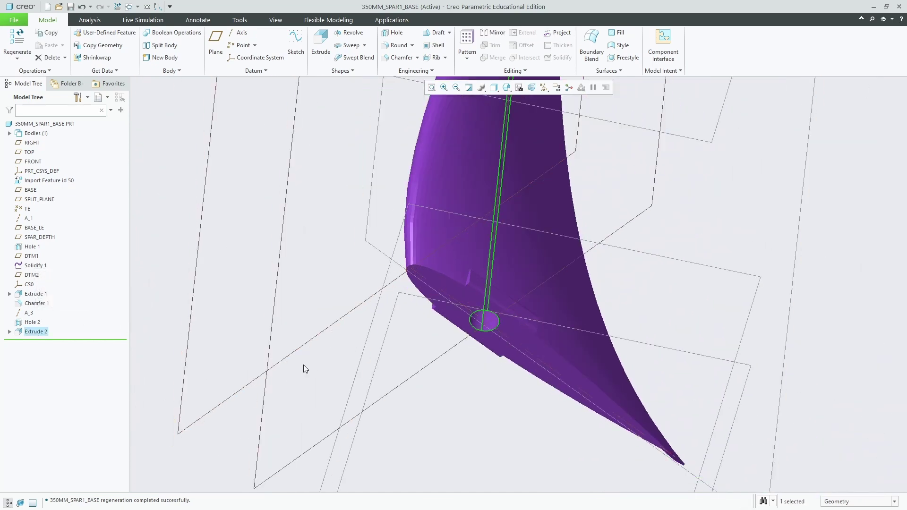
{"action": "left_click", "coordinate": [308, 298]}
{"action": "middle_click_drag", "start_coordinate": [443, 334], "coordinate": [443, 362]}
{"action": "scroll", "coordinate": [465, 170], "scroll_direction": "down", "scroll_amount": 10}
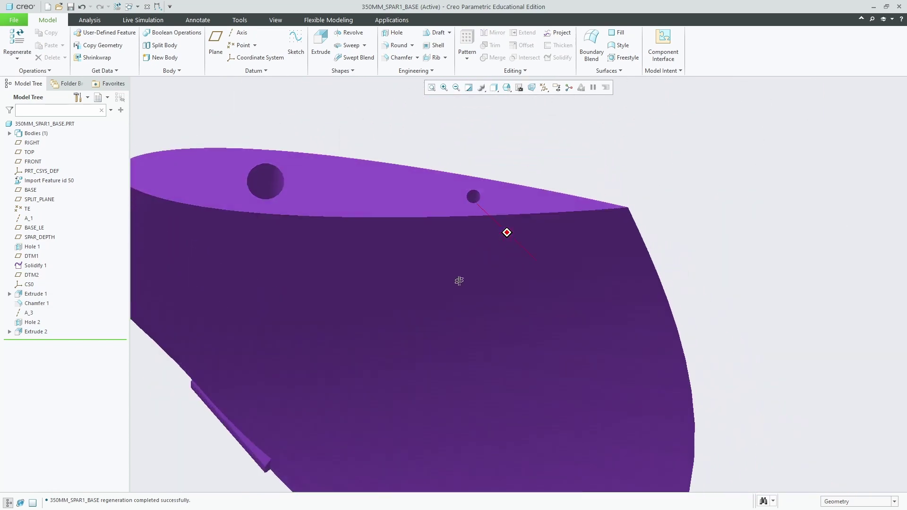
{"action": "middle_click_drag", "start_coordinate": [459, 280], "coordinate": [418, 222]}
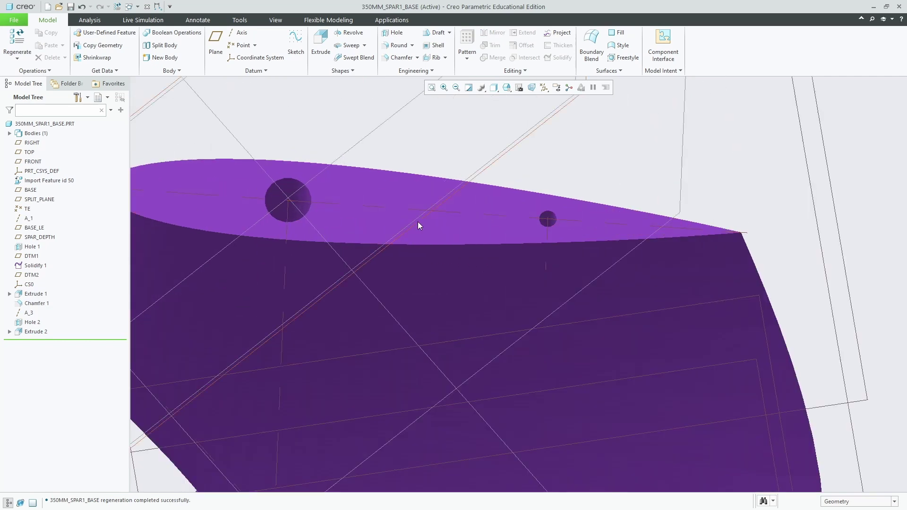
Step: Highlight Hole 2 in 350MM_SPAR1_BASE and examine its position and depth near the trailing edge
{"action": "left_click", "coordinate": [29, 324]}
{"action": "middle_click_drag", "start_coordinate": [537, 259], "coordinate": [719, 277]}
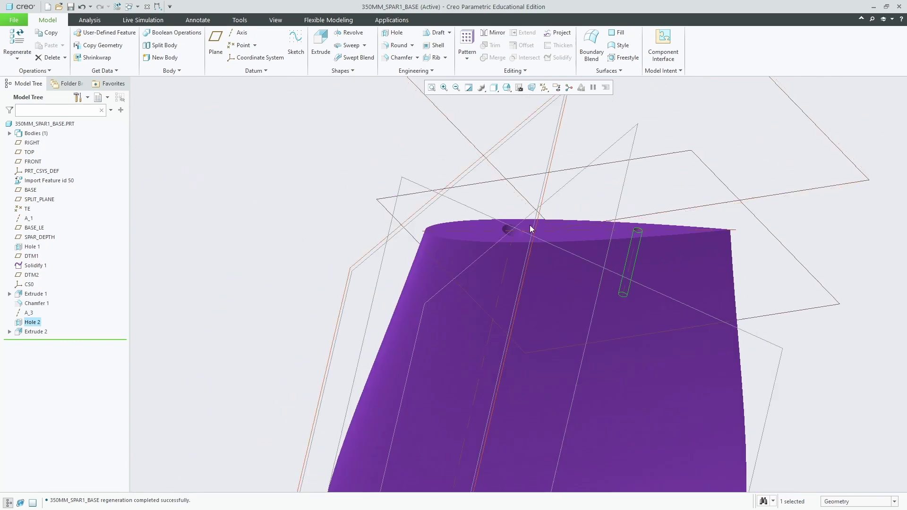
{"action": "scroll", "coordinate": [534, 236], "scroll_direction": "up", "scroll_amount": 4}
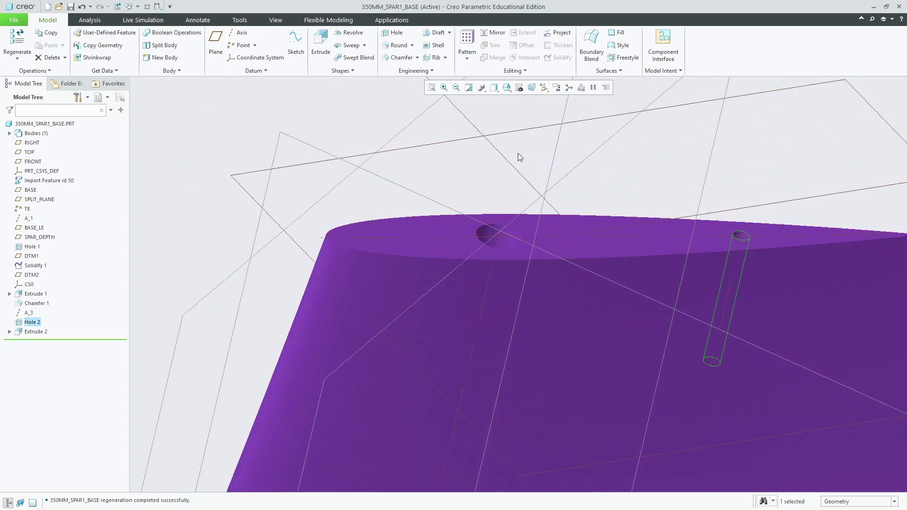
{"action": "scroll", "coordinate": [428, 290], "scroll_direction": "down", "scroll_amount": 3}
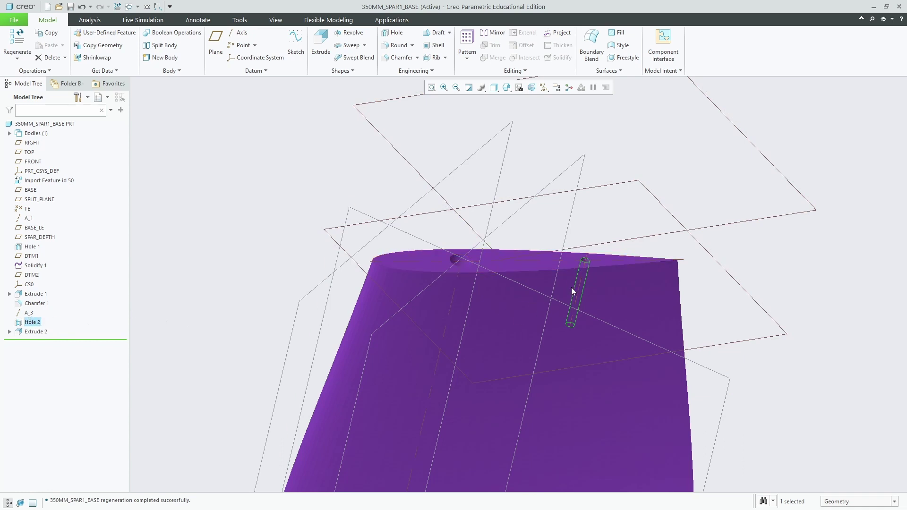
Step: Highlight datum axis A_3 in 350MM_SPAR1_BASE and examine how it runs across the blade's root face
{"action": "left_click", "coordinate": [30, 313]}
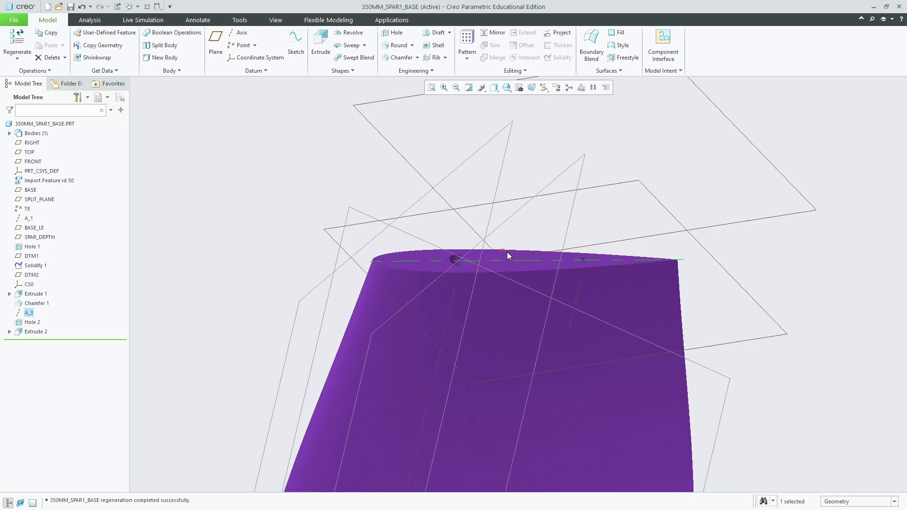
{"action": "scroll", "coordinate": [514, 256], "scroll_direction": "down", "scroll_amount": 3}
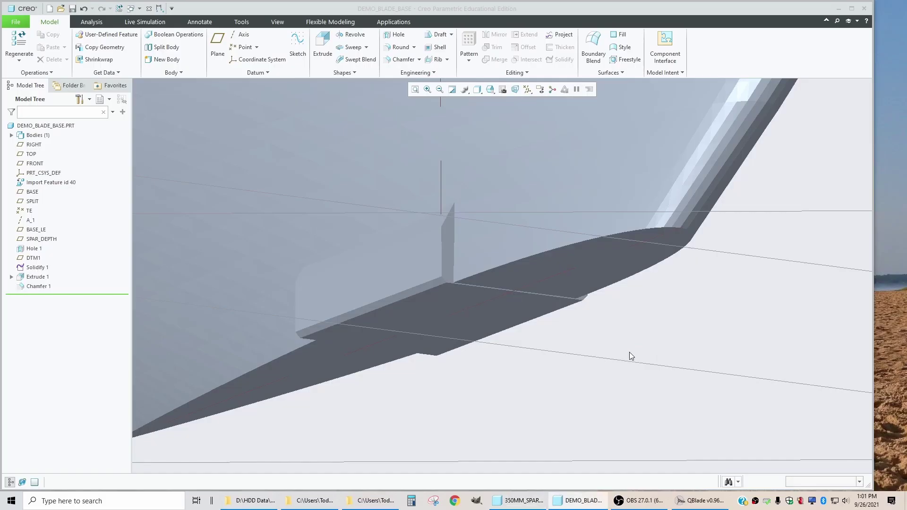
{"action": "key", "text": "ctrl+d"}
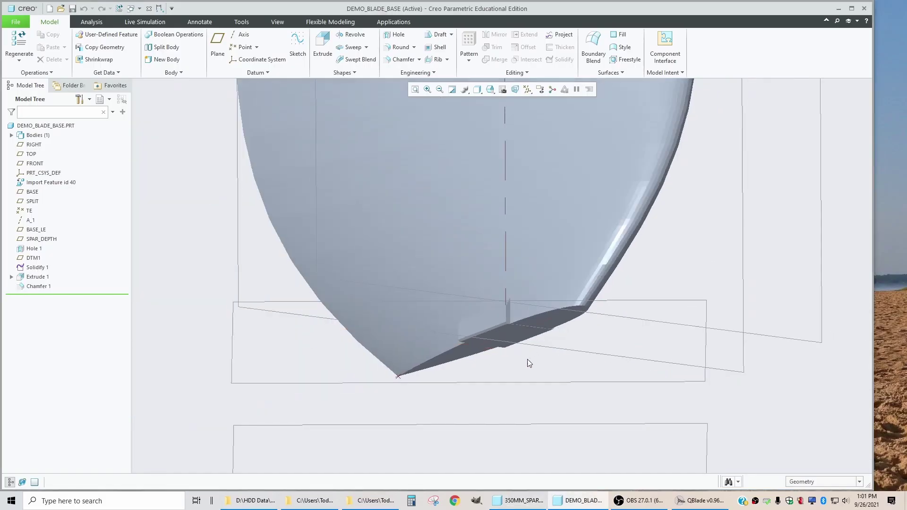
Step: In DEMO_BLADE_BASE, create a datum axis through the leading-edge and trailing-edge vertices of the blade's root face
{"action": "middle_click_drag", "start_coordinate": [551, 204], "coordinate": [595, 204]}
{"action": "scroll", "coordinate": [543, 171], "scroll_direction": "down", "scroll_amount": 6}
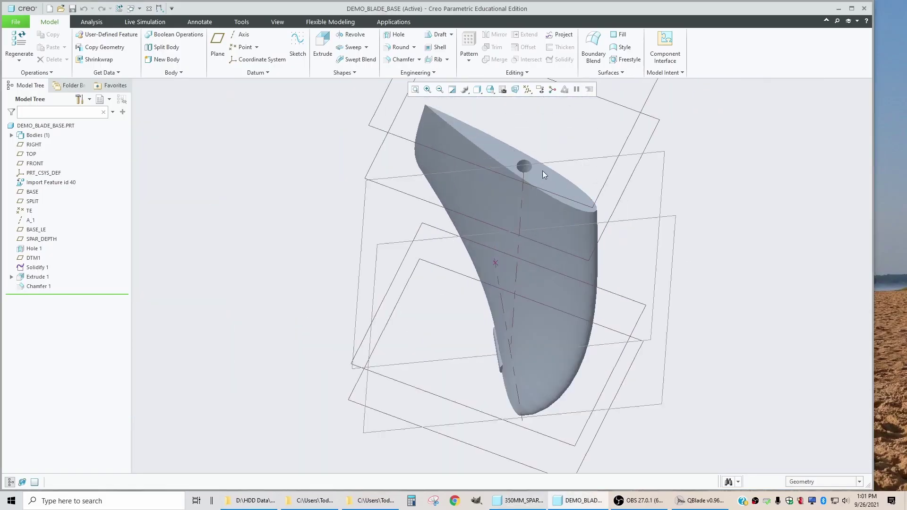
{"action": "scroll", "coordinate": [509, 192], "scroll_direction": "up", "scroll_amount": 3}
{"action": "scroll", "coordinate": [528, 126], "scroll_direction": "up", "scroll_amount": 3}
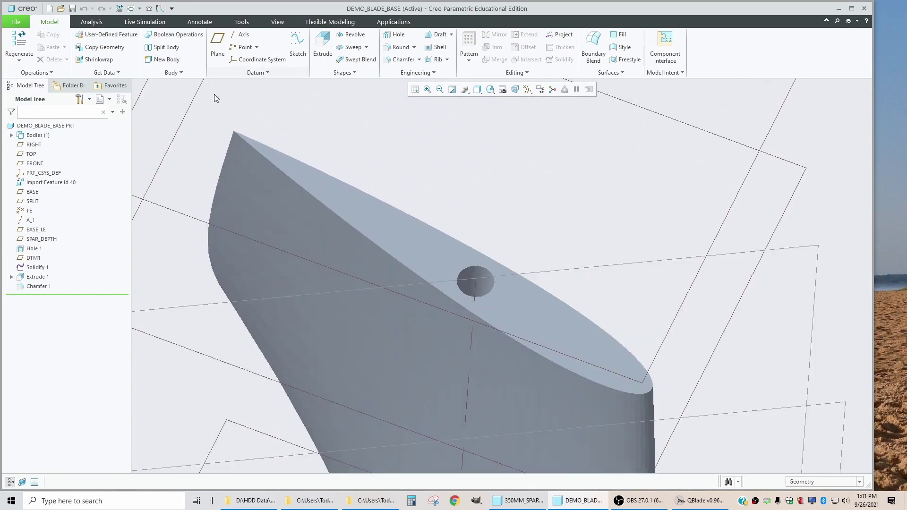
{"action": "left_click", "coordinate": [244, 34]}
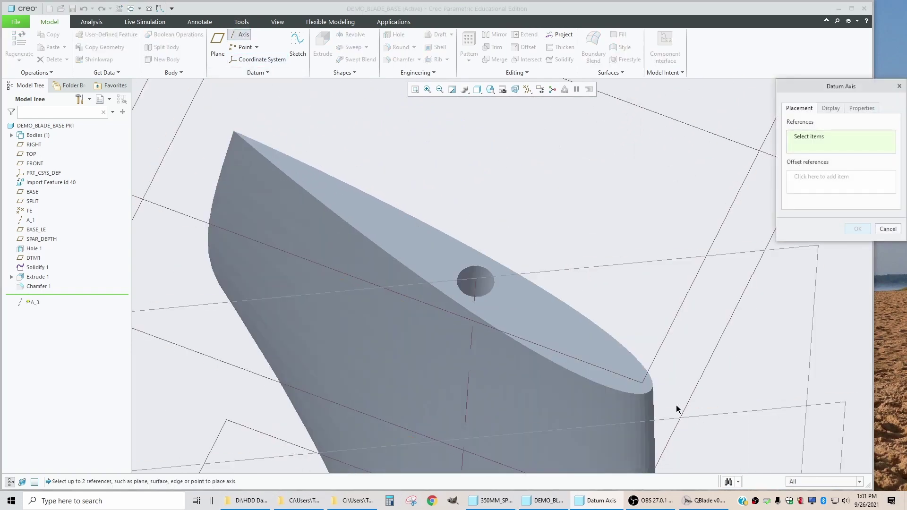
{"action": "scroll", "coordinate": [629, 377], "scroll_direction": "up", "scroll_amount": 5}
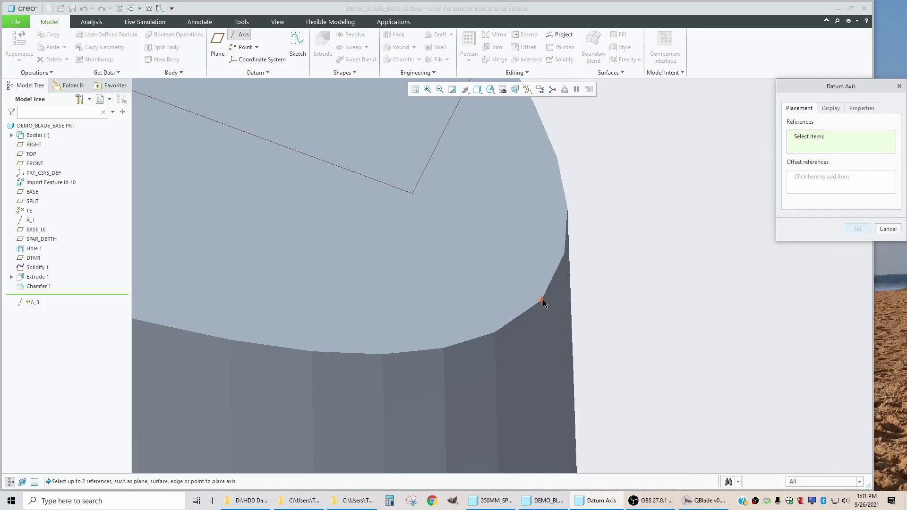
{"action": "left_click", "coordinate": [543, 300]}
{"action": "scroll", "coordinate": [605, 335], "scroll_direction": "down", "scroll_amount": 5}
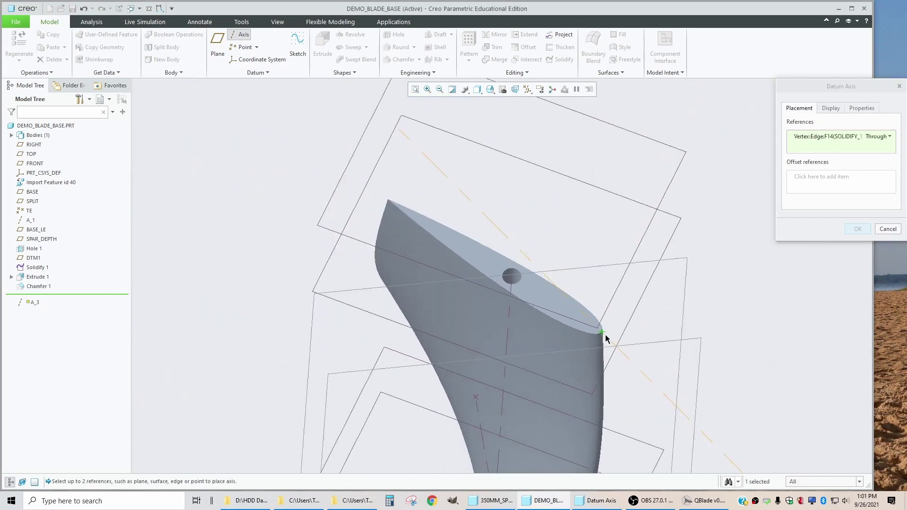
{"action": "scroll", "coordinate": [393, 211], "scroll_direction": "up", "scroll_amount": 6}
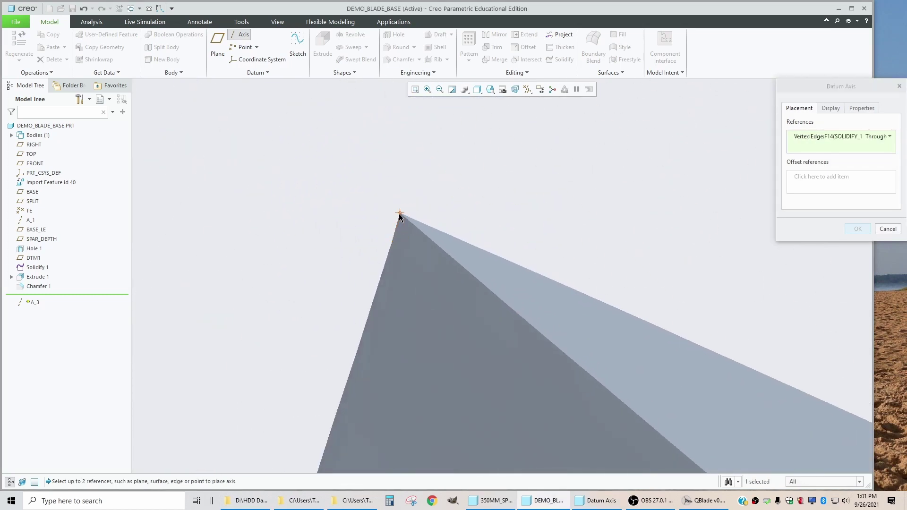
{"action": "scroll", "coordinate": [401, 209], "scroll_direction": "up", "scroll_amount": 3}
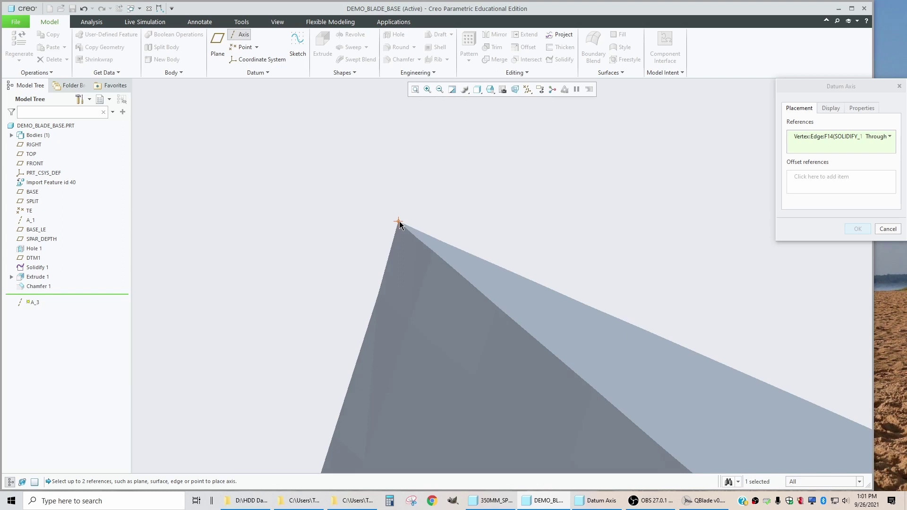
{"action": "left_click", "coordinate": [399, 223], "text": "ctrl"}
{"action": "left_click", "coordinate": [858, 229]}
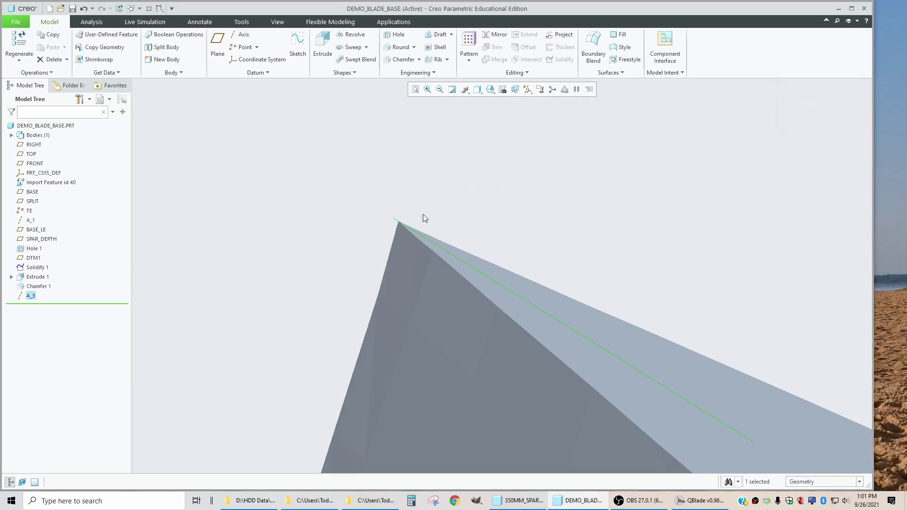
{"action": "scroll", "coordinate": [309, 175], "scroll_direction": "down", "scroll_amount": 5}
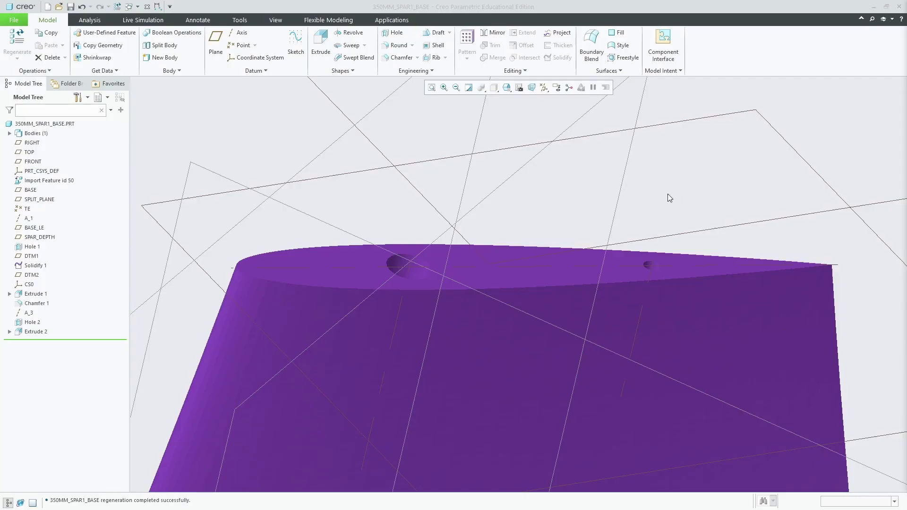
Step: Switch to 350MM_SPAR1_BASE and examine the small hole's diameter, depth and distance from the spar bore
{"action": "scroll", "coordinate": [662, 266], "scroll_direction": "up", "scroll_amount": 4}
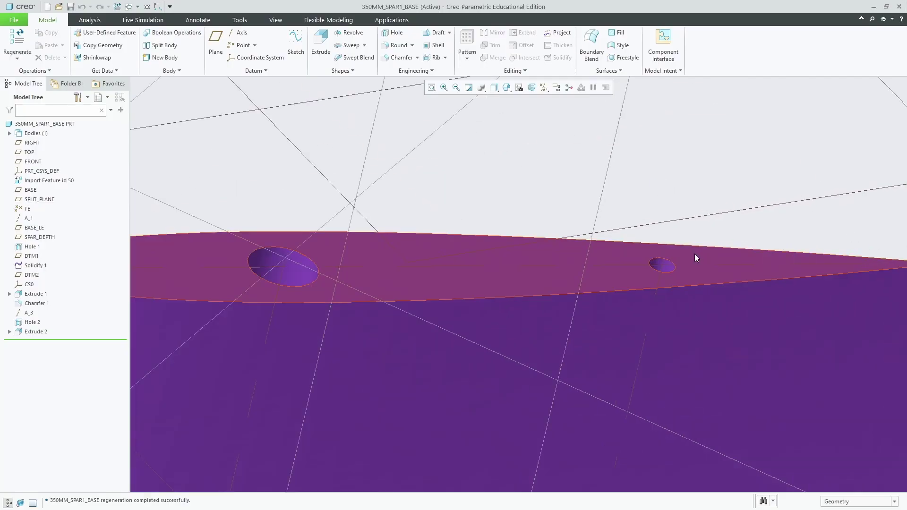
{"action": "scroll", "coordinate": [662, 266], "scroll_direction": "up", "scroll_amount": 3}
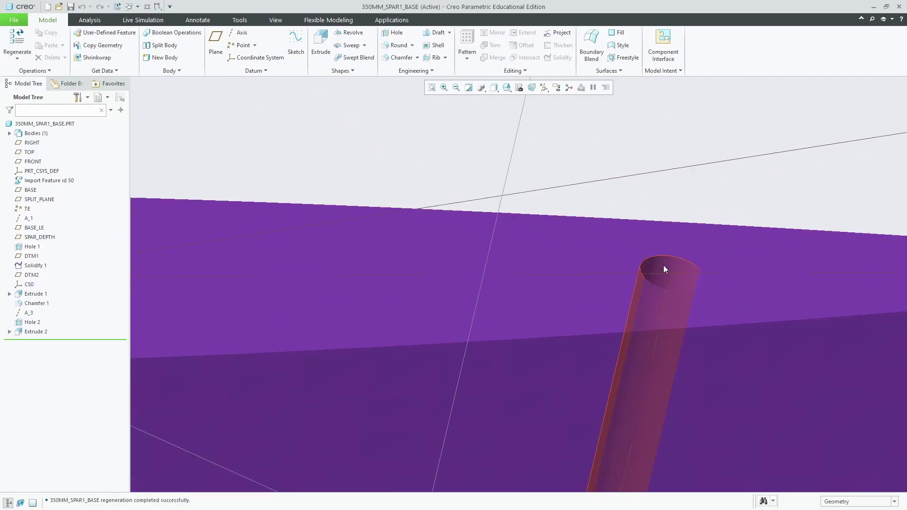
{"action": "left_click", "coordinate": [656, 265]}
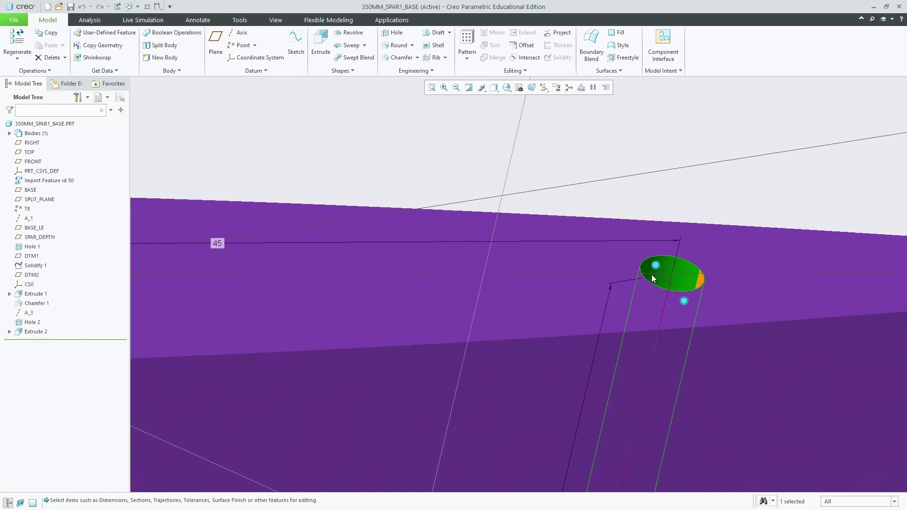
{"action": "scroll", "coordinate": [598, 274], "scroll_direction": "down", "scroll_amount": 3}
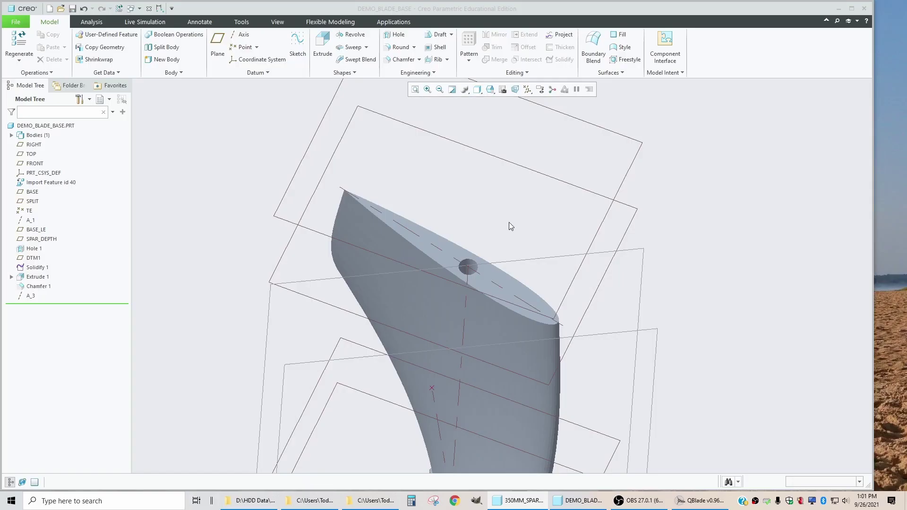
{"action": "left_click", "coordinate": [452, 219]}
Step: In DEMO_BLADE_BASE, start a simple hole on the root face near the trailing edge with diameter 3 and depth 26
{"action": "scroll", "coordinate": [450, 222], "scroll_direction": "up", "scroll_amount": 5}
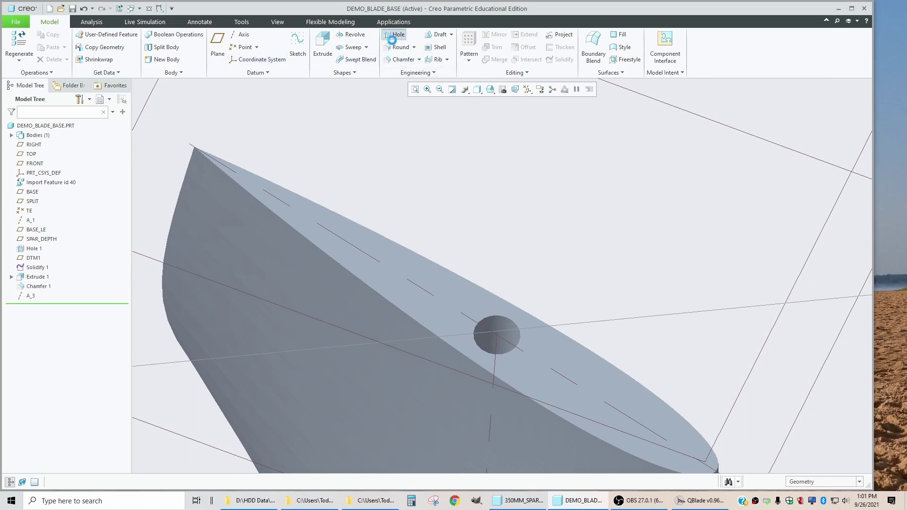
{"action": "left_click", "coordinate": [397, 34]}
{"action": "left_click", "coordinate": [354, 251]}
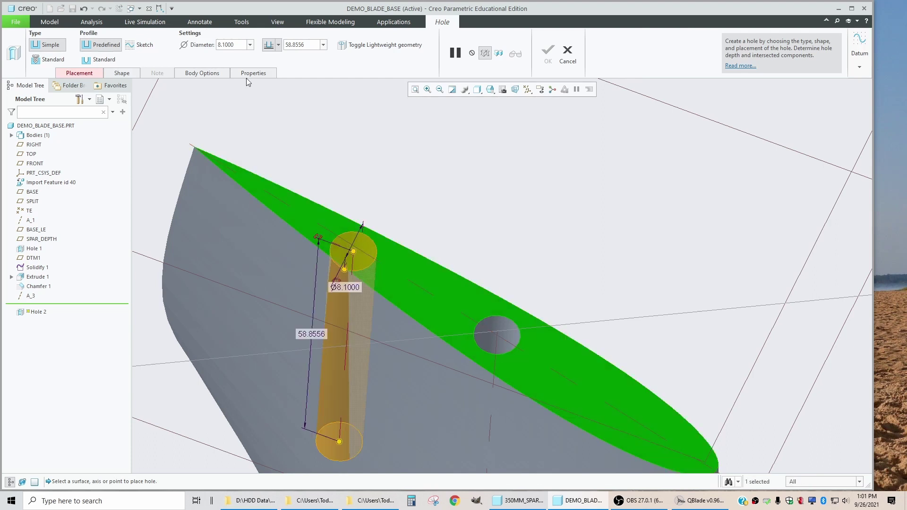
{"action": "double_click", "coordinate": [228, 46]}
{"action": "type", "text": "3"}
{"action": "key", "text": "Return"}
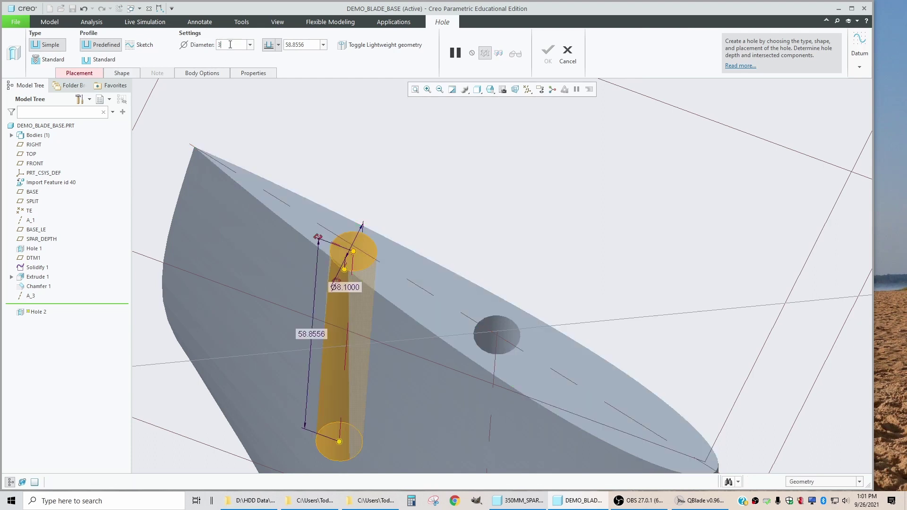
{"action": "double_click", "coordinate": [305, 45]}
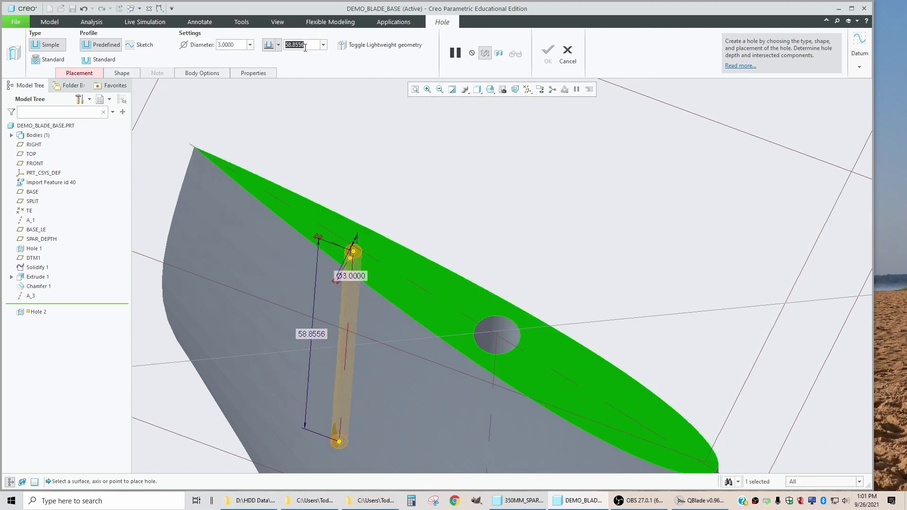
{"action": "type", "text": "26"}
{"action": "key", "text": "Return"}
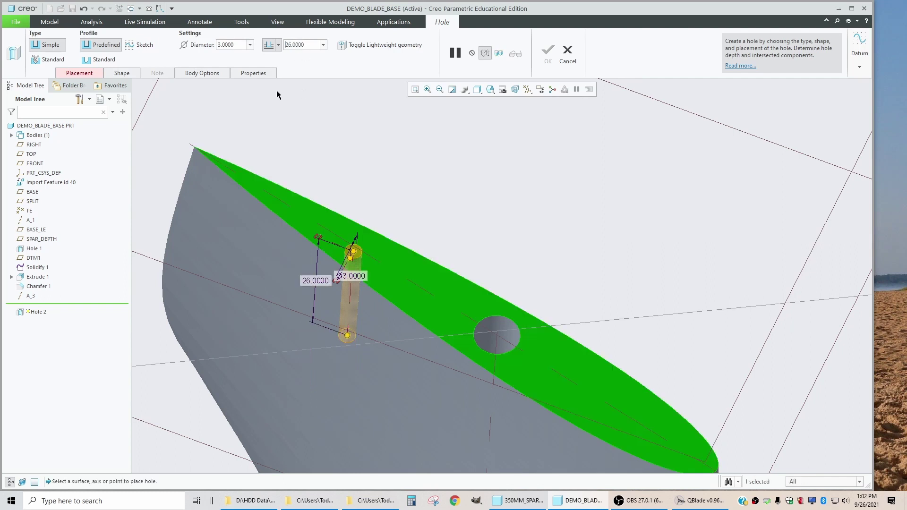
Step: Assign datum axis A_3 and the spar bore's axis as the new hole's offset references
{"action": "left_click", "coordinate": [79, 73]}
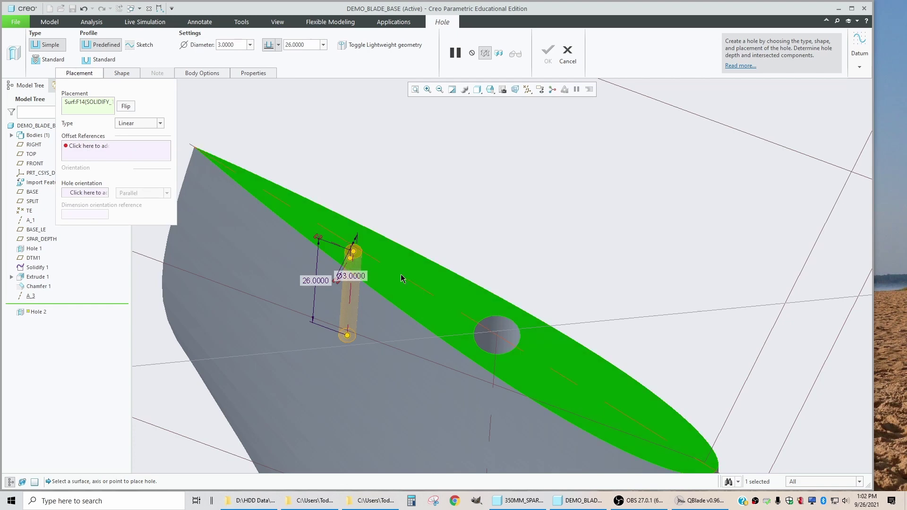
{"action": "left_click", "coordinate": [89, 149]}
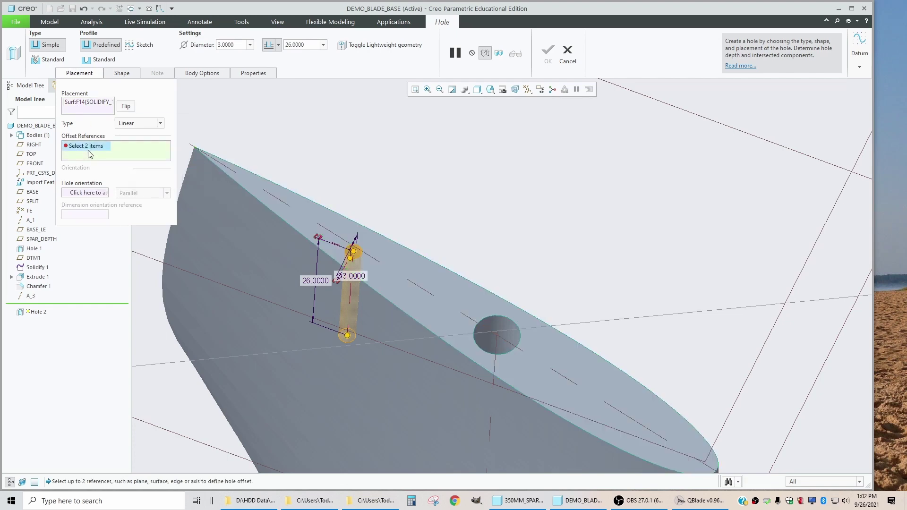
{"action": "scroll", "coordinate": [382, 310], "scroll_direction": "down", "scroll_amount": 2}
{"action": "scroll", "coordinate": [411, 277], "scroll_direction": "up", "scroll_amount": 4}
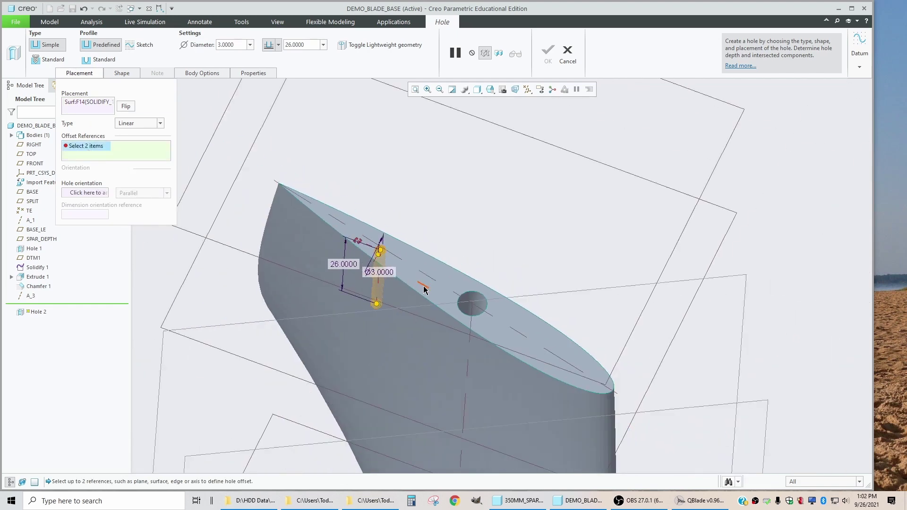
{"action": "scroll", "coordinate": [425, 289], "scroll_direction": "down", "scroll_amount": 2}
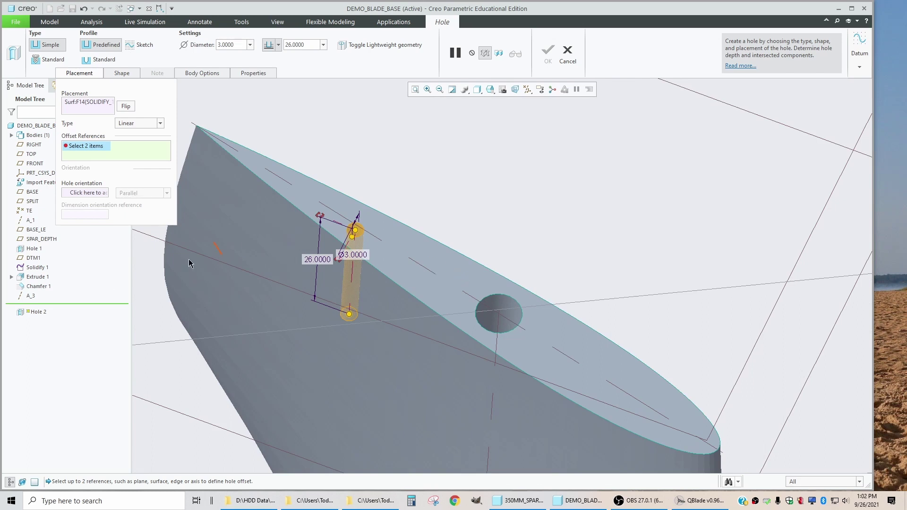
{"action": "left_click", "coordinate": [29, 296]}
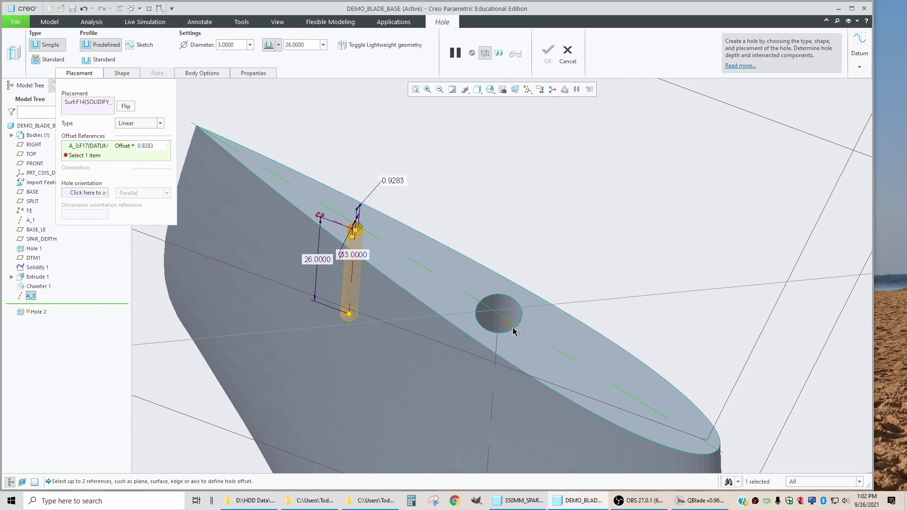
{"action": "scroll", "coordinate": [514, 331], "scroll_direction": "up", "scroll_amount": 5}
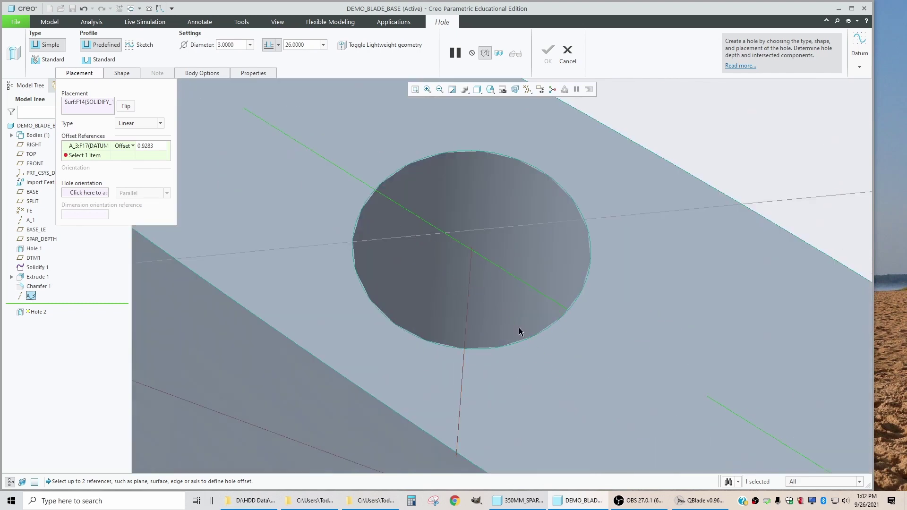
{"action": "left_click", "coordinate": [470, 272]}
{"action": "scroll", "coordinate": [473, 283], "scroll_direction": "down", "scroll_amount": 5}
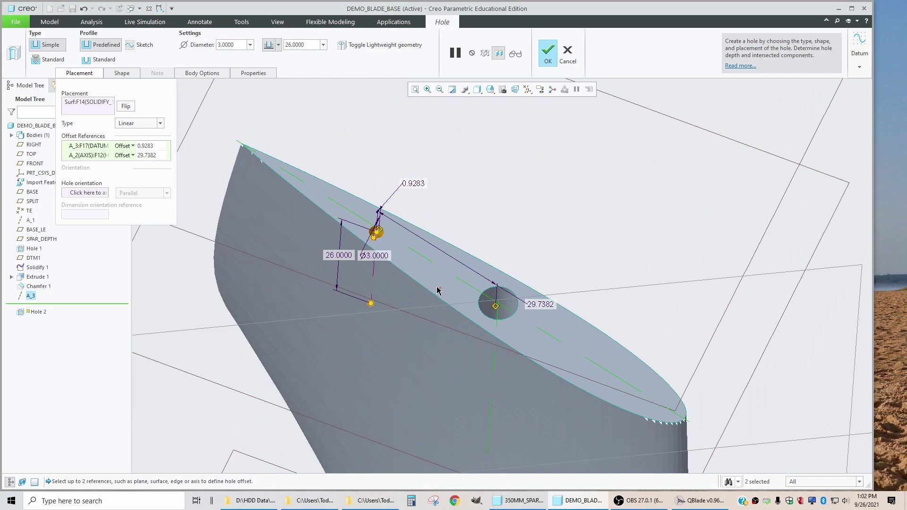
Step: Change the hole's A_3 reference from Offset to Align so its centre lies on that axis
{"action": "left_click", "coordinate": [122, 146]}
{"action": "left_click", "coordinate": [131, 146]}
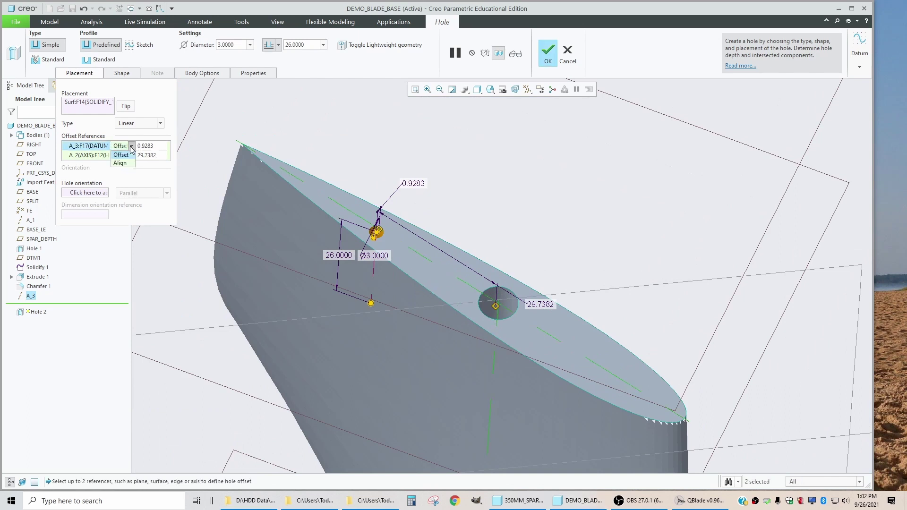
{"action": "left_click", "coordinate": [124, 163]}
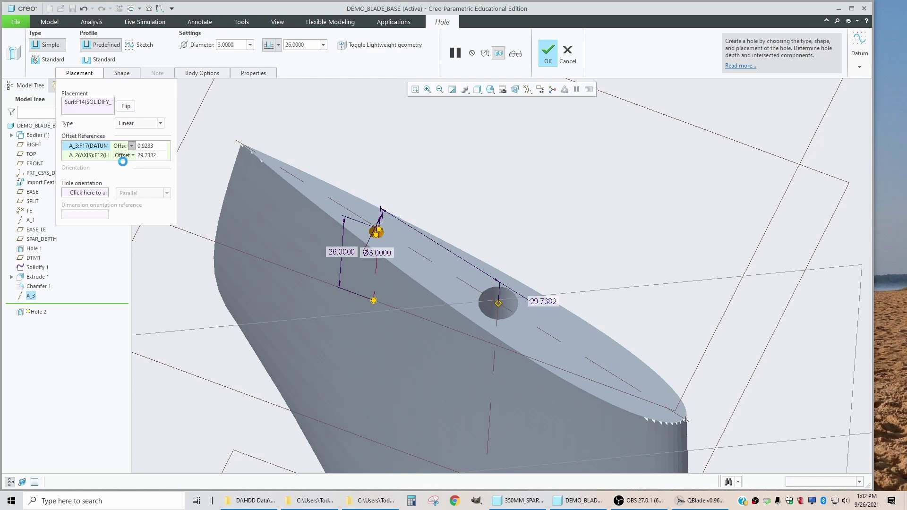
Step: Set the hole's offset from the spar bore's axis to 30
{"action": "left_click", "coordinate": [153, 157]}
{"action": "type", "text": "30"}
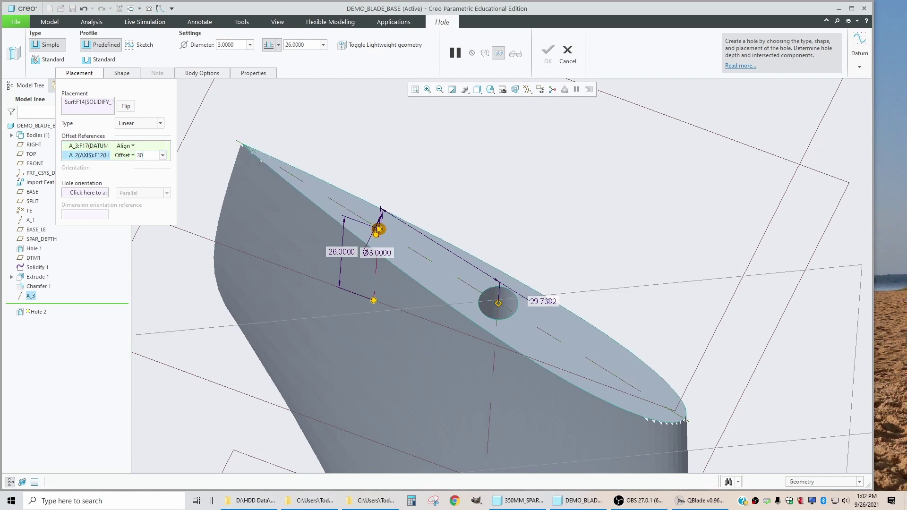
{"action": "key", "text": "Return"}
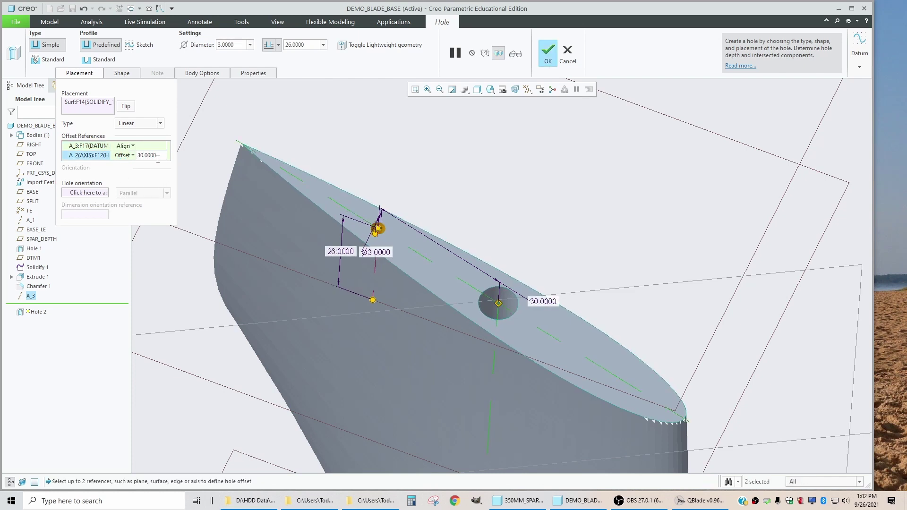
Step: Set the hole's offset from the spar bore's axis to 40 and inspect how its depth fits within the trailing edge
{"action": "left_click", "coordinate": [157, 158]}
{"action": "type", "text": "40"}
{"action": "key", "text": "Return"}
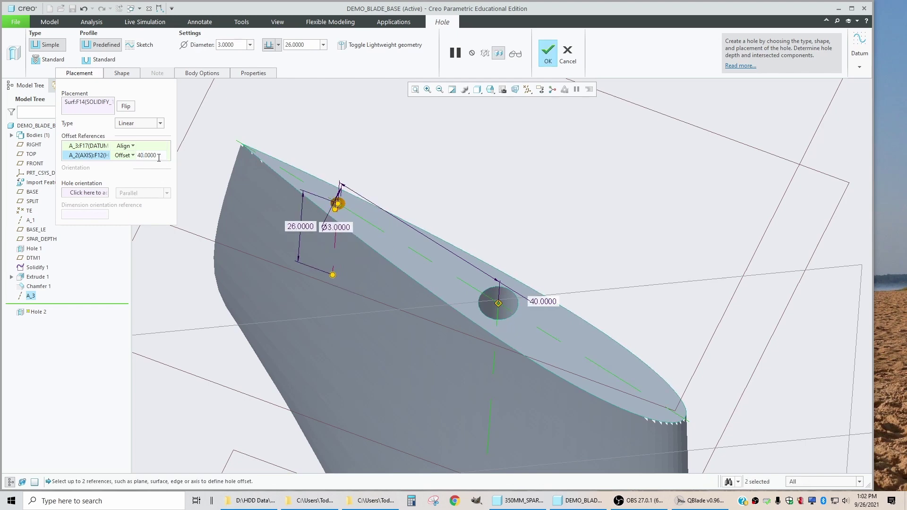
{"action": "scroll", "coordinate": [350, 211], "scroll_direction": "down", "scroll_amount": 3}
{"action": "middle_click_drag", "start_coordinate": [350, 212], "coordinate": [496, 233]}
{"action": "scroll", "coordinate": [426, 241], "scroll_direction": "up", "scroll_amount": 4}
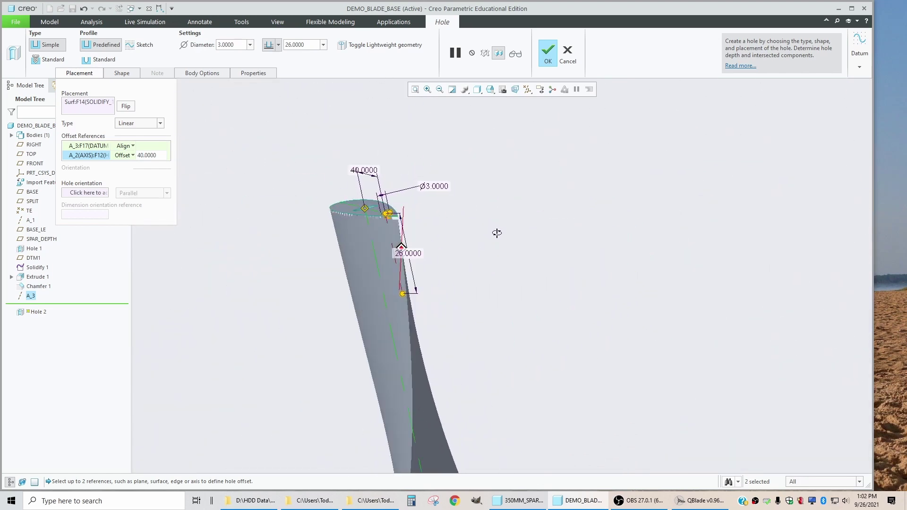
{"action": "scroll", "coordinate": [495, 239], "scroll_direction": "down", "scroll_amount": 2}
{"action": "scroll", "coordinate": [424, 294], "scroll_direction": "down", "scroll_amount": 3}
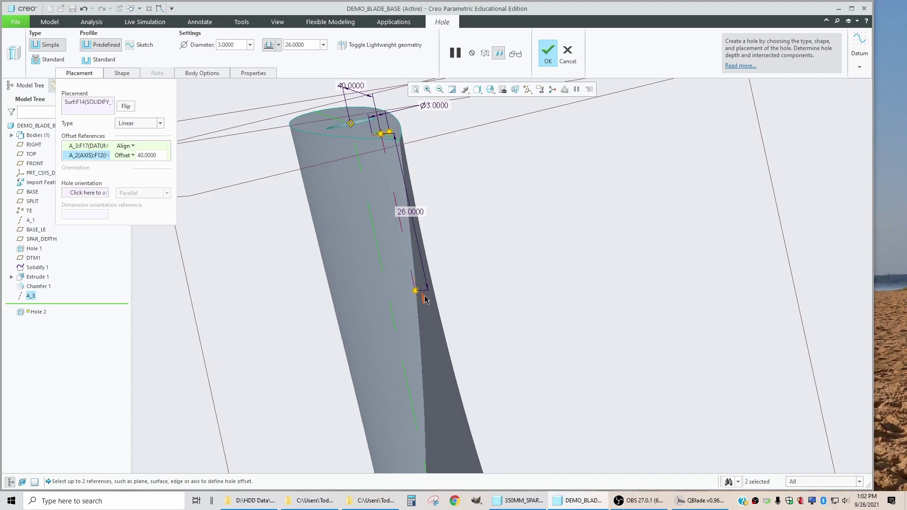
Step: Set the hole's offset from the spar bore's axis to 35 and complete the hole
{"action": "scroll", "coordinate": [418, 297], "scroll_direction": "down", "scroll_amount": 3}
{"action": "scroll", "coordinate": [449, 292], "scroll_direction": "up", "scroll_amount": 4}
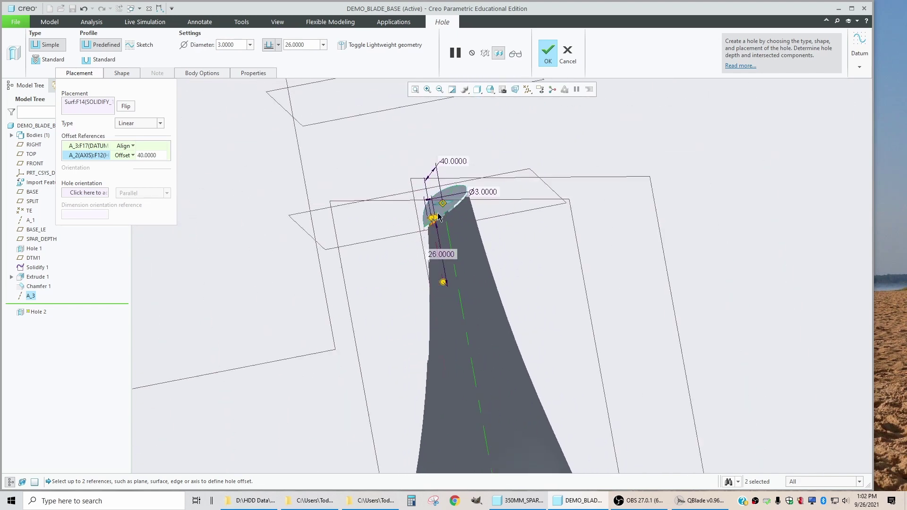
{"action": "middle_click_drag", "start_coordinate": [462, 289], "coordinate": [436, 308]}
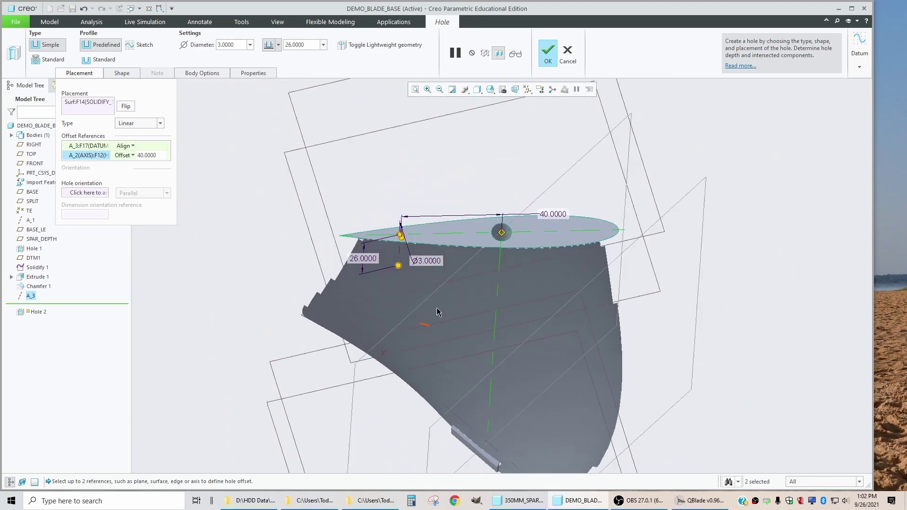
{"action": "scroll", "coordinate": [444, 252], "scroll_direction": "down", "scroll_amount": 4}
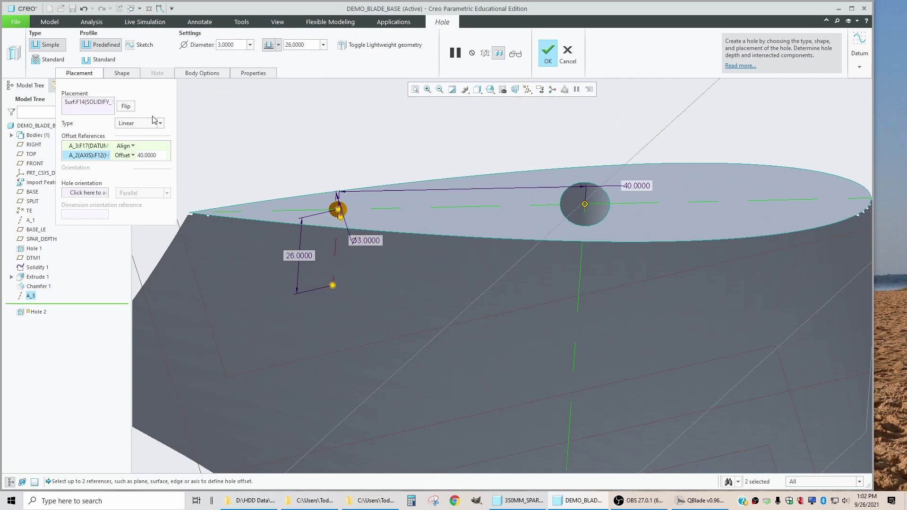
{"action": "type", "text": "35"}
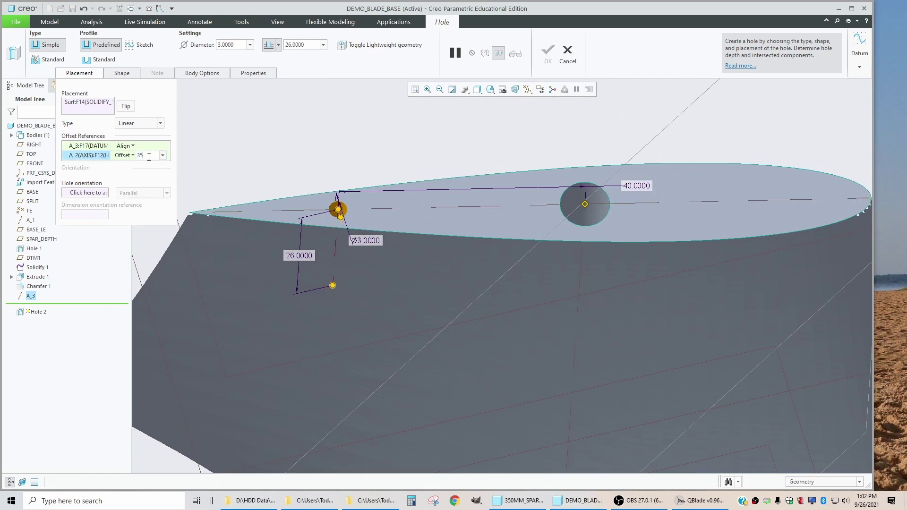
{"action": "key", "text": "Return"}
{"action": "scroll", "coordinate": [396, 233], "scroll_direction": "down", "scroll_amount": 2}
{"action": "mouse_move", "coordinate": [396, 233]}
{"action": "middle_mouse_down"}
{"action": "mouse_move", "coordinate": [471, 227]}
{"action": "mouse_move", "coordinate": [402, 229]}
{"action": "middle_mouse_up"}
{"action": "scroll", "coordinate": [403, 230], "scroll_direction": "up", "scroll_amount": 3}
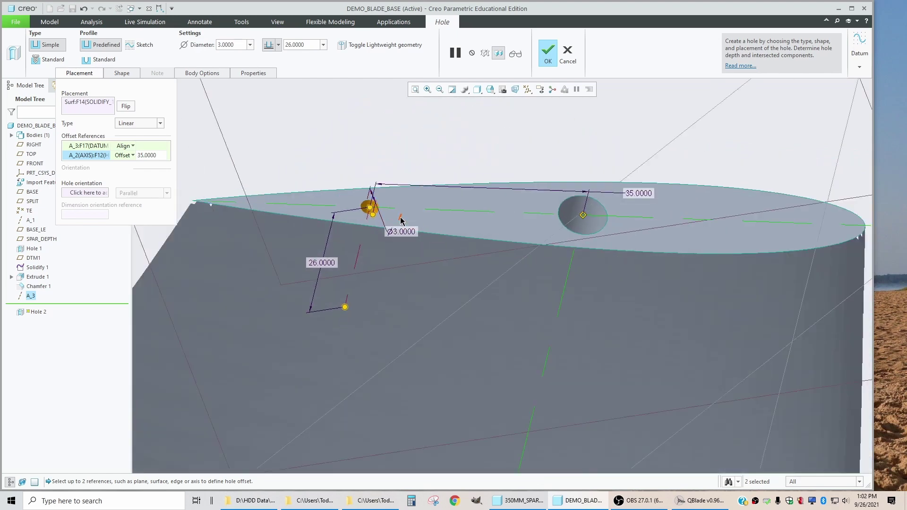
{"action": "middle_click_drag", "start_coordinate": [412, 262], "coordinate": [492, 236]}
{"action": "left_click", "coordinate": [546, 60]}
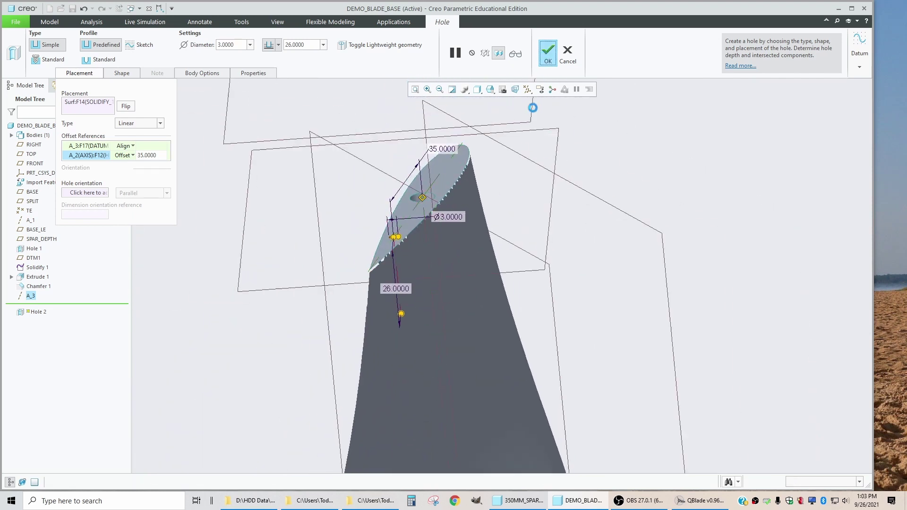
Step: Edit Hole 2's offset dimension to move the hole to the leading-edge side, 35 from the spar bore's axis, and save the part
{"action": "scroll", "coordinate": [427, 275], "scroll_direction": "up", "scroll_amount": 2}
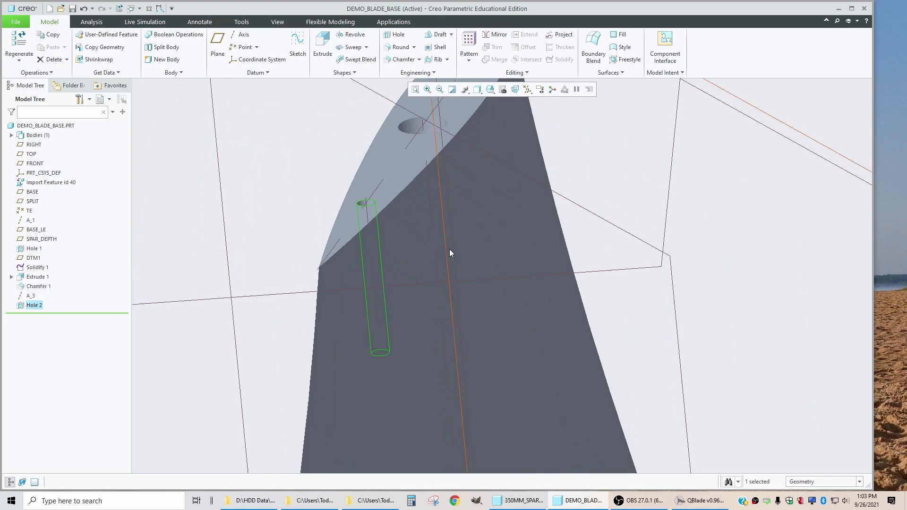
{"action": "key", "text": "ctrl+d"}
{"action": "scroll", "coordinate": [434, 240], "scroll_direction": "up", "scroll_amount": 3}
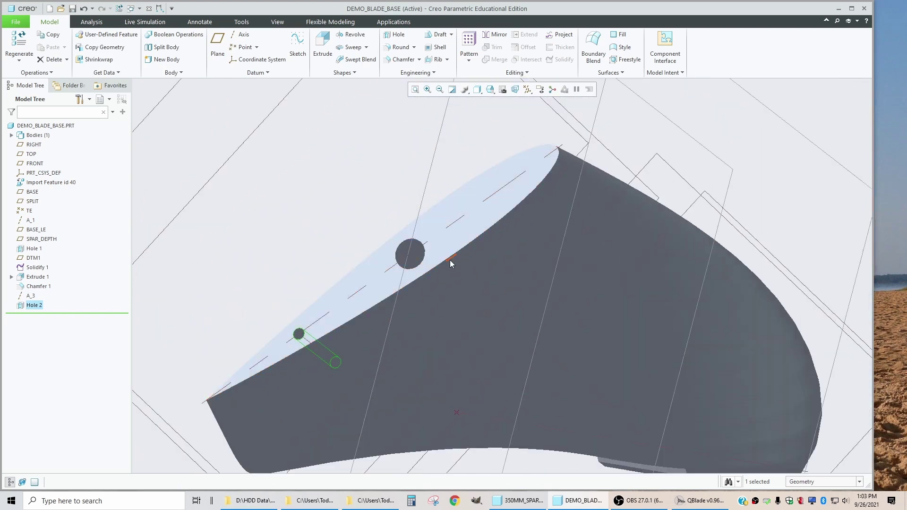
{"action": "mouse_move", "coordinate": [450, 247]}
{"action": "middle_mouse_down"}
{"action": "mouse_move", "coordinate": [478, 252]}
{"action": "mouse_move", "coordinate": [452, 225]}
{"action": "mouse_move", "coordinate": [451, 246]}
{"action": "middle_mouse_up"}
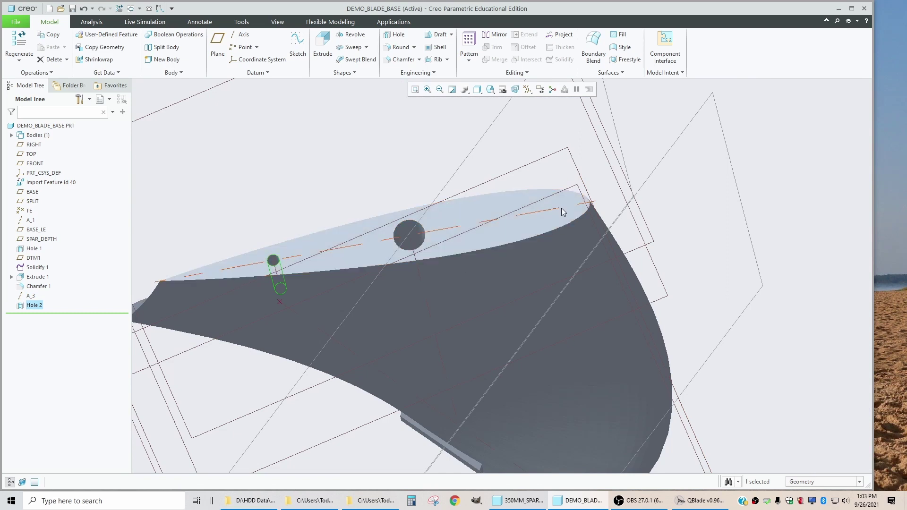
{"action": "mouse_move", "coordinate": [557, 214]}
{"action": "middle_mouse_down"}
{"action": "mouse_move", "coordinate": [541, 236]}
{"action": "mouse_move", "coordinate": [557, 199]}
{"action": "middle_mouse_up"}
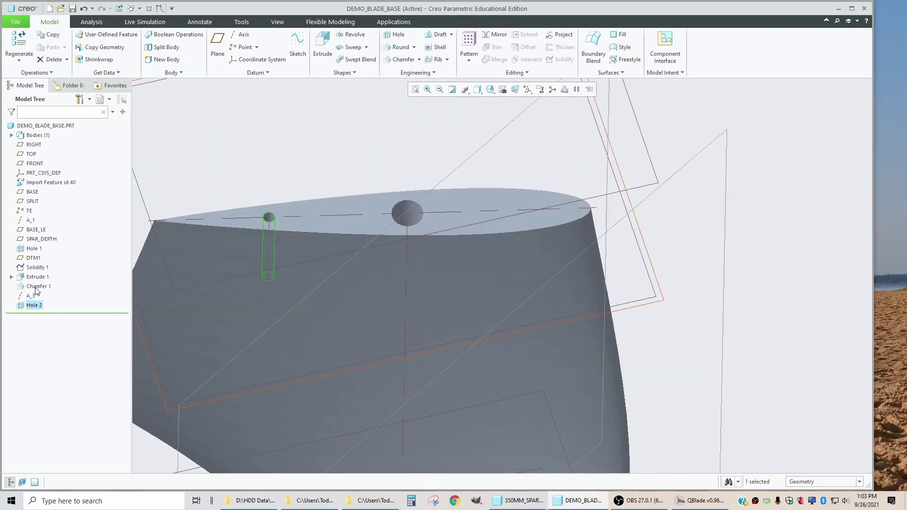
{"action": "left_click", "coordinate": [34, 305]}
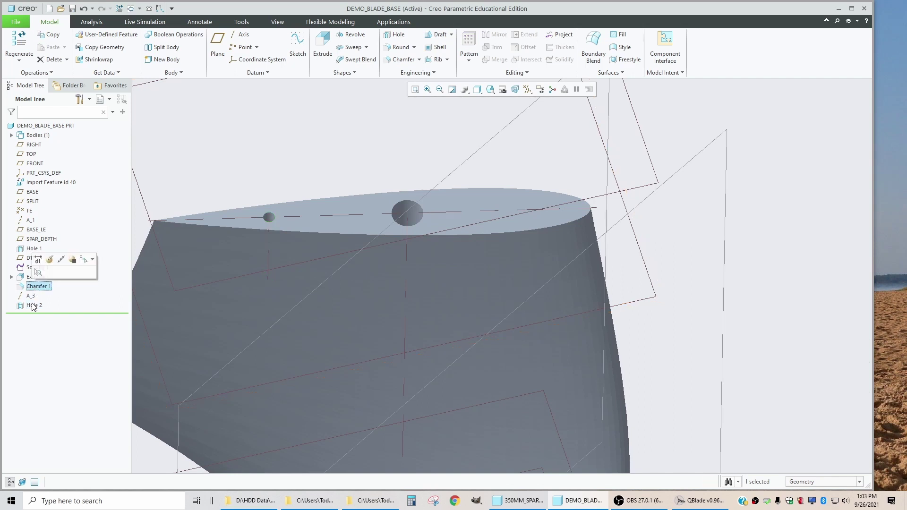
{"action": "left_click", "coordinate": [38, 247]}
{"action": "double_click", "coordinate": [339, 195]}
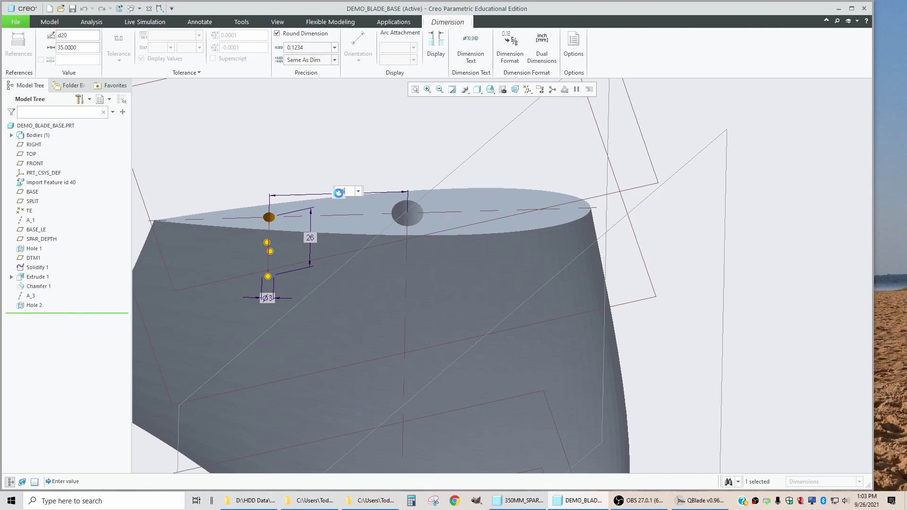
{"action": "middle_click_drag", "start_coordinate": [530, 220], "coordinate": [429, 292]}
{"action": "scroll", "coordinate": [429, 292], "scroll_direction": "up", "scroll_amount": 2}
{"action": "left_click", "coordinate": [367, 200]}
{"action": "scroll", "coordinate": [366, 242], "scroll_direction": "up", "scroll_amount": 2}
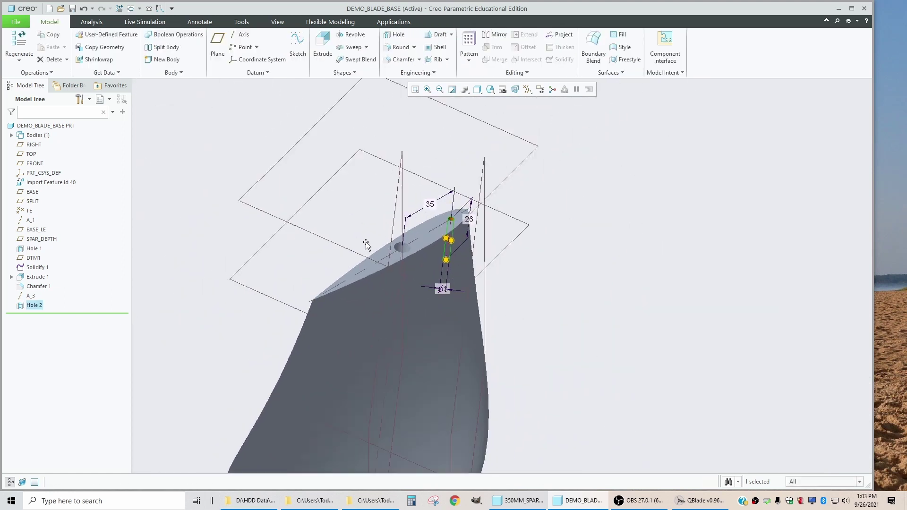
{"action": "left_click", "coordinate": [70, 12]}
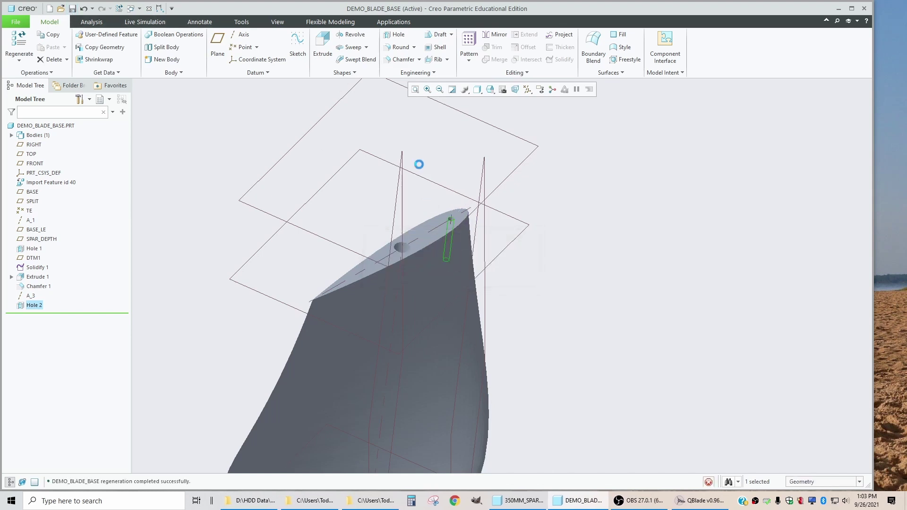
Step: Examine the blade's base end and its rectangular block, where the spar has to pass through
{"action": "scroll", "coordinate": [450, 215], "scroll_direction": "up", "scroll_amount": 5}
{"action": "scroll", "coordinate": [435, 217], "scroll_direction": "down", "scroll_amount": 5}
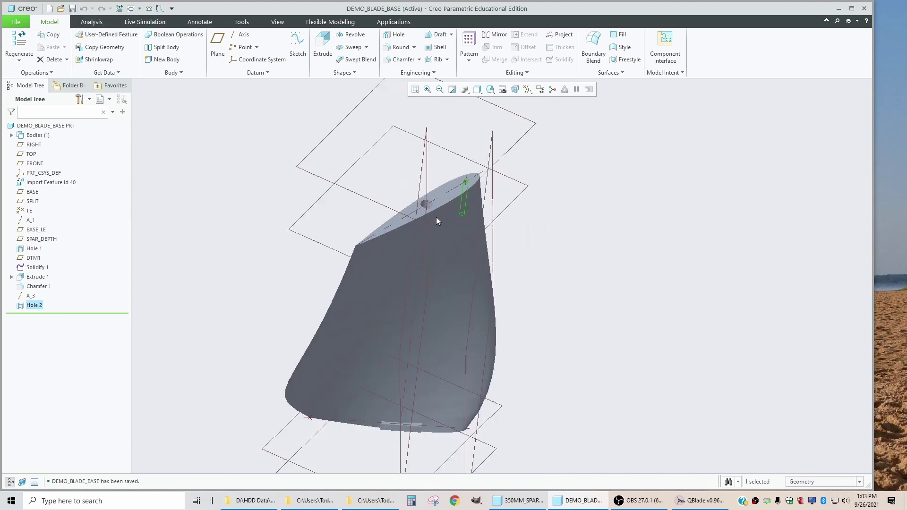
{"action": "scroll", "coordinate": [530, 204], "scroll_direction": "up", "scroll_amount": 5}
{"action": "scroll", "coordinate": [495, 292], "scroll_direction": "down", "scroll_amount": 6}
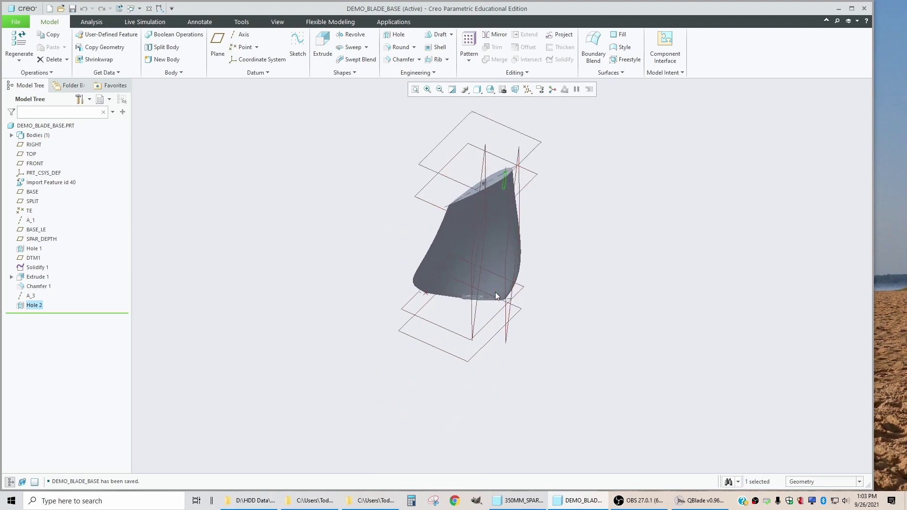
{"action": "middle_click_drag", "start_coordinate": [491, 293], "coordinate": [455, 212]}
{"action": "scroll", "coordinate": [452, 328], "scroll_direction": "down", "scroll_amount": 3}
{"action": "scroll", "coordinate": [452, 328], "scroll_direction": "down", "scroll_amount": 2}
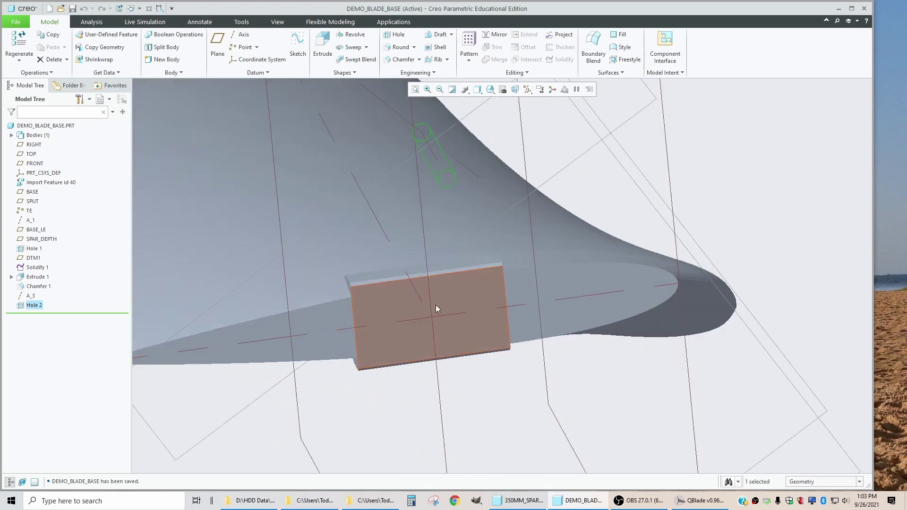
{"action": "scroll", "coordinate": [446, 319], "scroll_direction": "up", "scroll_amount": 6}
{"action": "middle_click_drag", "start_coordinate": [455, 270], "coordinate": [472, 389]}
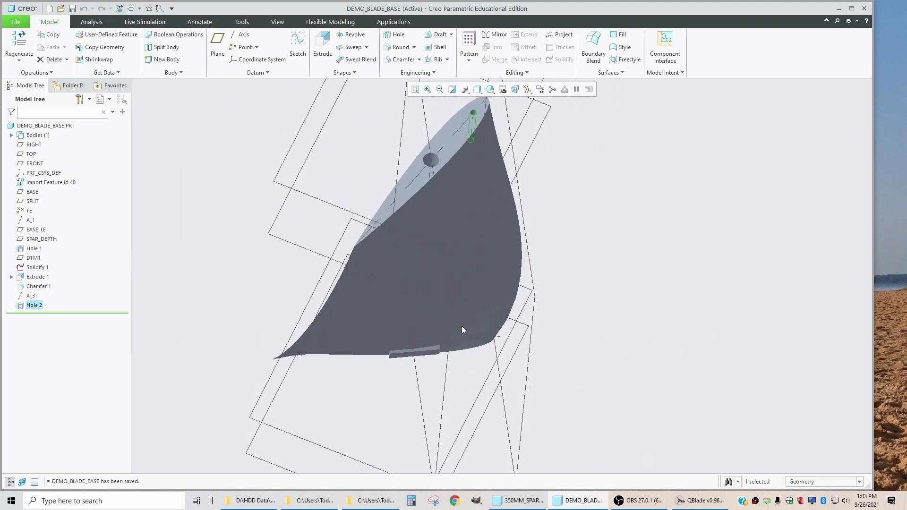
{"action": "middle_click_drag", "start_coordinate": [463, 326], "coordinate": [438, 248]}
{"action": "scroll", "coordinate": [438, 247], "scroll_direction": "up", "scroll_amount": 5}
{"action": "scroll", "coordinate": [454, 368], "scroll_direction": "down", "scroll_amount": 6}
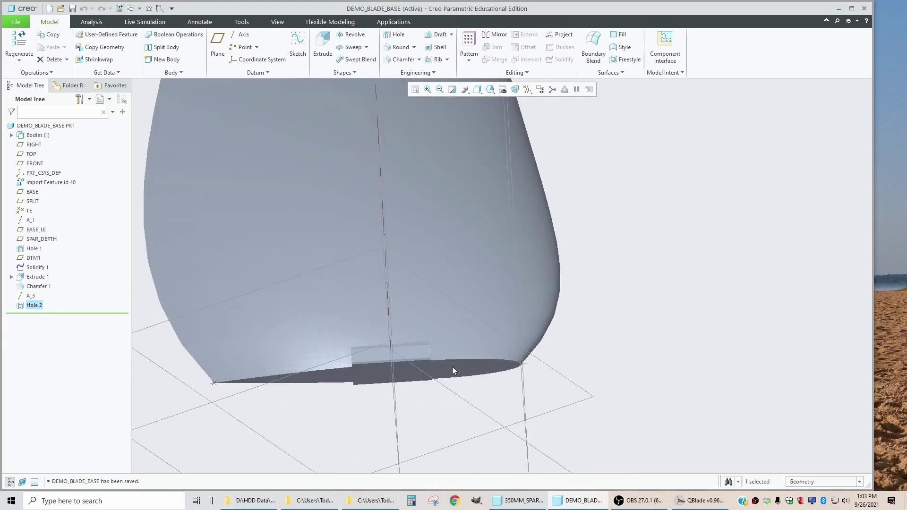
{"action": "middle_click_drag", "start_coordinate": [452, 367], "coordinate": [413, 269]}
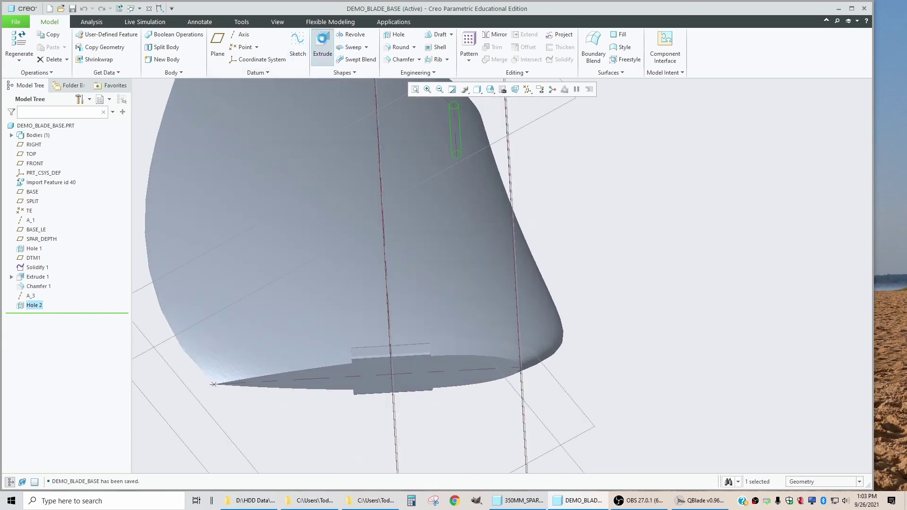
Step: Start an Extrude that removes material with Through All depth, using the BASE plane as the sketching plane
{"action": "left_click", "coordinate": [323, 46]}
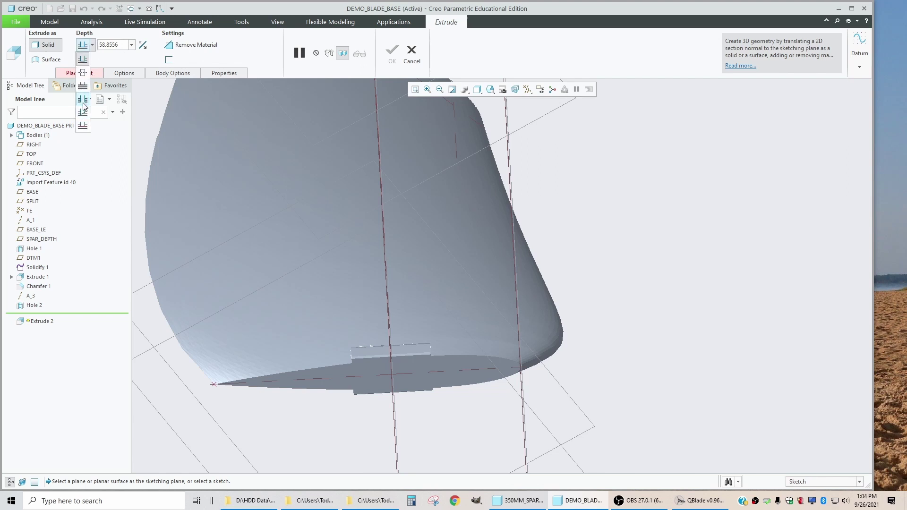
{"action": "left_click", "coordinate": [84, 103]}
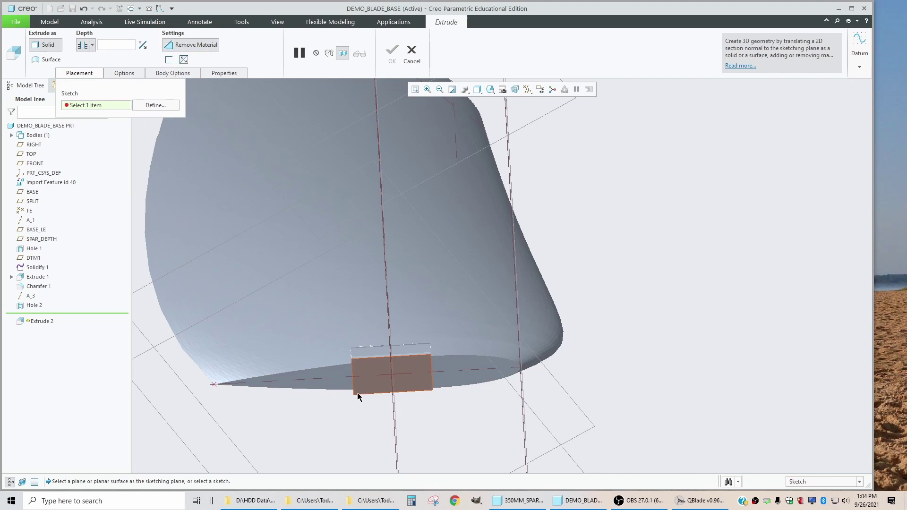
{"action": "scroll", "coordinate": [484, 342], "scroll_direction": "up", "scroll_amount": 5}
{"action": "middle_click_drag", "start_coordinate": [478, 334], "coordinate": [474, 384]}
{"action": "scroll", "coordinate": [509, 298], "scroll_direction": "up", "scroll_amount": 5}
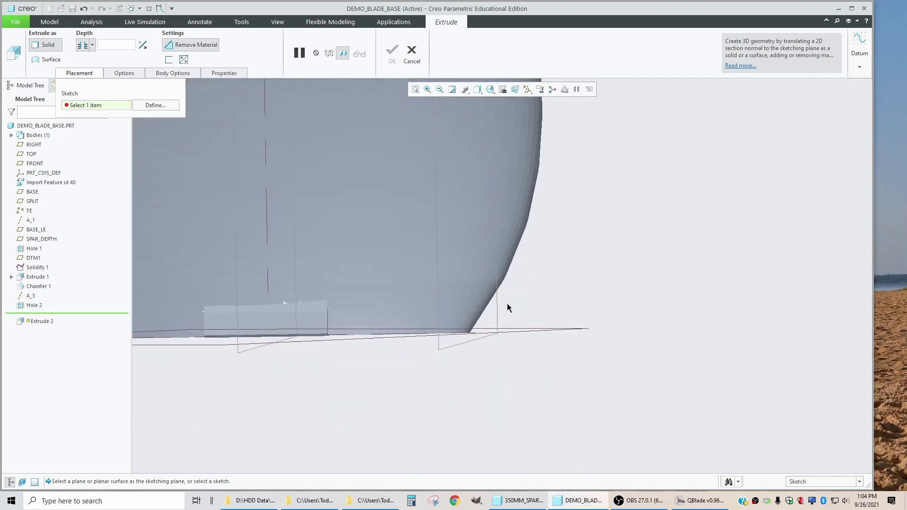
{"action": "left_click", "coordinate": [567, 332]}
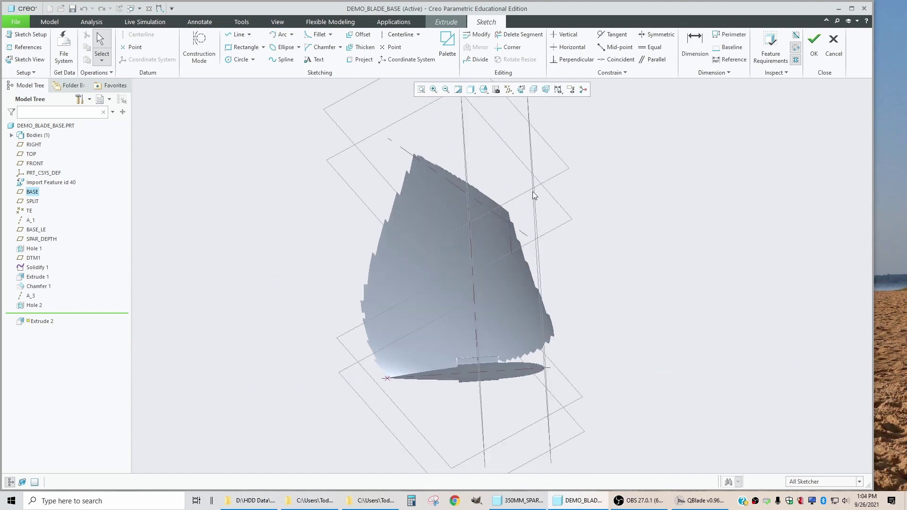
Step: Orient the sketch to 2D around the spar bore and display the model as Wireframe
{"action": "left_click", "coordinate": [521, 90]}
{"action": "scroll", "coordinate": [364, 416], "scroll_direction": "up", "scroll_amount": 3}
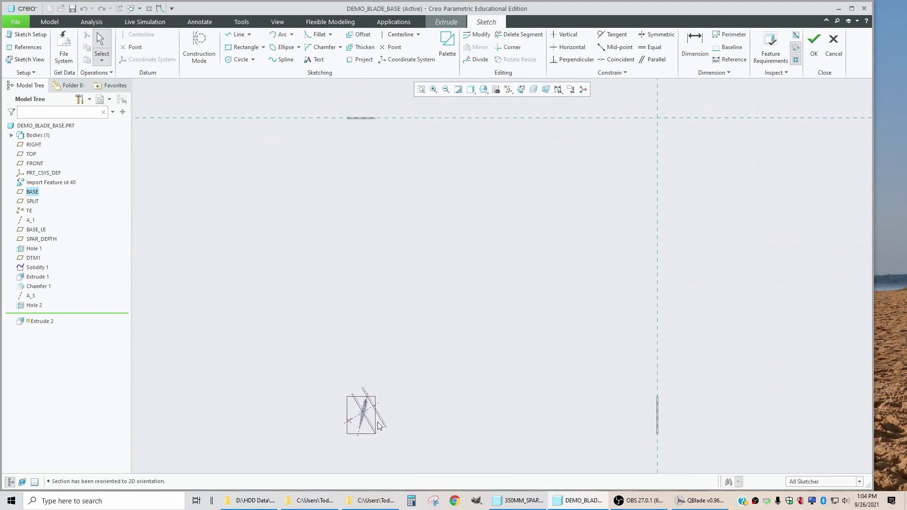
{"action": "scroll", "coordinate": [360, 401], "scroll_direction": "up", "scroll_amount": 6}
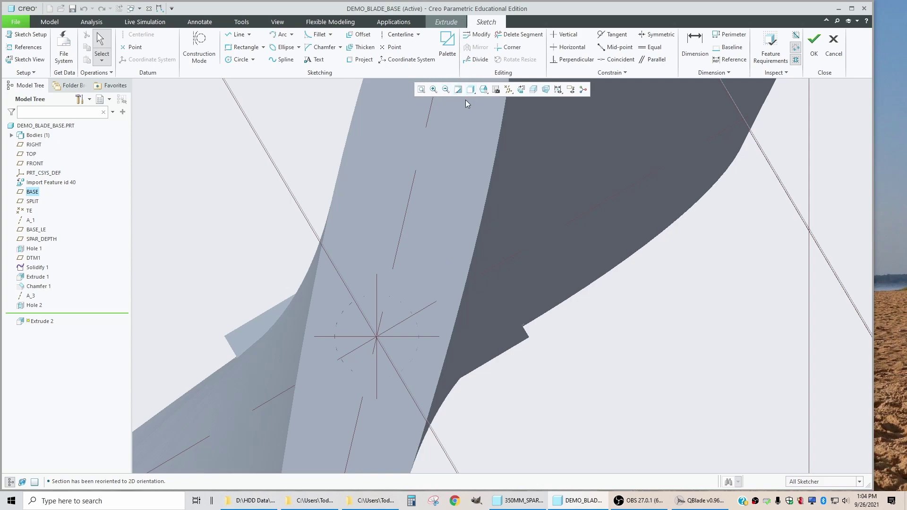
{"action": "left_click", "coordinate": [471, 90]}
{"action": "left_click", "coordinate": [472, 156]}
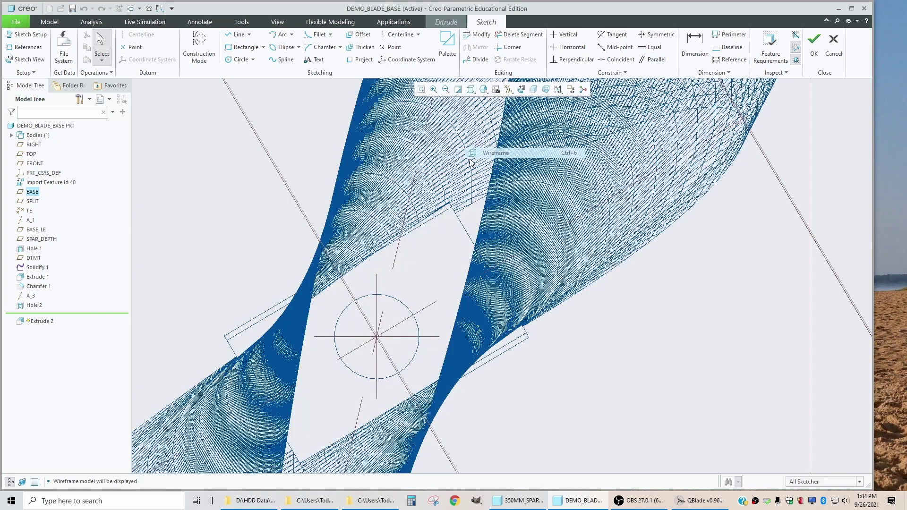
{"action": "scroll", "coordinate": [318, 354], "scroll_direction": "up", "scroll_amount": 2}
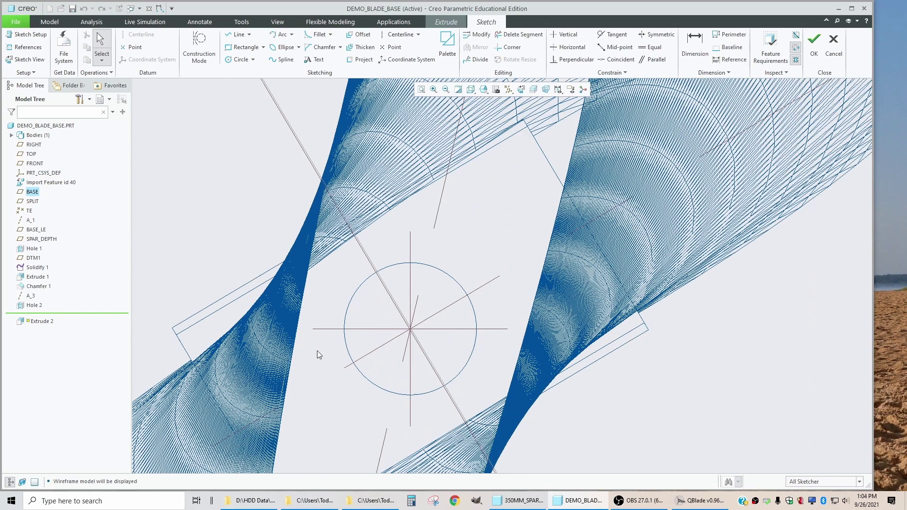
Step: Sketch a circle centred on the spar bore and matching its edge, then complete the through-all cut
{"action": "left_click", "coordinate": [242, 60]}
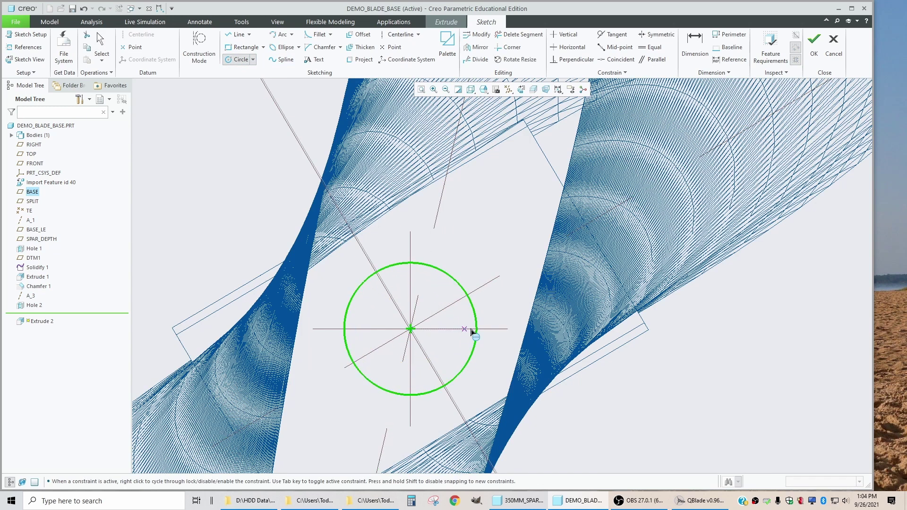
{"action": "left_click", "coordinate": [472, 332]}
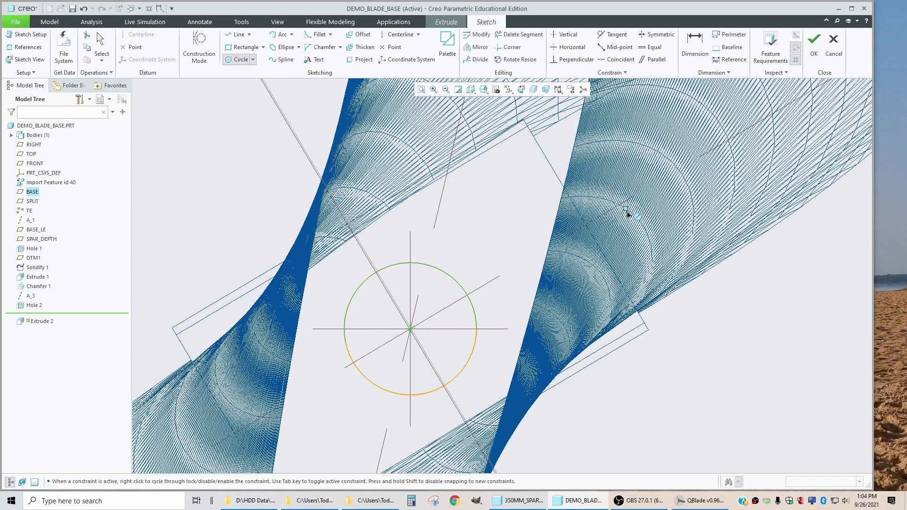
{"action": "left_click", "coordinate": [815, 45]}
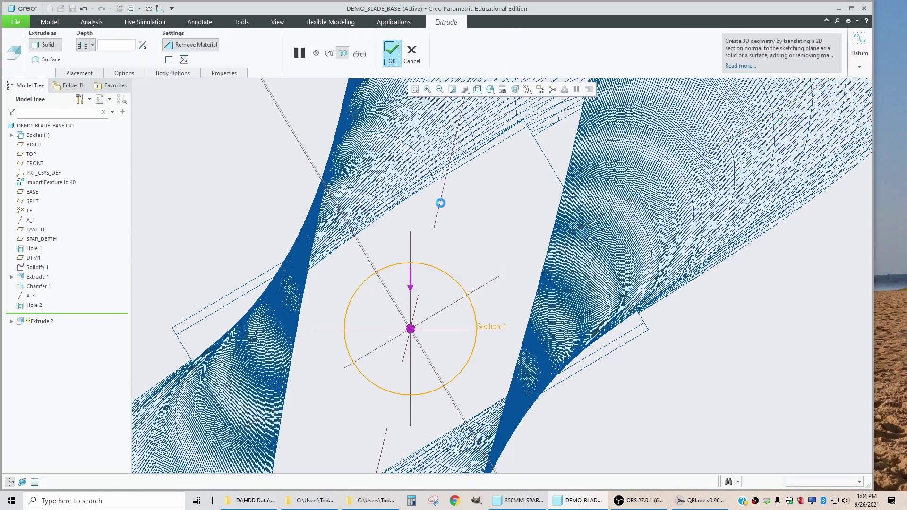
{"action": "middle_click", "coordinate": [441, 203]}
Step: Display the model as Shading With Edges and inspect the spar cut at both ends of the blade
{"action": "left_click", "coordinate": [478, 90]}
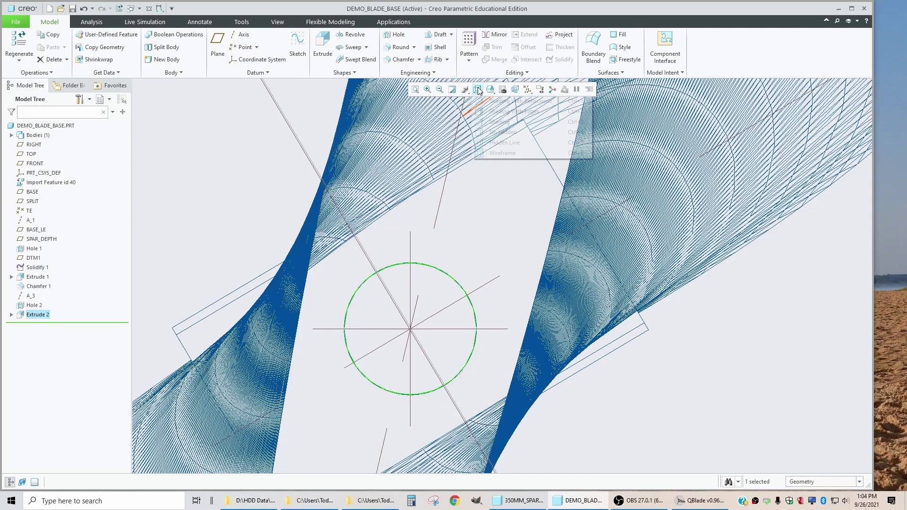
{"action": "left_click", "coordinate": [508, 111]}
{"action": "left_click", "coordinate": [231, 188]}
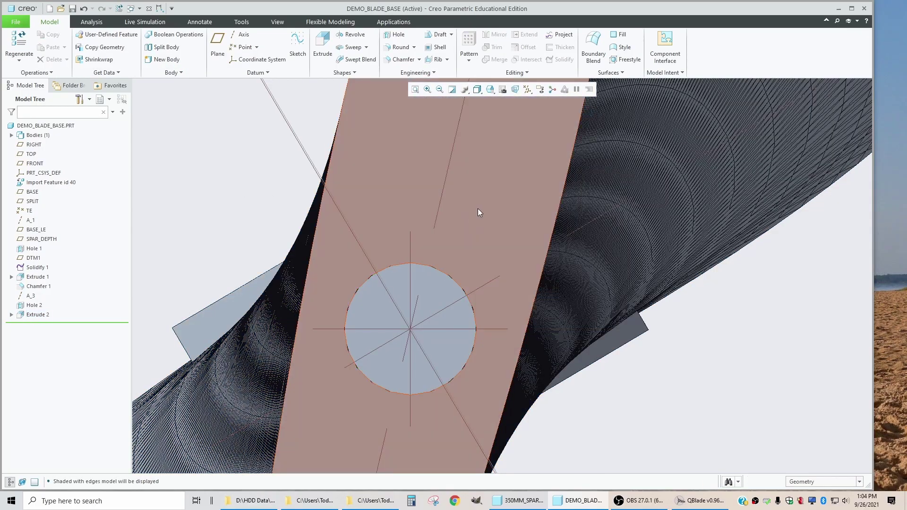
{"action": "scroll", "coordinate": [477, 212], "scroll_direction": "up", "scroll_amount": 4}
{"action": "middle_click_drag", "start_coordinate": [475, 218], "coordinate": [476, 220]}
{"action": "scroll", "coordinate": [568, 300], "scroll_direction": "up", "scroll_amount": 5}
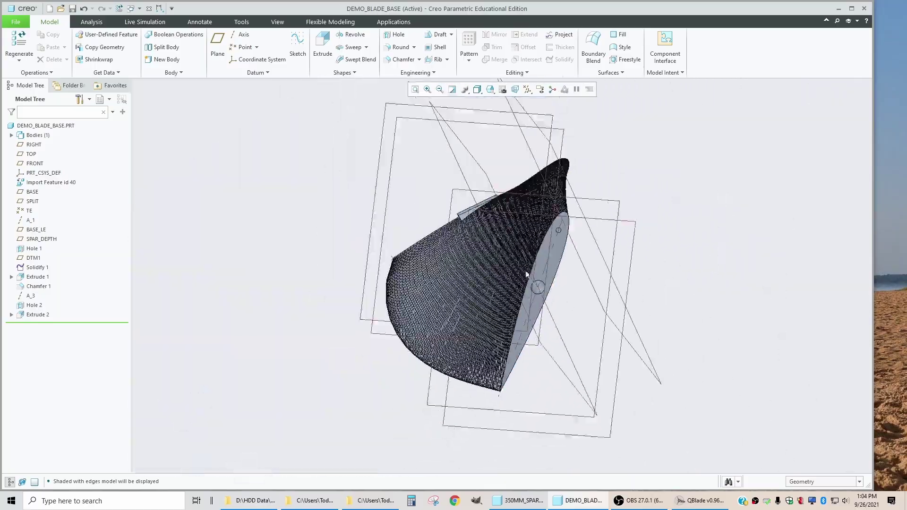
{"action": "middle_click_drag", "start_coordinate": [526, 275], "coordinate": [608, 292]}
{"action": "scroll", "coordinate": [343, 312], "scroll_direction": "up", "scroll_amount": 3}
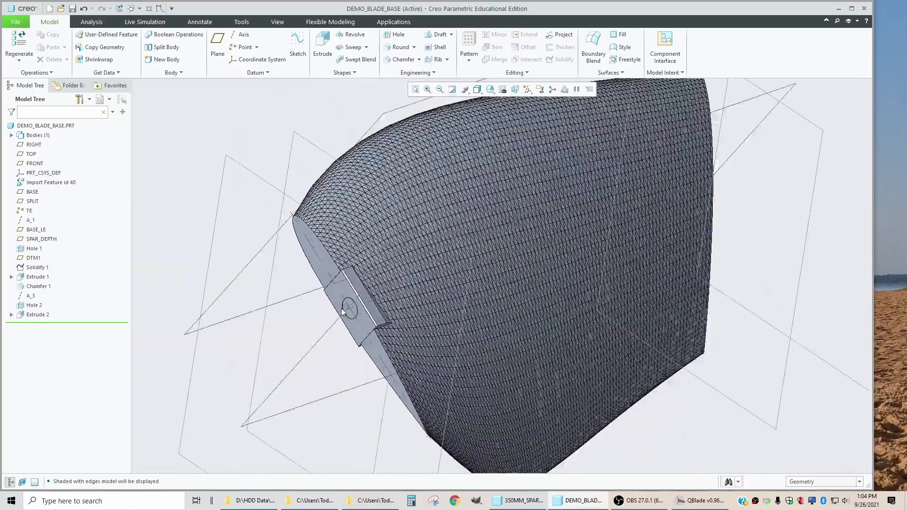
Step: Inspect the raised spar block and the circular bore on the blade's root face from several angles
{"action": "scroll", "coordinate": [365, 308], "scroll_direction": "up", "scroll_amount": 5}
{"action": "middle_click_drag", "start_coordinate": [395, 300], "coordinate": [363, 243]}
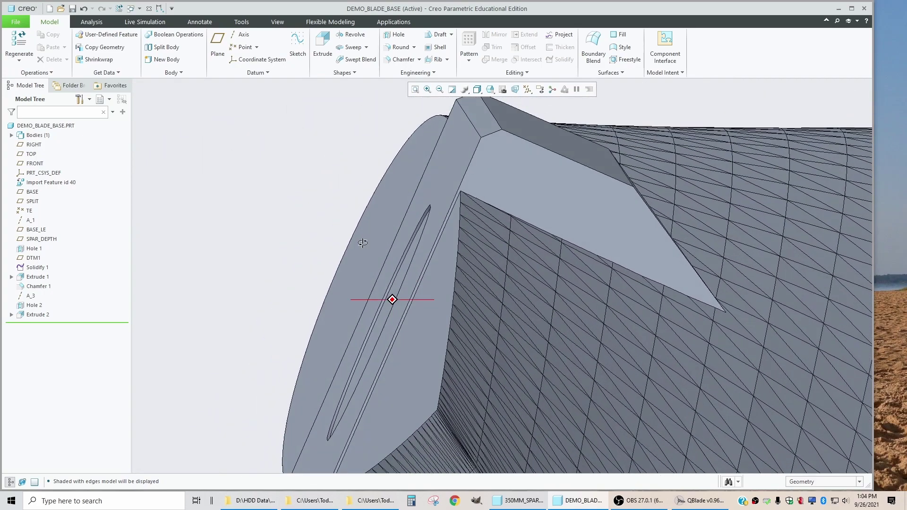
{"action": "scroll", "coordinate": [486, 220], "scroll_direction": "up", "scroll_amount": 3}
{"action": "scroll", "coordinate": [486, 220], "scroll_direction": "down", "scroll_amount": 2}
{"action": "scroll", "coordinate": [486, 219], "scroll_direction": "up", "scroll_amount": 5}
{"action": "middle_click_drag", "start_coordinate": [490, 220], "coordinate": [530, 172]}
{"action": "scroll", "coordinate": [529, 172], "scroll_direction": "down", "scroll_amount": 5}
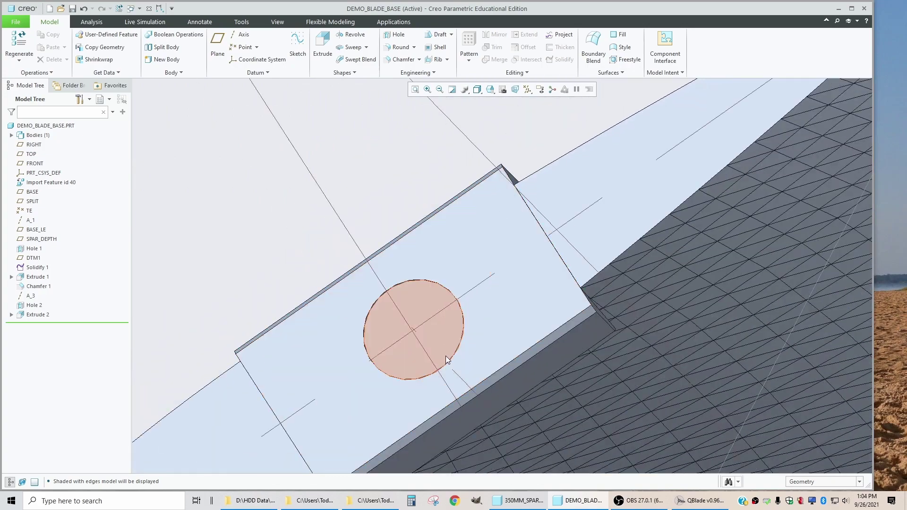
{"action": "mouse_move", "coordinate": [447, 356]}
{"action": "middle_mouse_down"}
{"action": "mouse_move", "coordinate": [472, 308]}
{"action": "mouse_move", "coordinate": [440, 344]}
{"action": "middle_mouse_up"}
{"action": "scroll", "coordinate": [396, 362], "scroll_direction": "up", "scroll_amount": 5}
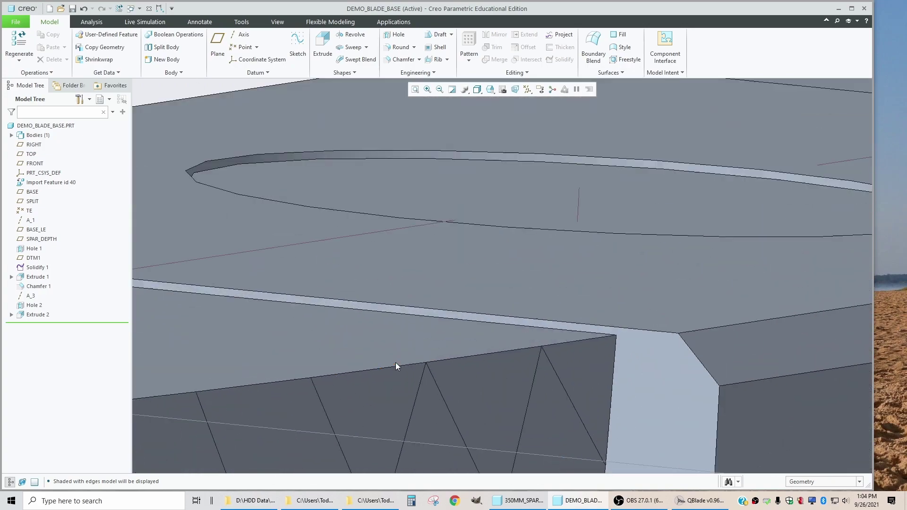
{"action": "scroll", "coordinate": [476, 293], "scroll_direction": "down", "scroll_amount": 3}
{"action": "middle_click_drag", "start_coordinate": [476, 294], "coordinate": [502, 296]}
{"action": "scroll", "coordinate": [502, 296], "scroll_direction": "down", "scroll_amount": 2}
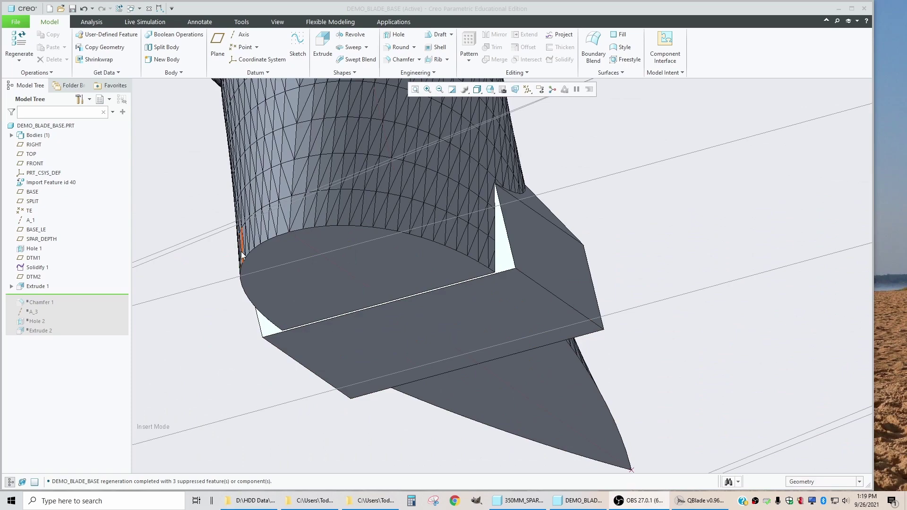
Step: Examine the offset between the Extrude 1 block's end face and the blade's root face from several angles
{"action": "middle_click_drag", "start_coordinate": [416, 244], "coordinate": [501, 272]}
{"action": "scroll", "coordinate": [460, 237], "scroll_direction": "down", "scroll_amount": 2}
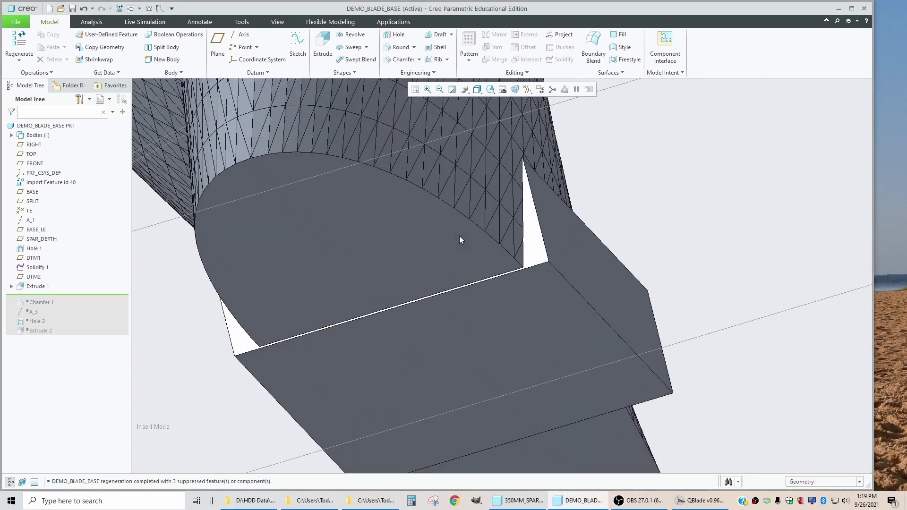
{"action": "scroll", "coordinate": [427, 276], "scroll_direction": "down", "scroll_amount": 2}
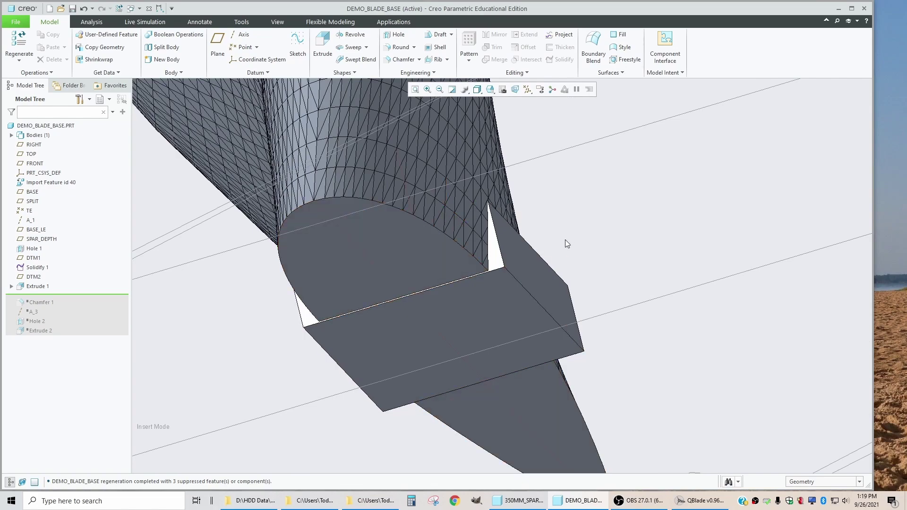
{"action": "scroll", "coordinate": [492, 263], "scroll_direction": "up", "scroll_amount": 3}
{"action": "scroll", "coordinate": [501, 301], "scroll_direction": "up", "scroll_amount": 3}
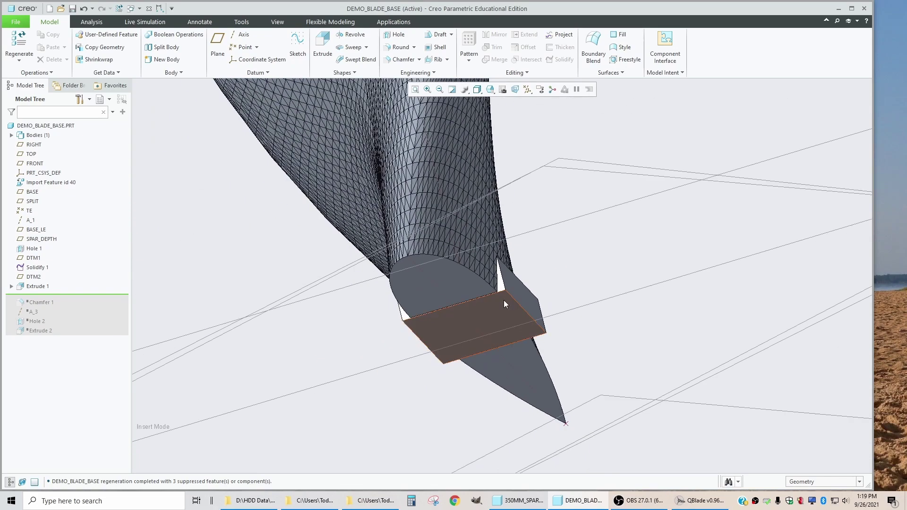
{"action": "mouse_move", "coordinate": [504, 300]}
{"action": "middle_mouse_down"}
{"action": "mouse_move", "coordinate": [499, 316]}
{"action": "mouse_move", "coordinate": [500, 308]}
{"action": "middle_mouse_up"}
{"action": "scroll", "coordinate": [500, 305], "scroll_direction": "down", "scroll_amount": 3}
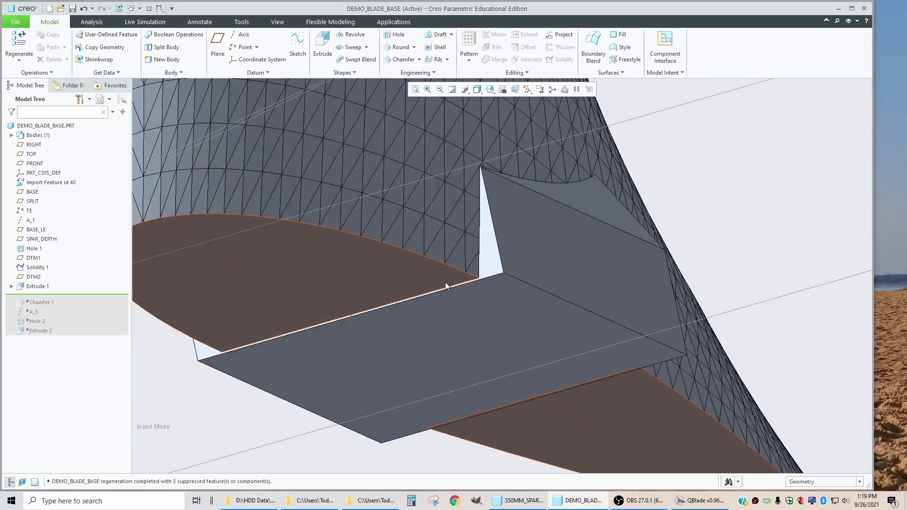
{"action": "scroll", "coordinate": [499, 318], "scroll_direction": "up", "scroll_amount": 2}
{"action": "scroll", "coordinate": [500, 320], "scroll_direction": "down", "scroll_amount": 2}
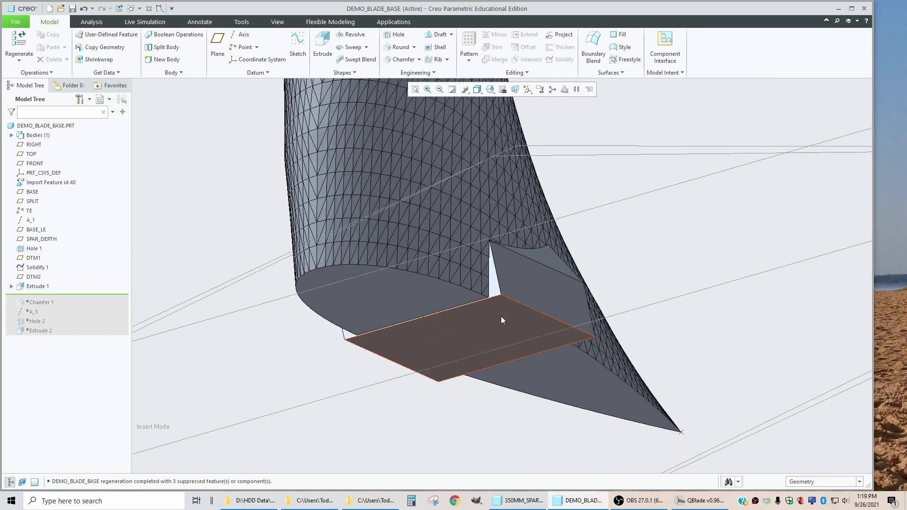
{"action": "middle_click_drag", "start_coordinate": [501, 318], "coordinate": [508, 325]}
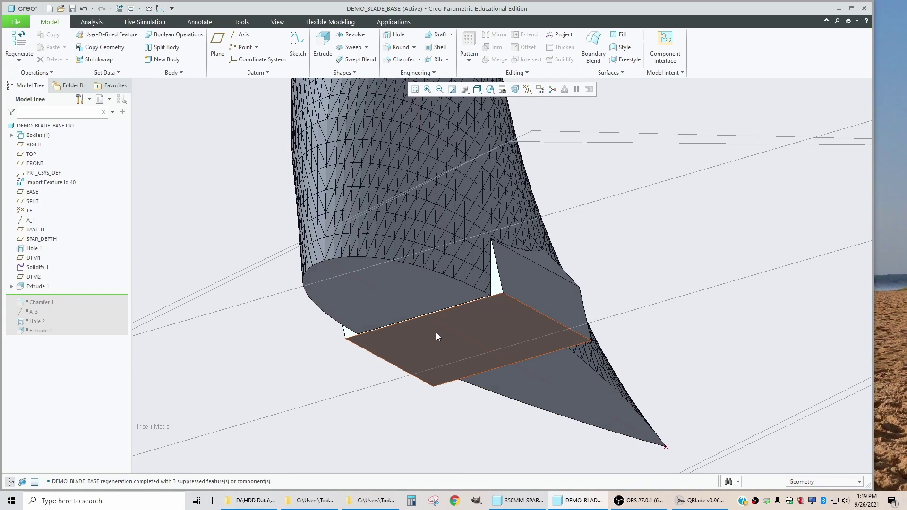
{"action": "middle_click_drag", "start_coordinate": [436, 336], "coordinate": [517, 286]}
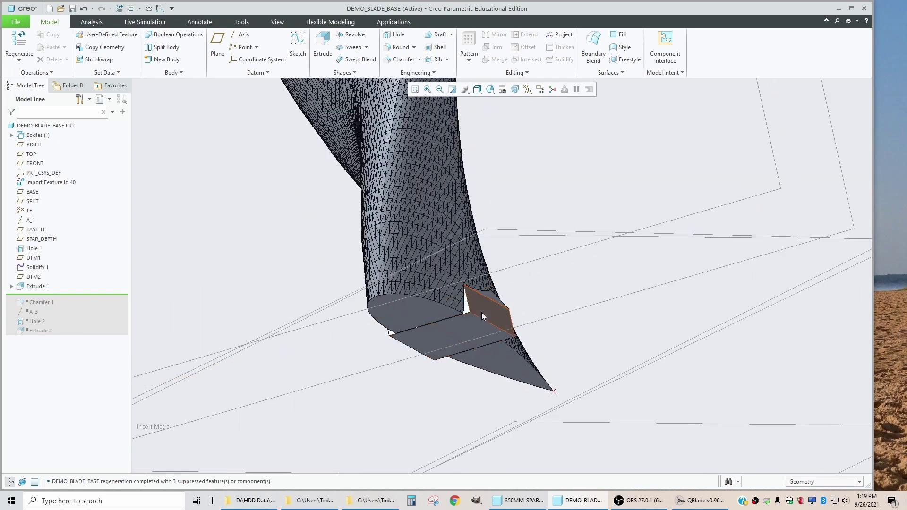
{"action": "scroll", "coordinate": [481, 313], "scroll_direction": "up", "scroll_amount": 10}
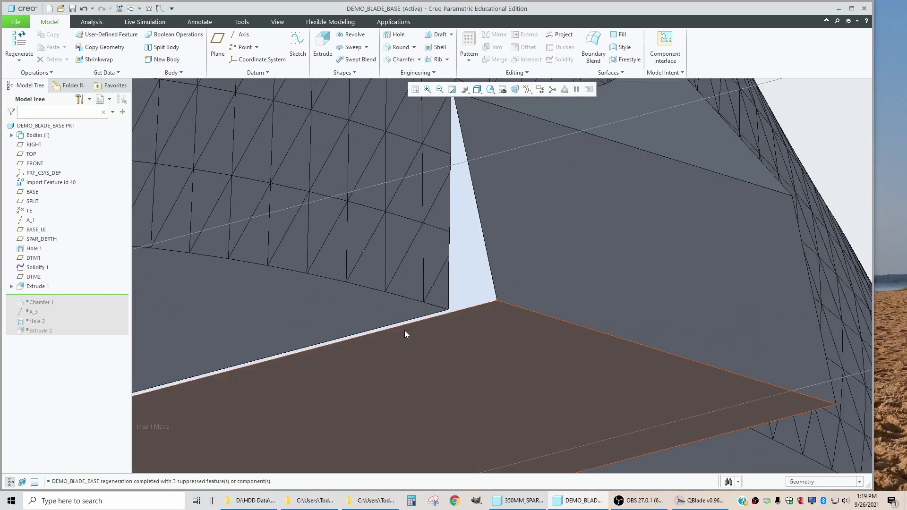
{"action": "scroll", "coordinate": [416, 317], "scroll_direction": "down", "scroll_amount": 10}
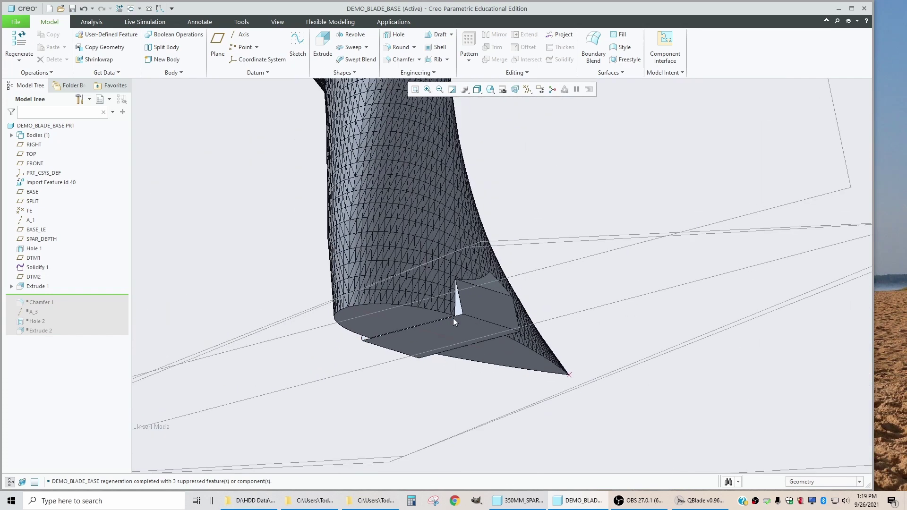
{"action": "scroll", "coordinate": [453, 321], "scroll_direction": "up", "scroll_amount": 5}
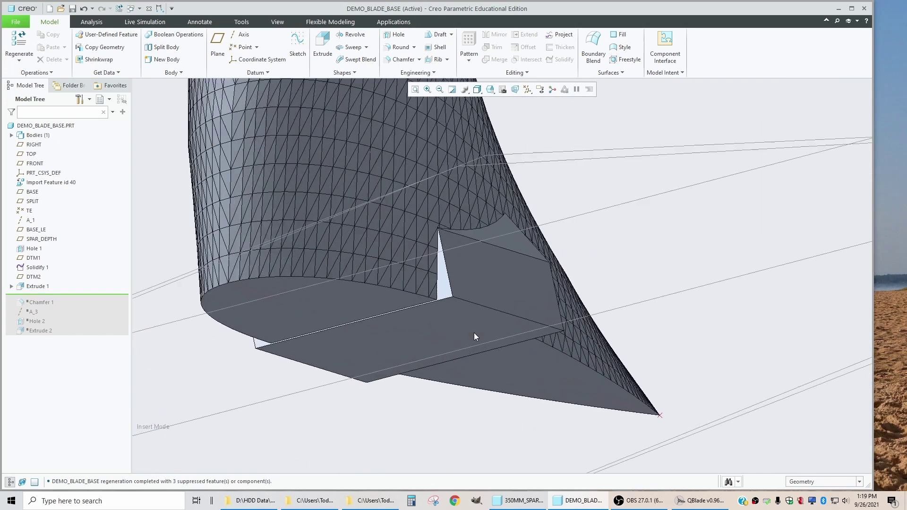
Step: Open Section 1 of Extrude 1 for editing and orient the sketch to 2D
{"action": "left_click", "coordinate": [10, 287]}
{"action": "left_click", "coordinate": [46, 296]}
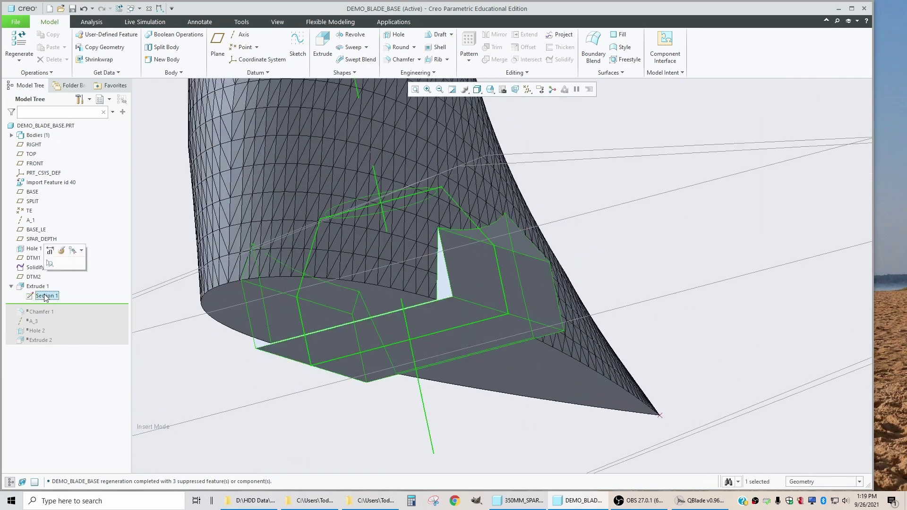
{"action": "left_click", "coordinate": [49, 252]}
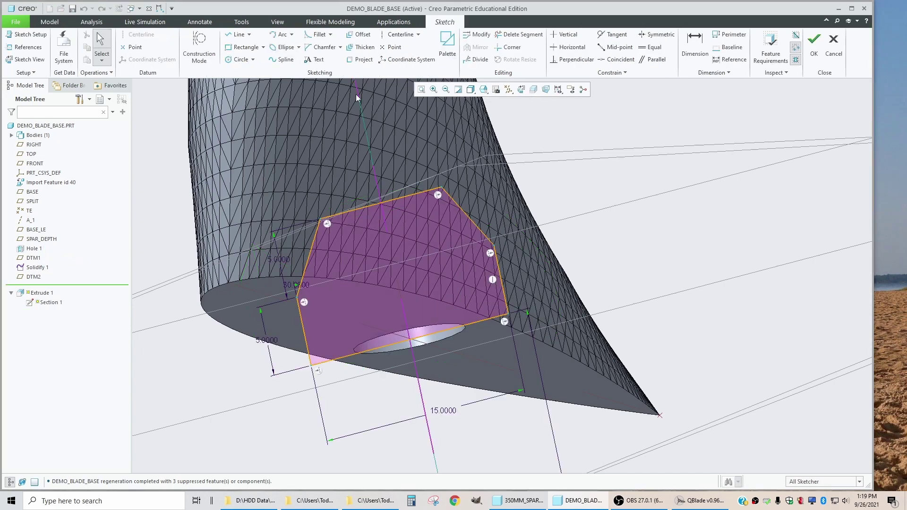
{"action": "left_click", "coordinate": [521, 90]}
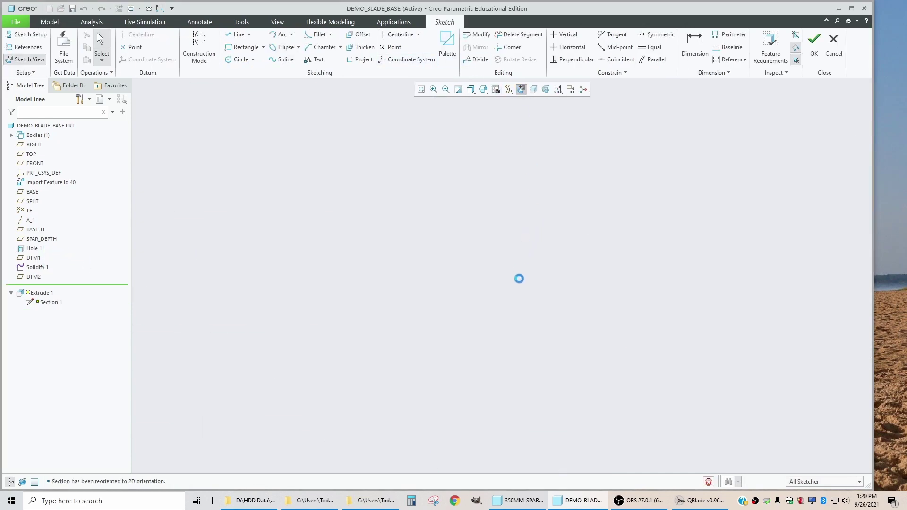
Step: Examine how the bottom line of the block's sketch lies relative to the blade's root edge
{"action": "scroll", "coordinate": [580, 319], "scroll_direction": "down", "scroll_amount": 5}
{"action": "scroll", "coordinate": [334, 284], "scroll_direction": "up", "scroll_amount": 3}
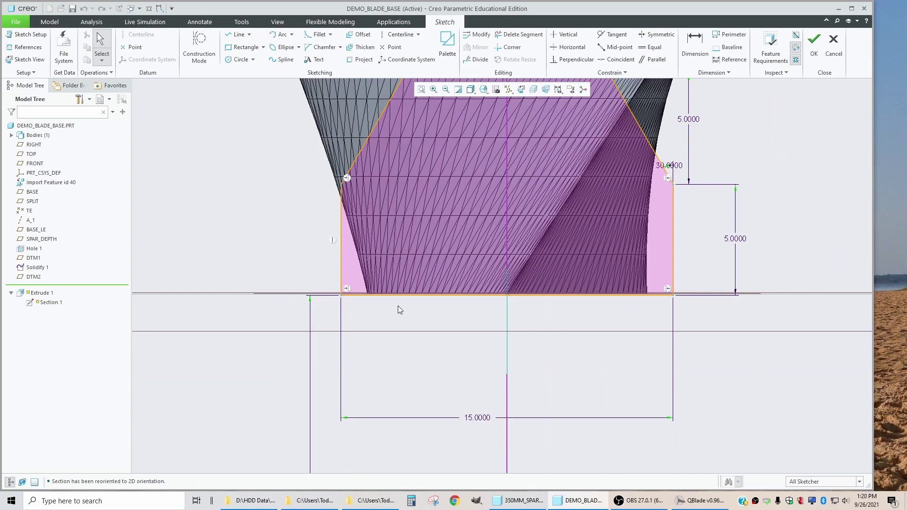
{"action": "scroll", "coordinate": [378, 303], "scroll_direction": "up", "scroll_amount": 2}
{"action": "scroll", "coordinate": [435, 289], "scroll_direction": "down", "scroll_amount": 1}
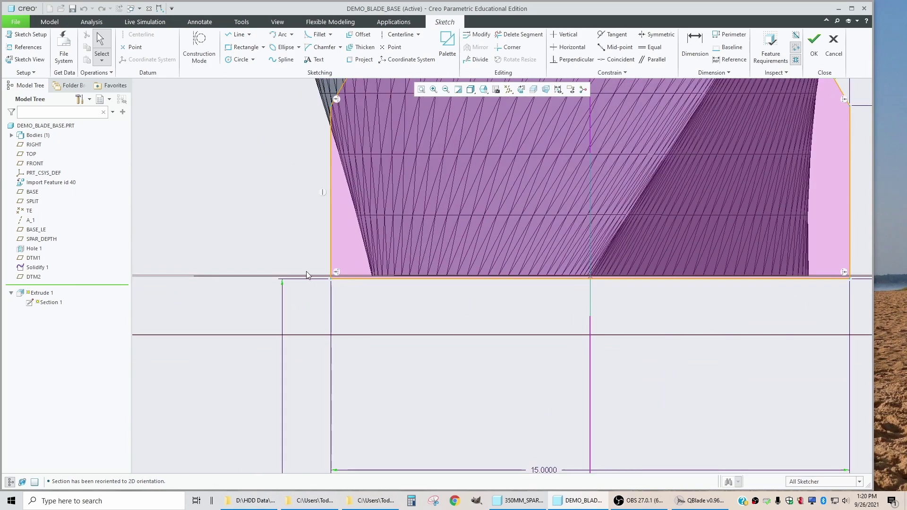
{"action": "scroll", "coordinate": [364, 266], "scroll_direction": "up", "scroll_amount": 3}
{"action": "scroll", "coordinate": [368, 229], "scroll_direction": "down", "scroll_amount": 3}
{"action": "scroll", "coordinate": [352, 244], "scroll_direction": "up", "scroll_amount": 2}
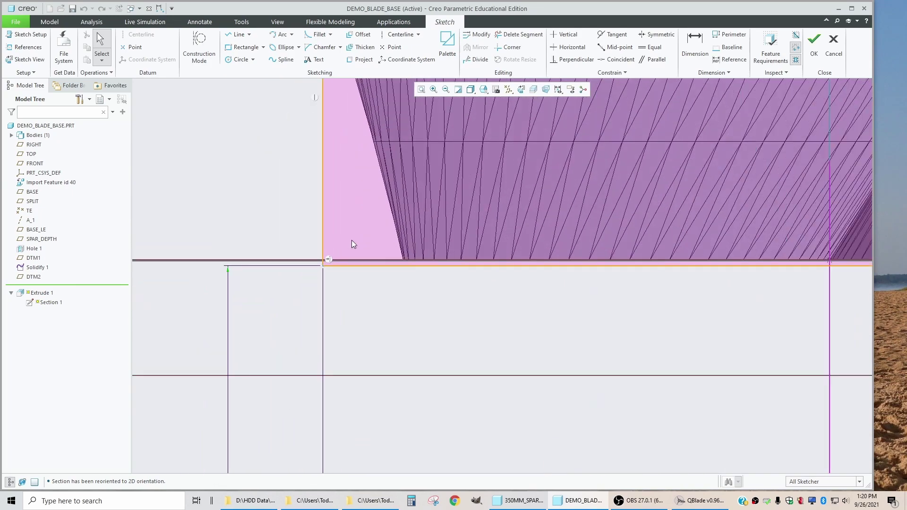
{"action": "scroll", "coordinate": [351, 244], "scroll_direction": "up", "scroll_amount": 2}
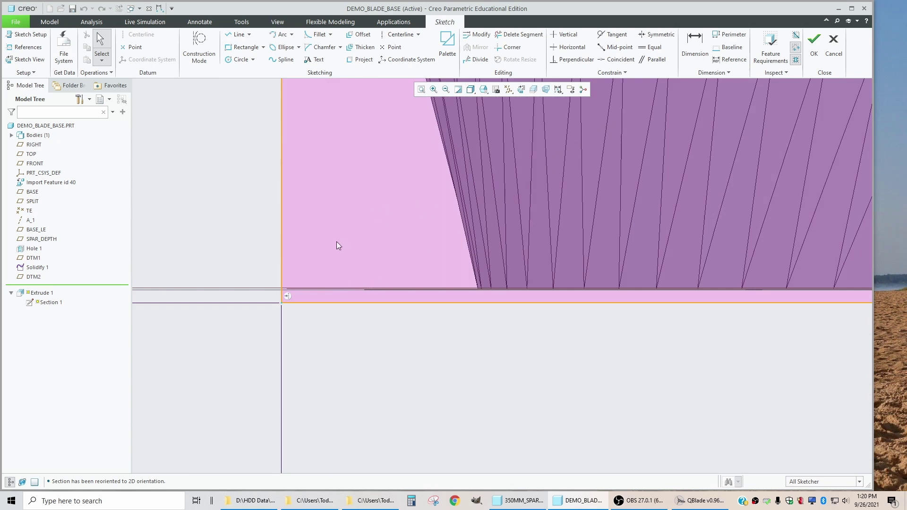
{"action": "scroll", "coordinate": [333, 246], "scroll_direction": "down", "scroll_amount": 1}
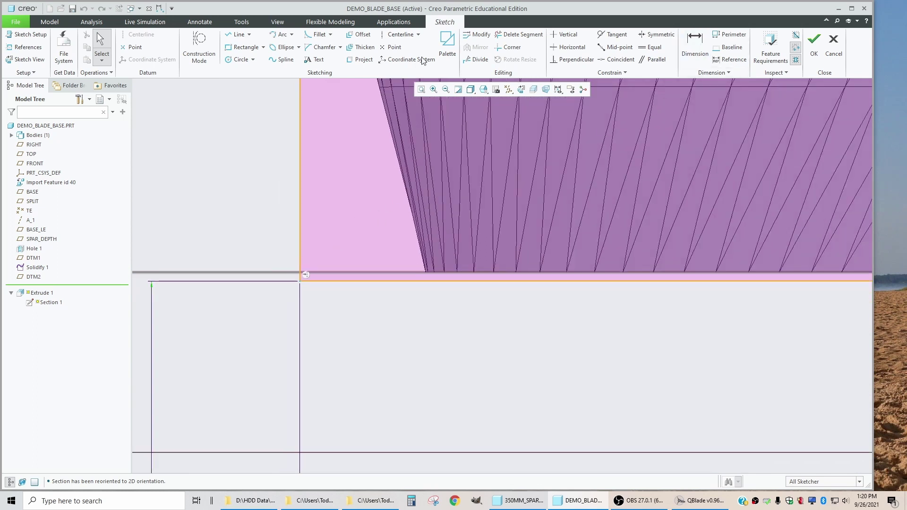
Step: Add a vertex on the imported blade's root edge as a sketch reference
{"action": "left_click", "coordinate": [24, 47]}
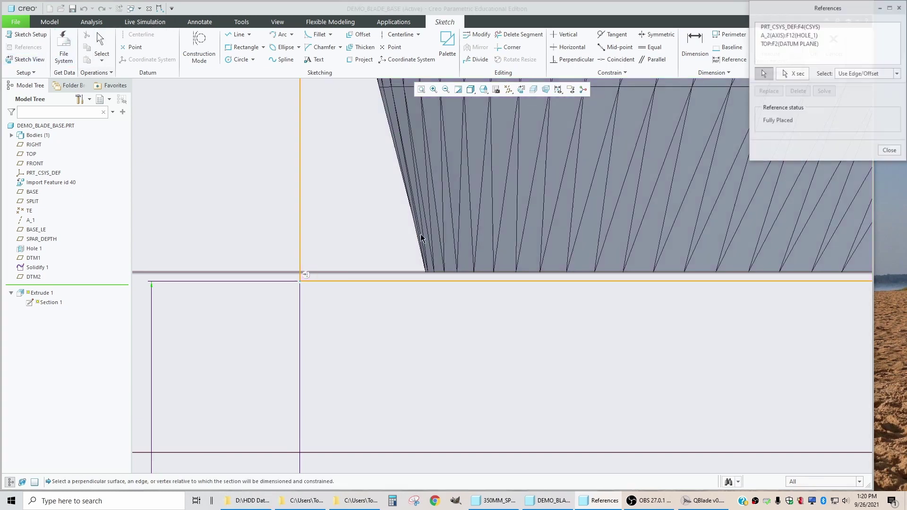
{"action": "scroll", "coordinate": [435, 245], "scroll_direction": "up", "scroll_amount": 3}
{"action": "middle_click_drag", "start_coordinate": [438, 248], "coordinate": [446, 271]}
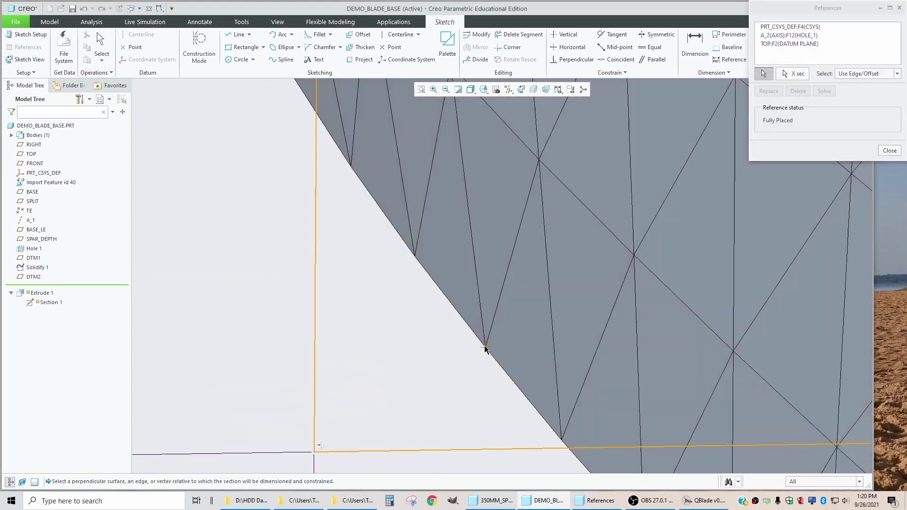
{"action": "left_click", "coordinate": [485, 348]}
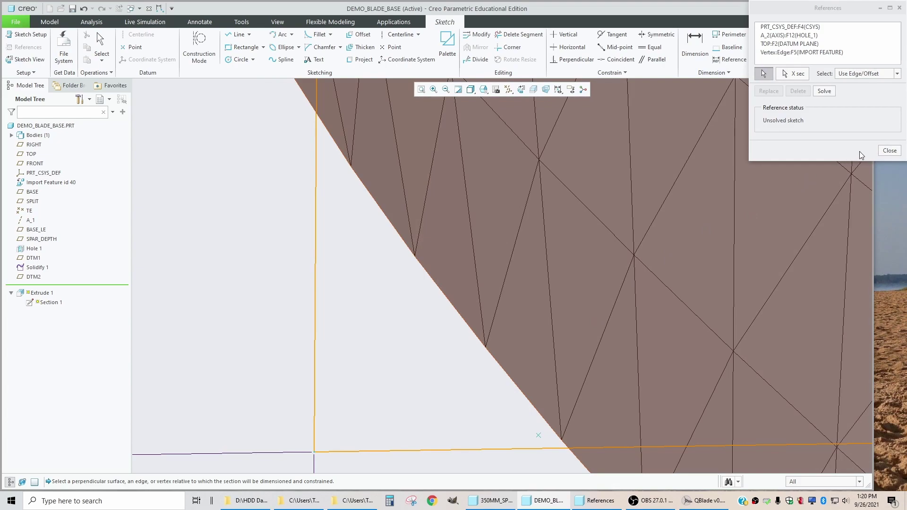
{"action": "left_click", "coordinate": [890, 151]}
{"action": "scroll", "coordinate": [390, 291], "scroll_direction": "down", "scroll_amount": 4}
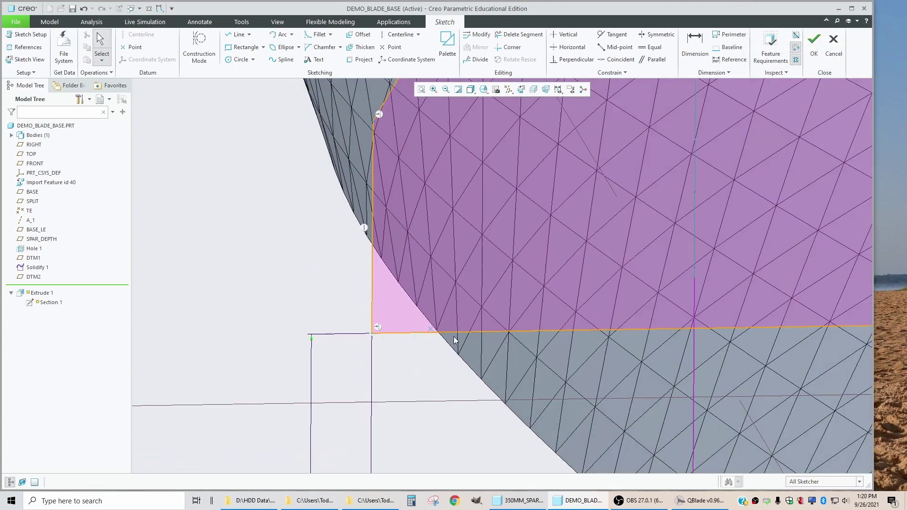
Step: Reorient the sketch to 2D and make its bottom line coincident with the reference vertex, deleting the conflicting 34.0000 dimension
{"action": "left_click", "coordinate": [518, 91]}
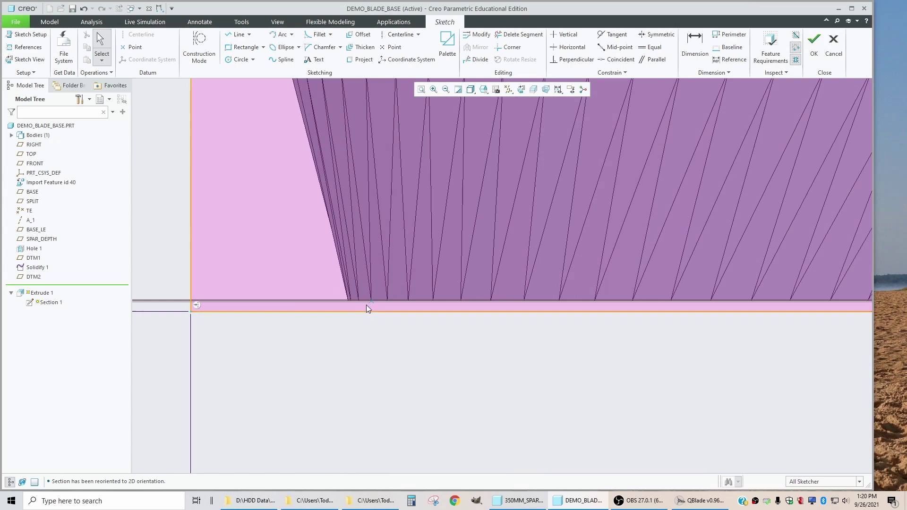
{"action": "scroll", "coordinate": [397, 307], "scroll_direction": "up", "scroll_amount": 1}
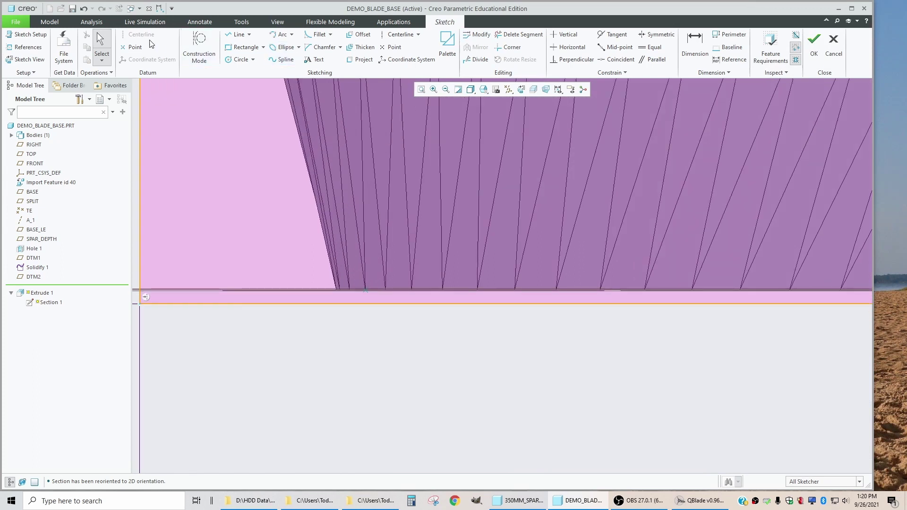
{"action": "left_click", "coordinate": [354, 303]}
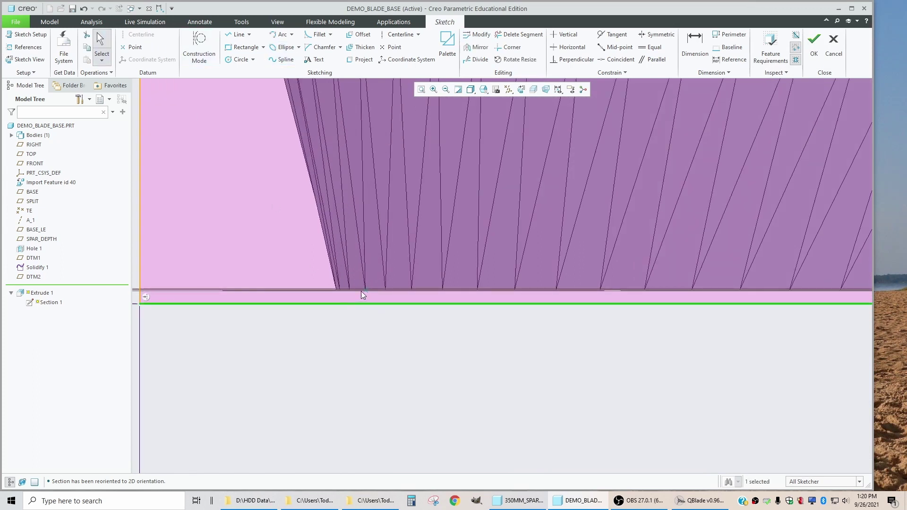
{"action": "scroll", "coordinate": [361, 292], "scroll_direction": "up", "scroll_amount": 3}
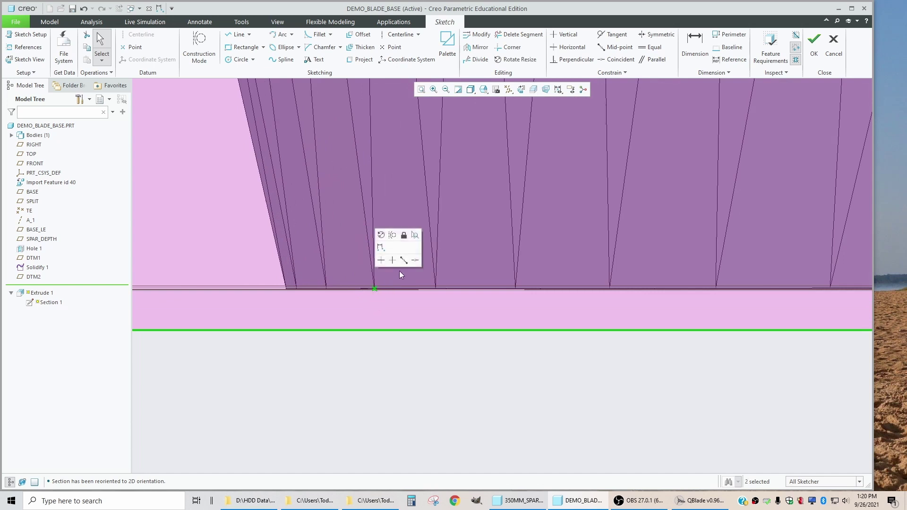
{"action": "left_click", "coordinate": [417, 262]}
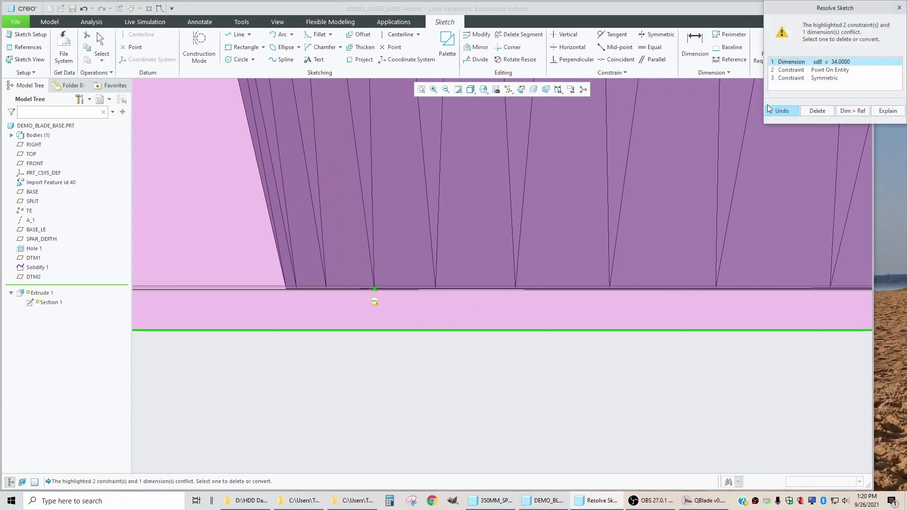
{"action": "left_click", "coordinate": [818, 111]}
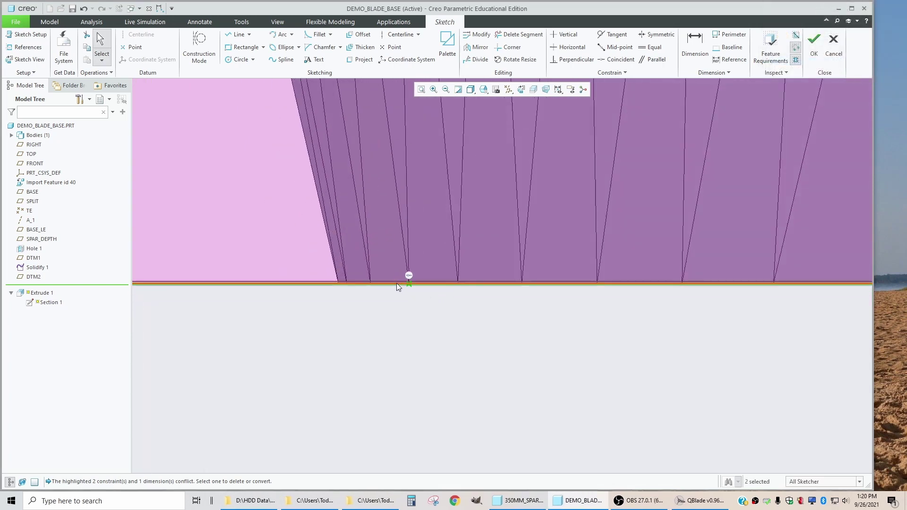
Step: Accept the edited Extrude 1 sketch and inspect the block's end face against the blade's root face
{"action": "scroll", "coordinate": [416, 287], "scroll_direction": "down", "scroll_amount": 2}
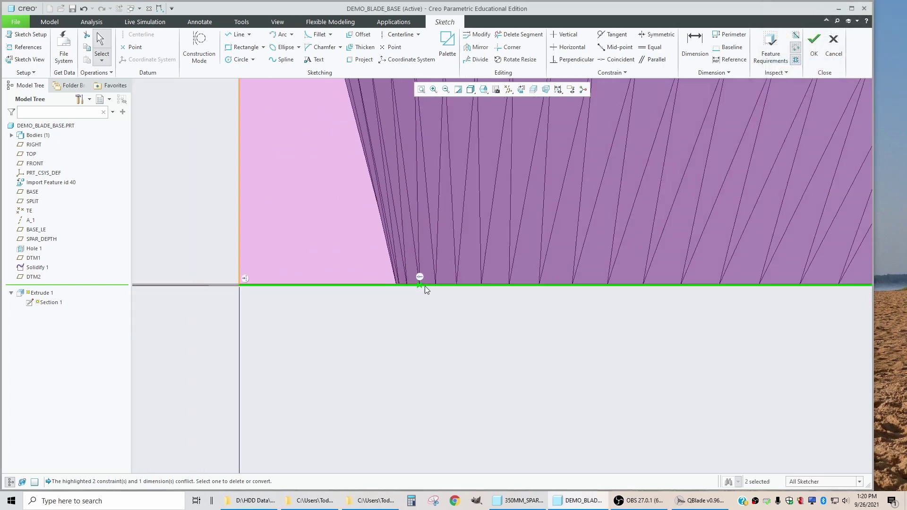
{"action": "left_click", "coordinate": [816, 48]}
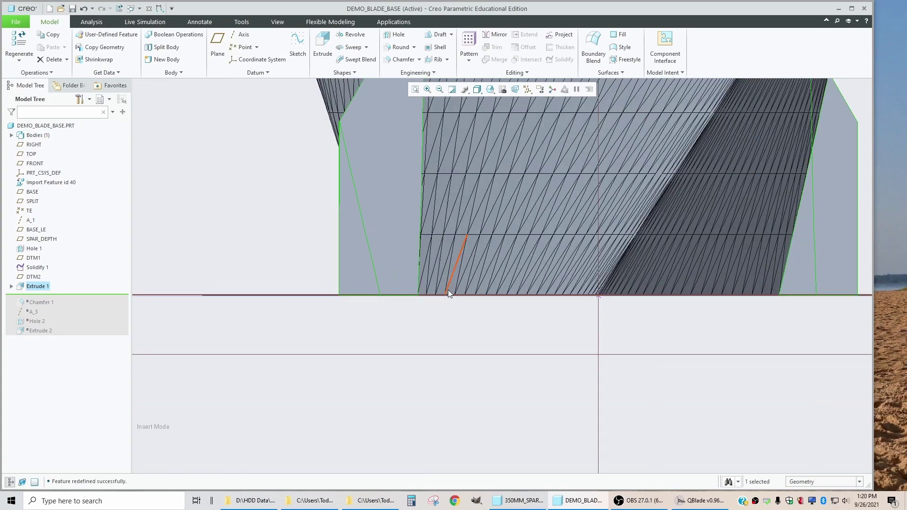
{"action": "middle_click_drag", "start_coordinate": [448, 290], "coordinate": [445, 266]}
{"action": "scroll", "coordinate": [444, 265], "scroll_direction": "down", "scroll_amount": 5}
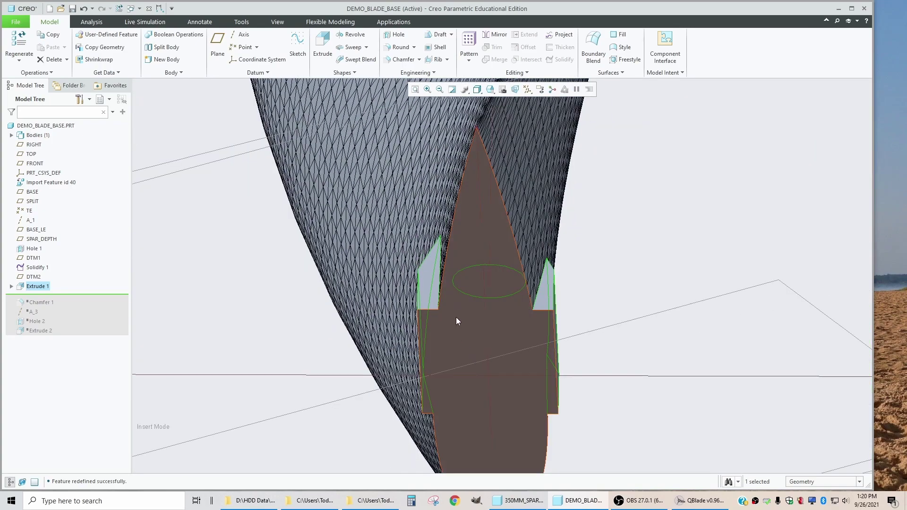
Step: Move the model's insertion point below Extrude 2 so the features following Extrude 1 are regenerated
{"action": "scroll", "coordinate": [446, 324], "scroll_direction": "up", "scroll_amount": 6}
{"action": "scroll", "coordinate": [458, 263], "scroll_direction": "down", "scroll_amount": 4}
{"action": "middle_click_drag", "start_coordinate": [455, 270], "coordinate": [500, 272]}
{"action": "scroll", "coordinate": [500, 273], "scroll_direction": "down", "scroll_amount": 4}
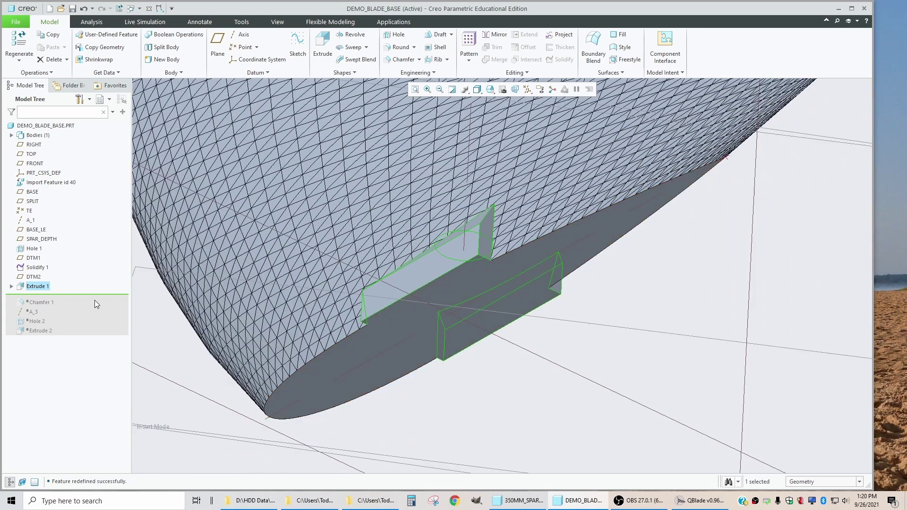
{"action": "left_click_drag", "start_coordinate": [90, 297], "coordinate": [86, 335]}
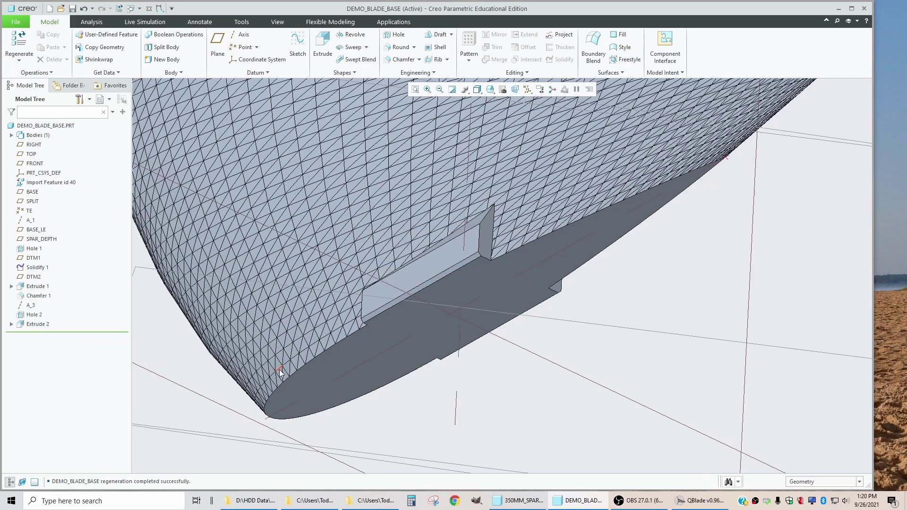
{"action": "scroll", "coordinate": [418, 305], "scroll_direction": "up", "scroll_amount": 2}
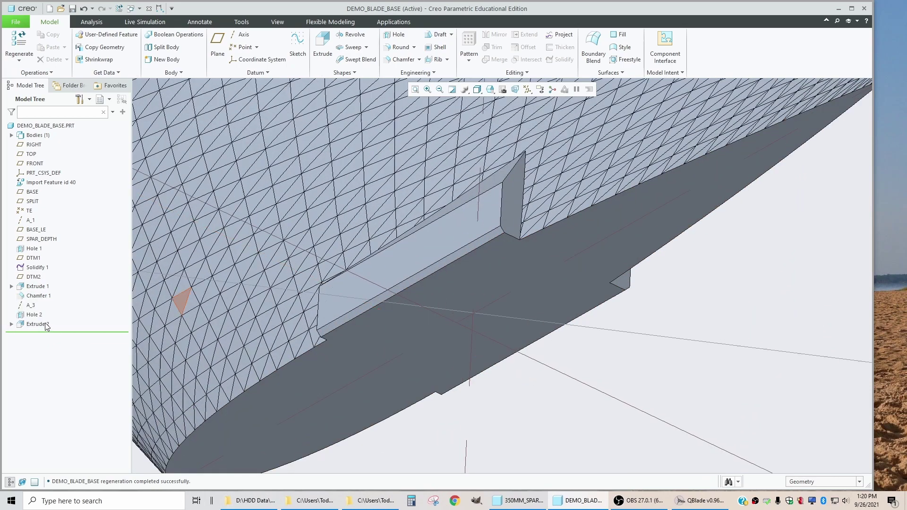
Step: Redefine Extrude 2 with its material-removing direction reversed so the cut runs into the blade from the root
{"action": "left_click", "coordinate": [46, 325]}
{"action": "scroll", "coordinate": [439, 329], "scroll_direction": "down", "scroll_amount": 5}
{"action": "middle_click_drag", "start_coordinate": [438, 329], "coordinate": [350, 334]}
{"action": "scroll", "coordinate": [374, 365], "scroll_direction": "up", "scroll_amount": 3}
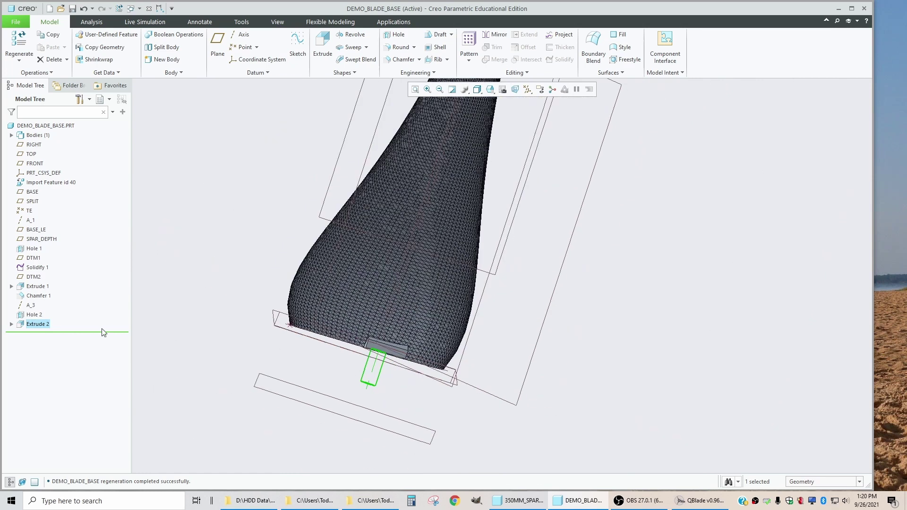
{"action": "left_click", "coordinate": [36, 325]}
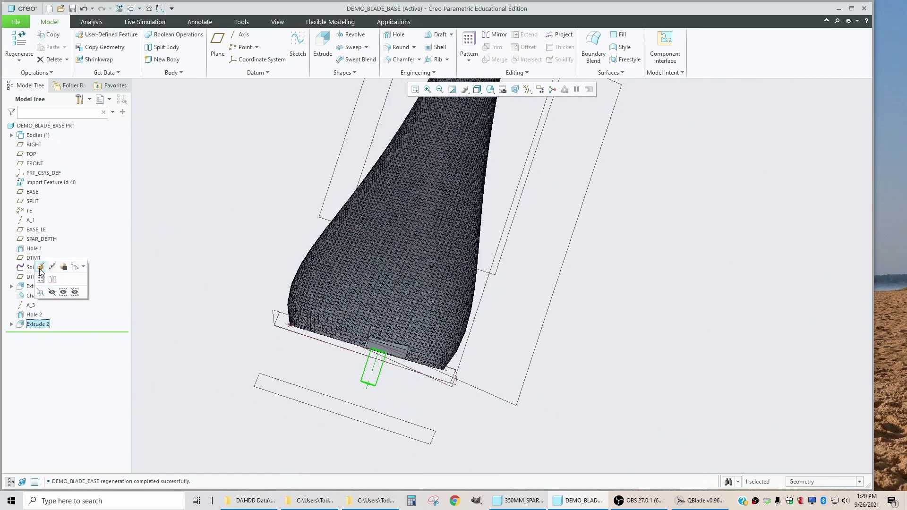
{"action": "left_click", "coordinate": [41, 268]}
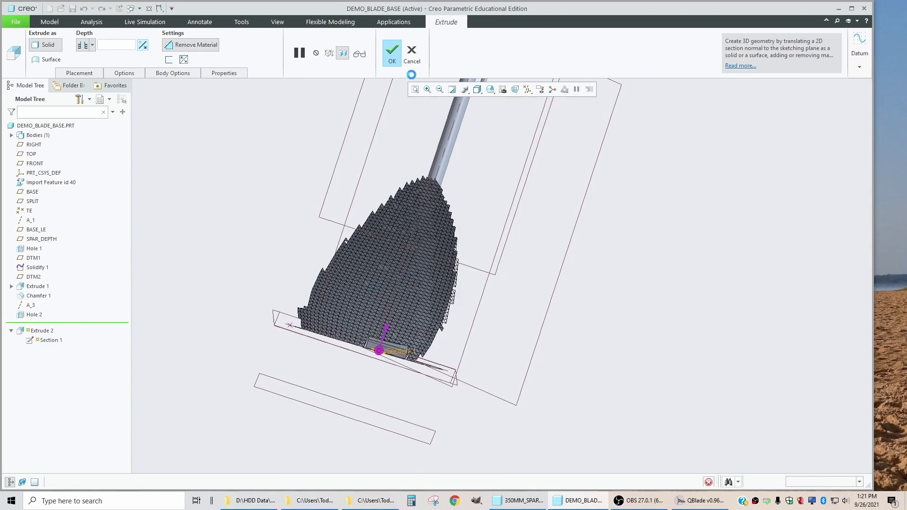
{"action": "scroll", "coordinate": [384, 347], "scroll_direction": "down", "scroll_amount": 5}
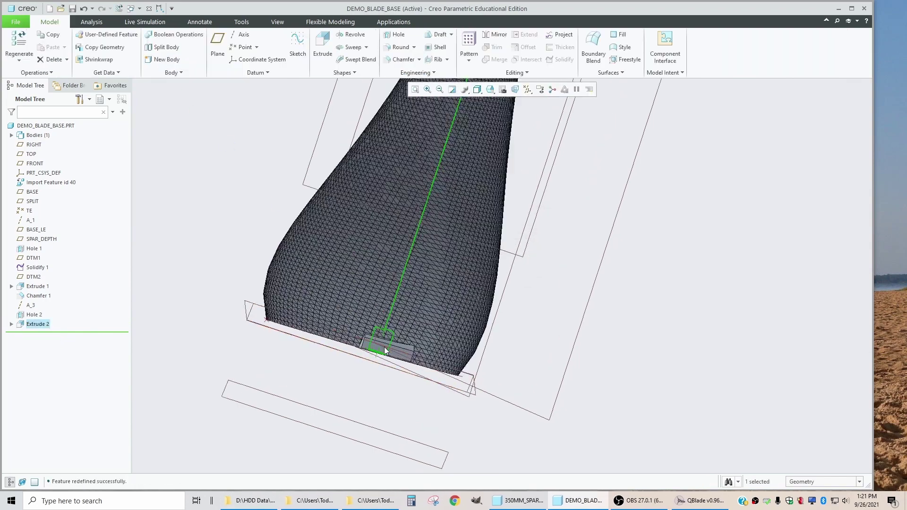
Step: Inspect the blade root around the redefined cut and save the DEMO_BLADE_BASE part
{"action": "scroll", "coordinate": [438, 327], "scroll_direction": "up", "scroll_amount": 5}
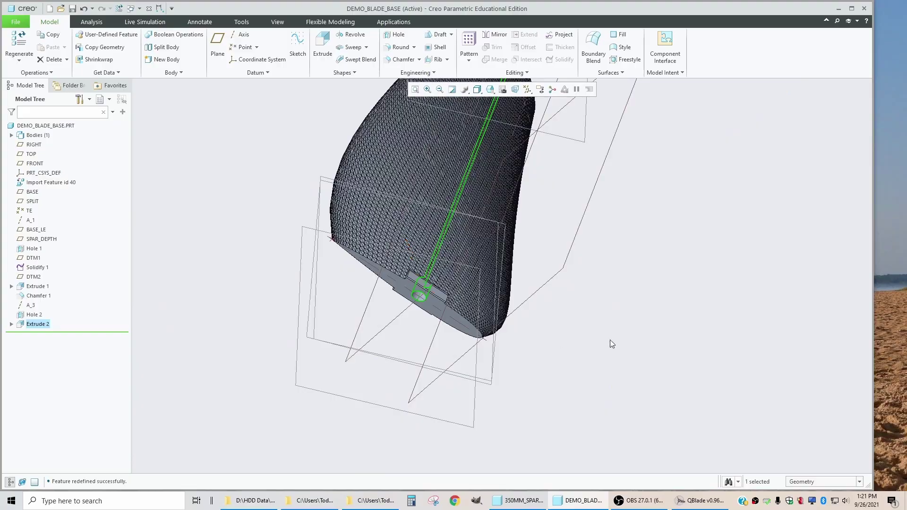
{"action": "scroll", "coordinate": [420, 254], "scroll_direction": "down", "scroll_amount": 3}
{"action": "middle_click_drag", "start_coordinate": [433, 311], "coordinate": [368, 319]}
{"action": "scroll", "coordinate": [369, 319], "scroll_direction": "up", "scroll_amount": 2}
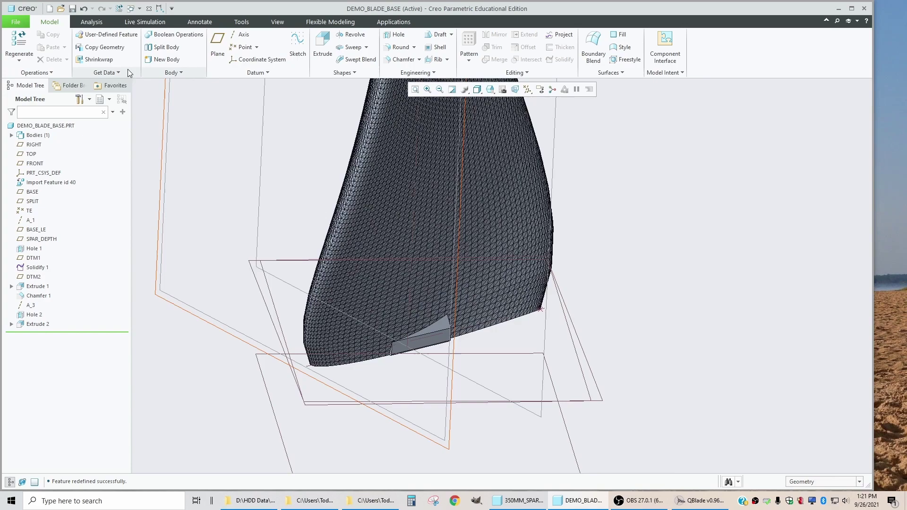
{"action": "left_click", "coordinate": [72, 9]}
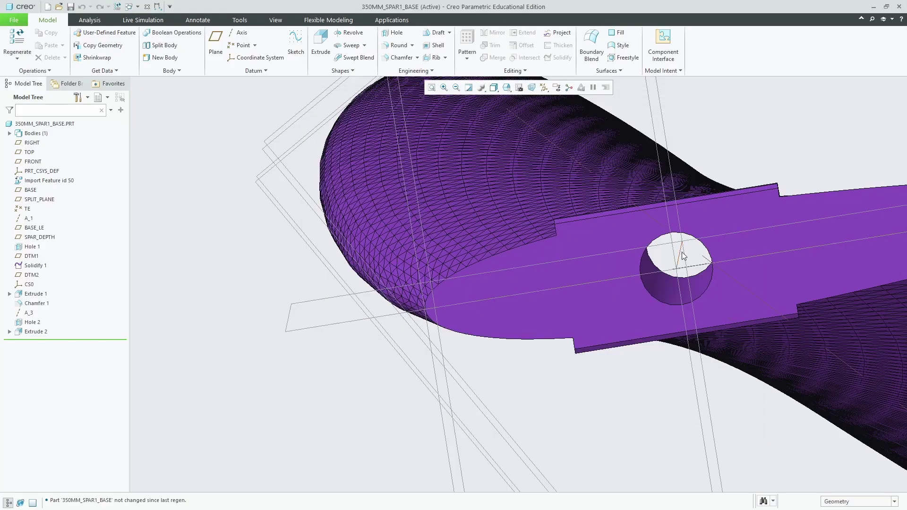
Step: Compare the root block and spar hole of 350MM_SPAR1_BASE with those of DEMO_BLADE_BASE, ending with the demo blade in its default view
{"action": "scroll", "coordinate": [600, 247], "scroll_direction": "up", "scroll_amount": 3}
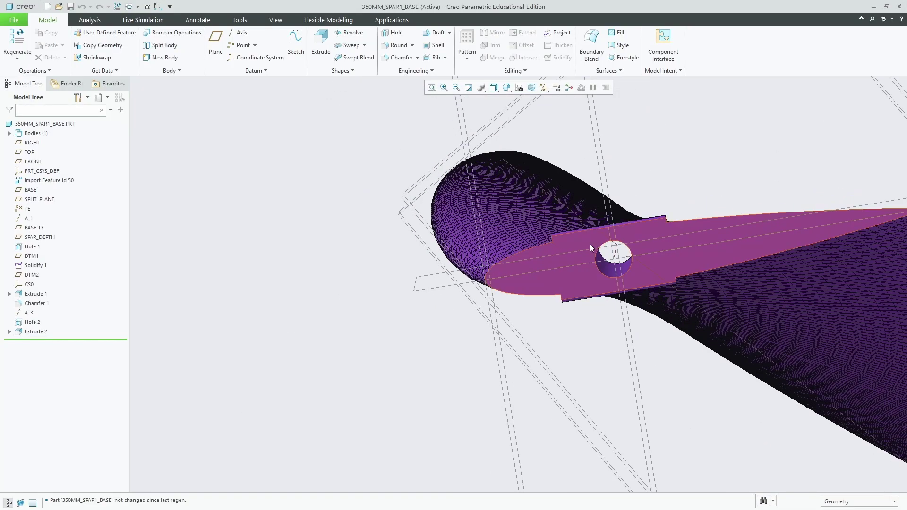
{"action": "middle_click_drag", "start_coordinate": [600, 247], "coordinate": [577, 215]}
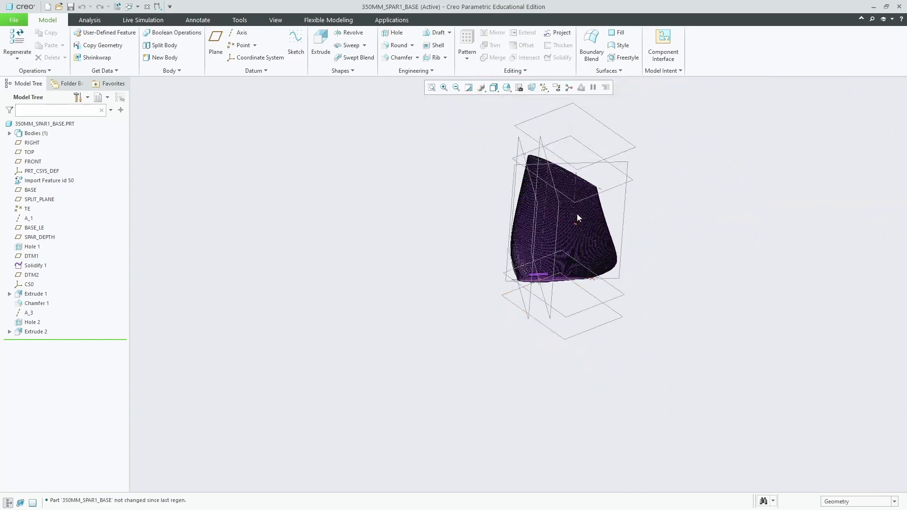
{"action": "scroll", "coordinate": [580, 203], "scroll_direction": "down", "scroll_amount": 3}
{"action": "middle_click_drag", "start_coordinate": [565, 259], "coordinate": [608, 221]}
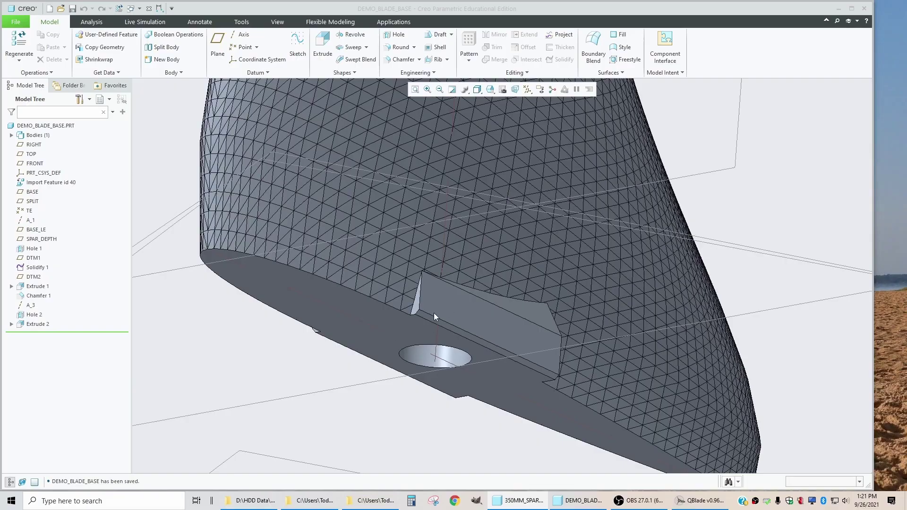
{"action": "key", "text": "ctrl+d"}
{"action": "scroll", "coordinate": [417, 236], "scroll_direction": "up", "scroll_amount": 5}
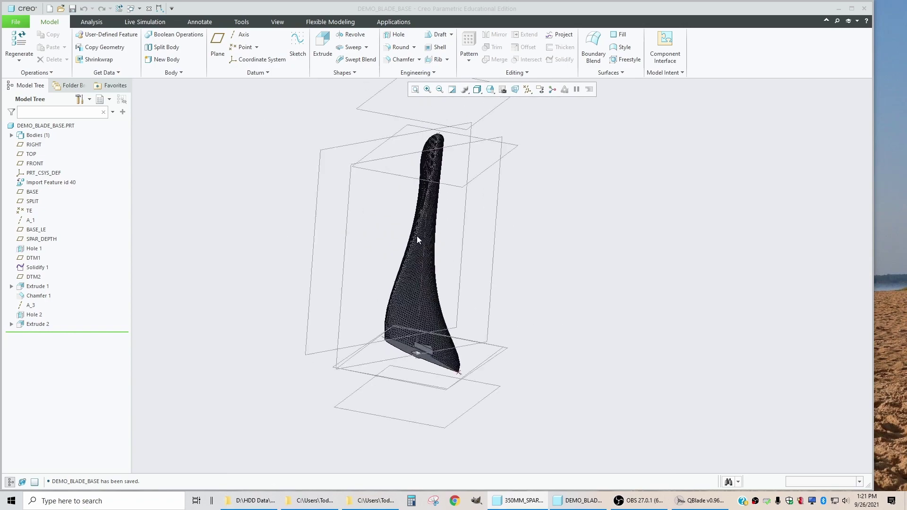